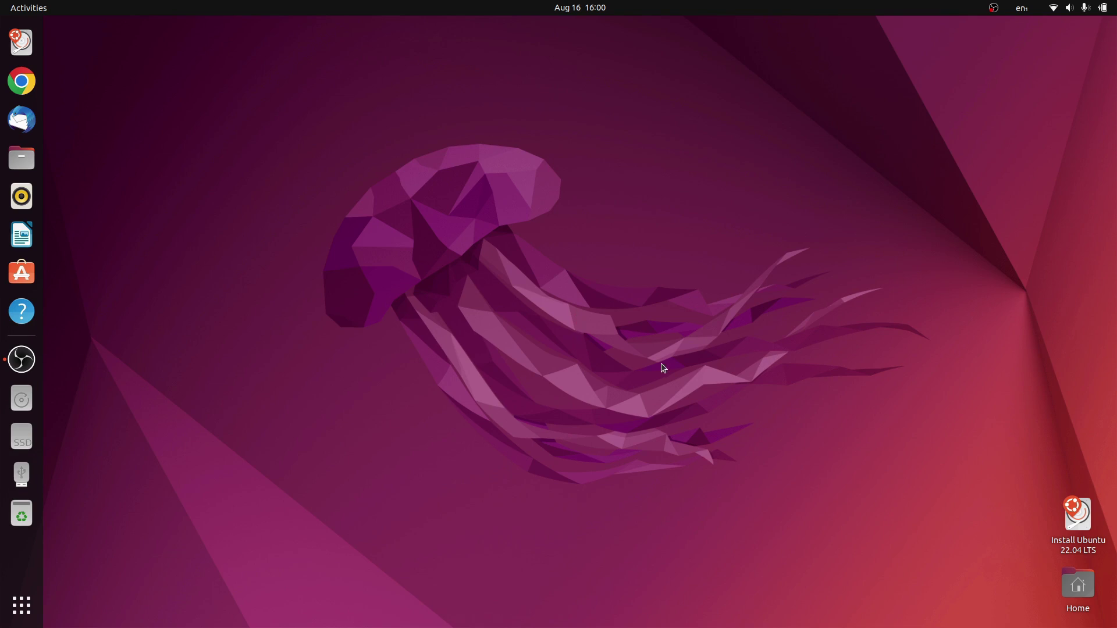
Step: Install gnome-tweaks, rofi, conky and conky-all with sudo apt in a terminal, then close it
{"action": "key", "text": "ctrl+alt+t"}
{"action": "type", "text": "sudo apt "}
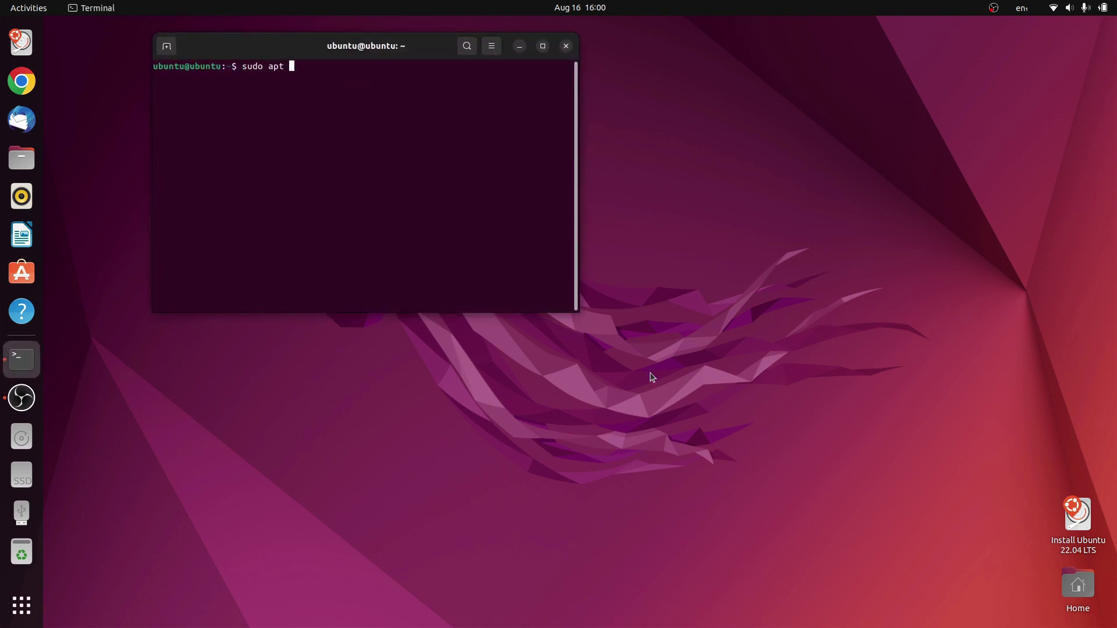
{"action": "type", "text": "install gnome-tweaks rofi"}
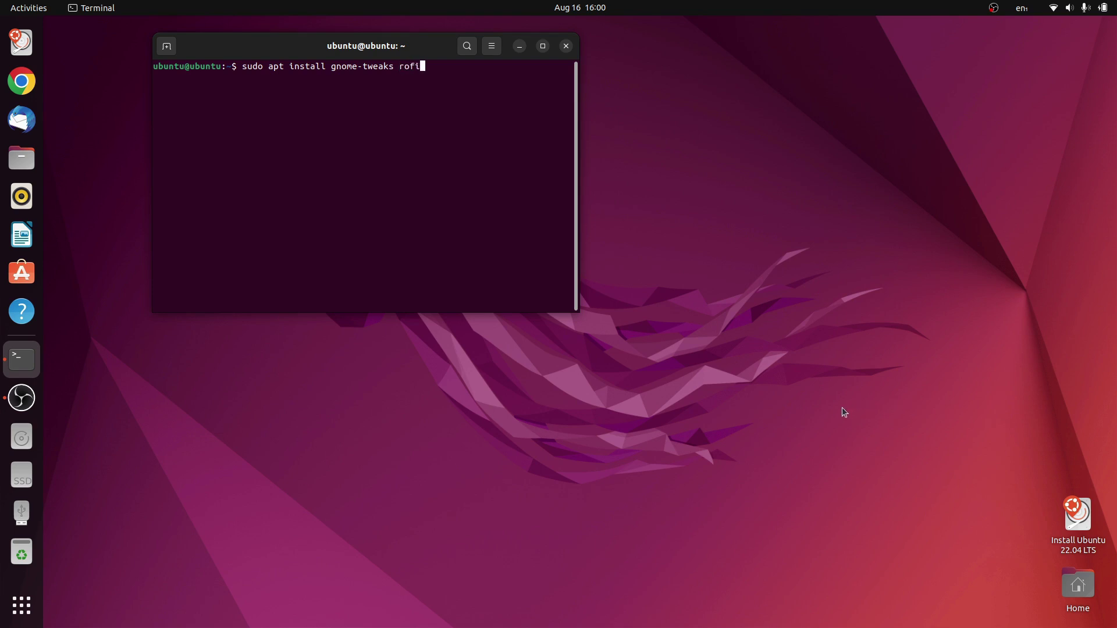
{"action": "type", "text": "y conky-all"}
{"action": "key", "text": "Return"}
{"action": "key", "text": "Return"}
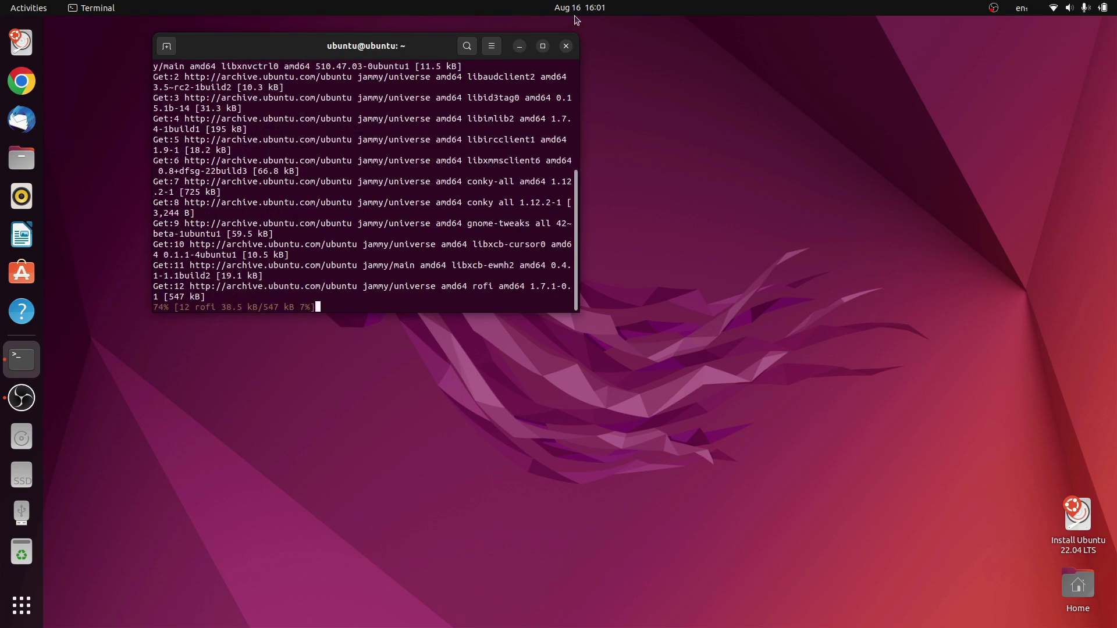
{"action": "left_click", "coordinate": [566, 46]}
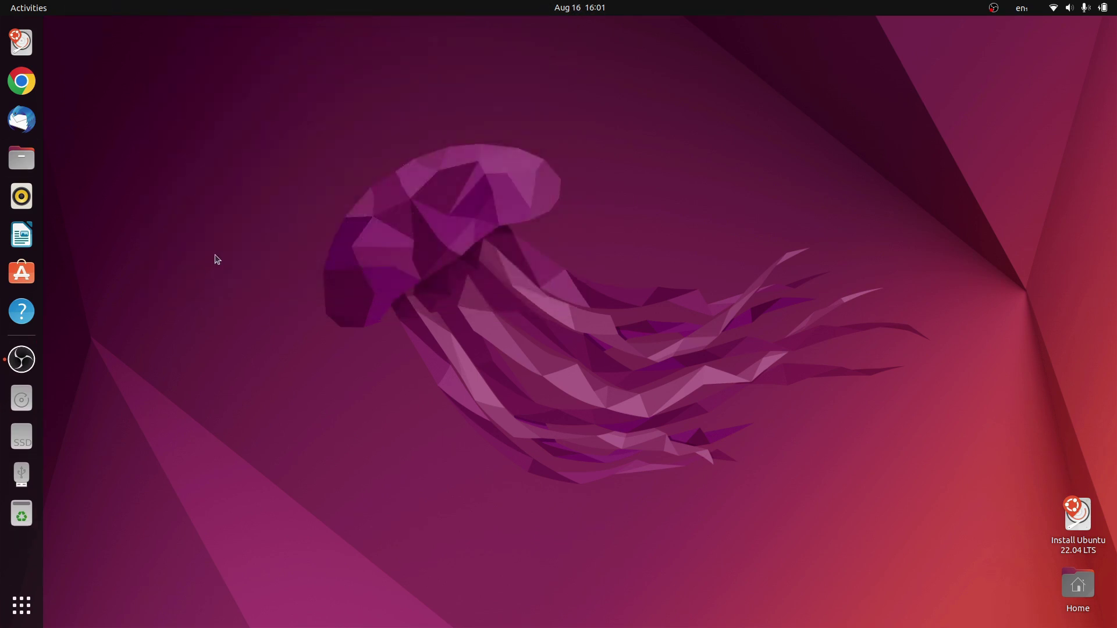
Step: Search 'gnome shell' in Chrome and go to the GNOME Shell Extensions website
{"action": "left_click", "coordinate": [21, 81]}
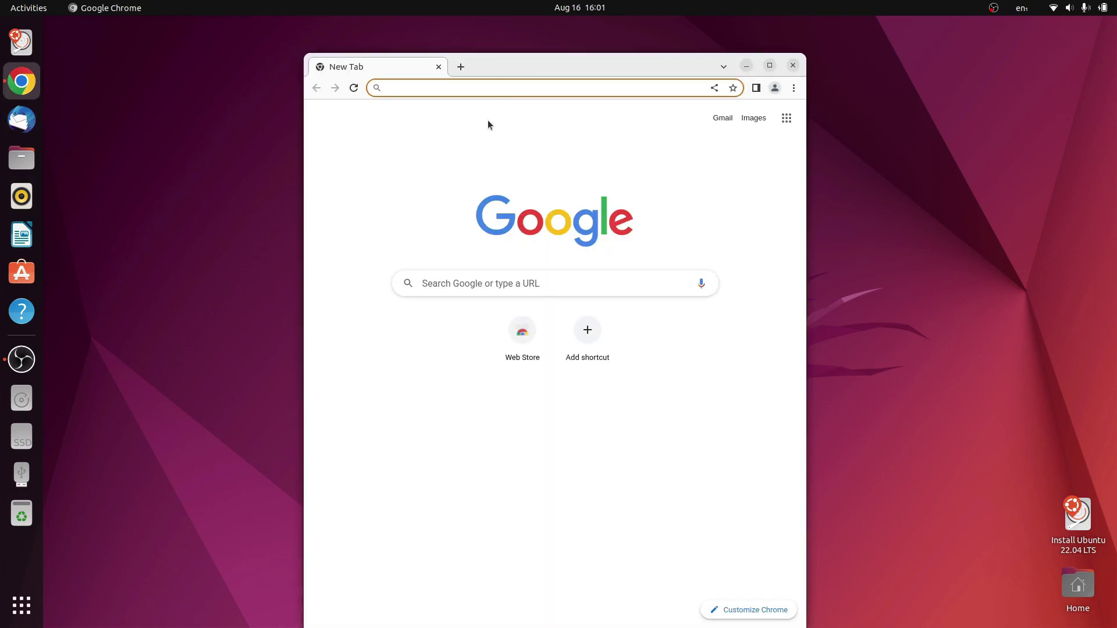
{"action": "type", "text": "gnome shell"}
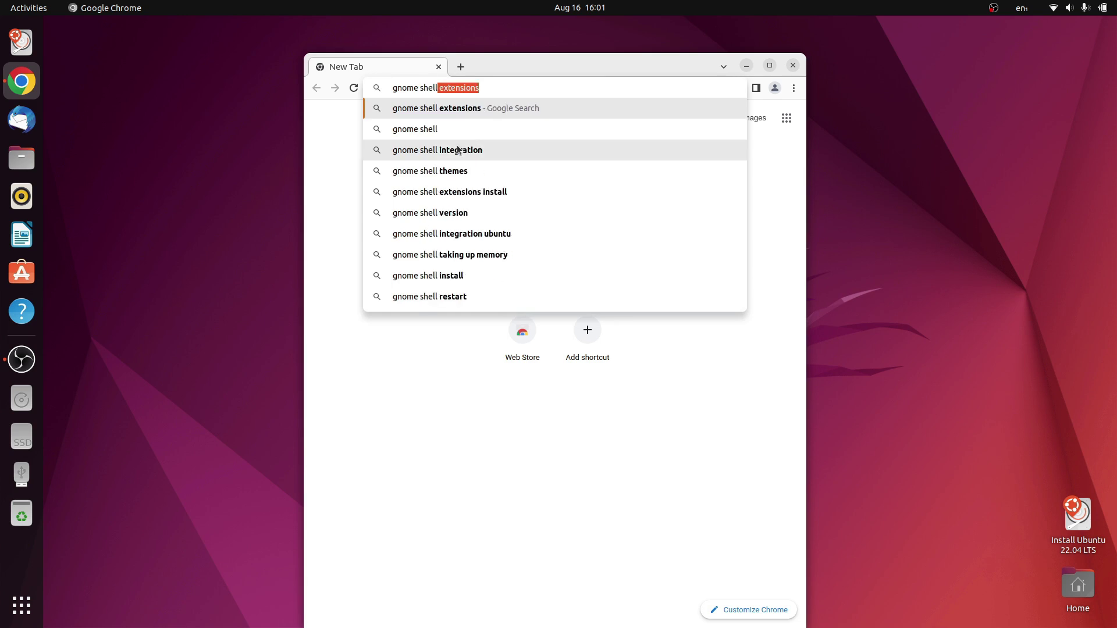
{"action": "key", "text": "Return"}
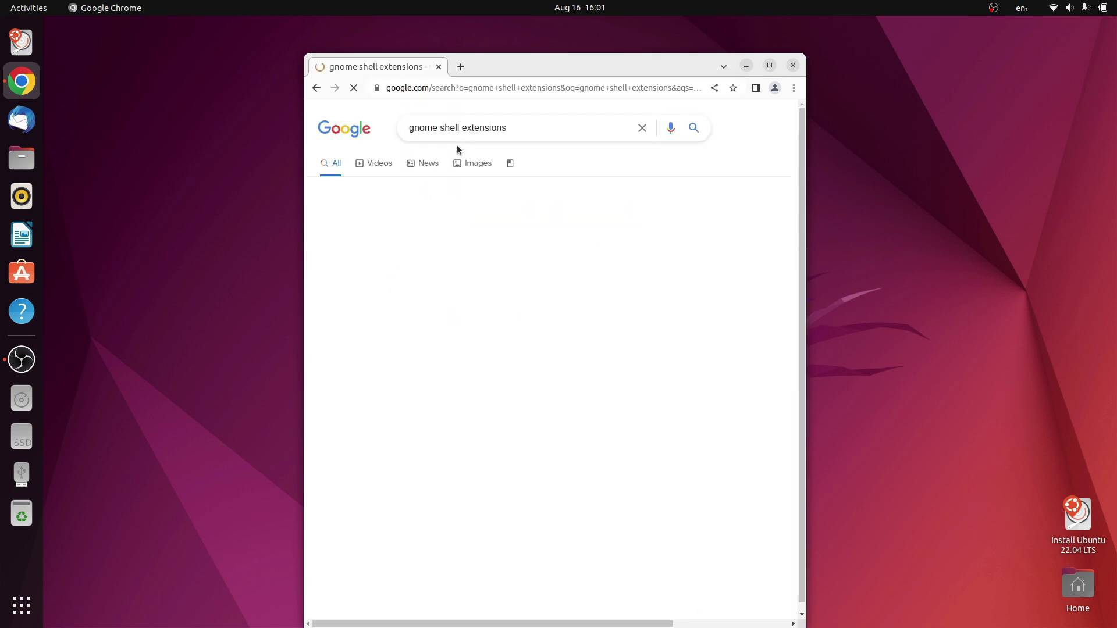
{"action": "left_click", "coordinate": [386, 228]}
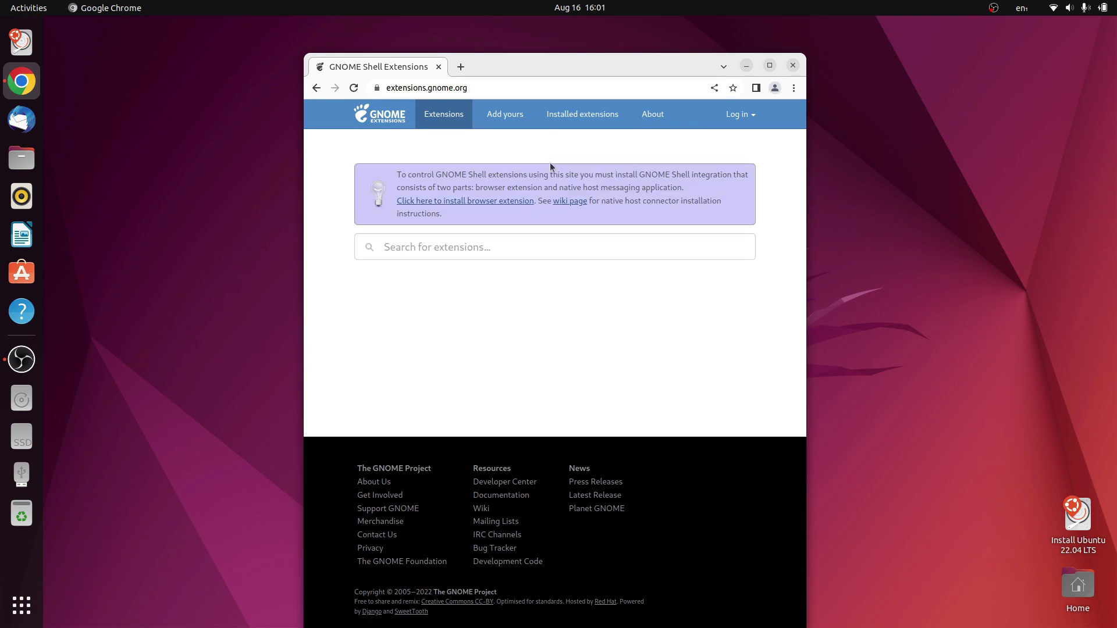
Step: Add the GNOME Shell integration extension to Chrome and reload extensions.gnome.org
{"action": "left_click", "coordinate": [505, 203]}
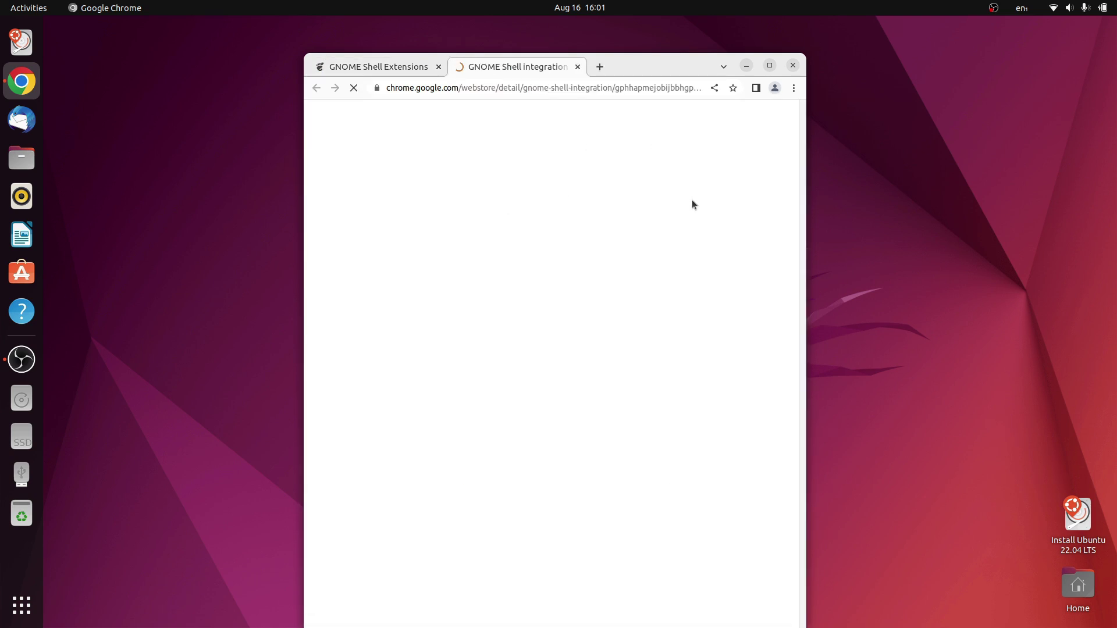
{"action": "key", "text": "super+Up"}
{"action": "left_click", "coordinate": [830, 158]}
{"action": "left_click", "coordinate": [675, 185]}
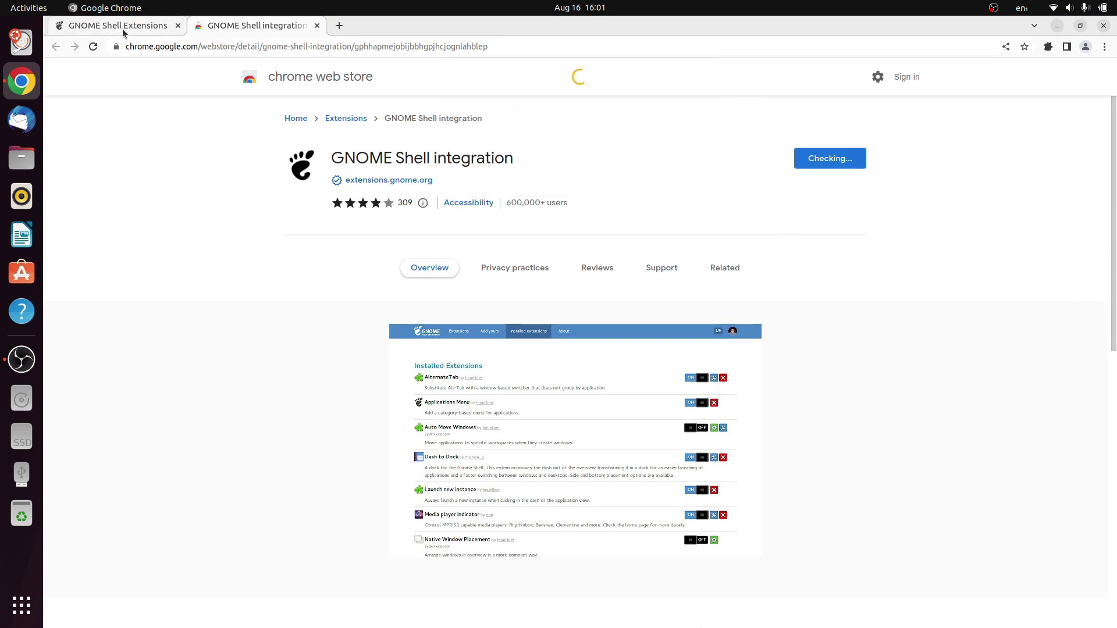
{"action": "left_click", "coordinate": [148, 24]}
{"action": "left_click", "coordinate": [317, 26]}
{"action": "left_click", "coordinate": [93, 47]}
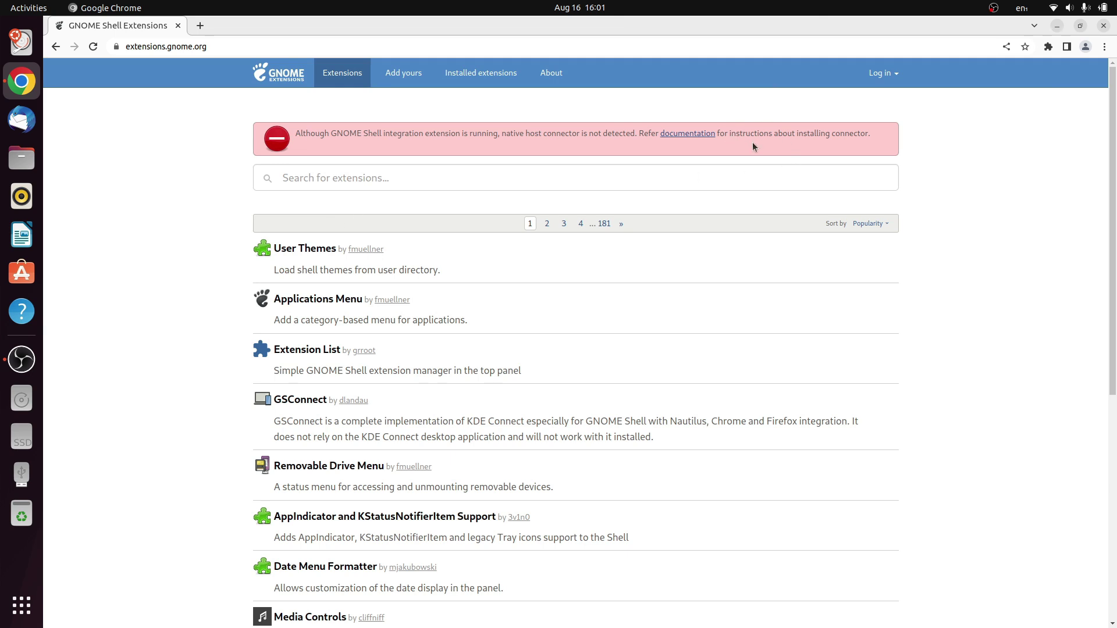
Step: Install the chrome-gnome-shell package with sudo apt in a terminal, then close it
{"action": "key", "text": "ctrl+alt+t"}
{"action": "type", "text": "sudo apt install chrome-gnome-shell"}
{"action": "key", "text": "Return"}
{"action": "key", "text": "Return"}
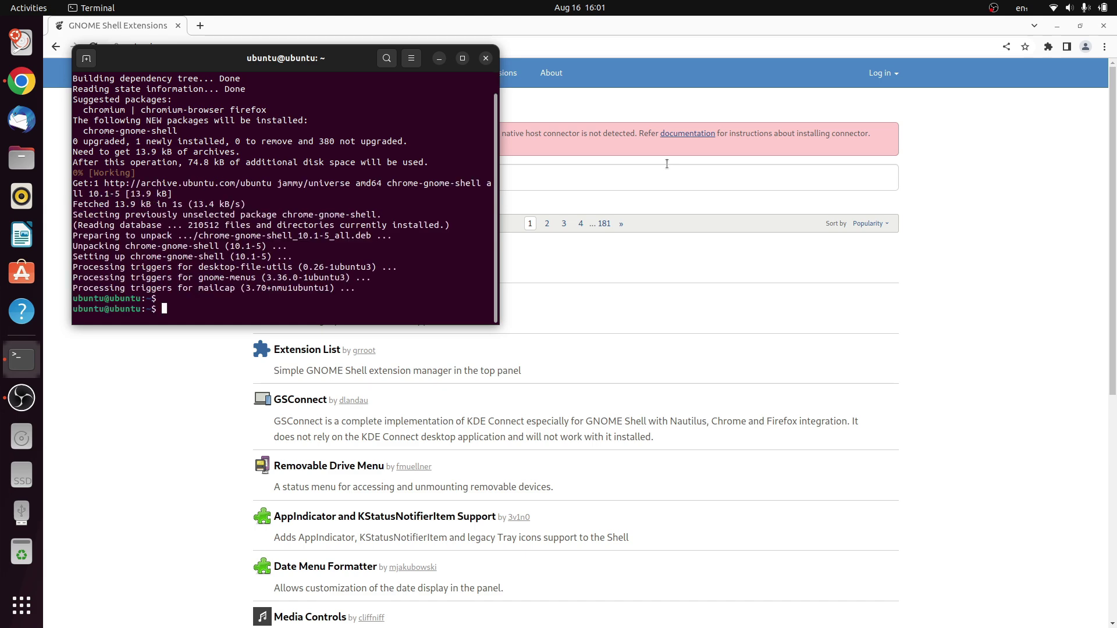
{"action": "left_click", "coordinate": [485, 58]}
Step: Reload the extensions site, then switch on and install the User Themes extension
{"action": "left_click", "coordinate": [93, 46]}
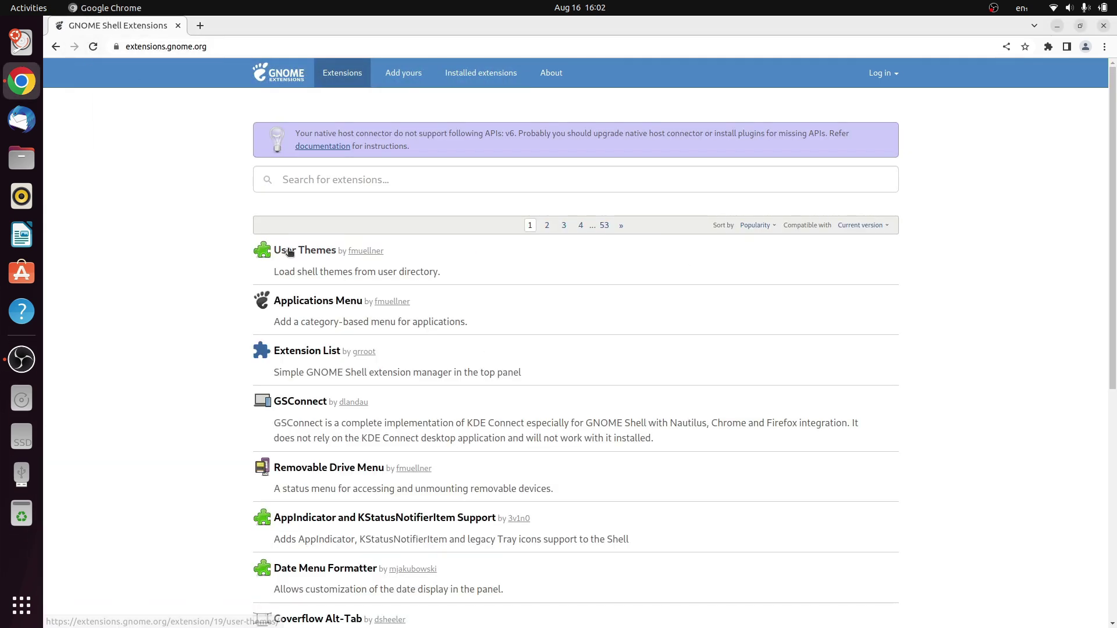
{"action": "left_click", "coordinate": [288, 250]}
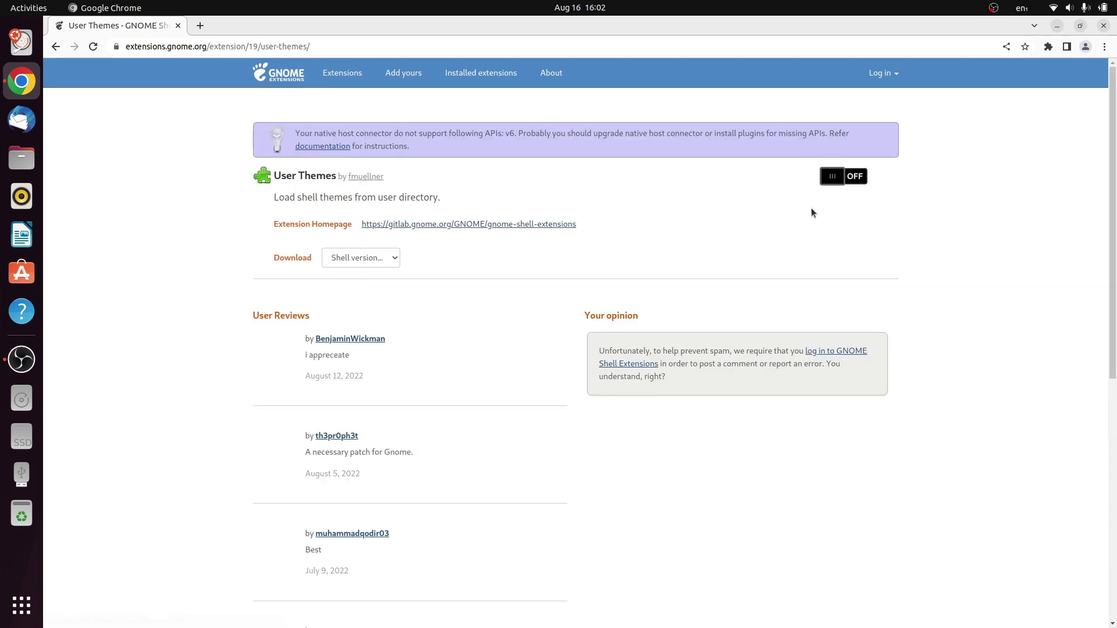
{"action": "left_click", "coordinate": [842, 176]}
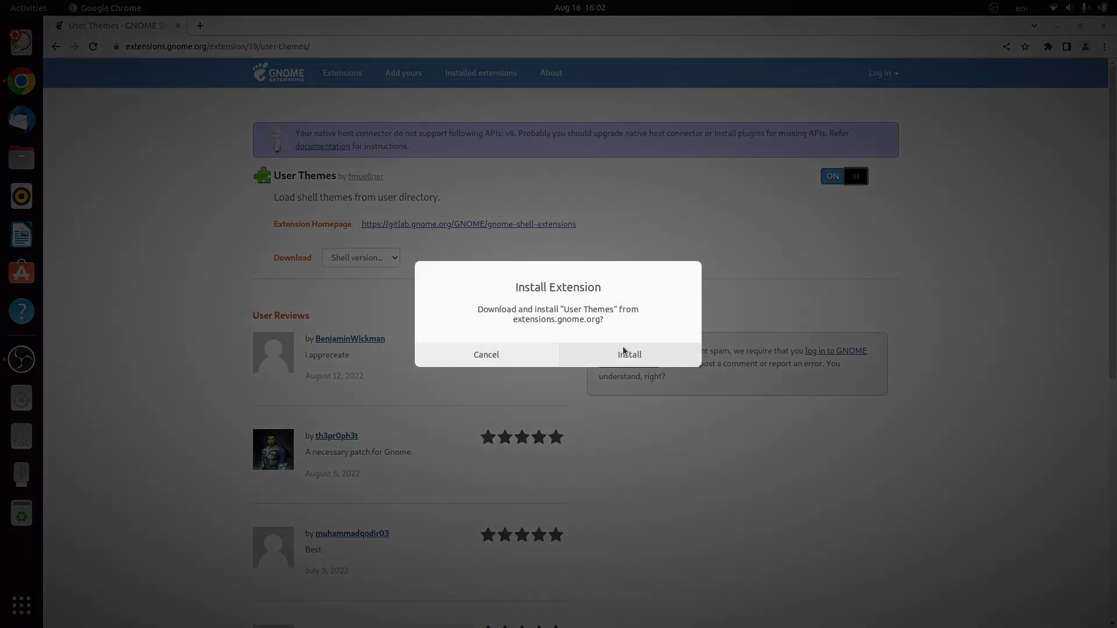
{"action": "left_click", "coordinate": [627, 351]}
{"action": "left_click", "coordinate": [365, 80]}
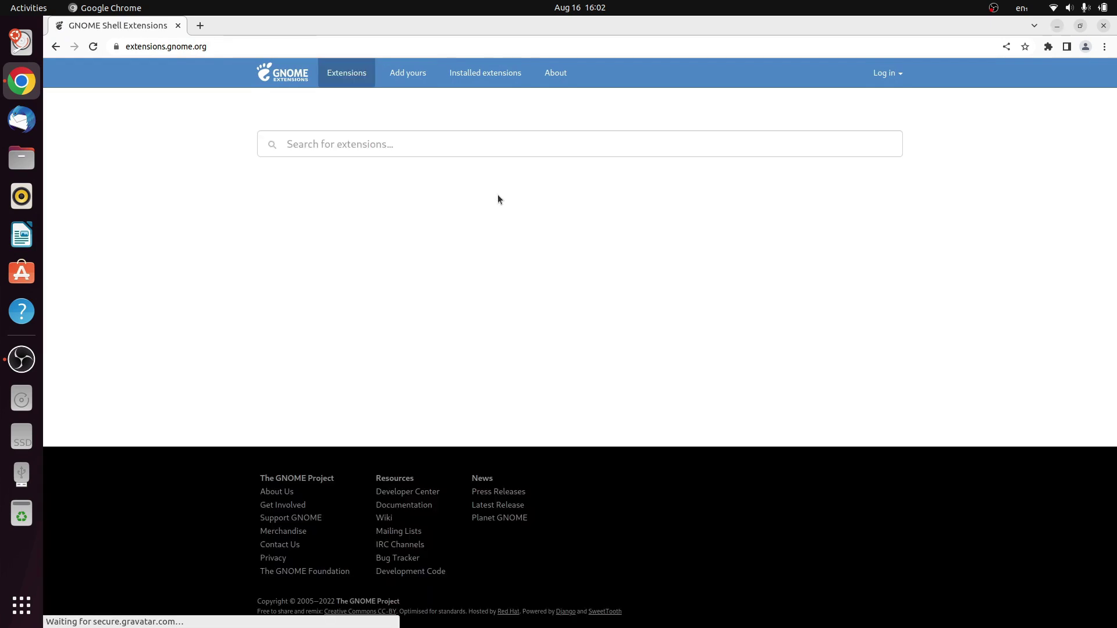
Step: Find the Just Perfection extension by search and switch it on
{"action": "type", "text": "p"}
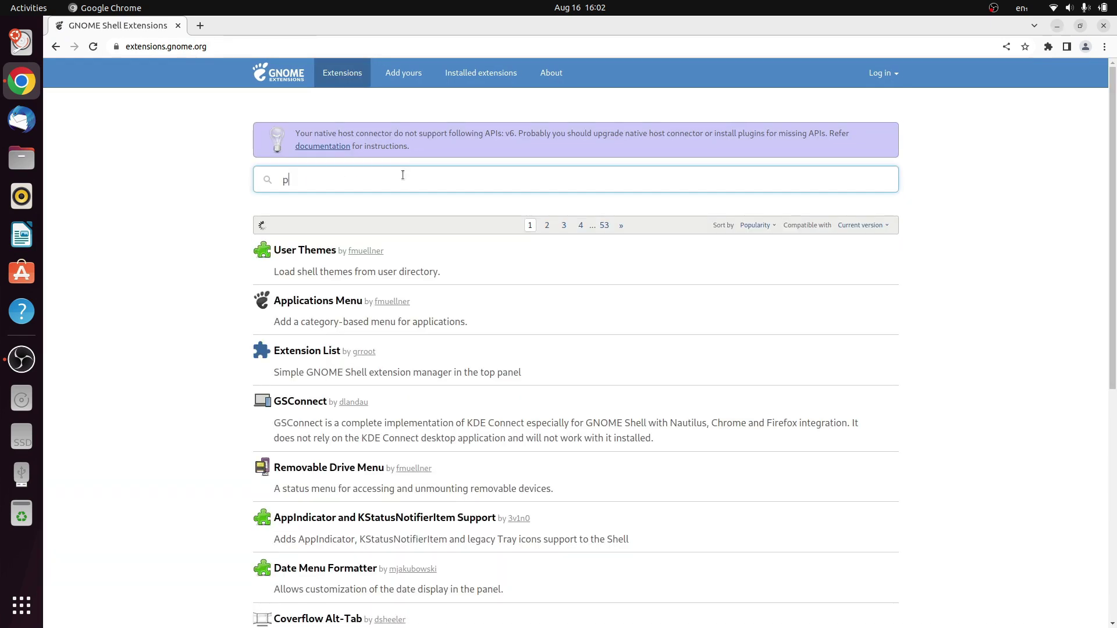
{"action": "key", "text": "BackSpace"}
{"action": "type", "text": "just perfect"}
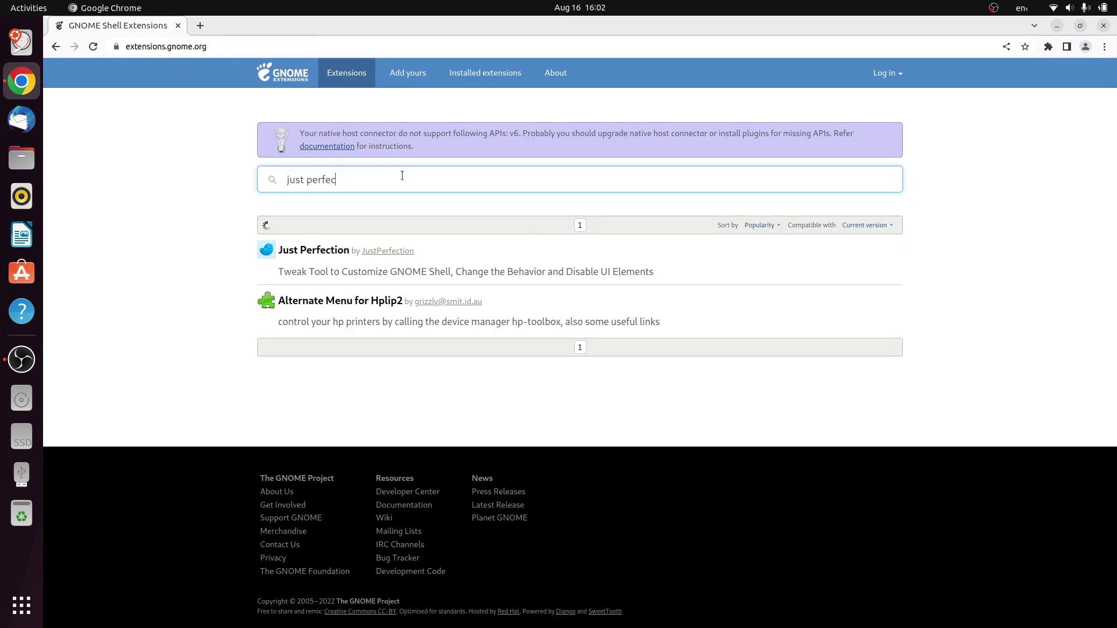
{"action": "left_click", "coordinate": [295, 252]}
{"action": "left_click", "coordinate": [856, 177]}
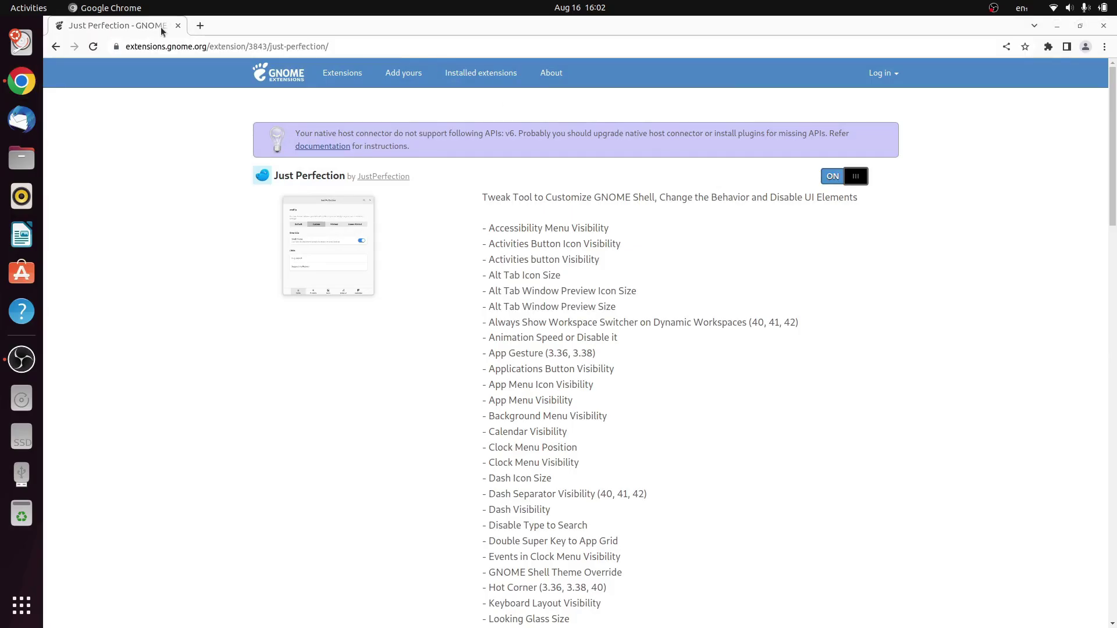
Step: Search the web for 'shell themes gnome'
{"action": "left_click", "coordinate": [153, 45]}
{"action": "triple_click", "coordinate": [191, 45]}
{"action": "type", "text": "shell t"}
{"action": "type", "text": "hemes gnome"}
{"action": "key", "text": "Return"}
Step: Download the 0.38 MB Voozee Gnome Shell Theme zip from gnome-look.org
{"action": "left_click", "coordinate": [469, 190]}
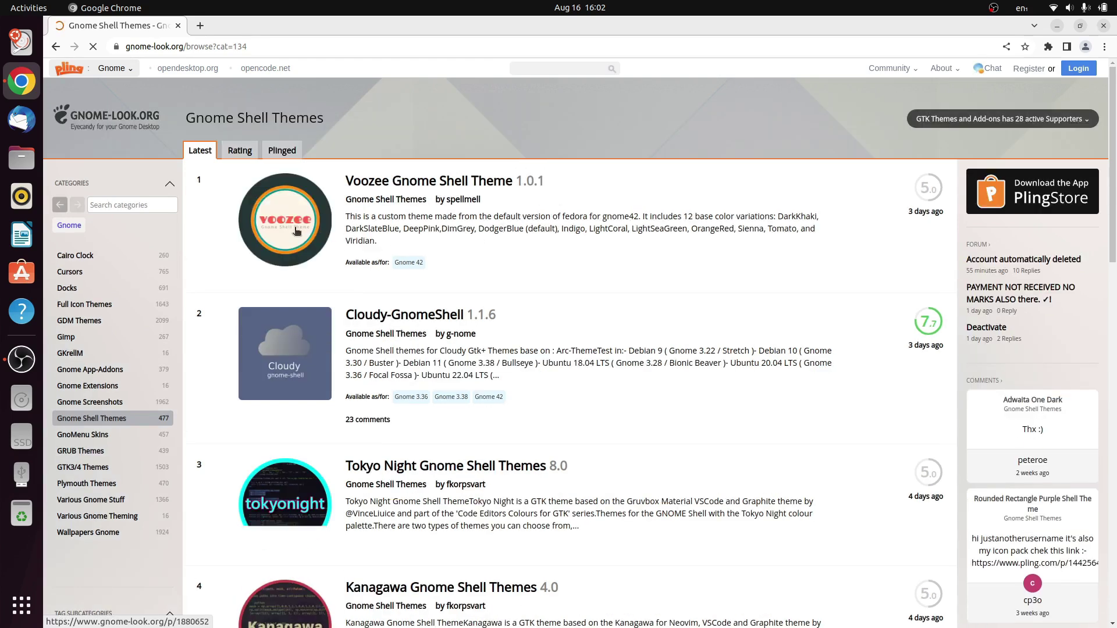
{"action": "left_click", "coordinate": [331, 229]}
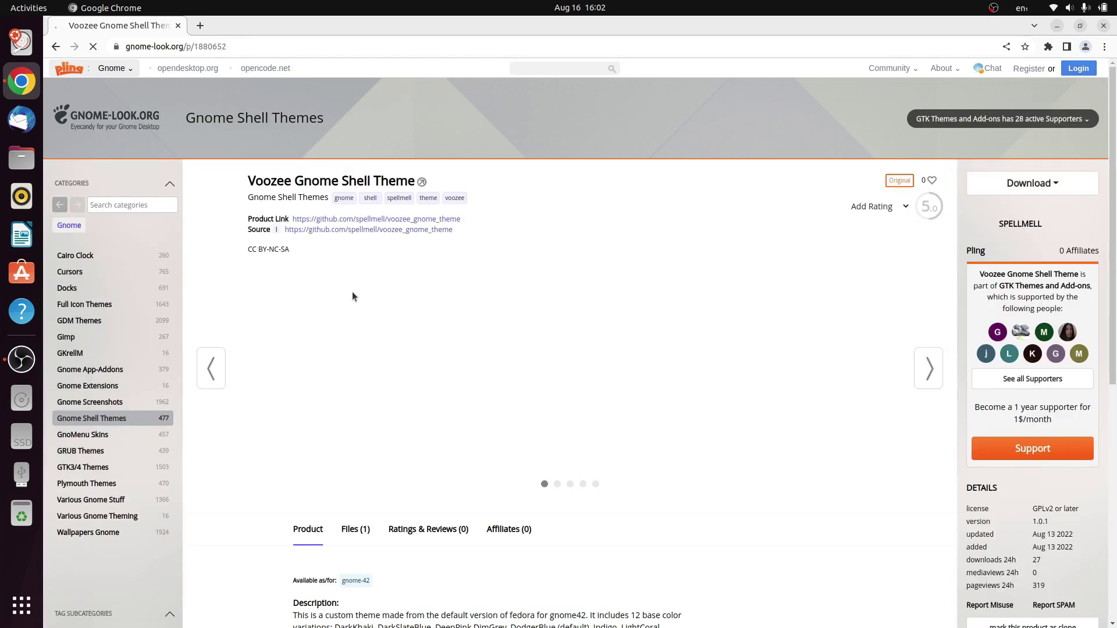
{"action": "left_click", "coordinate": [1028, 182]}
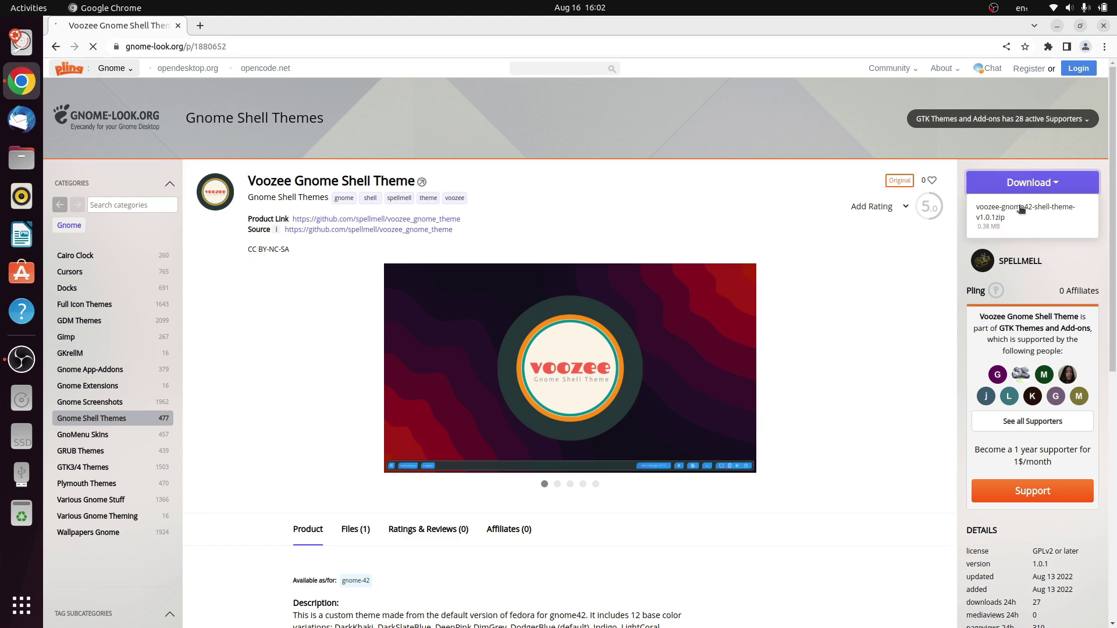
{"action": "left_click", "coordinate": [1018, 226]}
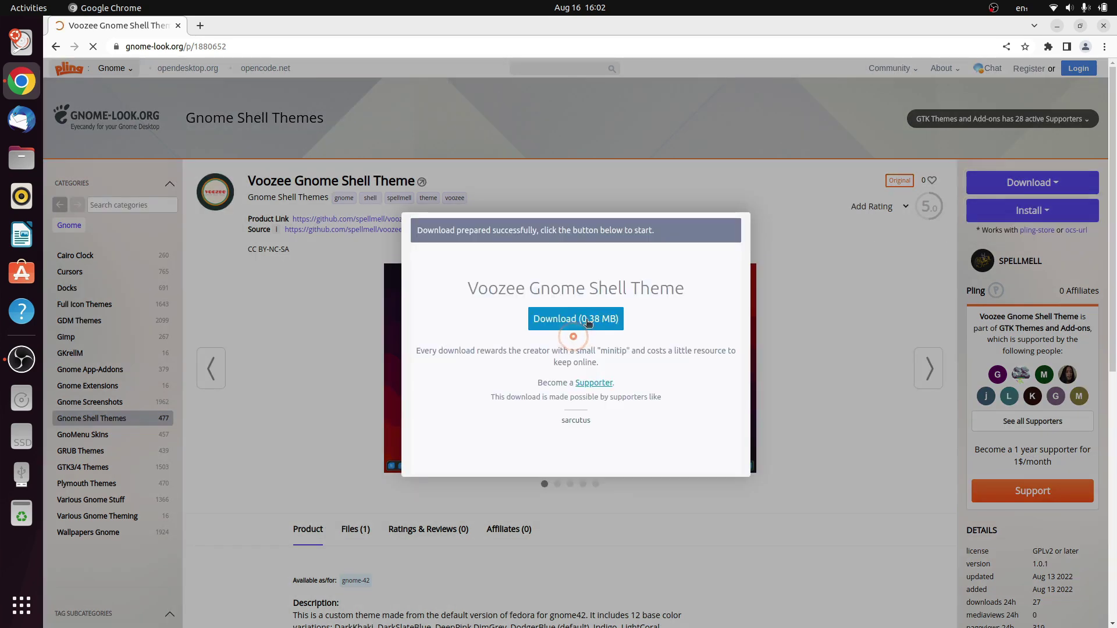
{"action": "left_click", "coordinate": [607, 324]}
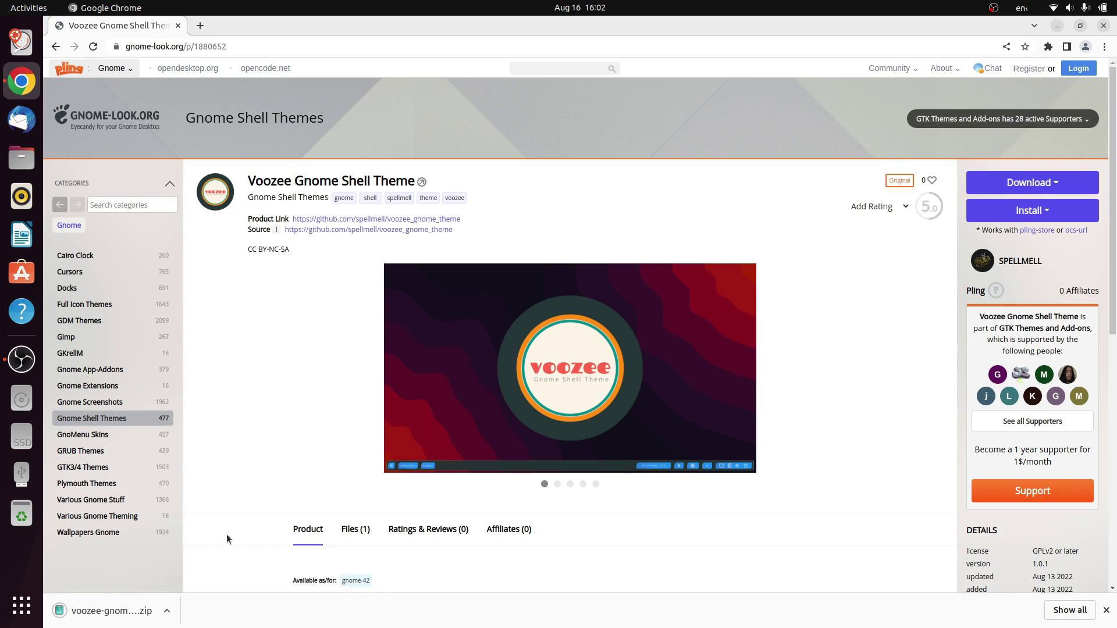
Step: Show the downloaded Voozee zip in its Downloads folder
{"action": "left_click", "coordinate": [9, 152]}
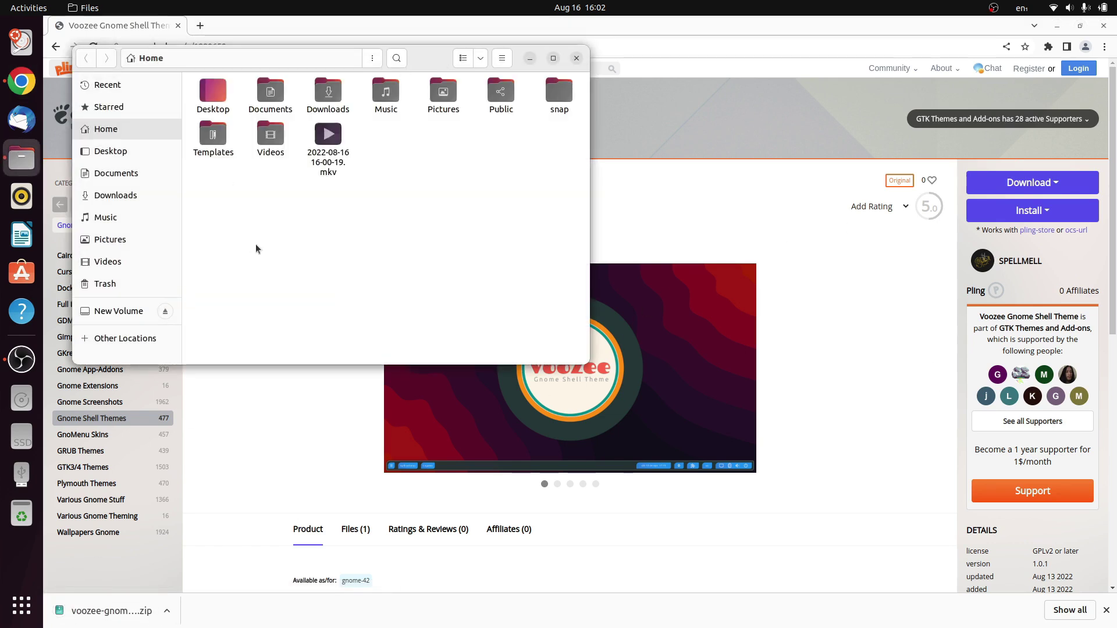
{"action": "left_click", "coordinate": [166, 612]}
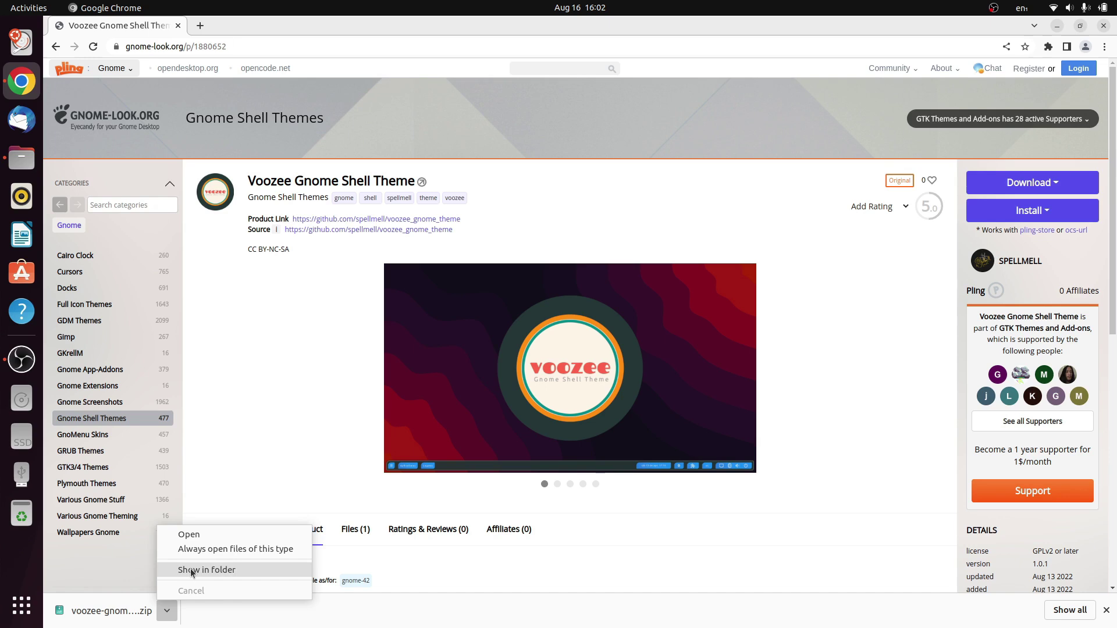
{"action": "left_click", "coordinate": [192, 568]}
Step: Tile the Downloads and Home windows side by side and reveal hidden files in Home
{"action": "left_click", "coordinate": [494, 41]}
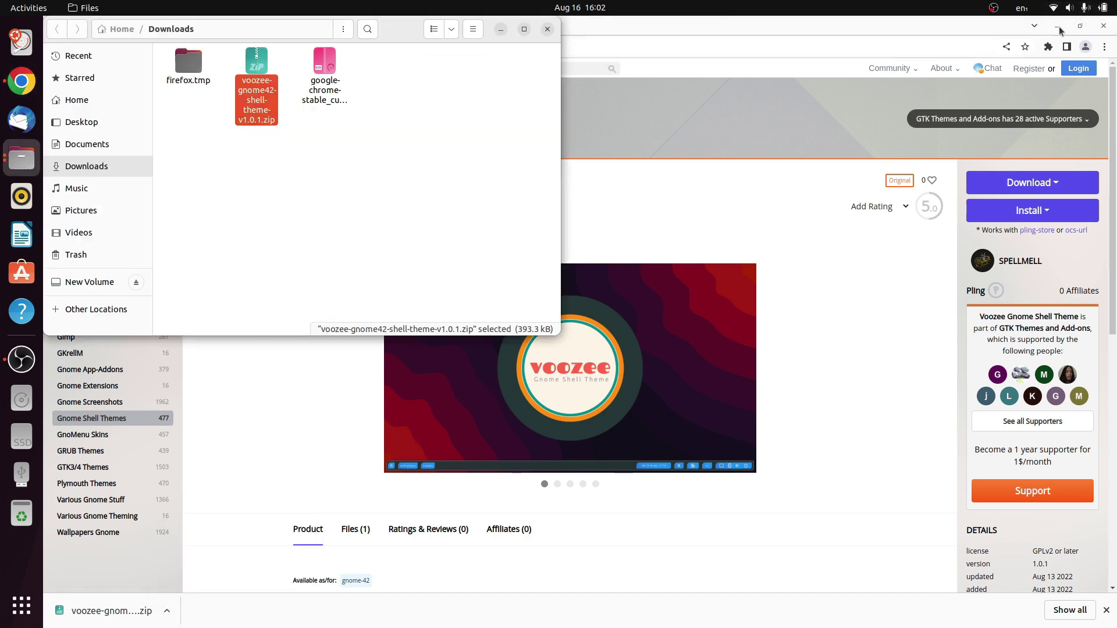
{"action": "double_click", "coordinate": [388, 29]}
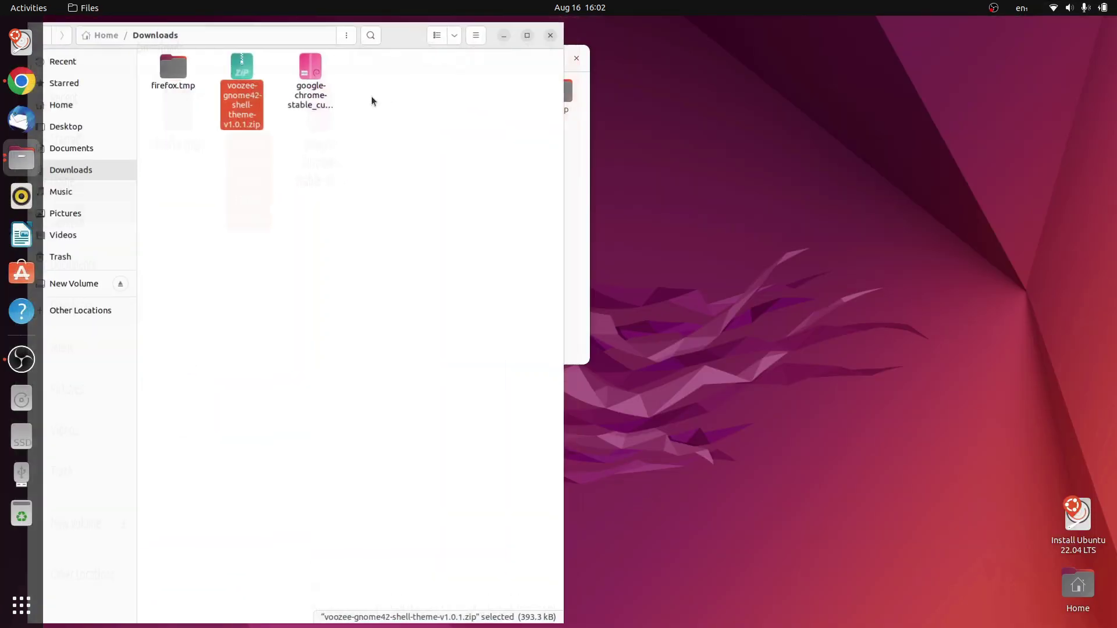
{"action": "left_click", "coordinate": [590, 237]}
{"action": "left_click_drag", "start_coordinate": [451, 55], "coordinate": [1114, 157]}
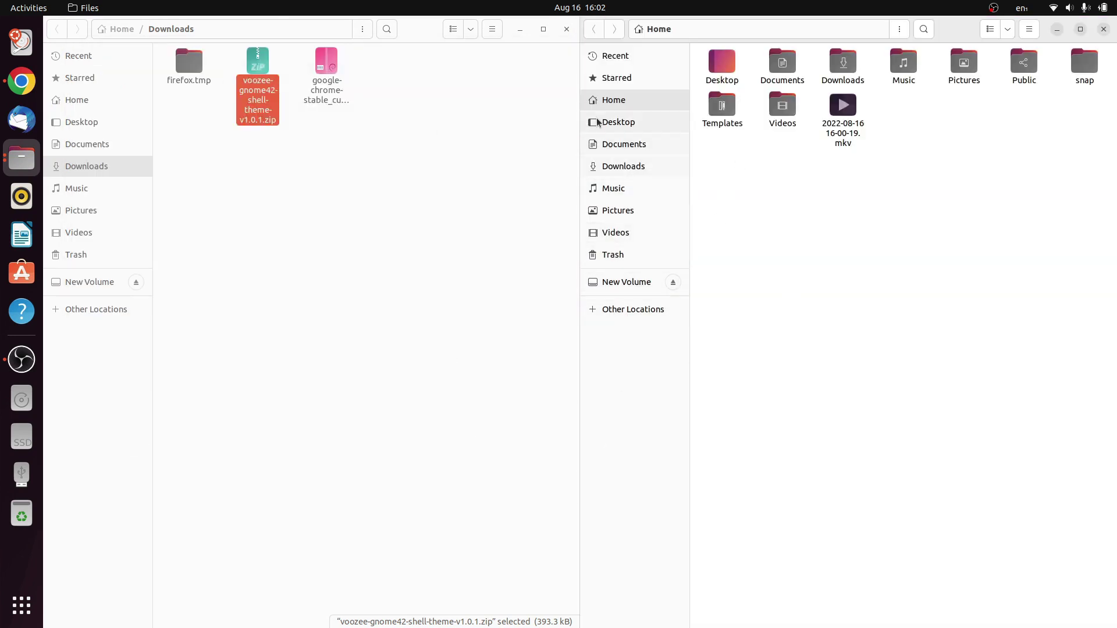
{"action": "left_click", "coordinate": [902, 252]}
{"action": "key", "text": "ctrl+h"}
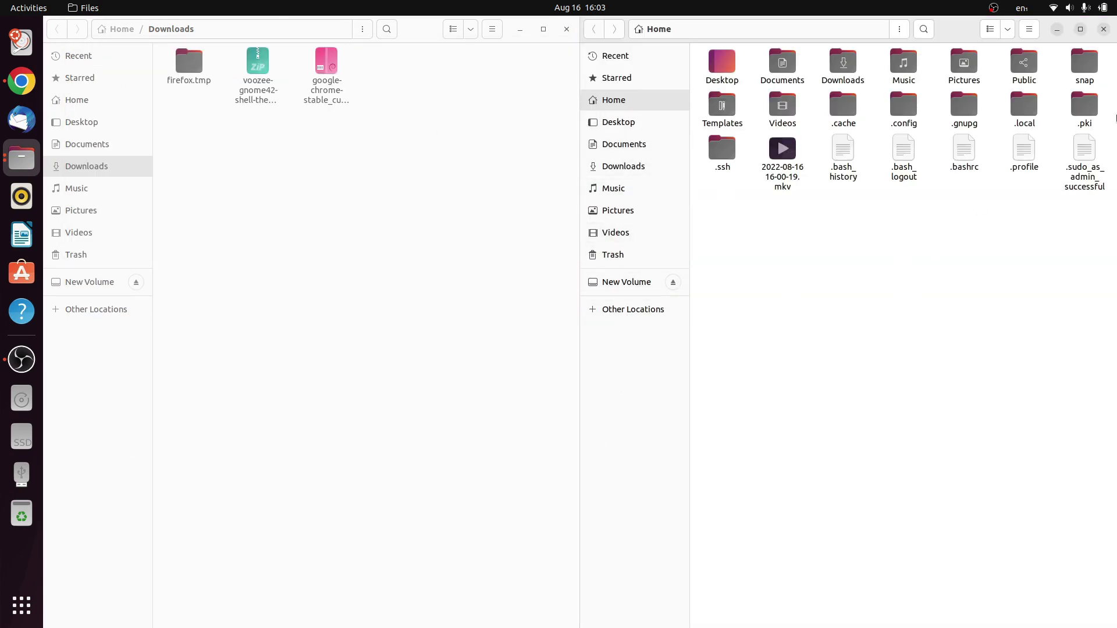
Step: Create hidden .themes and .icons folders in the home folder
{"action": "key", "text": "ctrl+shift+n"}
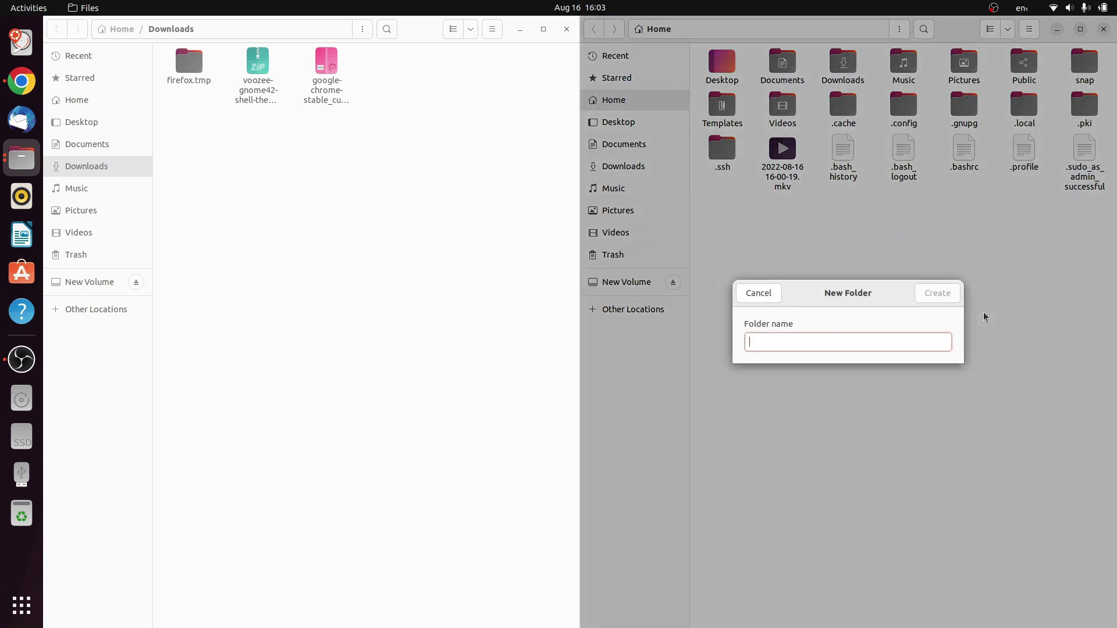
{"action": "type", "text": ".themes"}
{"action": "key", "text": "Return"}
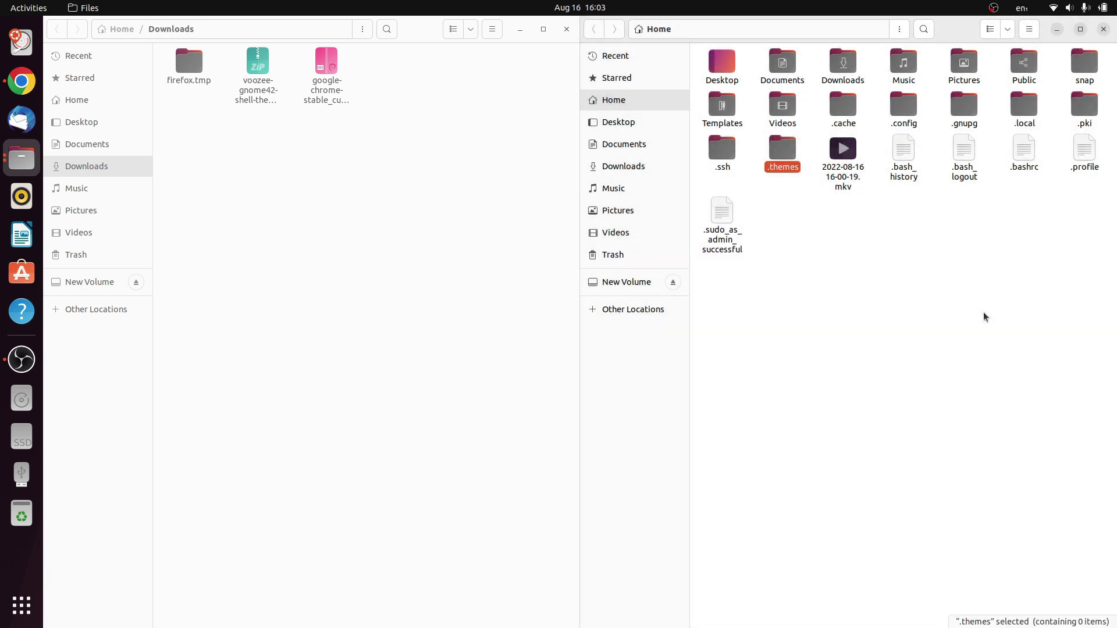
{"action": "key", "text": "ctrl+shift+n"}
{"action": "type", "text": ".ic"}
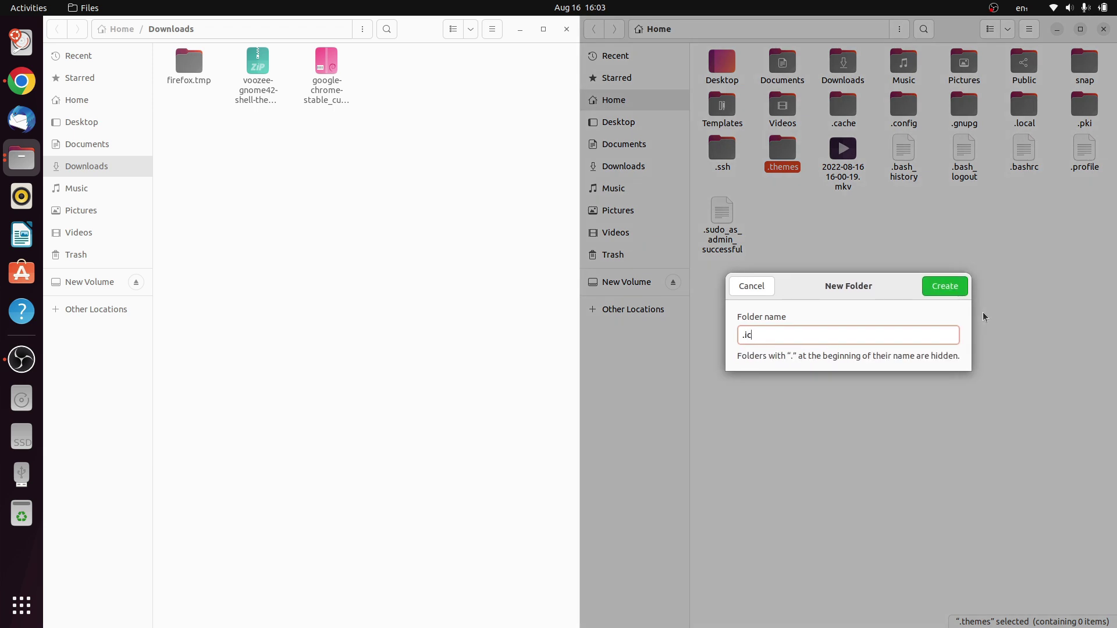
{"action": "type", "text": "ons"}
{"action": "key", "text": "Return"}
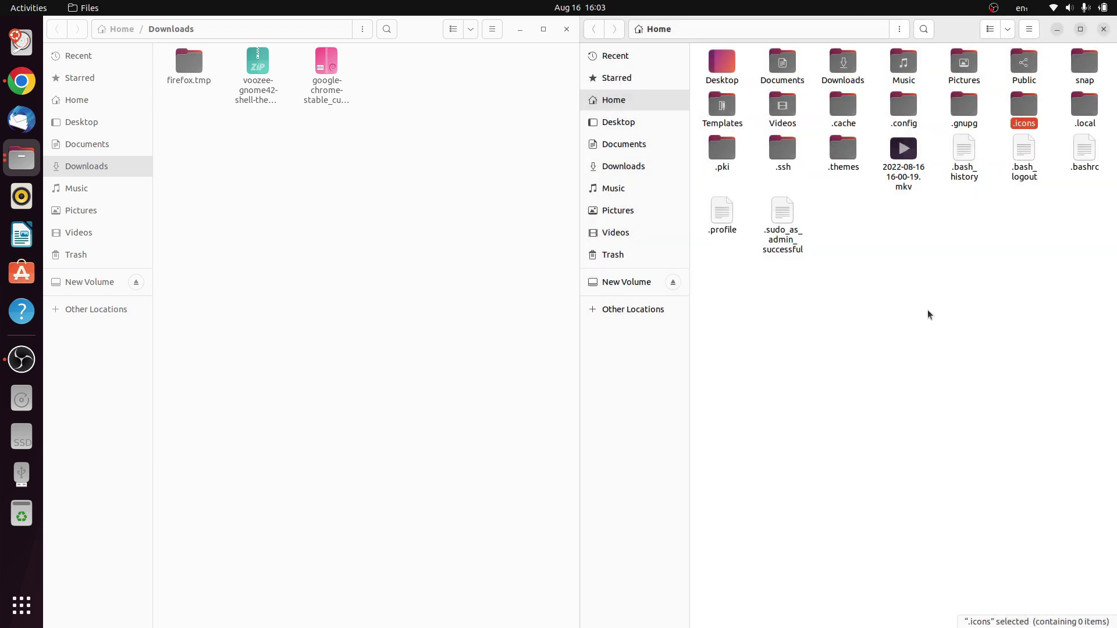
Step: Extract the voozee_indigo folder from the Voozee archive into .themes
{"action": "double_click", "coordinate": [846, 165]}
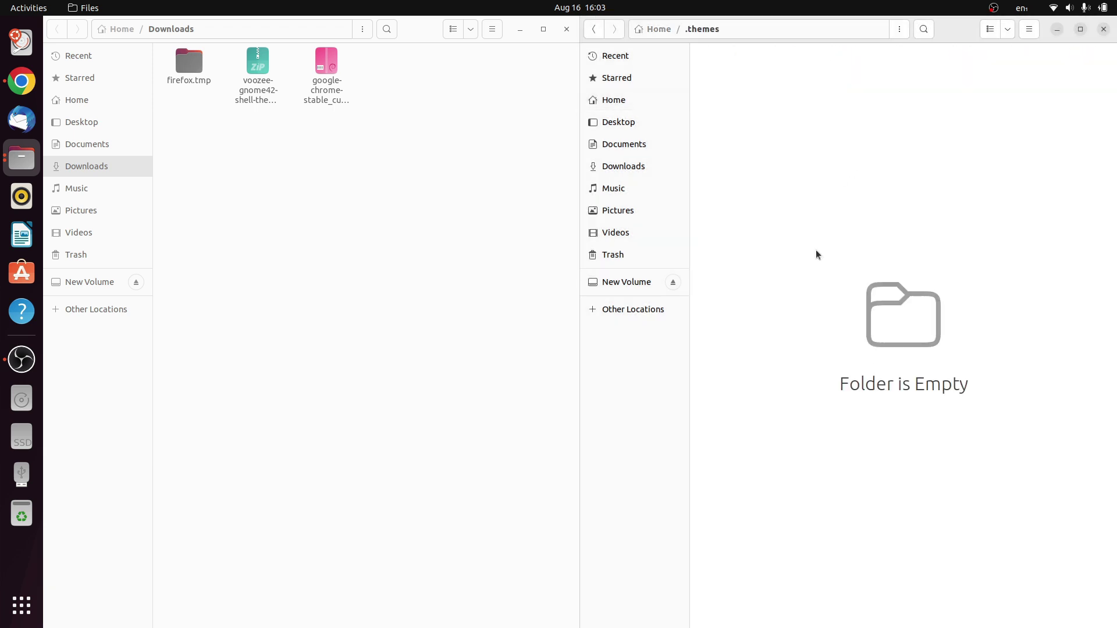
{"action": "double_click", "coordinate": [257, 64]}
{"action": "double_click", "coordinate": [131, 121]}
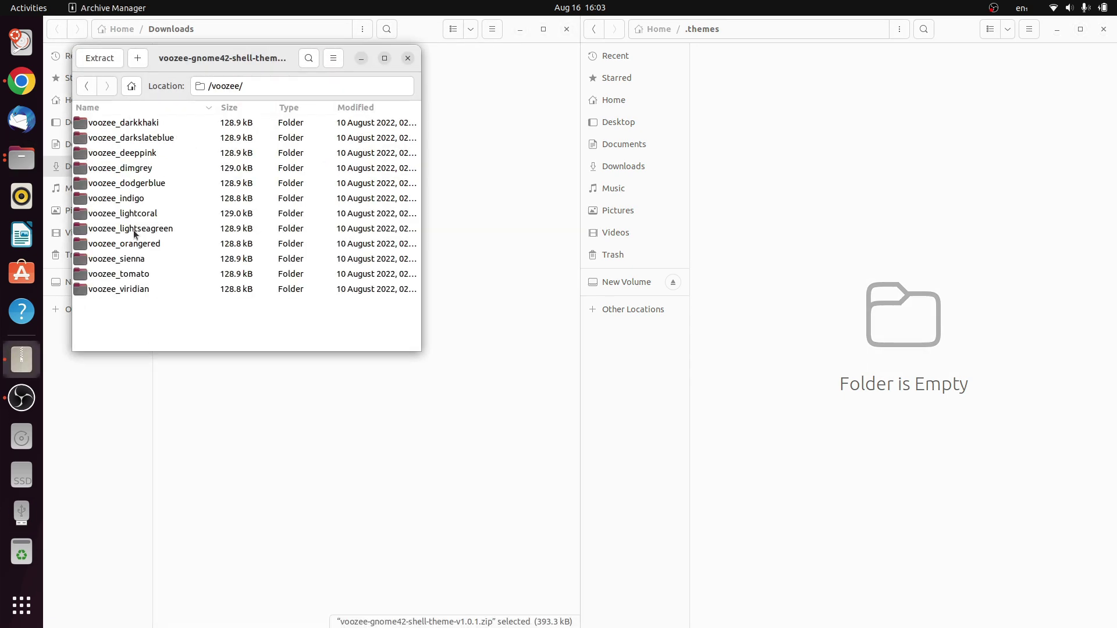
{"action": "left_click_drag", "start_coordinate": [129, 202], "coordinate": [820, 213]}
{"action": "left_click", "coordinate": [408, 58]}
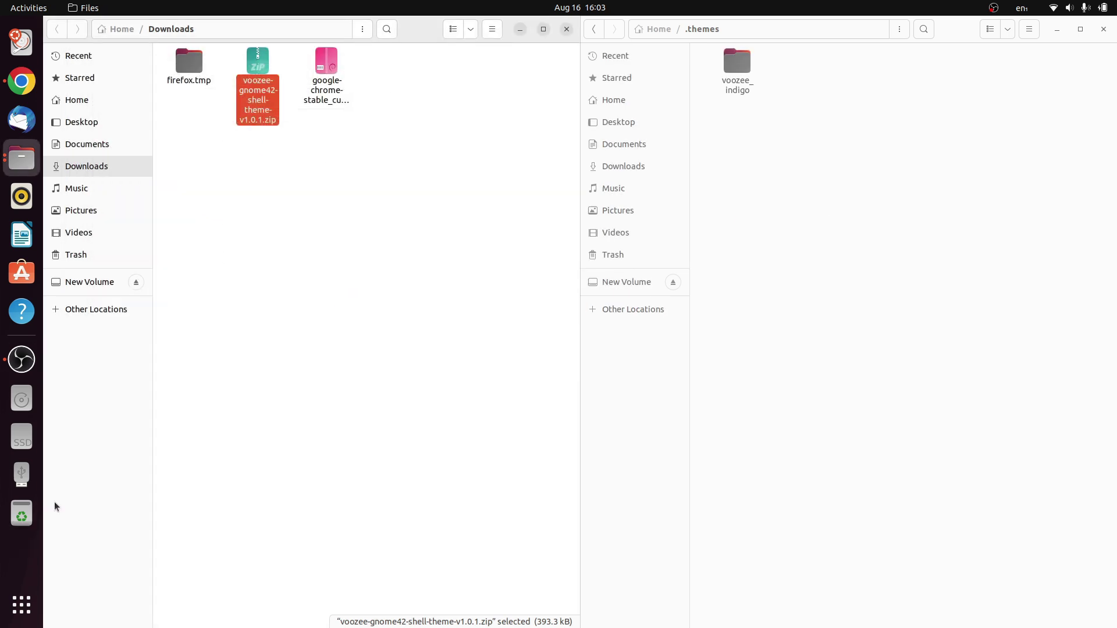
{"action": "left_click", "coordinate": [30, 595]}
Step: Launch Tweaks and pin it to the dock favourites
{"action": "type", "text": "tweak"}
{"action": "key", "text": "Return"}
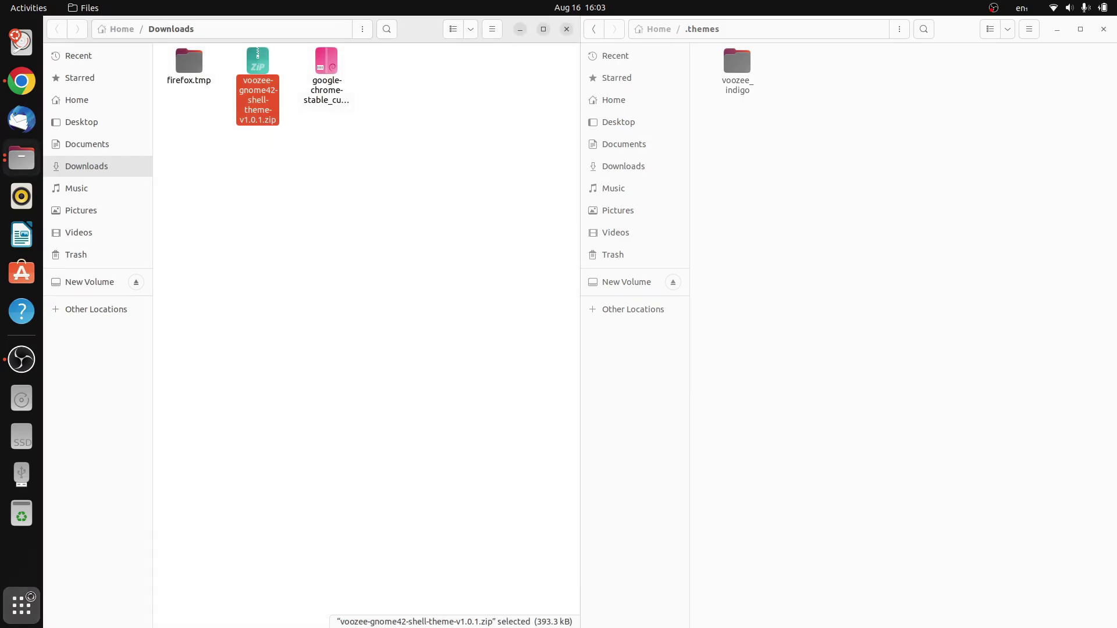
{"action": "right_click", "coordinate": [31, 365]}
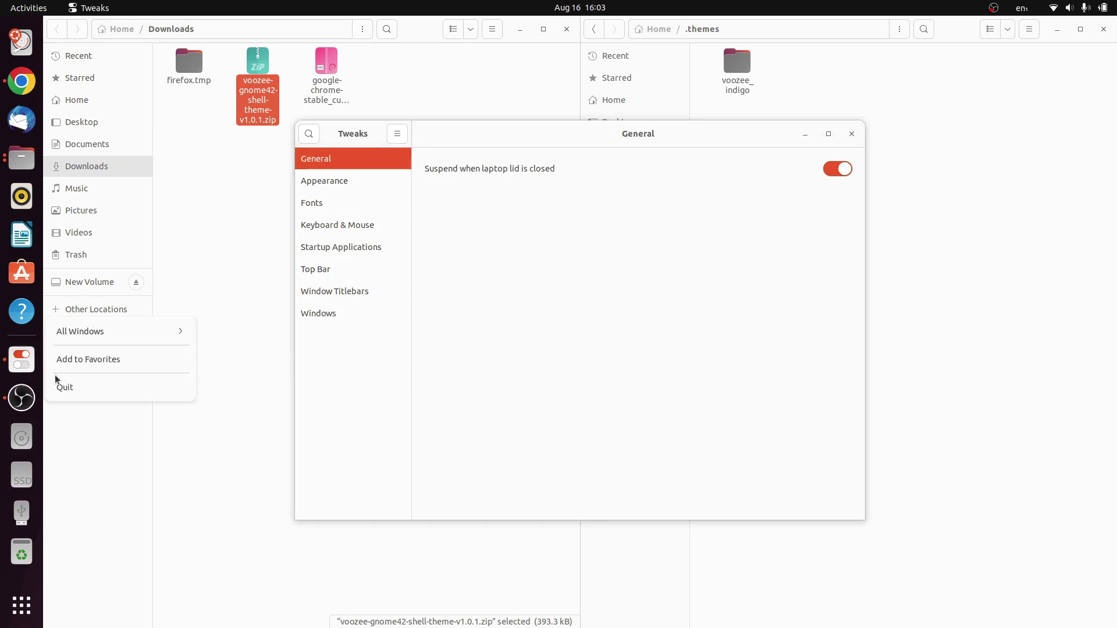
{"action": "left_click", "coordinate": [82, 358]}
Step: Set the Appearance shell theme to Voozee_indigo and close Tweaks
{"action": "left_click", "coordinate": [324, 181]}
{"action": "left_click", "coordinate": [746, 235]}
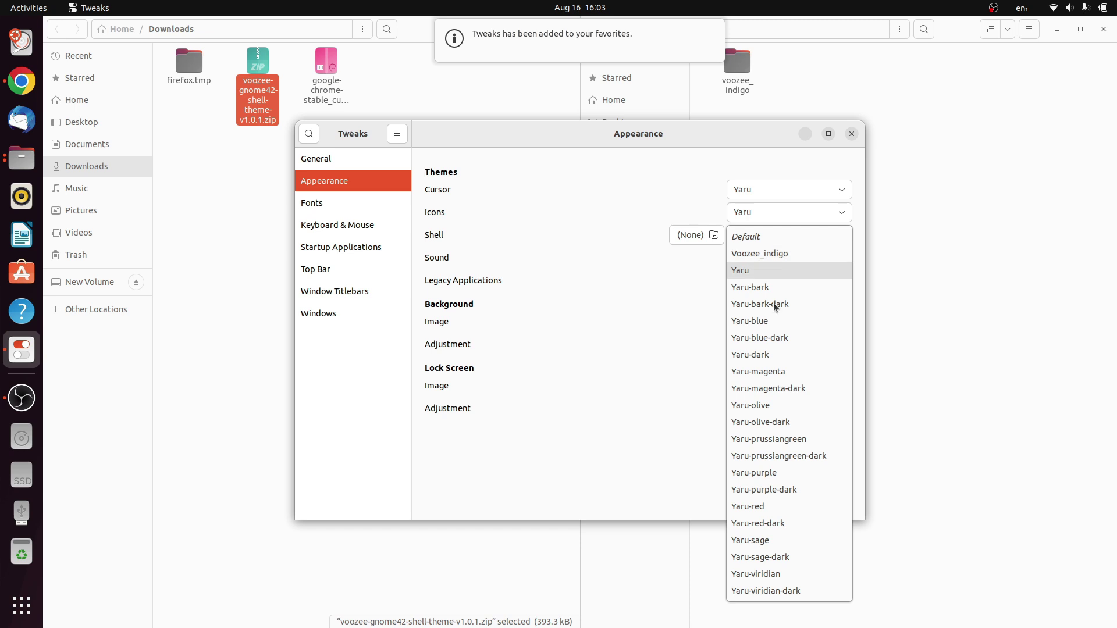
{"action": "left_click", "coordinate": [757, 253]}
{"action": "left_click_drag", "start_coordinate": [359, 112], "coordinate": [682, 136]}
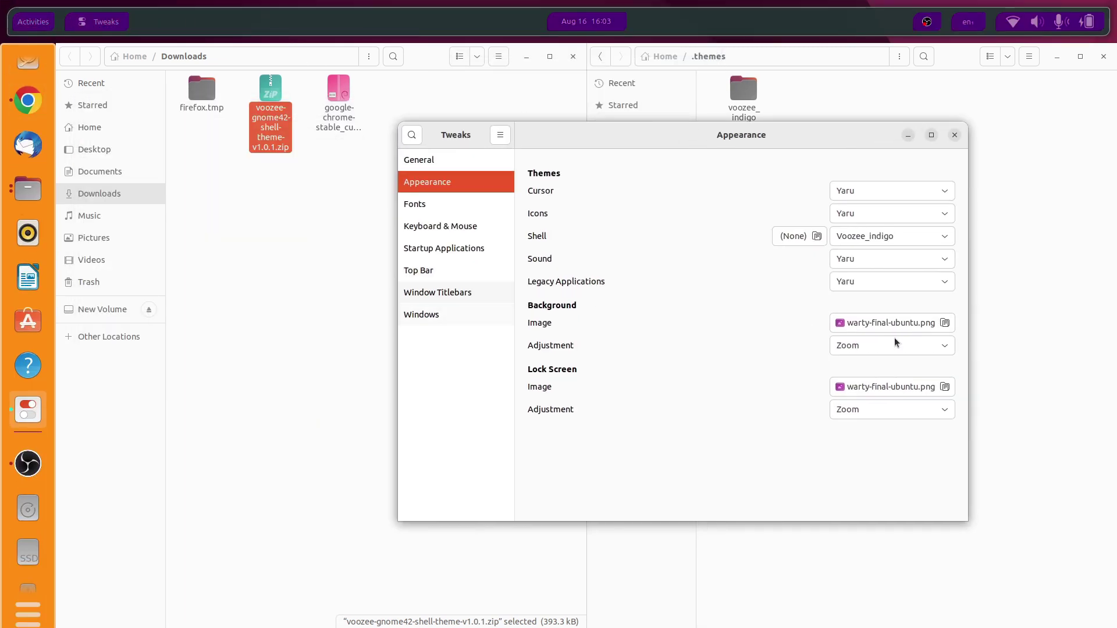
{"action": "left_click", "coordinate": [954, 135]}
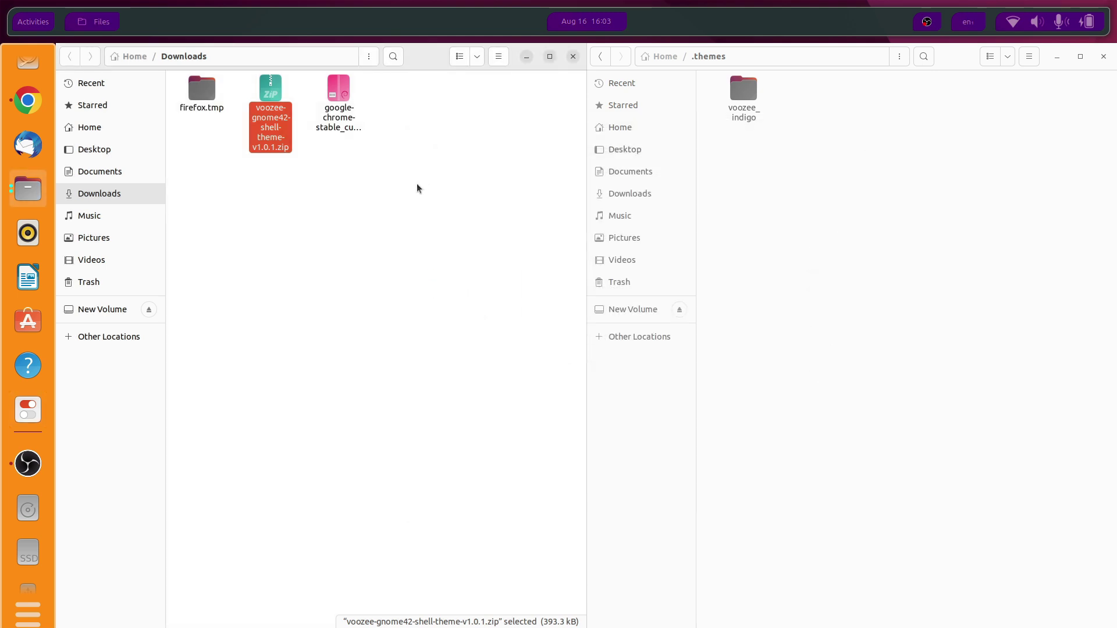
Step: Search 'gnome shell extensions' in Chrome and open extensions.gnome.org's Installed extensions page
{"action": "left_click", "coordinate": [23, 102]}
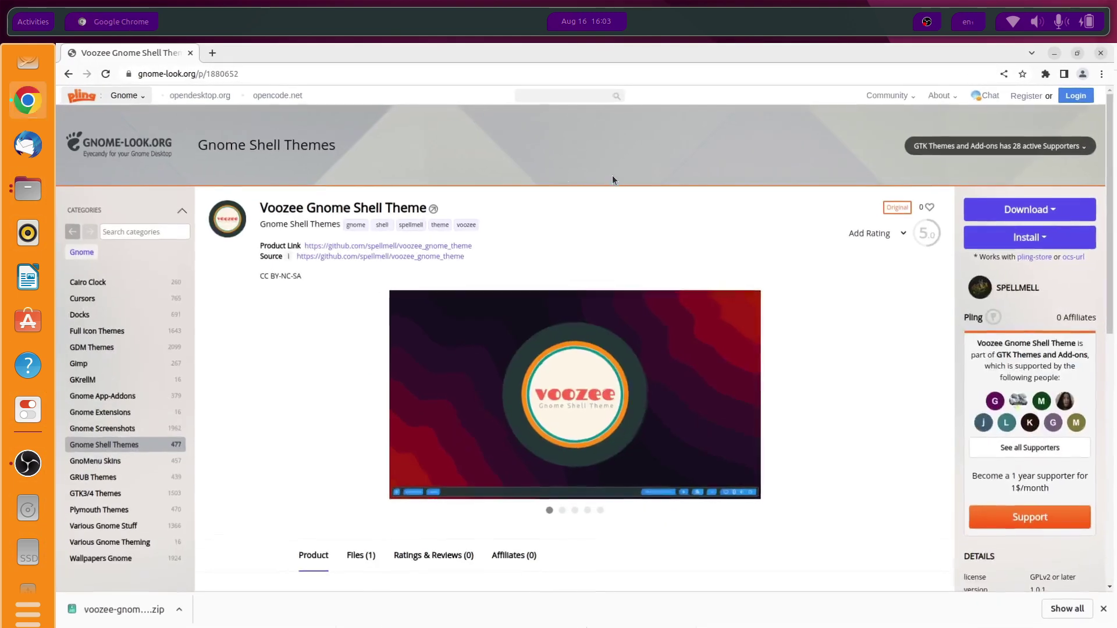
{"action": "left_click", "coordinate": [359, 81]}
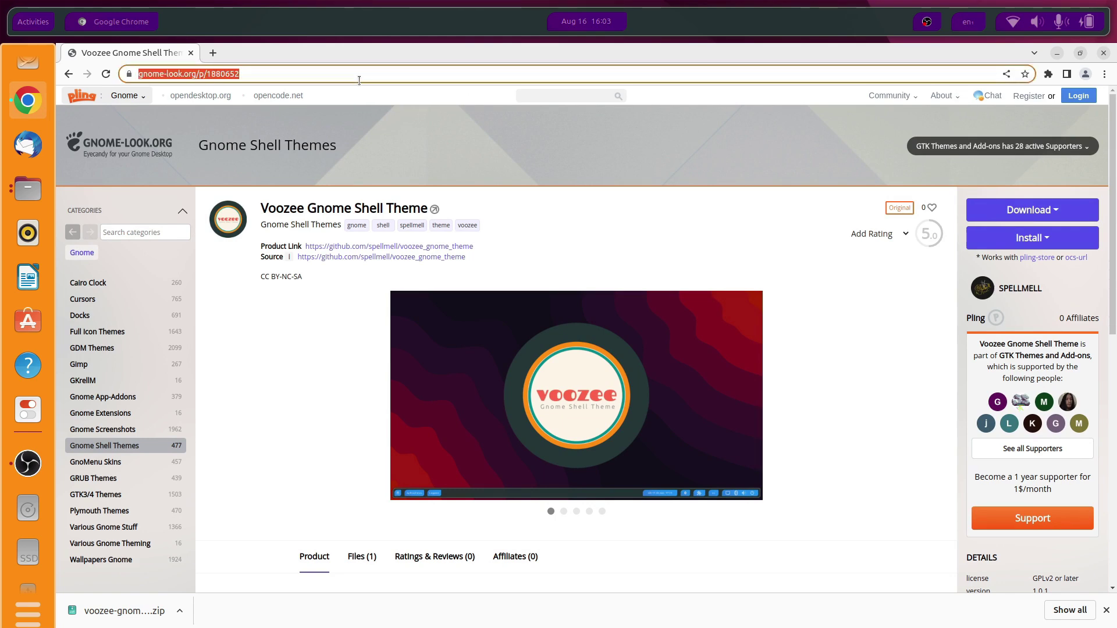
{"action": "type", "text": "gnome shell extensions"}
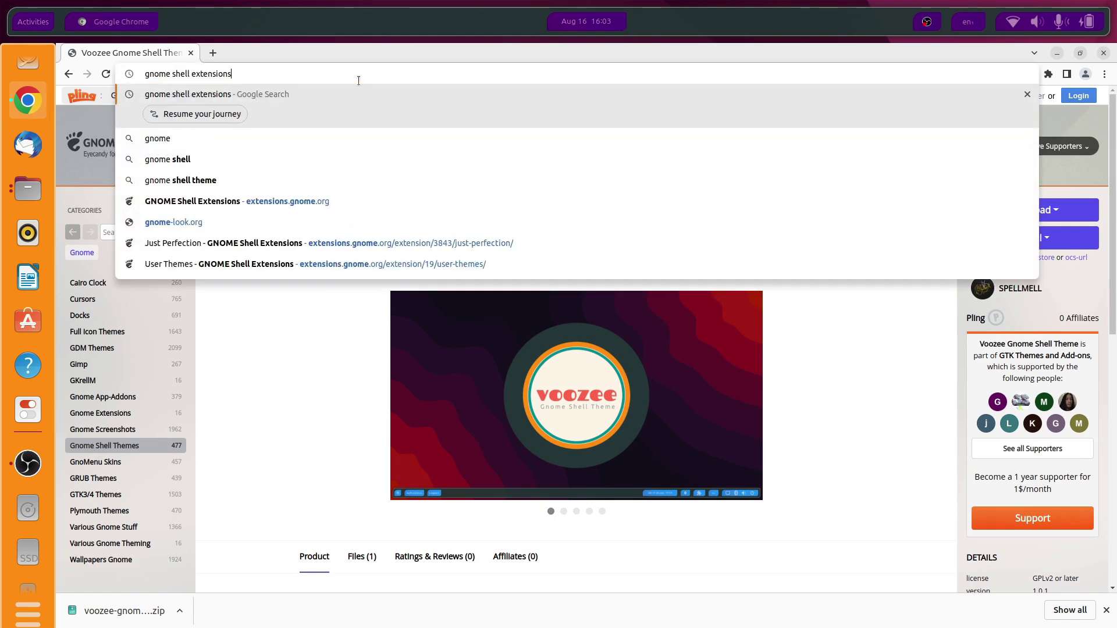
{"action": "key", "text": "Return"}
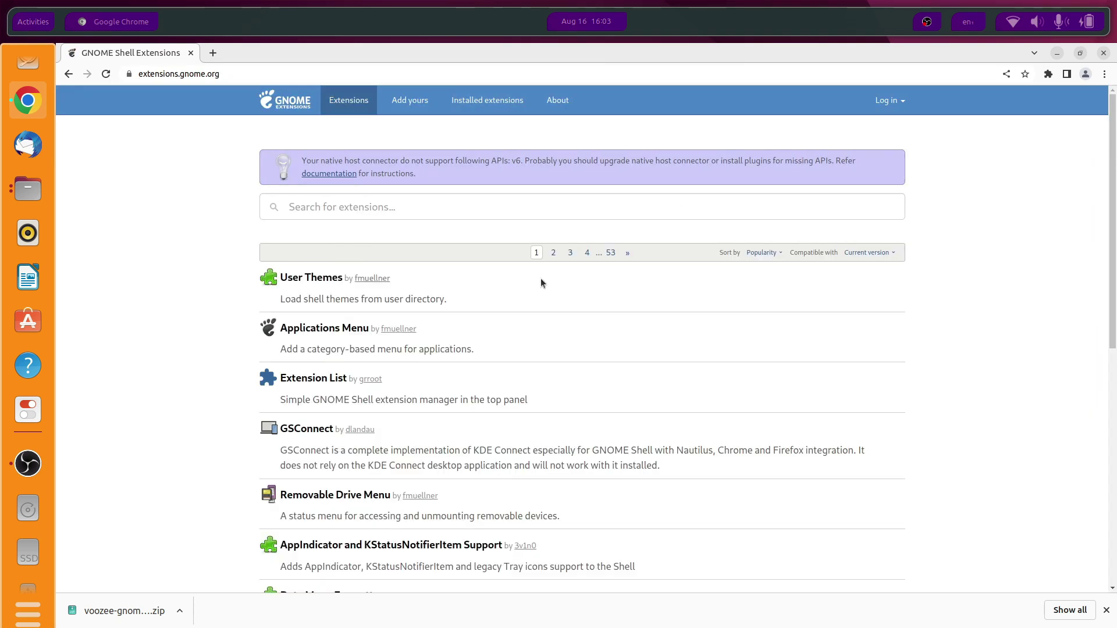
{"action": "left_click", "coordinate": [557, 100]}
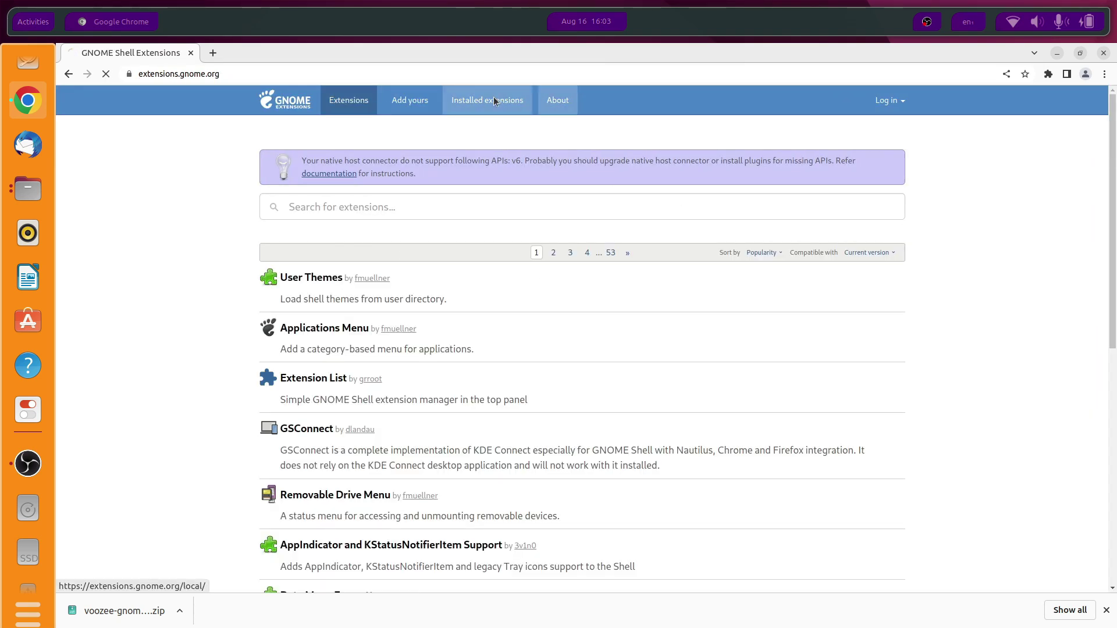
{"action": "left_click", "coordinate": [470, 101]}
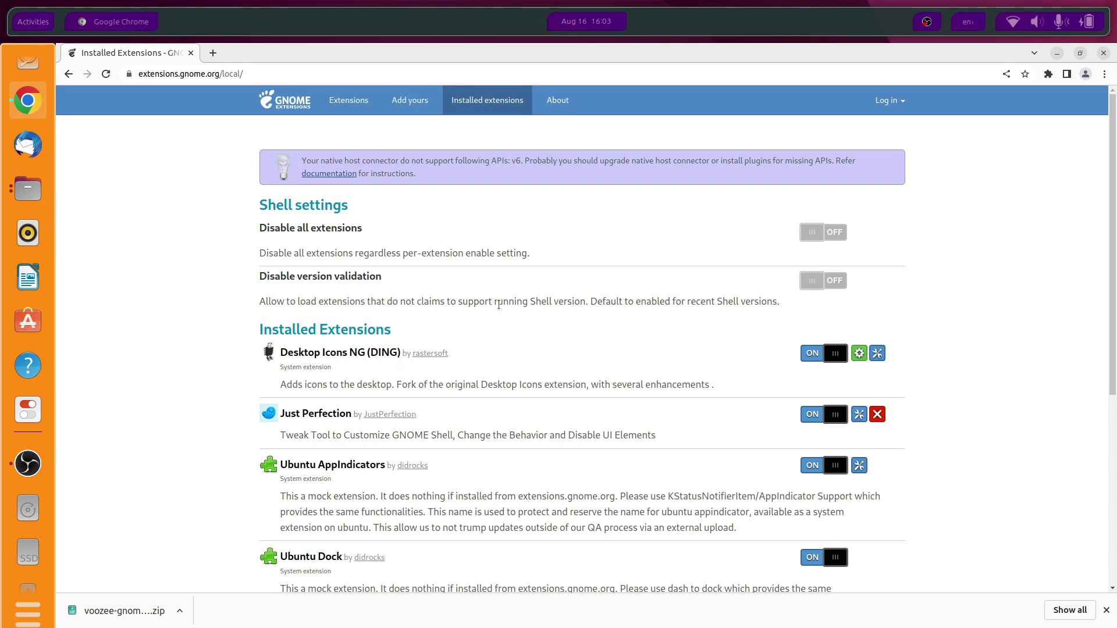
Step: In Just Perfection's Customize tab, set Panel Size to 1px and Panel Icon Size to 14px
{"action": "left_click", "coordinate": [425, 96]}
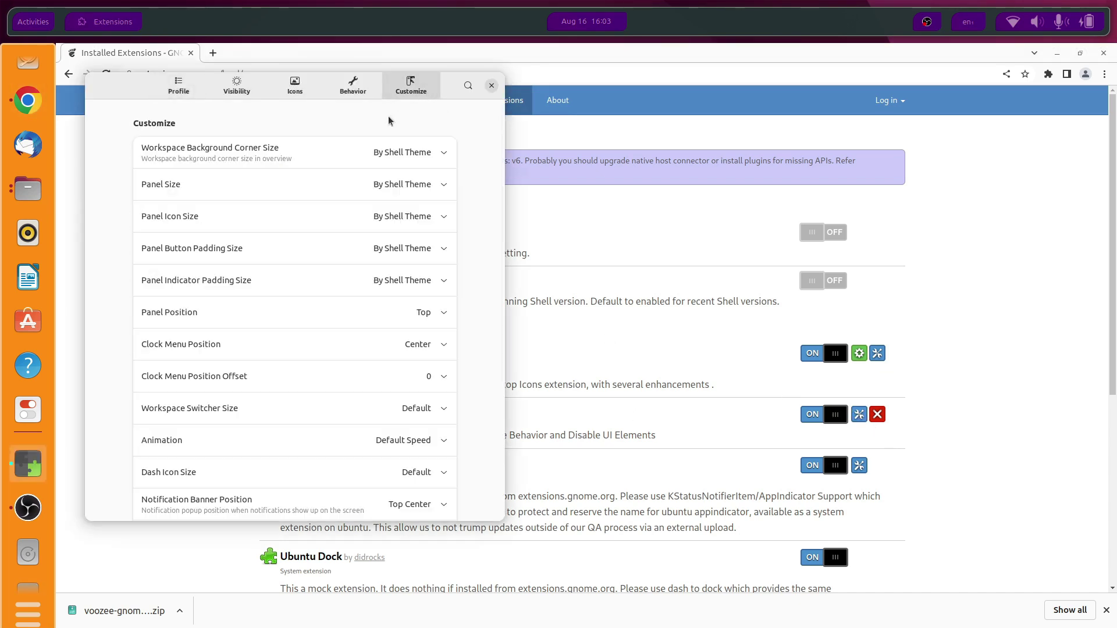
{"action": "left_click_drag", "start_coordinate": [450, 93], "coordinate": [621, 111]}
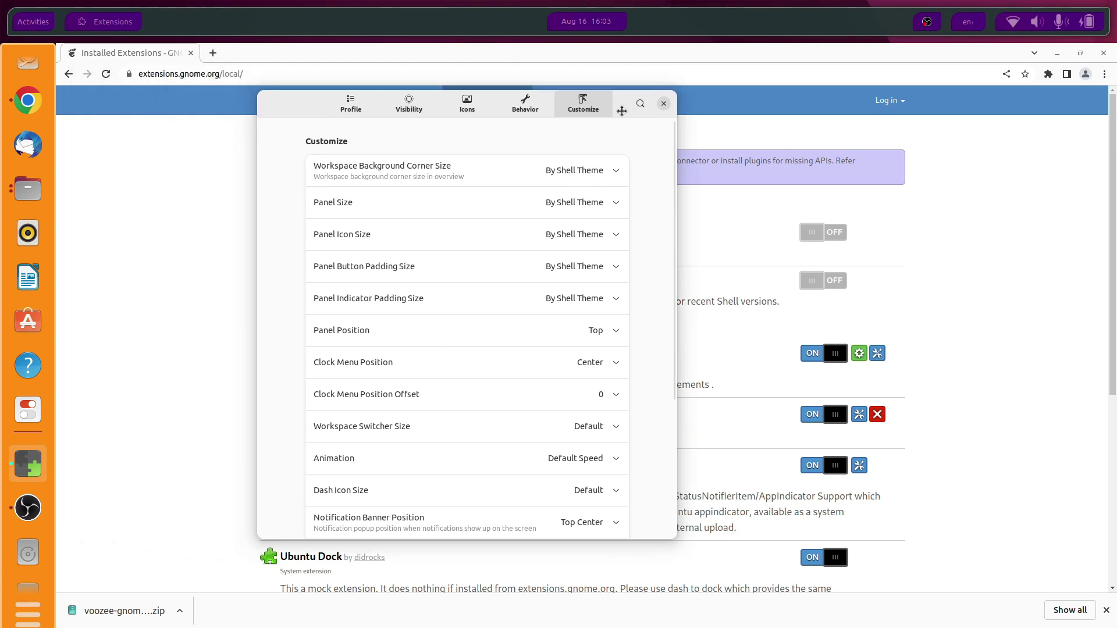
{"action": "left_click", "coordinate": [587, 206]}
{"action": "left_click", "coordinate": [600, 247]}
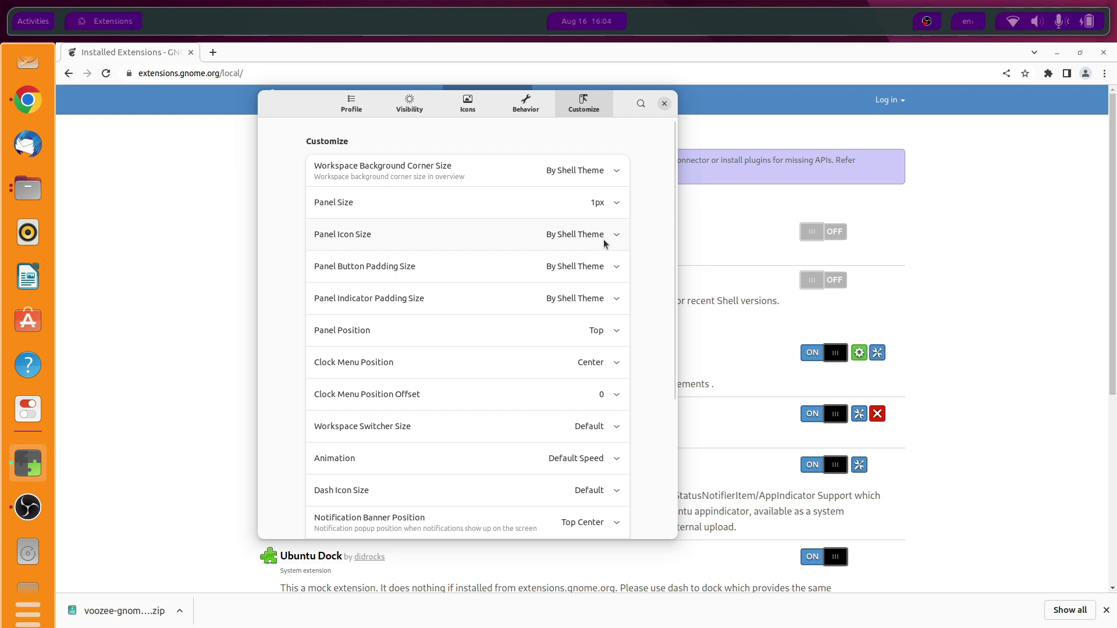
{"action": "left_click", "coordinate": [584, 244]}
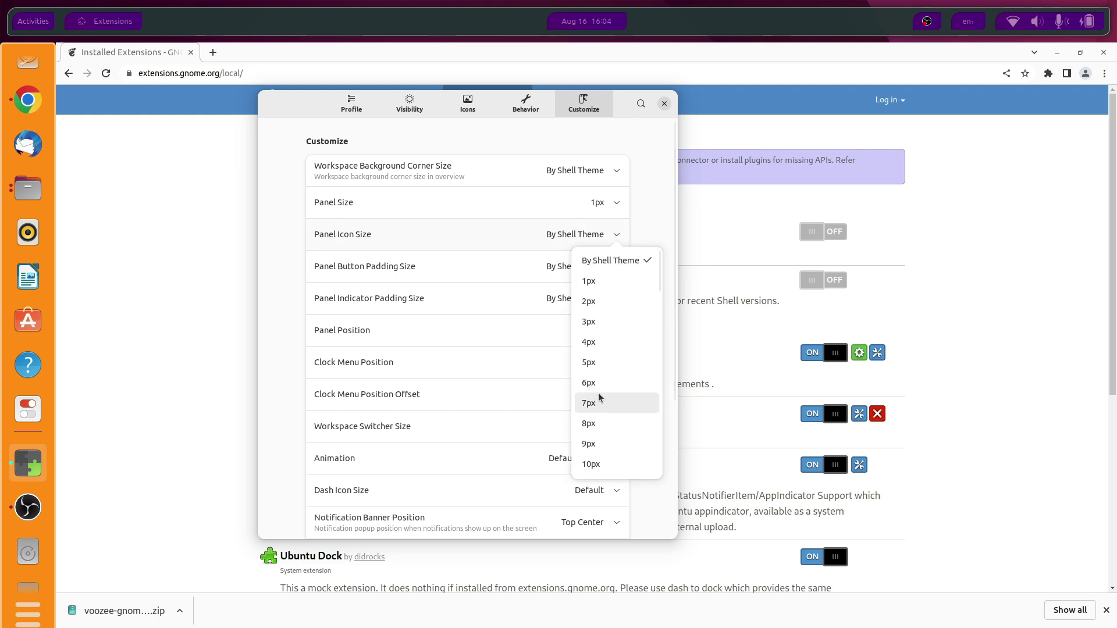
{"action": "scroll", "coordinate": [599, 442], "scroll_direction": "down", "scroll_amount": 5}
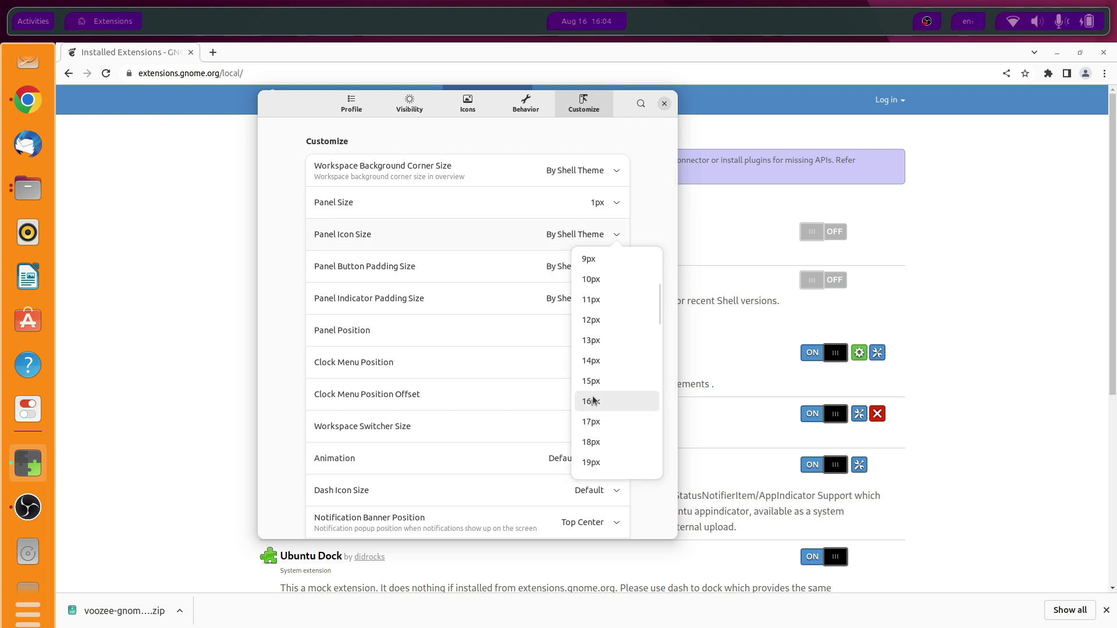
{"action": "left_click", "coordinate": [599, 359]}
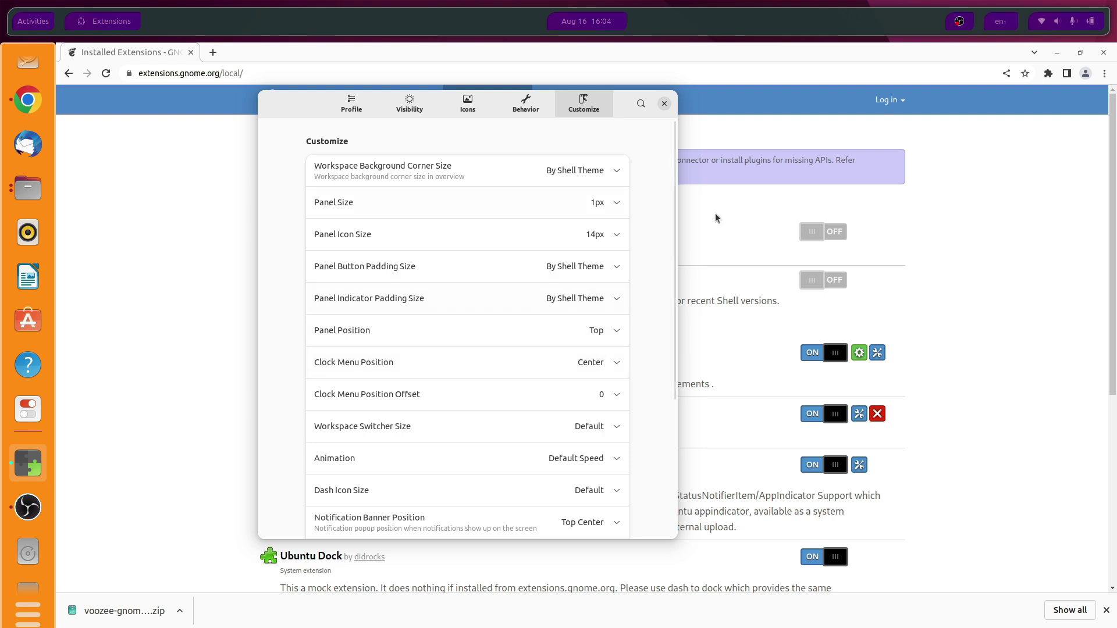
Step: Try Panel Position Bottom then Top, restore both sizes to By Shell Theme, and close
{"action": "left_click", "coordinate": [596, 323]}
{"action": "left_click", "coordinate": [599, 377]}
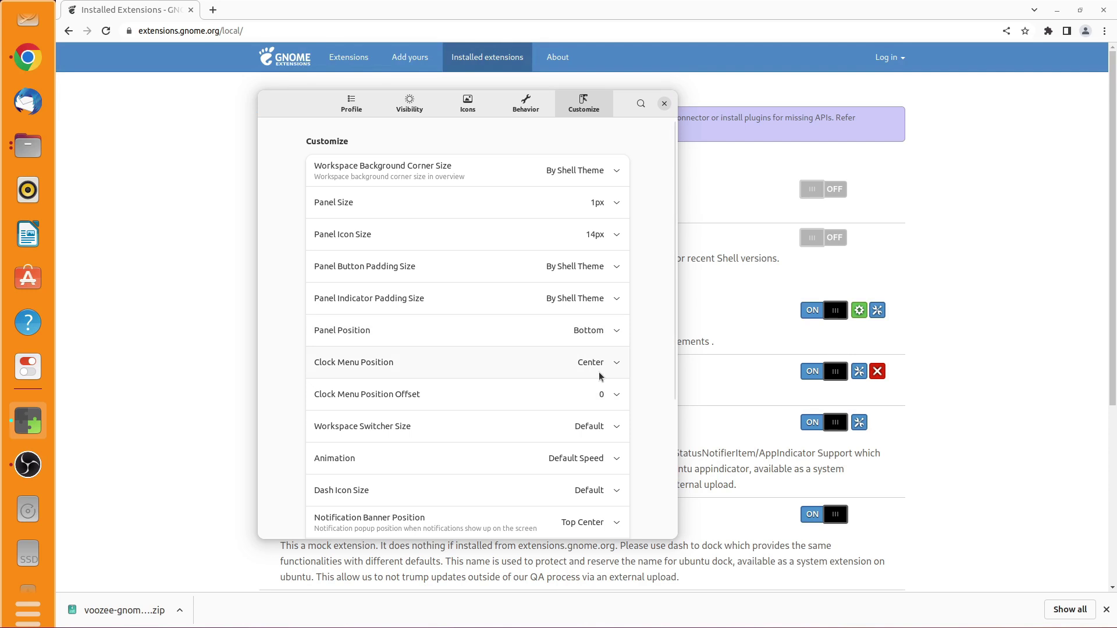
{"action": "left_click", "coordinate": [585, 334]}
{"action": "left_click", "coordinate": [588, 351]}
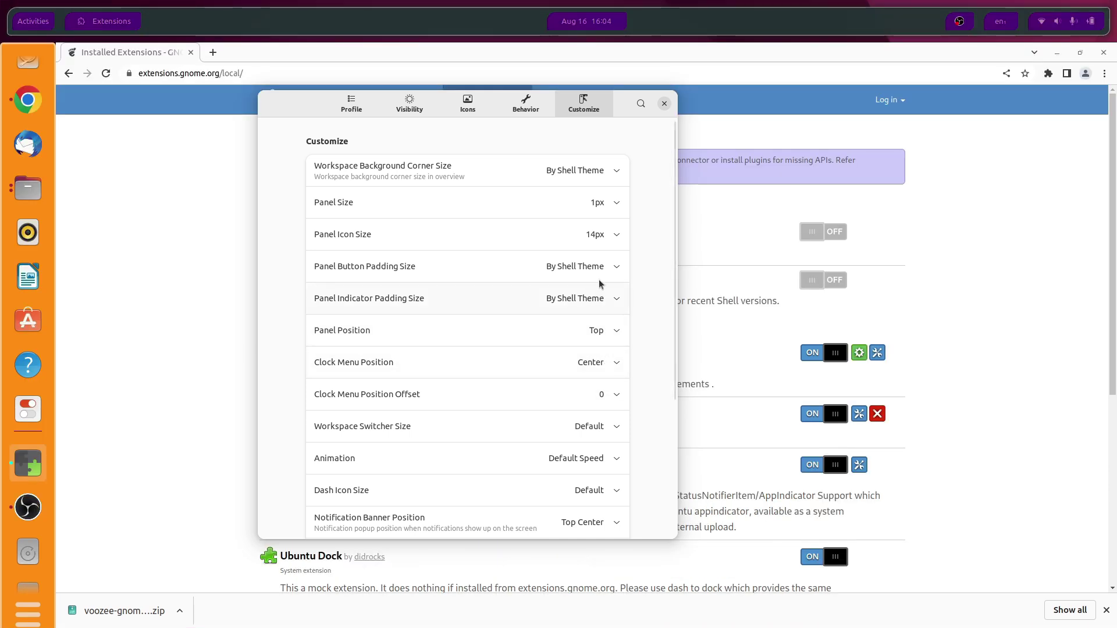
{"action": "scroll", "coordinate": [596, 279], "scroll_direction": "up", "scroll_amount": 5}
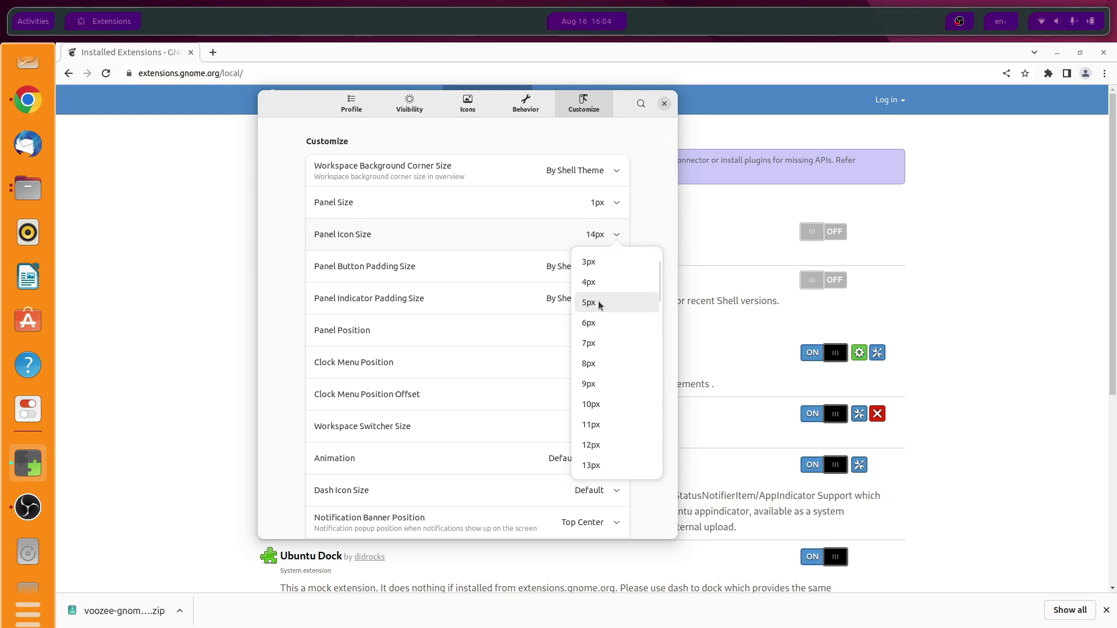
{"action": "left_click", "coordinate": [605, 258]}
{"action": "left_click", "coordinate": [599, 203]}
{"action": "left_click", "coordinate": [601, 238]}
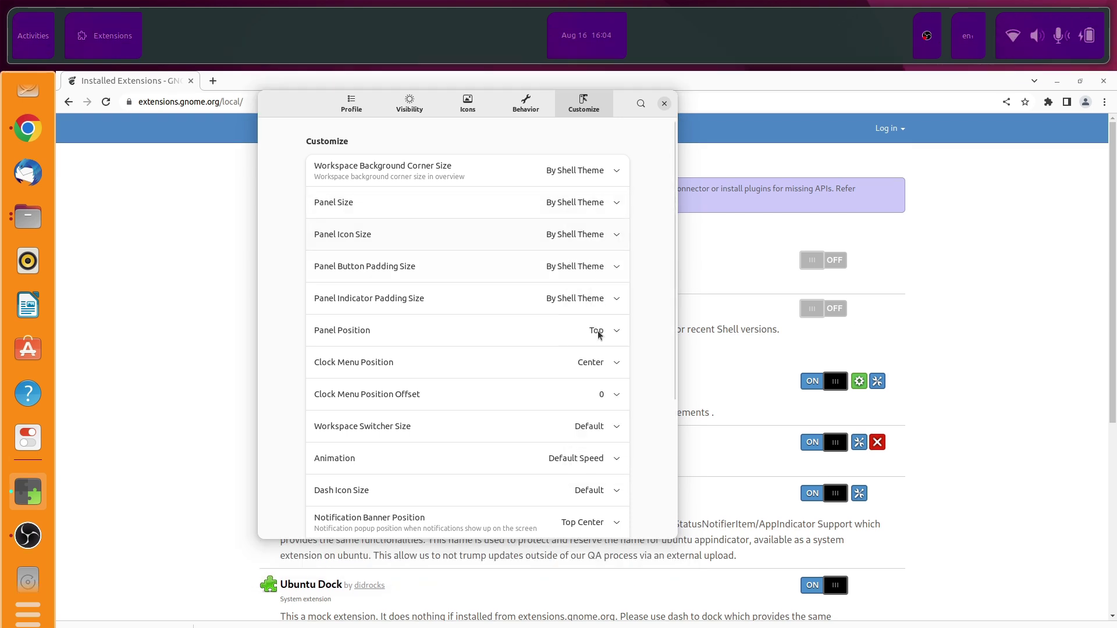
{"action": "left_click", "coordinate": [593, 330]}
{"action": "left_click", "coordinate": [609, 384]}
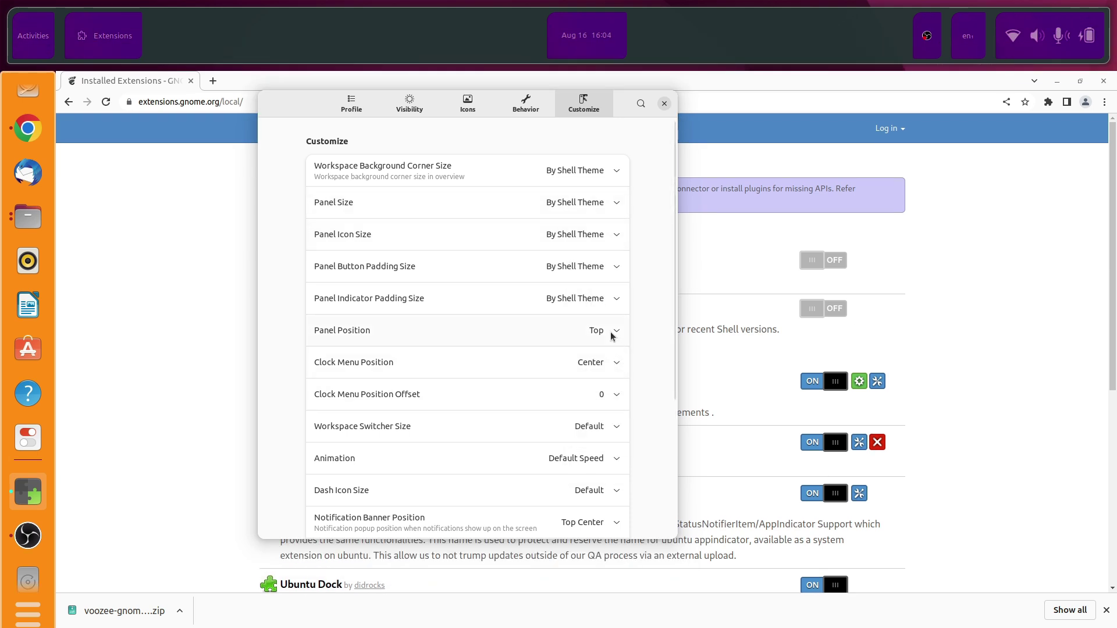
{"action": "left_click", "coordinate": [663, 103]}
Step: Reopen Just Perfection's preferences and move the panel to the bottom and back to the top
{"action": "left_click", "coordinate": [855, 445]}
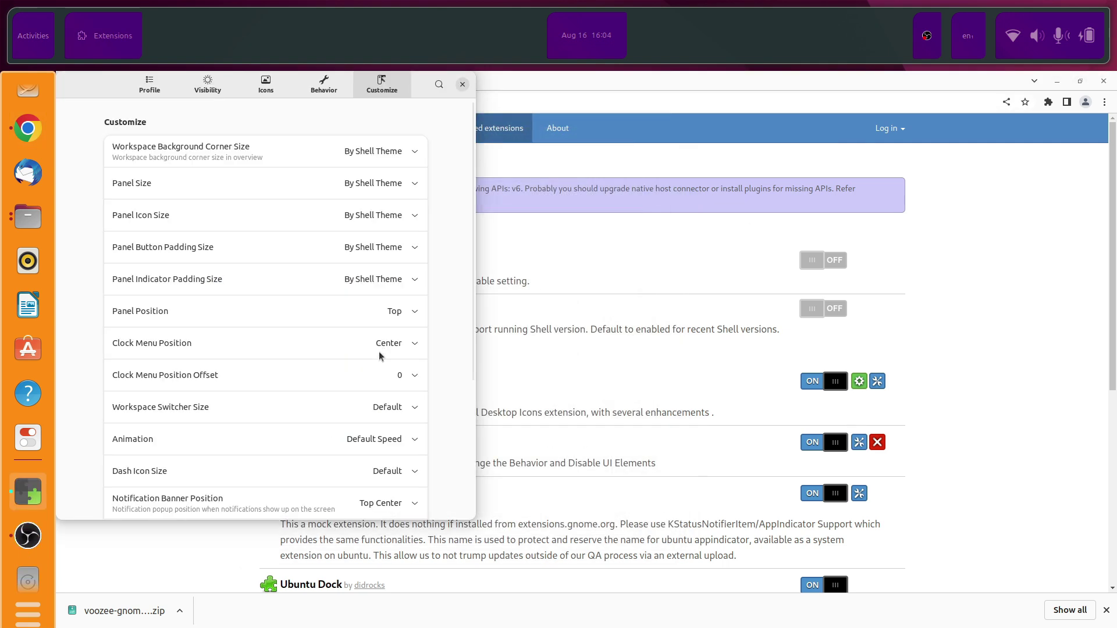
{"action": "left_click", "coordinate": [385, 319]}
{"action": "left_click", "coordinate": [400, 350]}
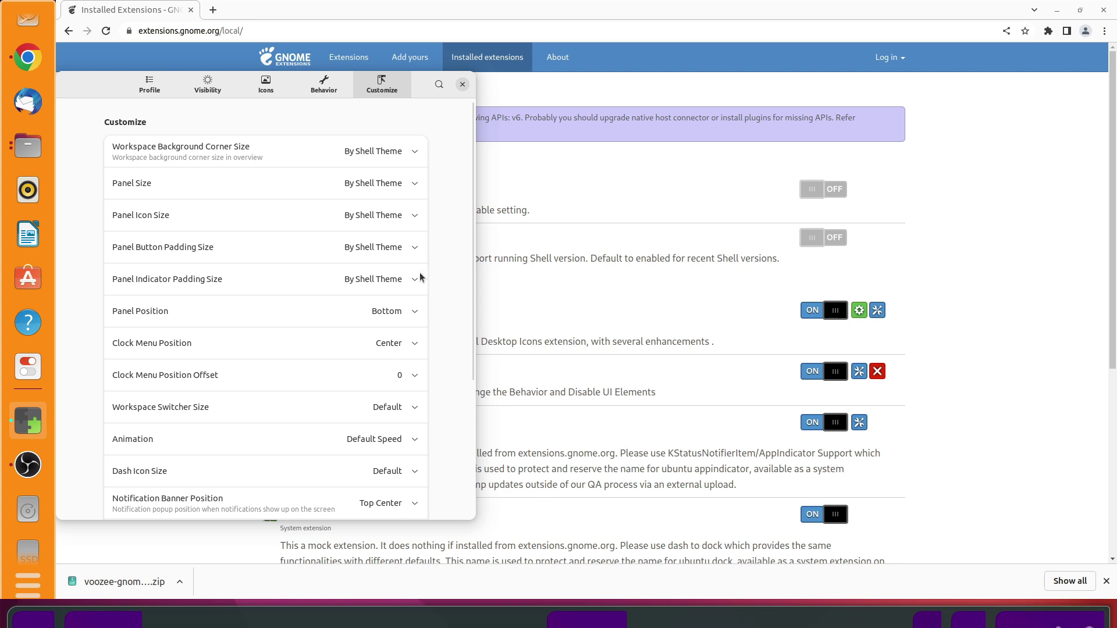
{"action": "left_click", "coordinate": [399, 310]}
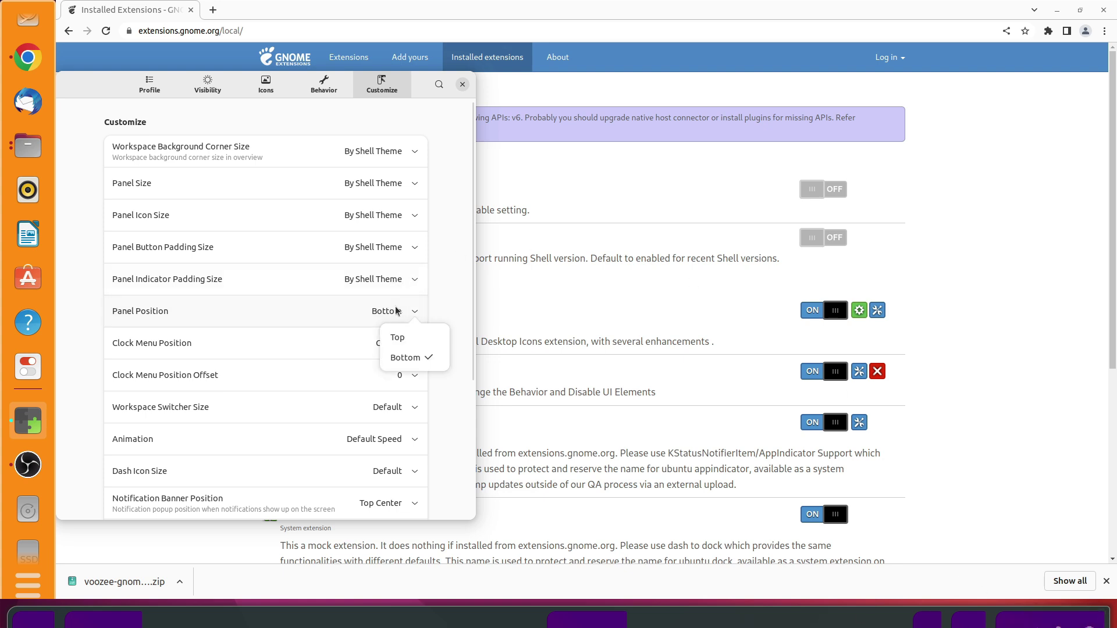
{"action": "left_click", "coordinate": [410, 339]}
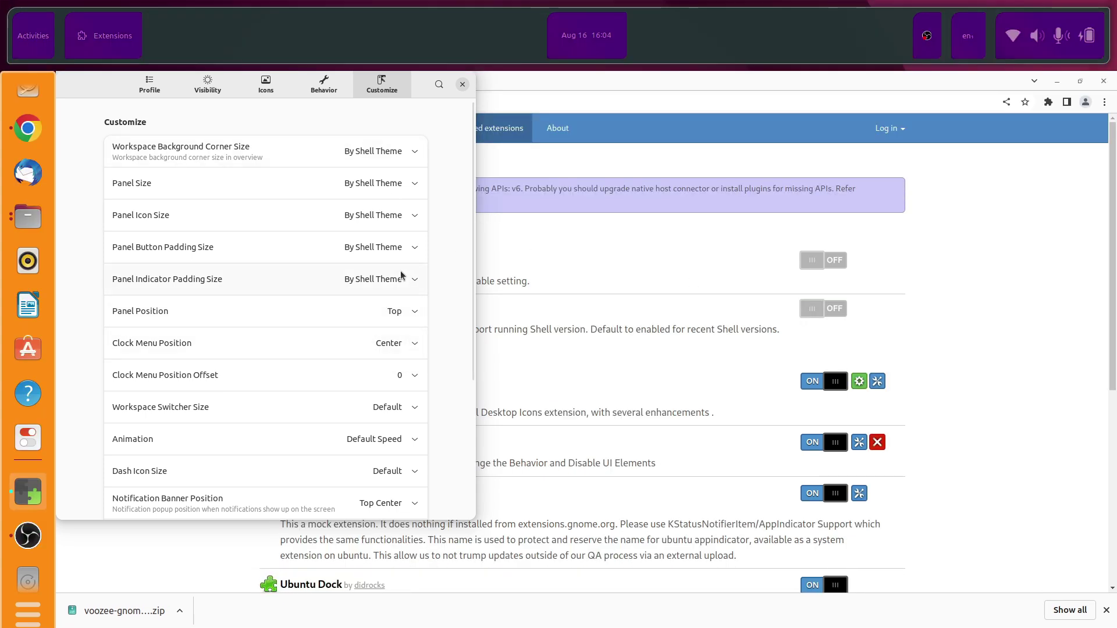
Step: Set Panel Icon Size to 13px and Panel Size to 1px, then close the preferences
{"action": "left_click", "coordinate": [387, 222]}
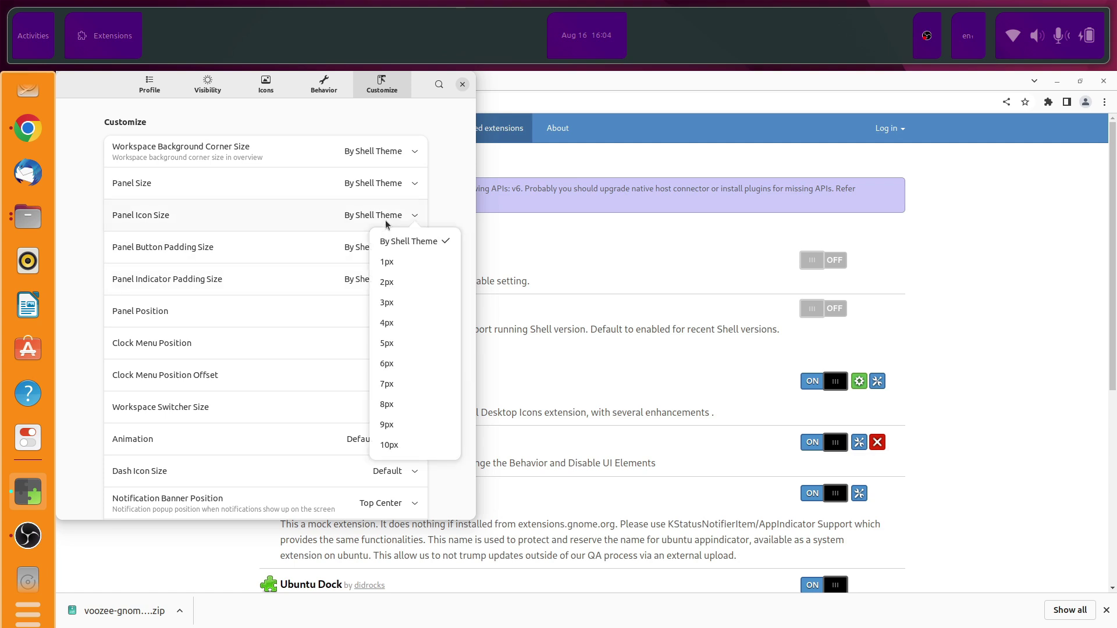
{"action": "left_click", "coordinate": [387, 261]}
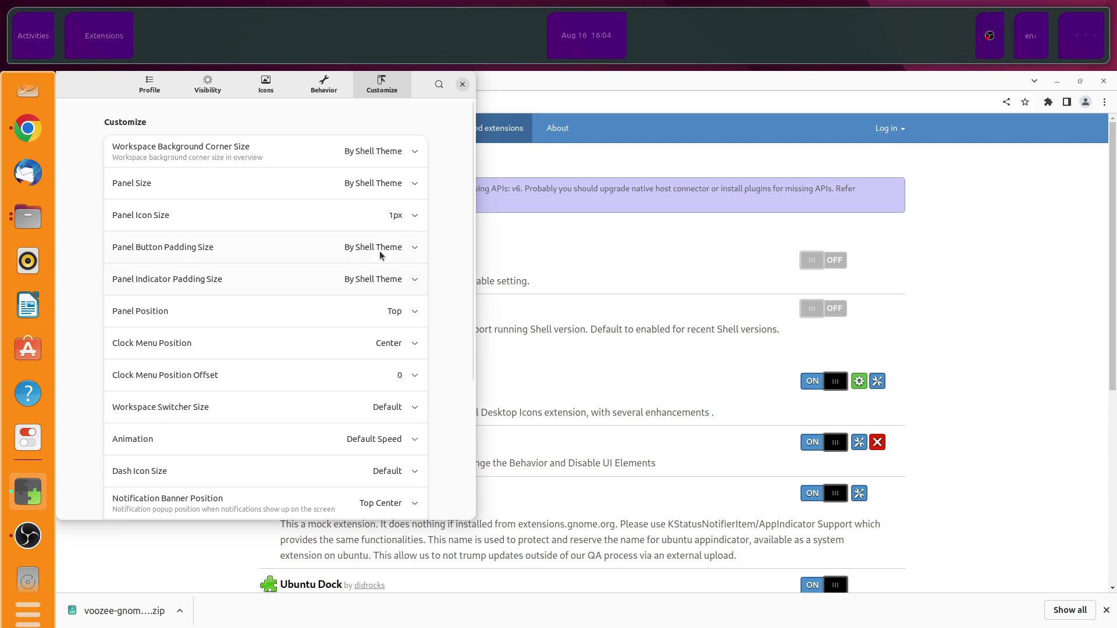
{"action": "left_click", "coordinate": [399, 225]}
{"action": "left_click", "coordinate": [399, 224]}
{"action": "left_click", "coordinate": [399, 218]}
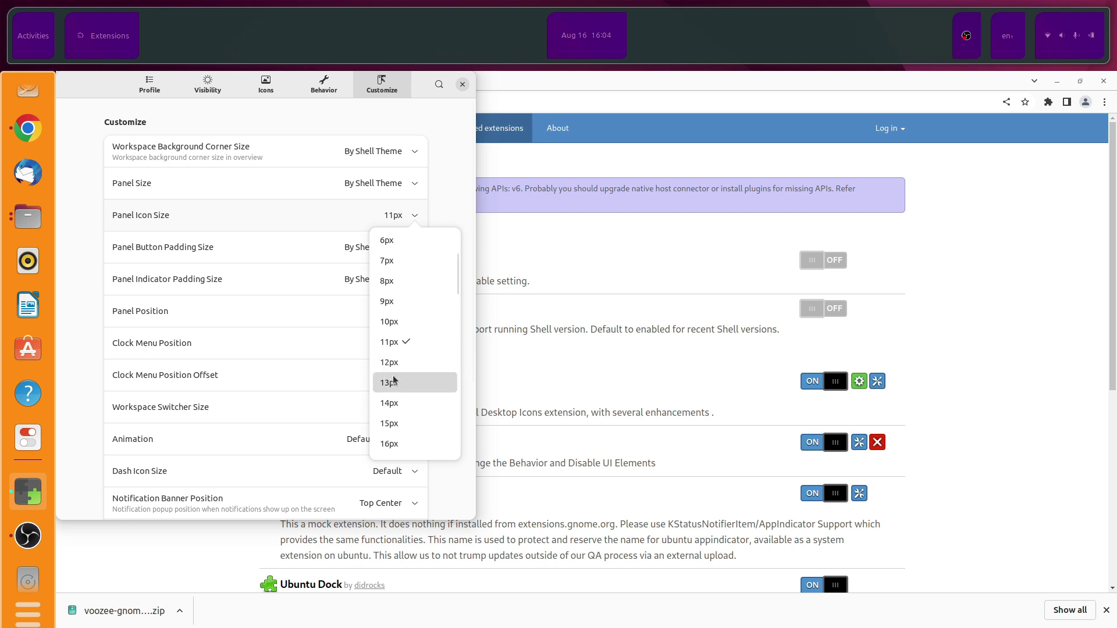
{"action": "left_click", "coordinate": [393, 381]}
{"action": "left_click", "coordinate": [402, 187]}
{"action": "left_click", "coordinate": [404, 227]}
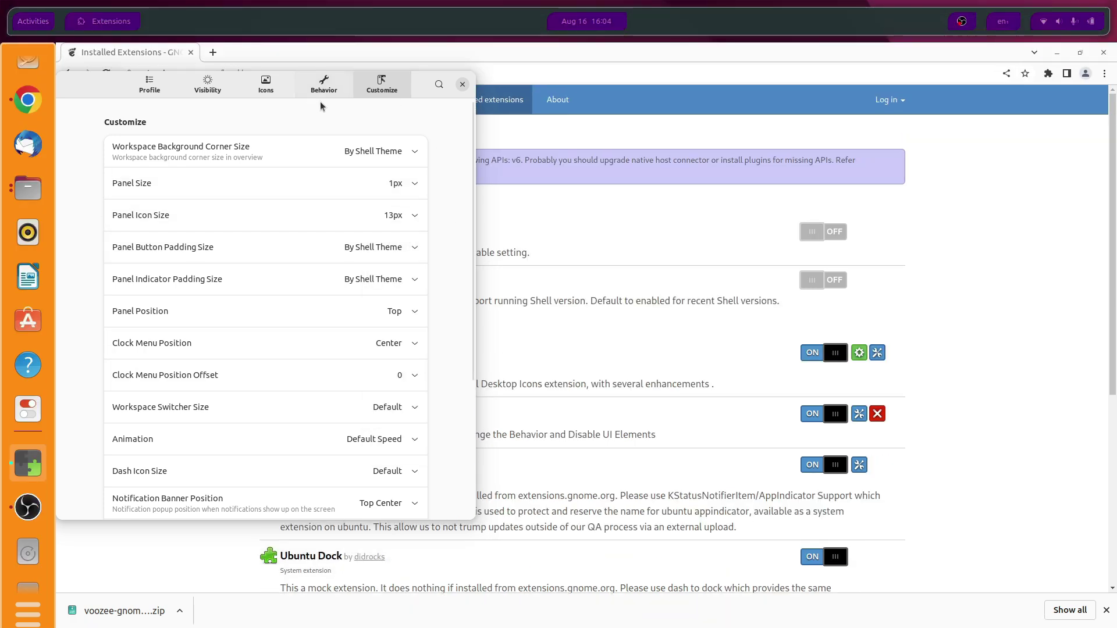
{"action": "left_click_drag", "start_coordinate": [431, 91], "coordinate": [568, 90]}
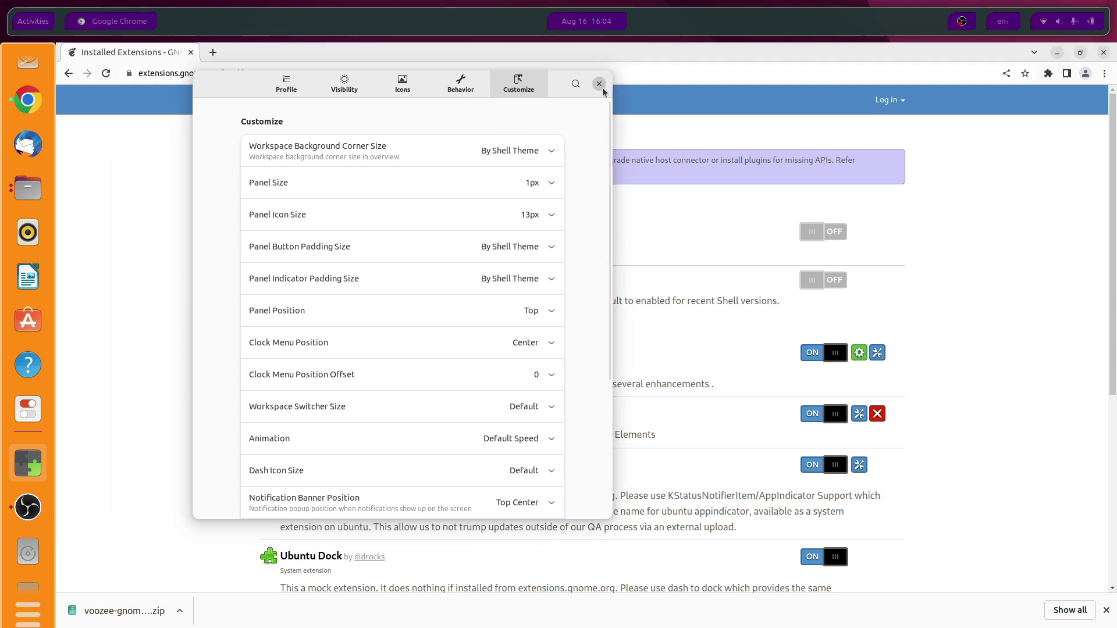
{"action": "left_click", "coordinate": [599, 84]}
{"action": "left_click", "coordinate": [28, 24]}
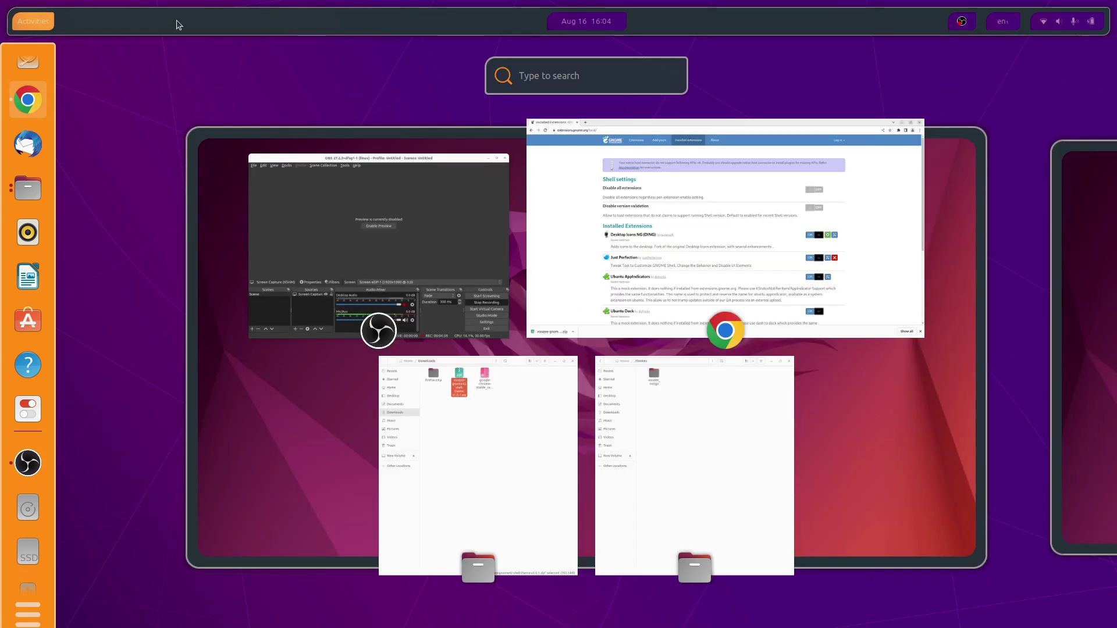
Step: Close the Activities overview and check the calendar and notifications panel
{"action": "left_click", "coordinate": [32, 21]}
{"action": "left_click", "coordinate": [573, 26]}
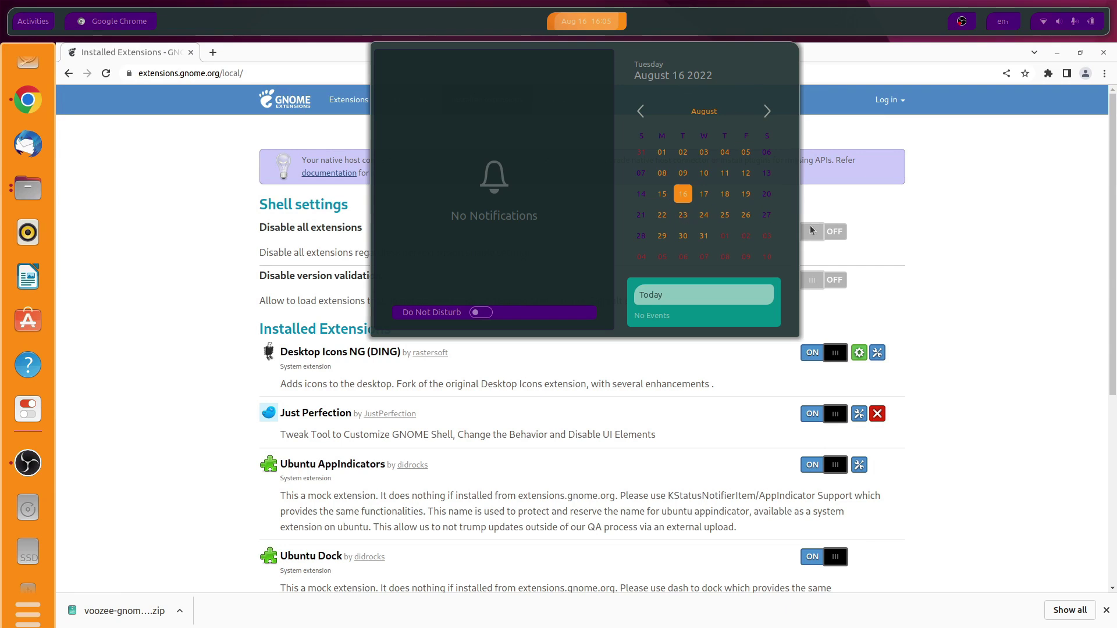
{"action": "left_click", "coordinate": [596, 24]}
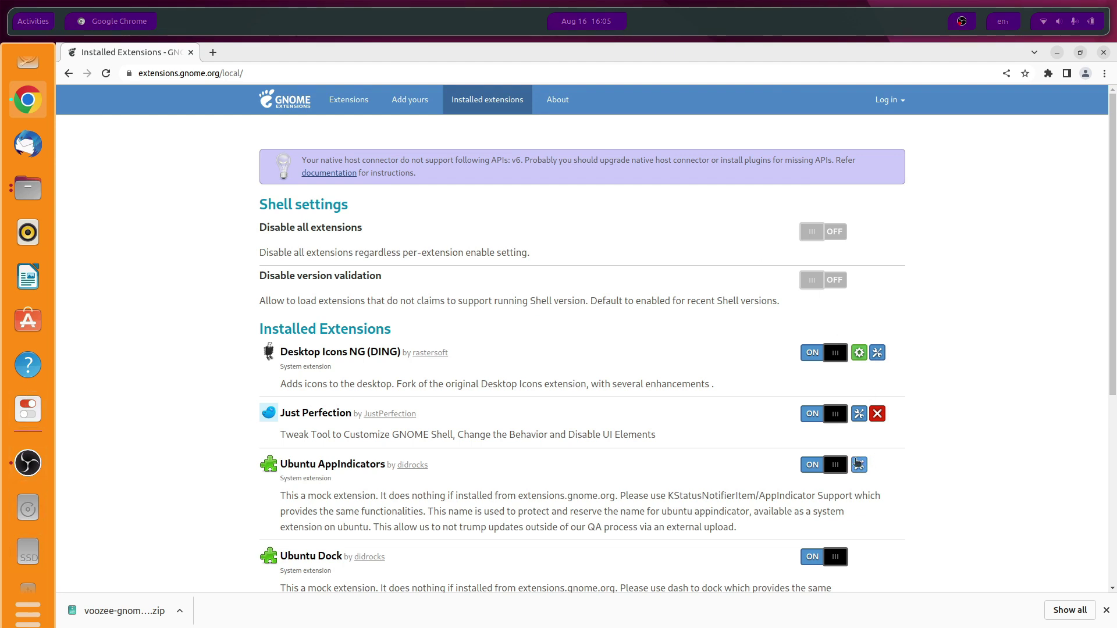
Step: Reopen Just Perfection's preferences centred on screen, then bring Chrome back to the front
{"action": "left_click", "coordinate": [858, 413]}
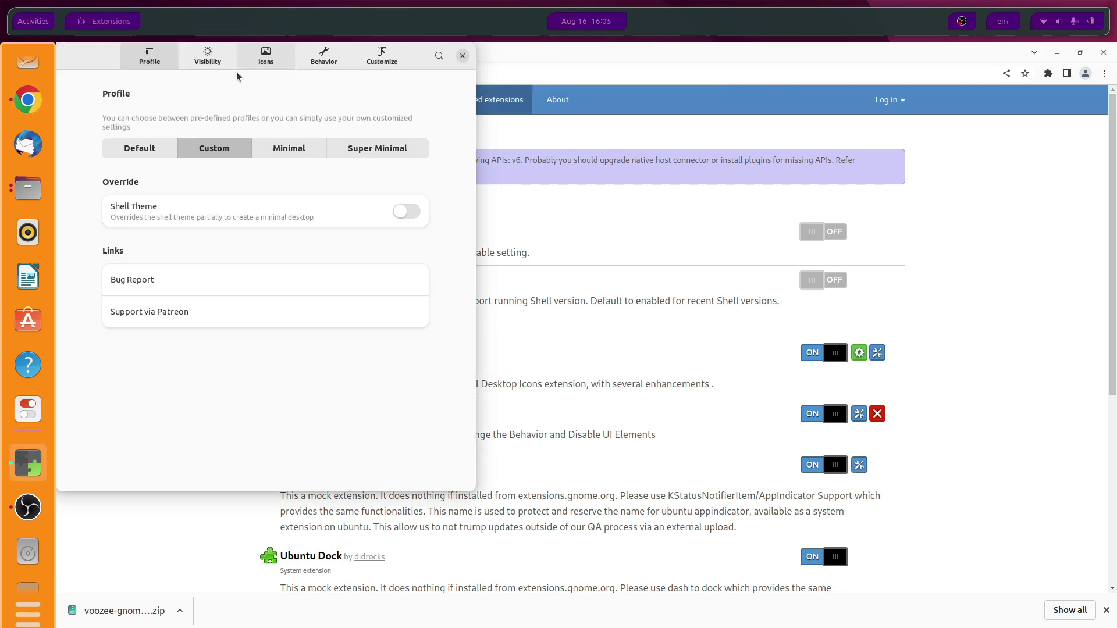
{"action": "left_click_drag", "start_coordinate": [104, 65], "coordinate": [271, 165]}
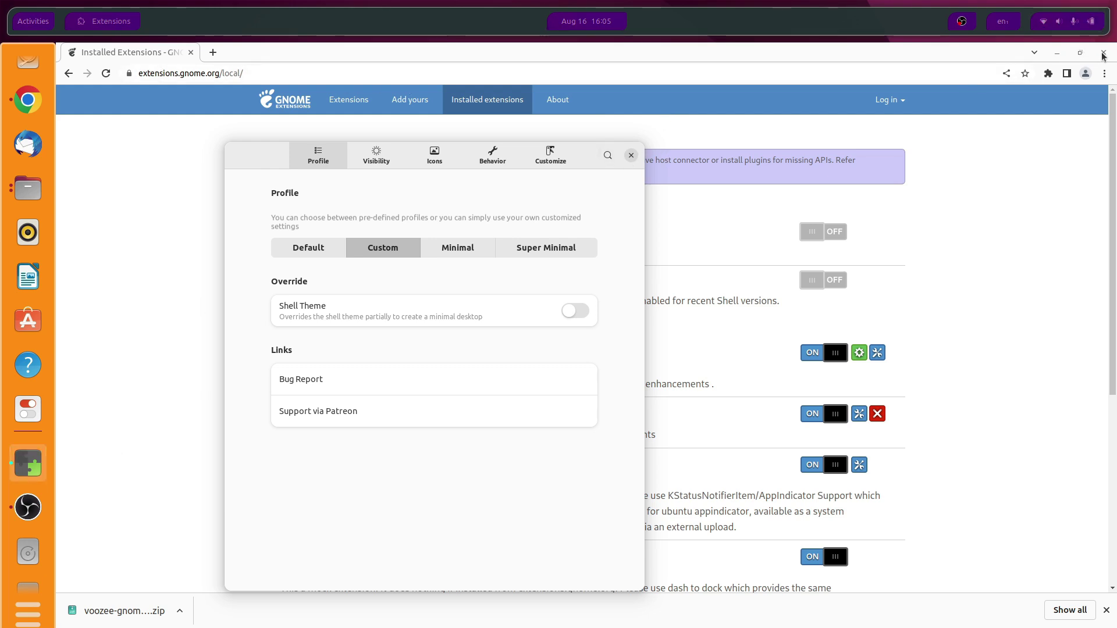
{"action": "left_click", "coordinate": [515, 71]}
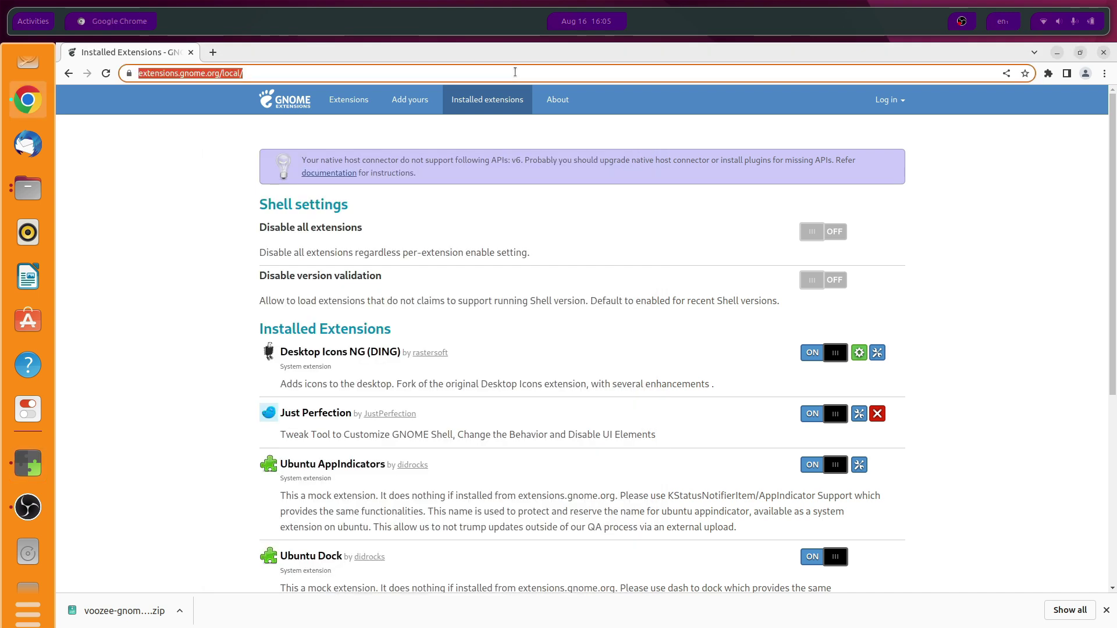
Step: Search 'rofi themes', open the adi1090x/rofi GitHub repository, and select its URL
{"action": "type", "text": "rofi themes"}
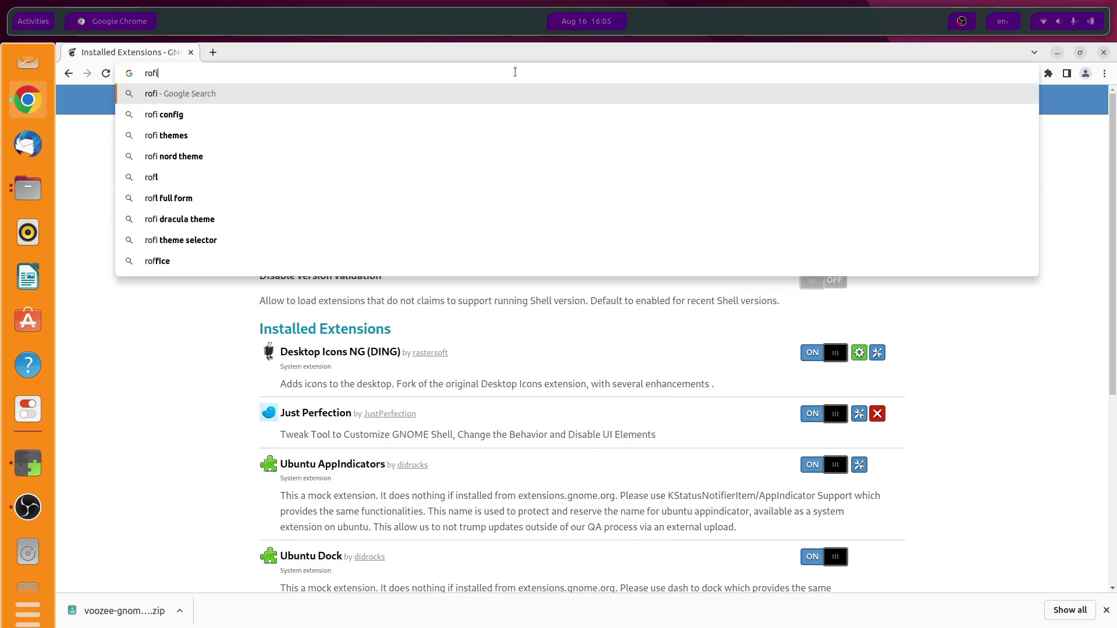
{"action": "key", "text": "Return"}
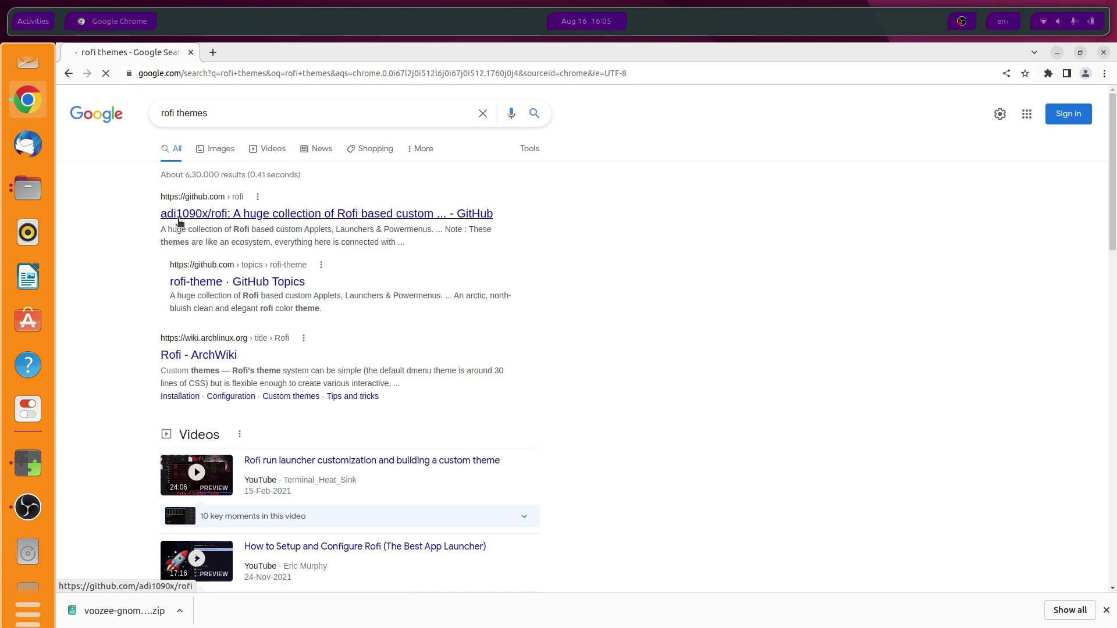
{"action": "left_click", "coordinate": [179, 222]}
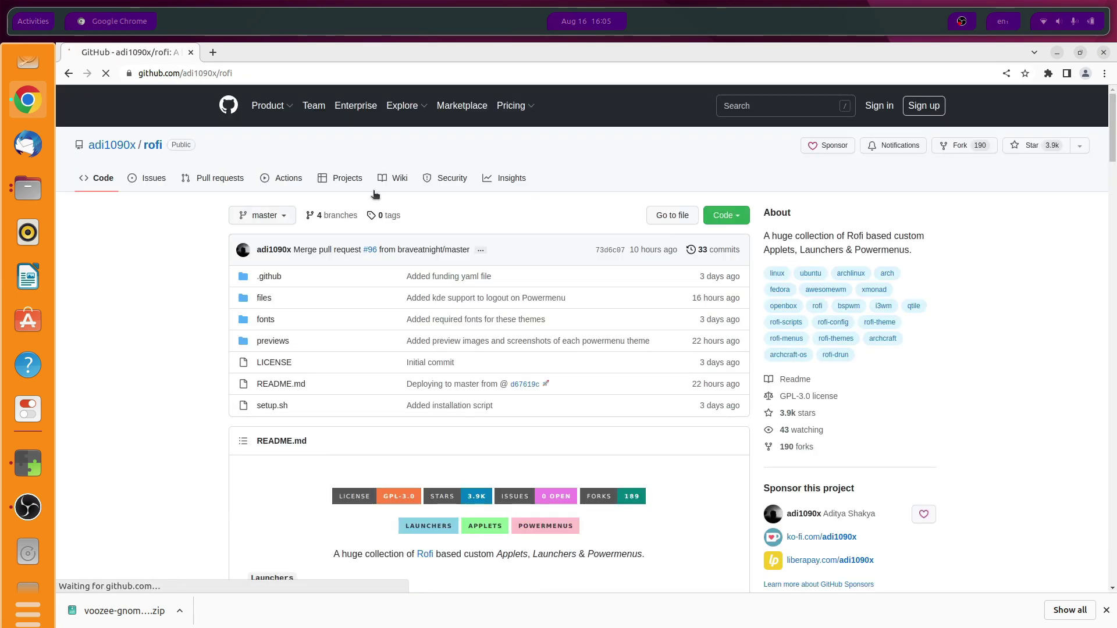
{"action": "scroll", "coordinate": [440, 261], "scroll_direction": "down", "scroll_amount": 2}
{"action": "scroll", "coordinate": [441, 261], "scroll_direction": "down", "scroll_amount": 10}
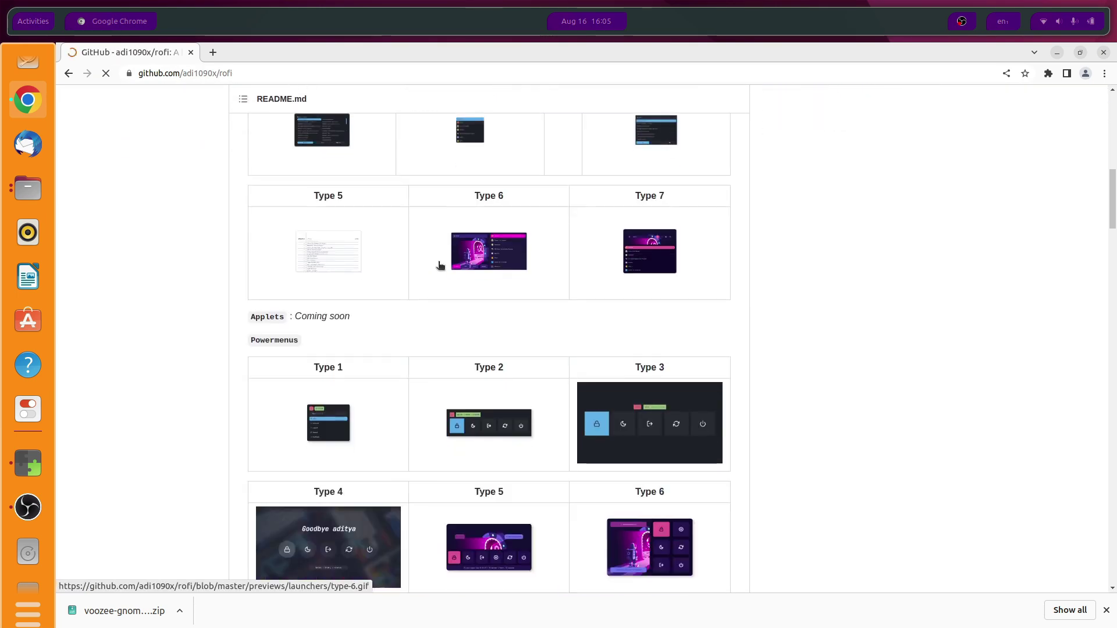
{"action": "scroll", "coordinate": [439, 265], "scroll_direction": "up", "scroll_amount": 5}
{"action": "scroll", "coordinate": [431, 265], "scroll_direction": "up", "scroll_amount": 7}
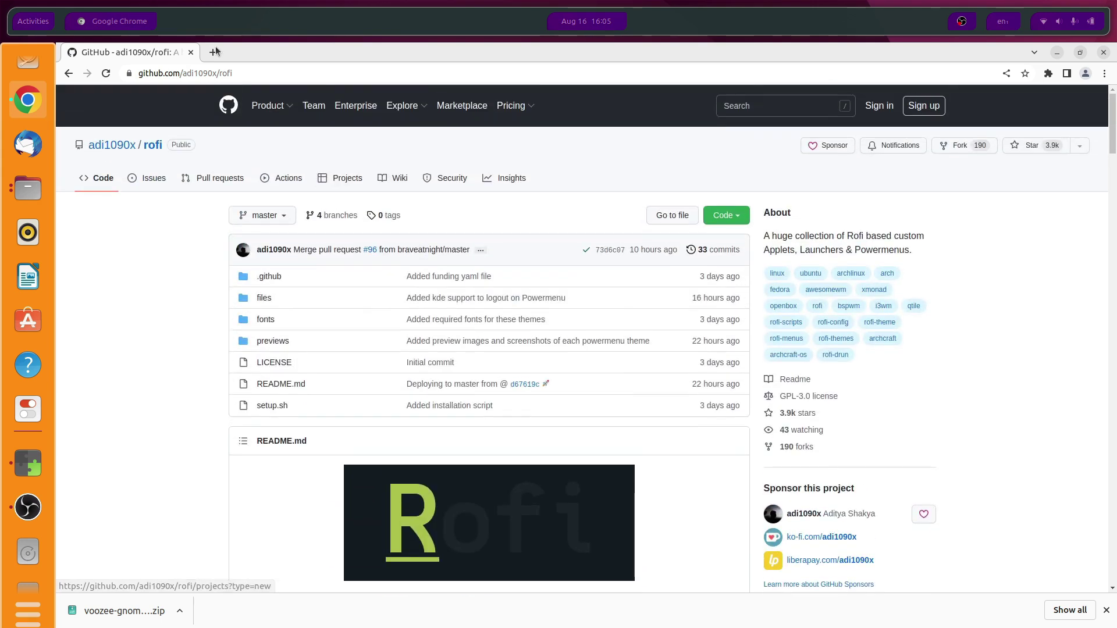
{"action": "left_click", "coordinate": [242, 76]}
{"action": "key", "text": "ctrl+c"}
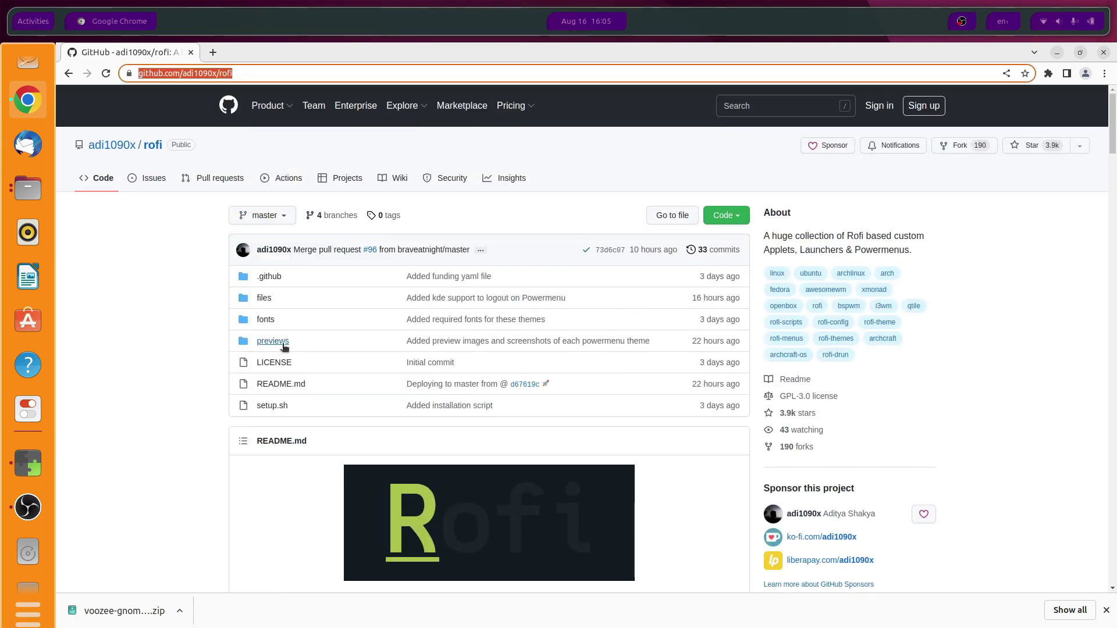
{"action": "key", "text": "ctrl+alt+t"}
Step: Install git with sudo apt install git, fixing the mistyped package name
{"action": "type", "text": "sud"}
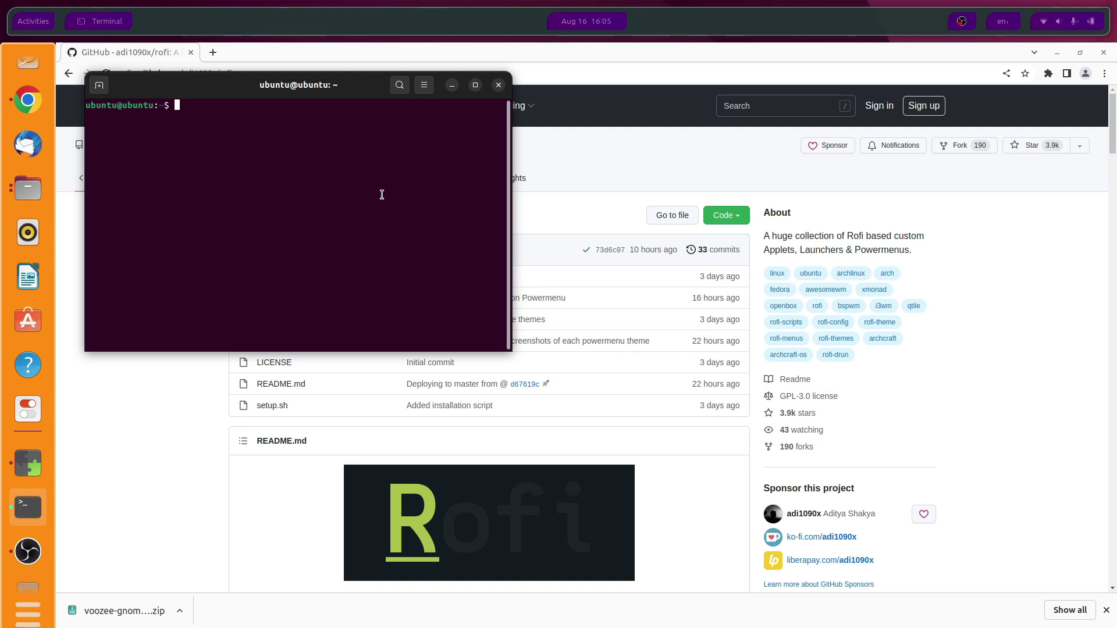
{"action": "type", "text": "o apt install gir"}
{"action": "key", "text": "Return"}
{"action": "key", "text": "Up"}
{"action": "key", "text": "BackSpace"}
{"action": "type", "text": "t"}
{"action": "key", "text": "Return"}
{"action": "type", "text": "y"}
{"action": "key", "text": "Return"}
Step: Clone the adi1090x/rofi repository, enter the rofi folder and list its files
{"action": "type", "text": "git"}
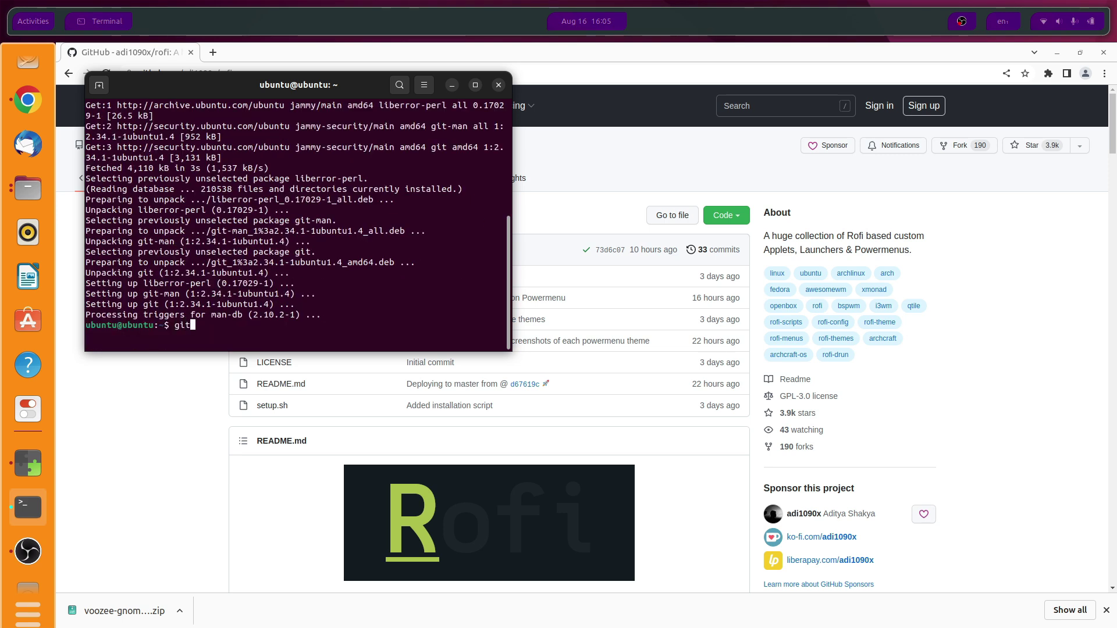
{"action": "type", "text": " clone"}
{"action": "key", "text": "ctrl+shift+v"}
{"action": "key", "text": "Return"}
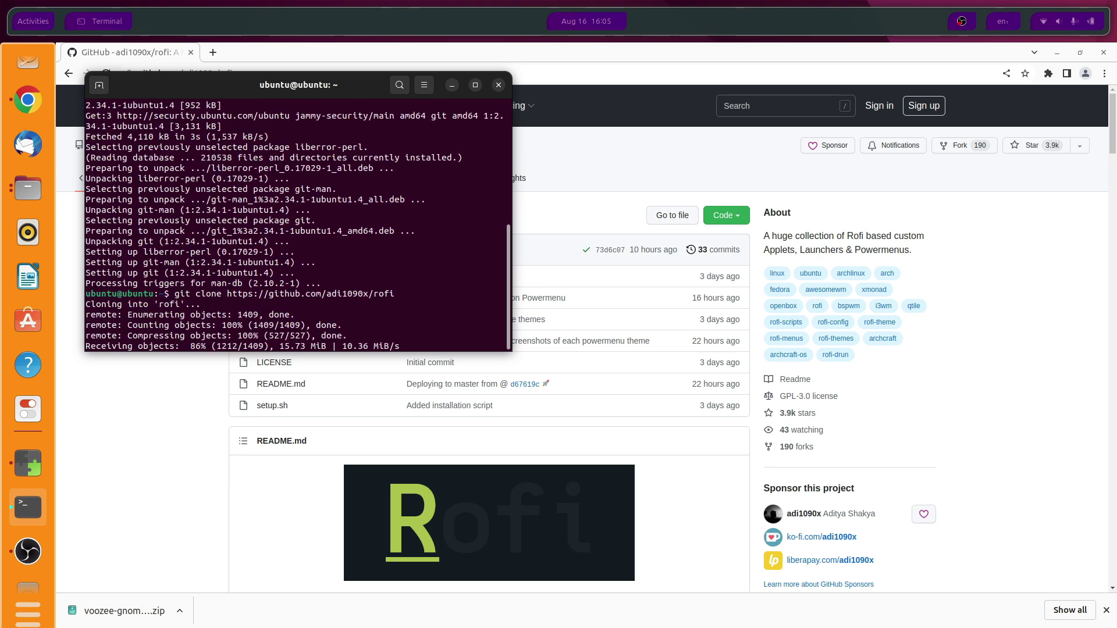
{"action": "type", "text": "cd "}
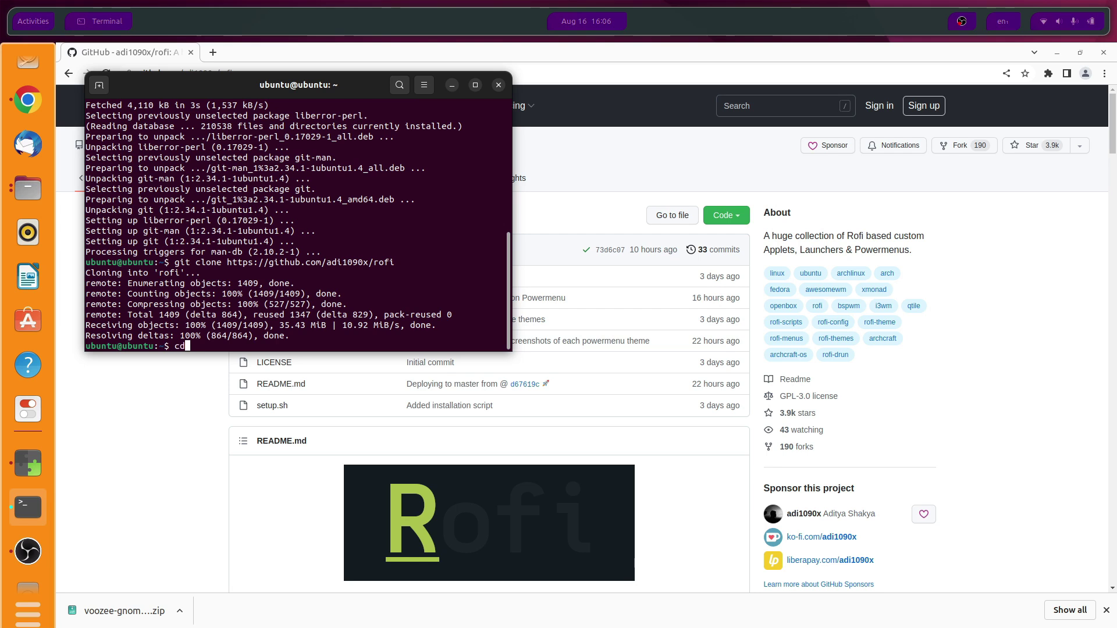
{"action": "type", "text": "rofu"}
{"action": "key", "text": "BackSpace"}
{"action": "type", "text": "i"}
{"action": "key", "text": "Return"}
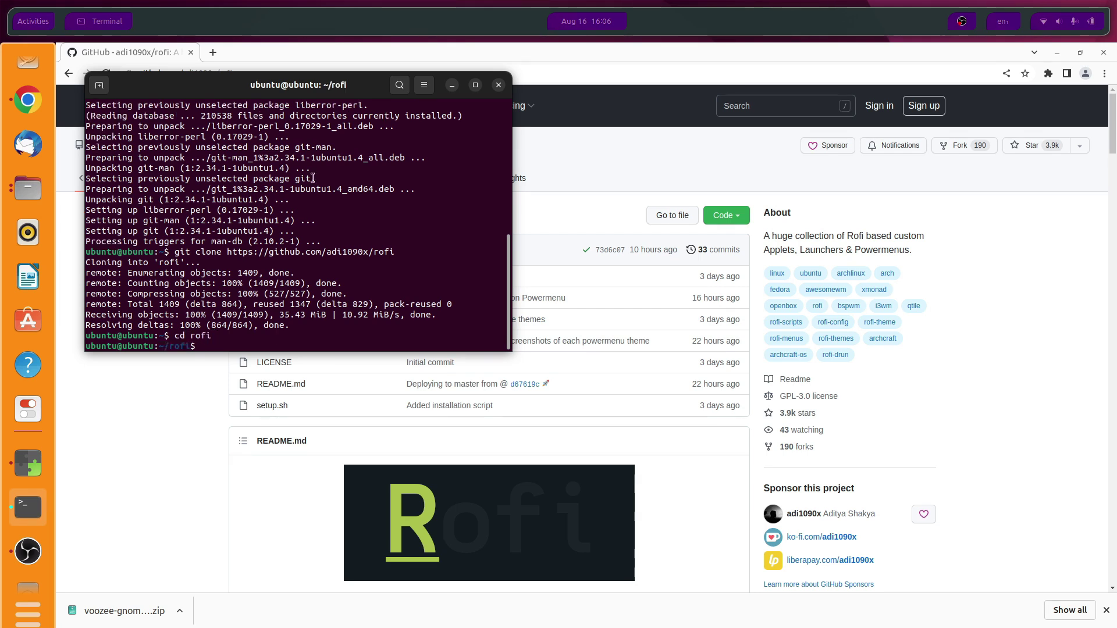
{"action": "type", "text": "ls"}
{"action": "key", "text": "Return"}
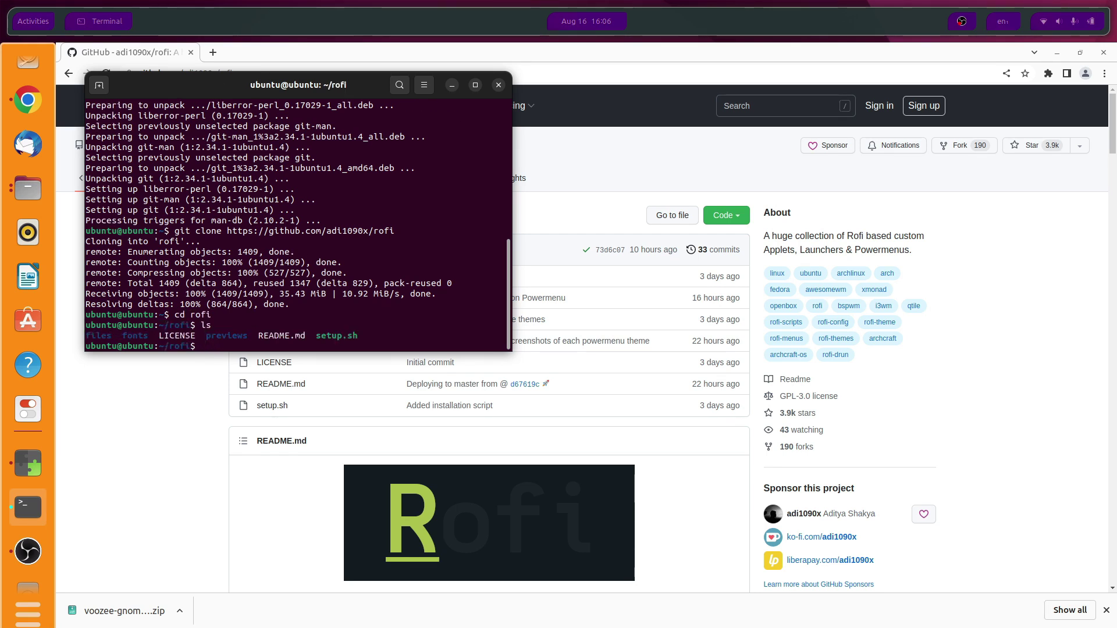
Step: Run ./setup.sh to install the rofi fonts and configs
{"action": "type", "text": "./setup.sh"}
{"action": "scroll", "coordinate": [633, 450], "scroll_direction": "down", "scroll_amount": 10}
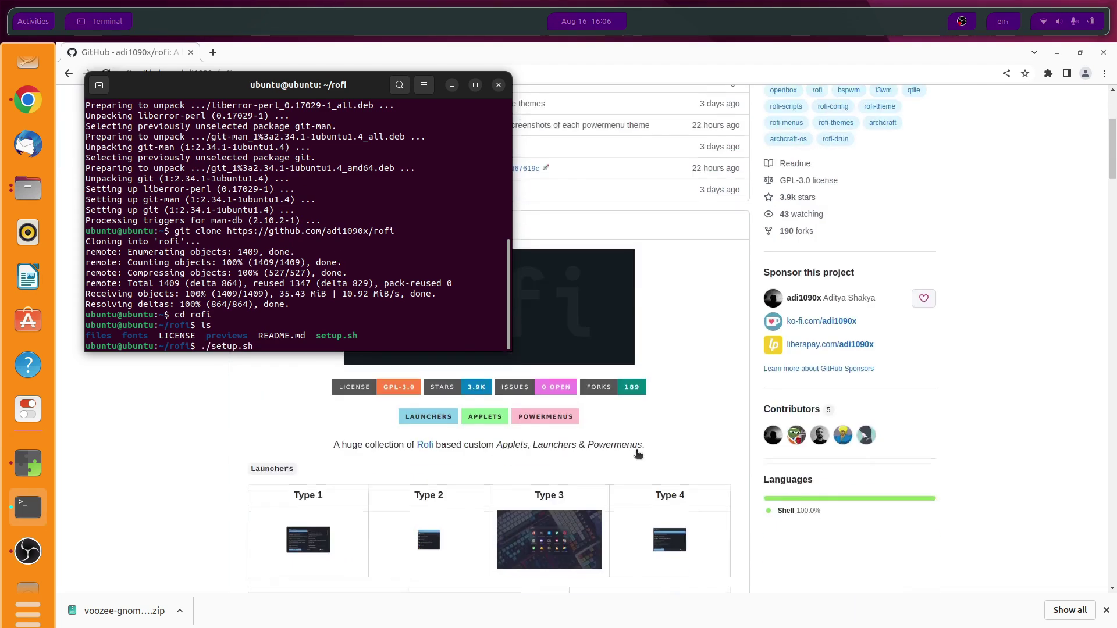
{"action": "left_click", "coordinate": [227, 414]}
{"action": "scroll", "coordinate": [276, 427], "scroll_direction": "down", "scroll_amount": 6}
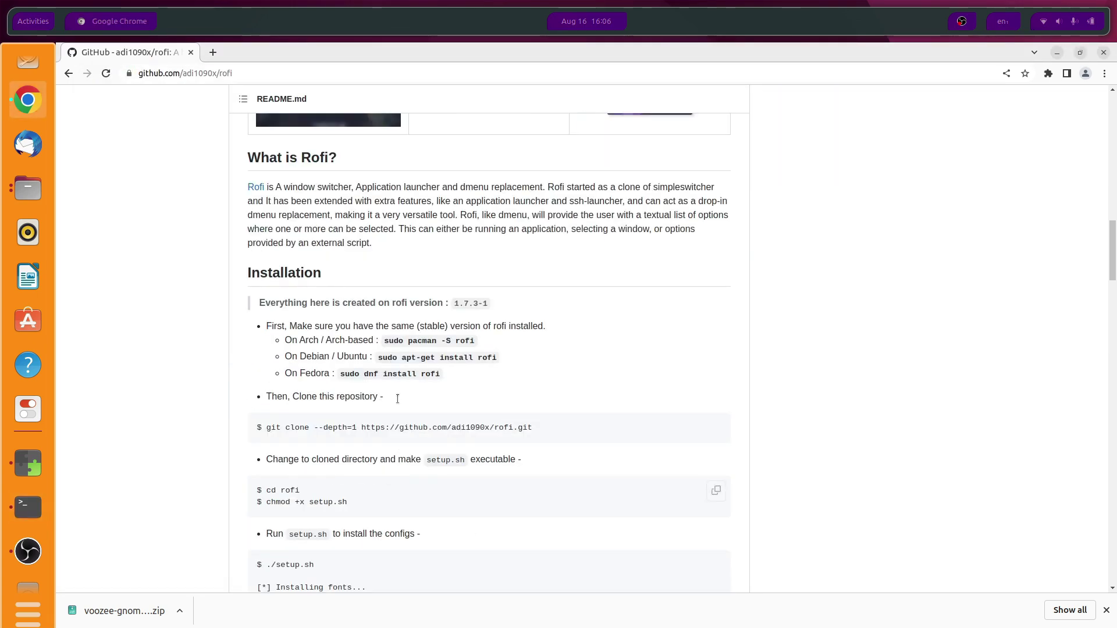
{"action": "key", "text": "alt+Tab"}
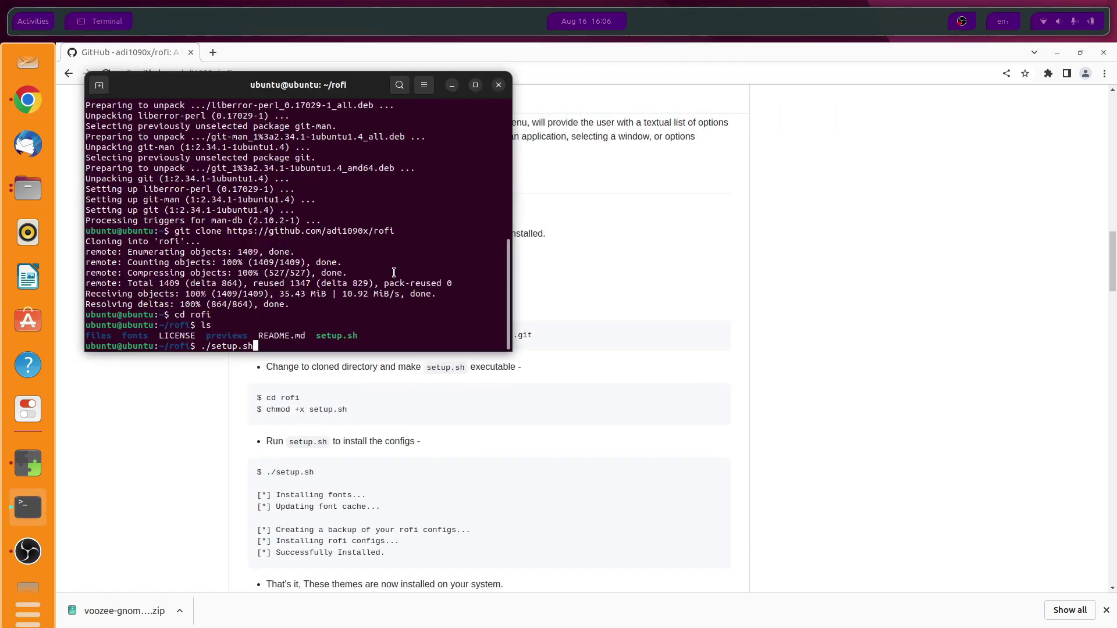
{"action": "key", "text": "Return"}
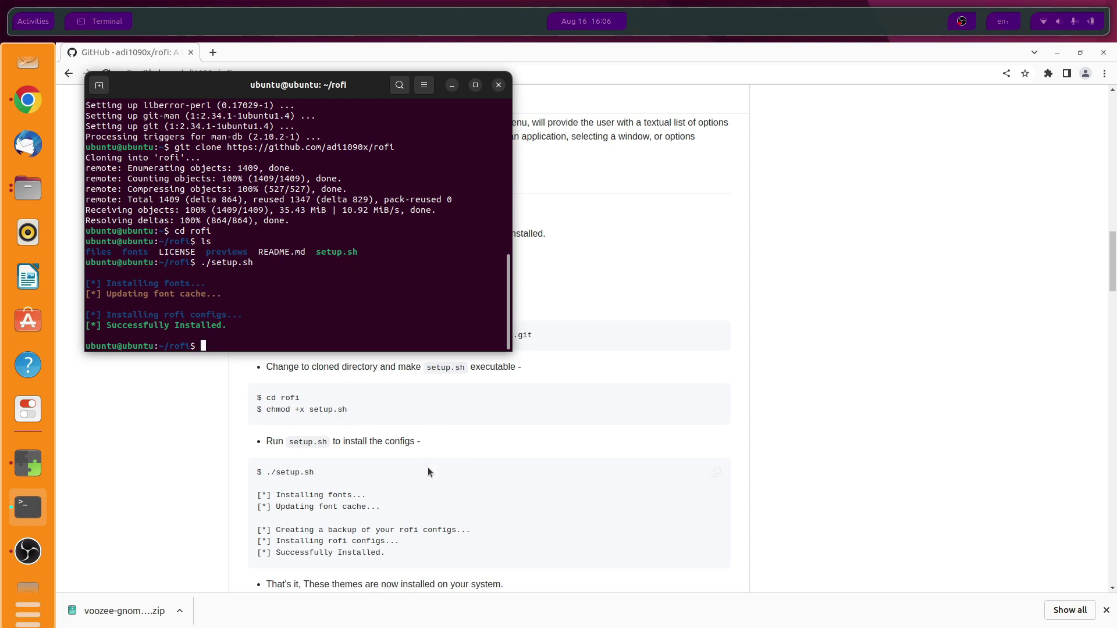
{"action": "scroll", "coordinate": [427, 467], "scroll_direction": "down", "scroll_amount": 10}
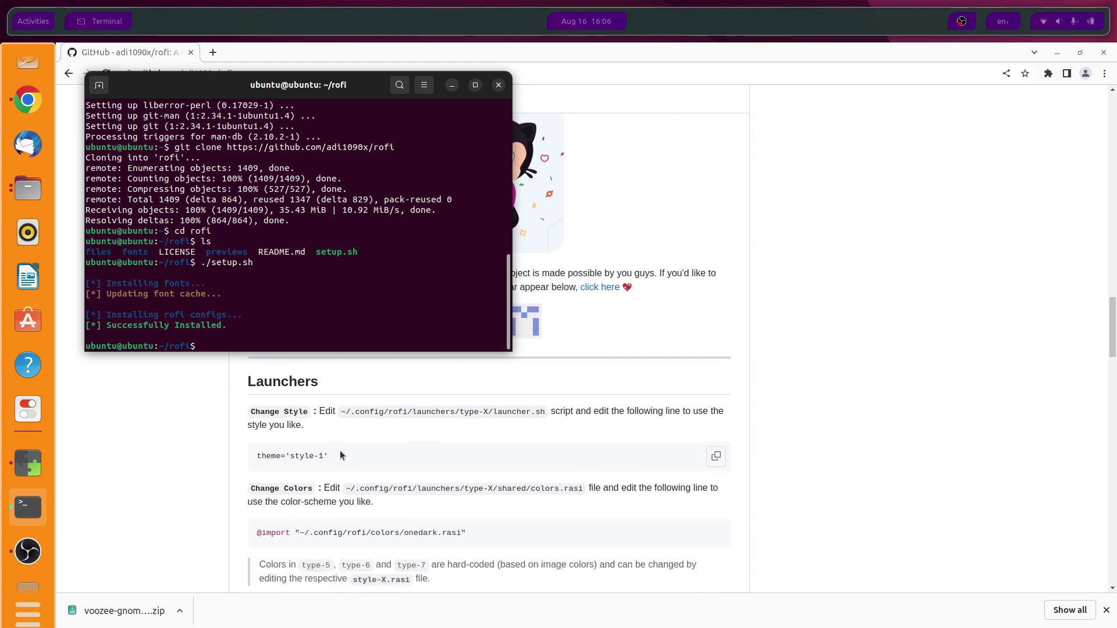
Step: Paste the launcher.sh path from the README, replace its X placeholder, and run the launcher
{"action": "left_click_drag", "start_coordinate": [341, 411], "coordinate": [545, 408]}
{"action": "key", "text": "super+c"}
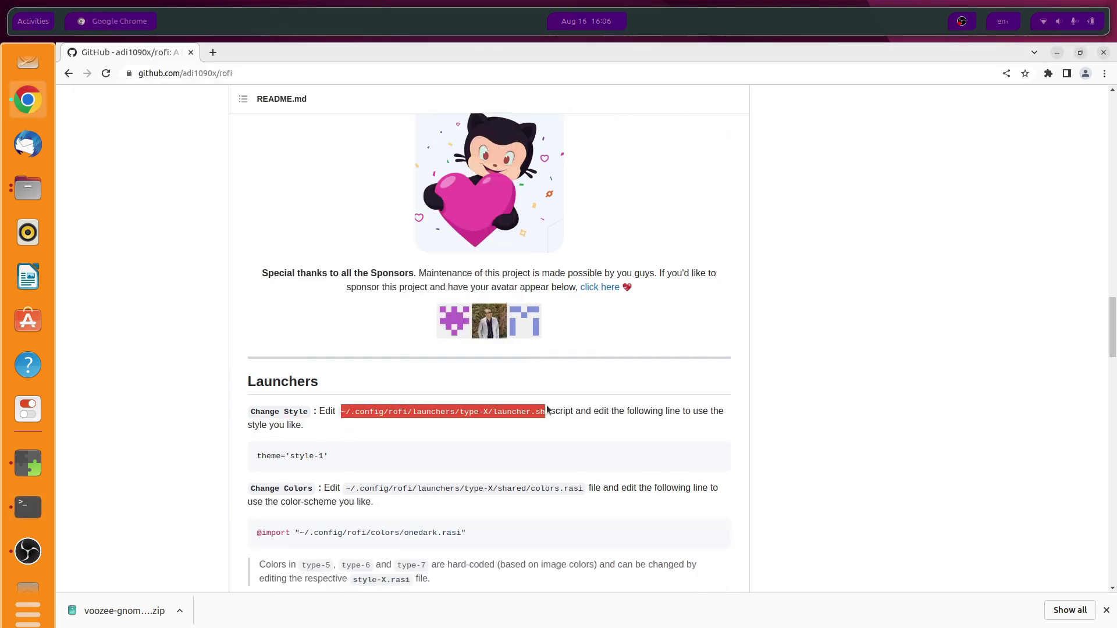
{"action": "key", "text": "alt+Tab"}
{"action": "middle_click", "coordinate": [330, 313]}
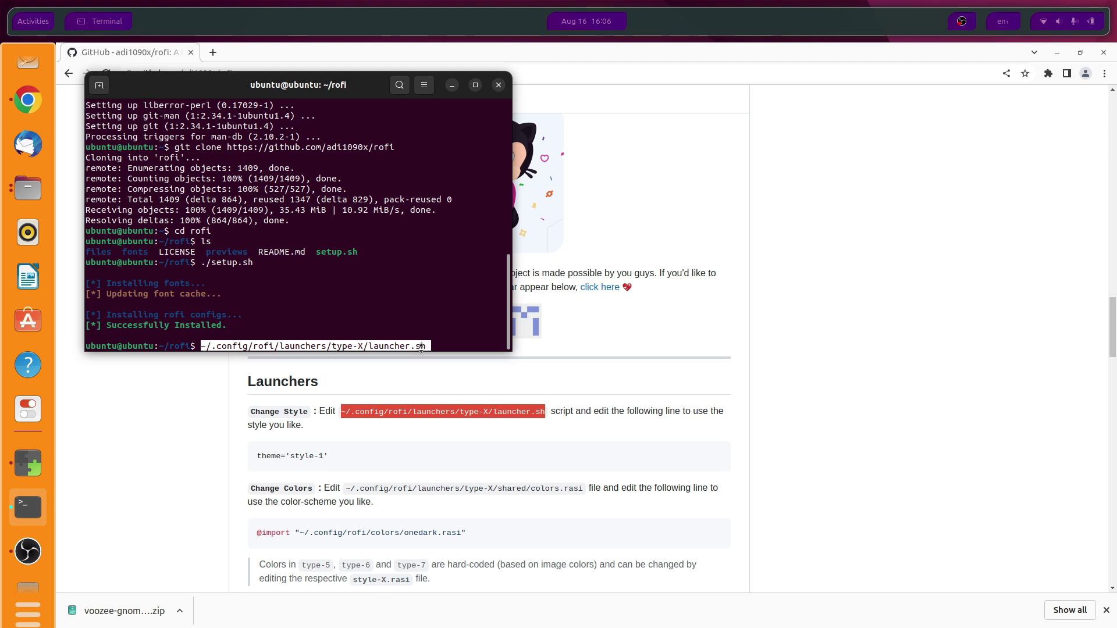
{"action": "key", "text": "Left"}
{"action": "key", "text": "Left"}
{"action": "key", "text": "Left"}
{"action": "key", "text": "Left"}
{"action": "key", "text": "Left"}
{"action": "key", "text": "Left"}
{"action": "key", "text": "Left"}
{"action": "key", "text": "Left"}
{"action": "key", "text": "Left"}
{"action": "key", "text": "Left"}
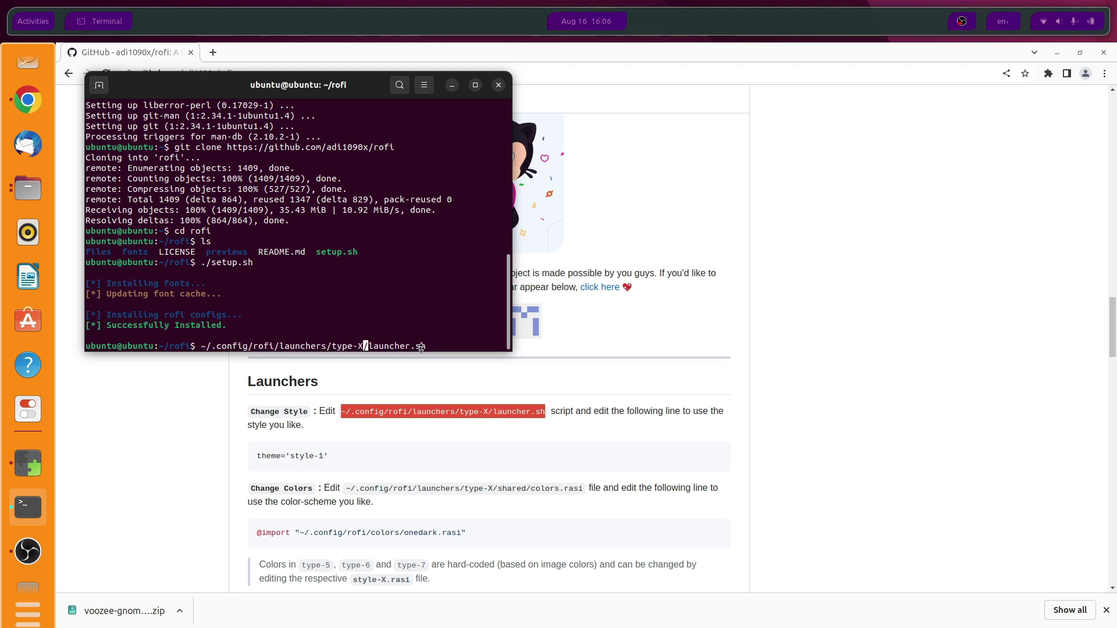
{"action": "key", "text": "BackSpace"}
{"action": "type", "text": "1"}
{"action": "key", "text": "Return"}
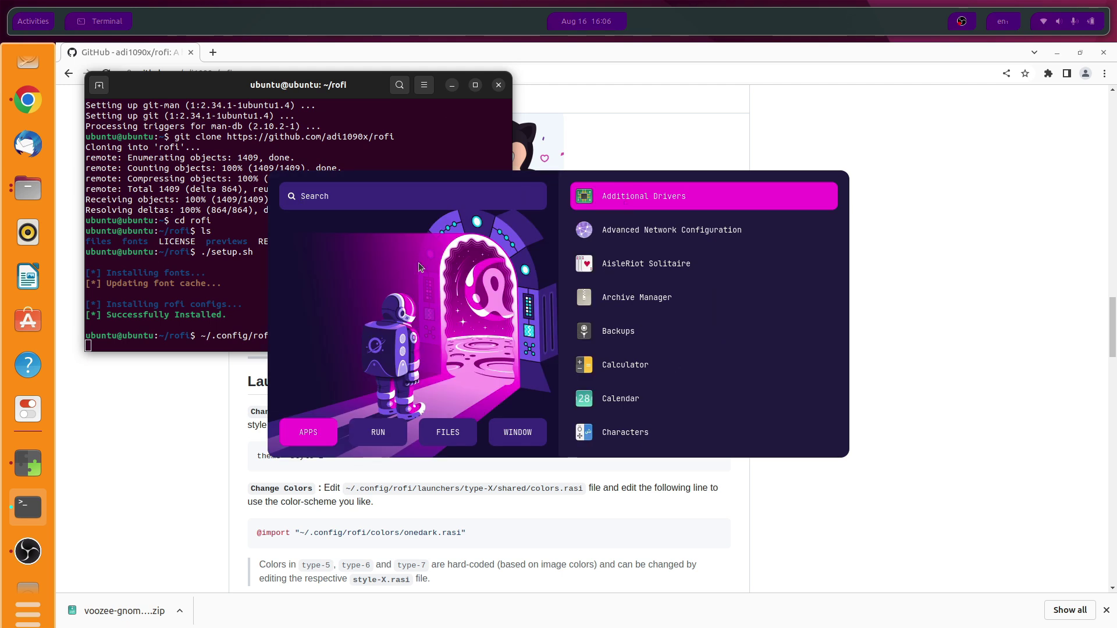
{"action": "key", "text": "Escape"}
Step: Rerun the edited launcher command to preview the type-6 and type-7 launcher styles
{"action": "key", "text": "Up"}
{"action": "key", "text": "Left"}
{"action": "key", "text": "Left"}
{"action": "key", "text": "Left"}
{"action": "key", "text": "Left"}
{"action": "key", "text": "Left"}
{"action": "key", "text": "Left"}
{"action": "key", "text": "Left"}
{"action": "key", "text": "Left"}
{"action": "key", "text": "Left"}
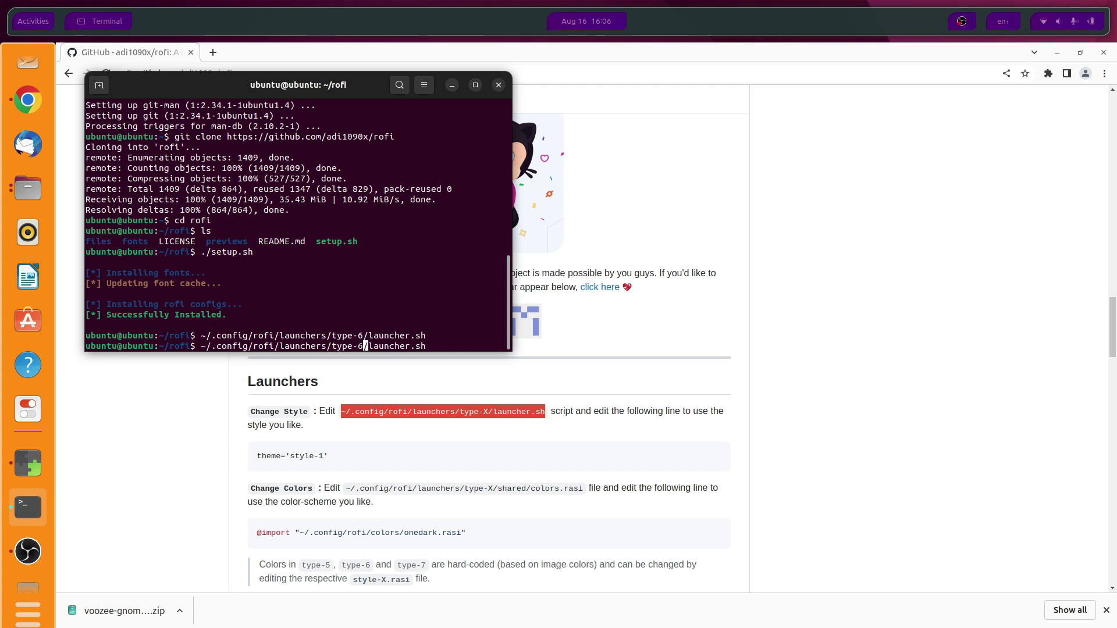
{"action": "key", "text": "Return"}
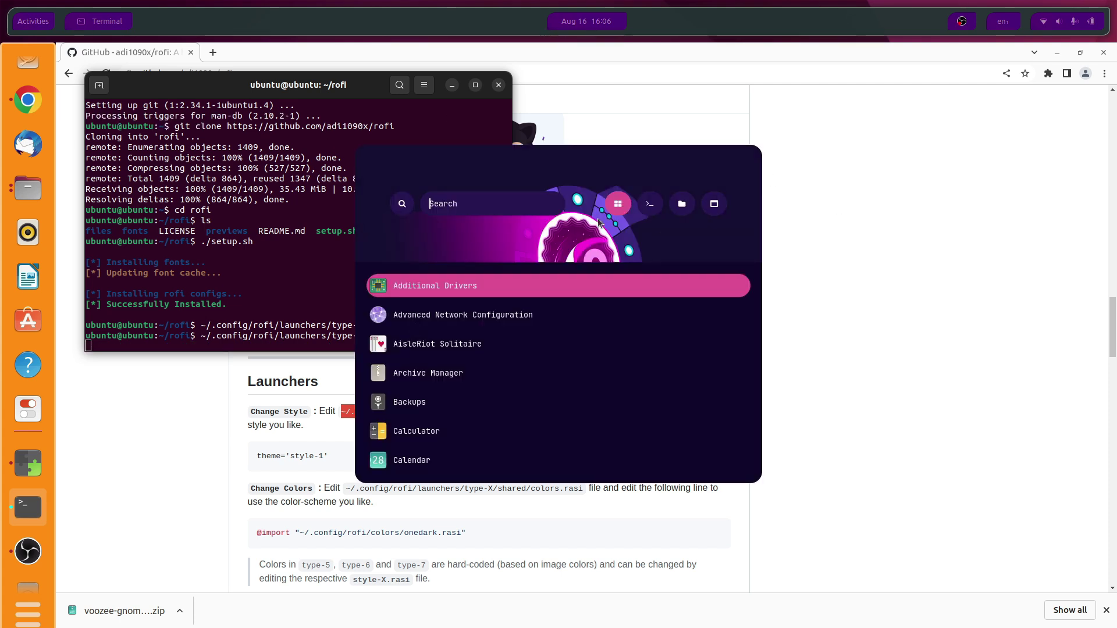
{"action": "left_click", "coordinate": [258, 266]}
{"action": "key", "text": "Up"}
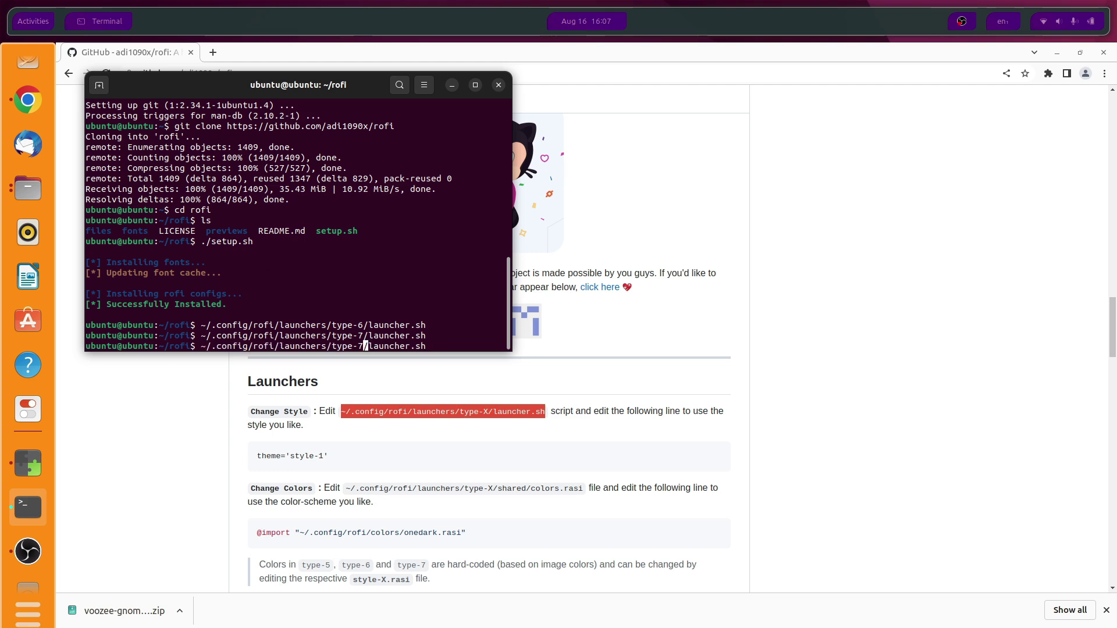
{"action": "key", "text": "Return"}
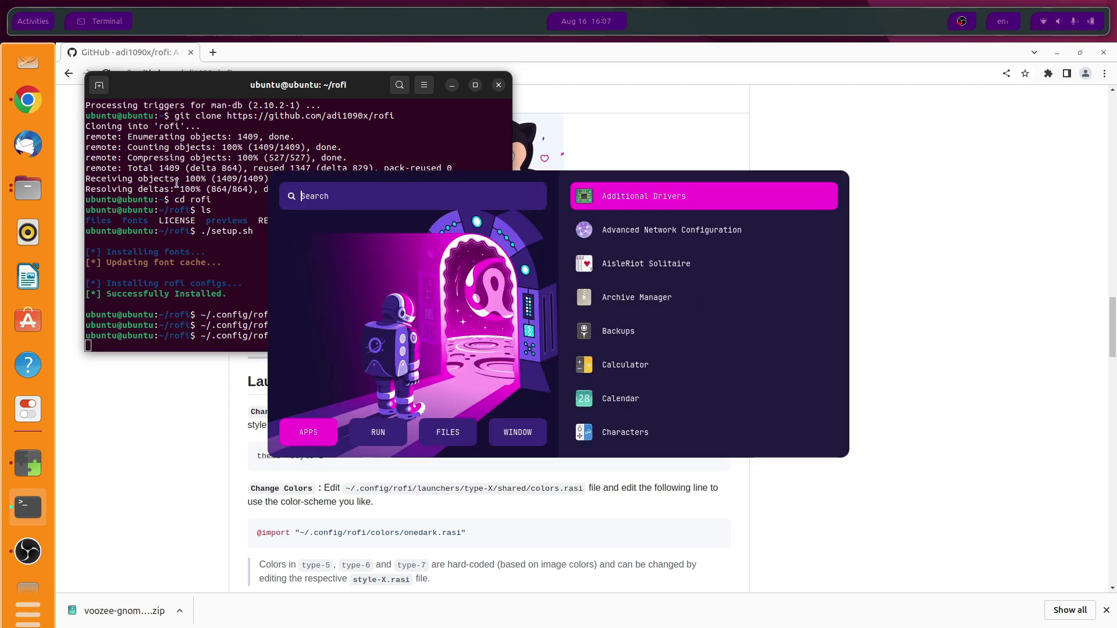
{"action": "left_click", "coordinate": [176, 182]}
{"action": "triple_click", "coordinate": [225, 343]}
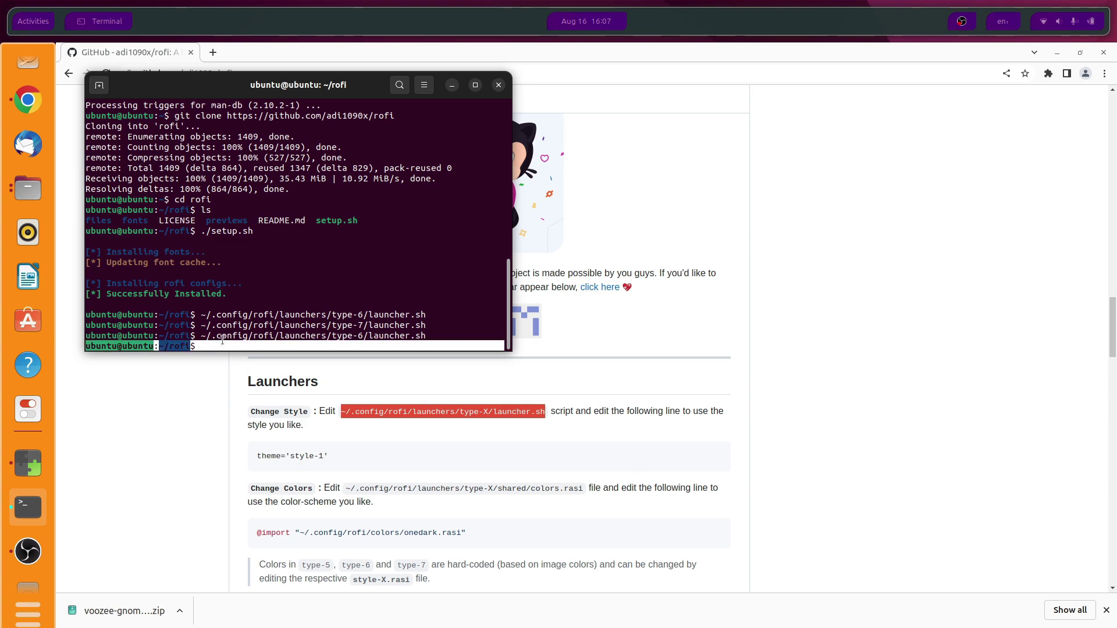
Step: Open Settings' keyboard custom shortcuts and add a new shortcut
{"action": "mouse_move", "coordinate": [1, 15]}
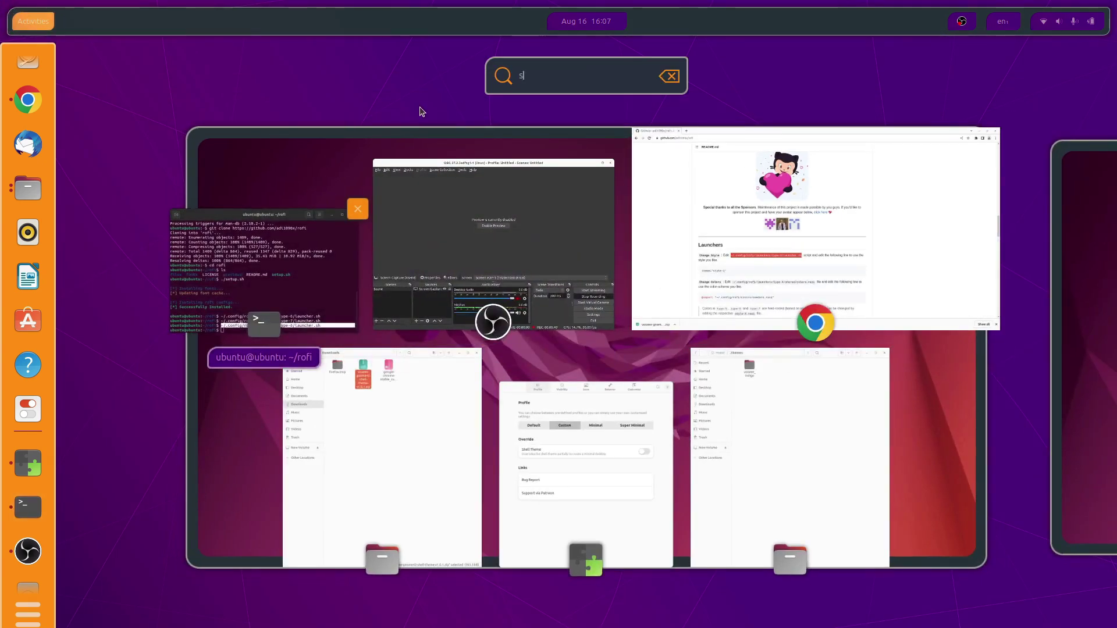
{"action": "type", "text": "sett"}
{"action": "key", "text": "Return"}
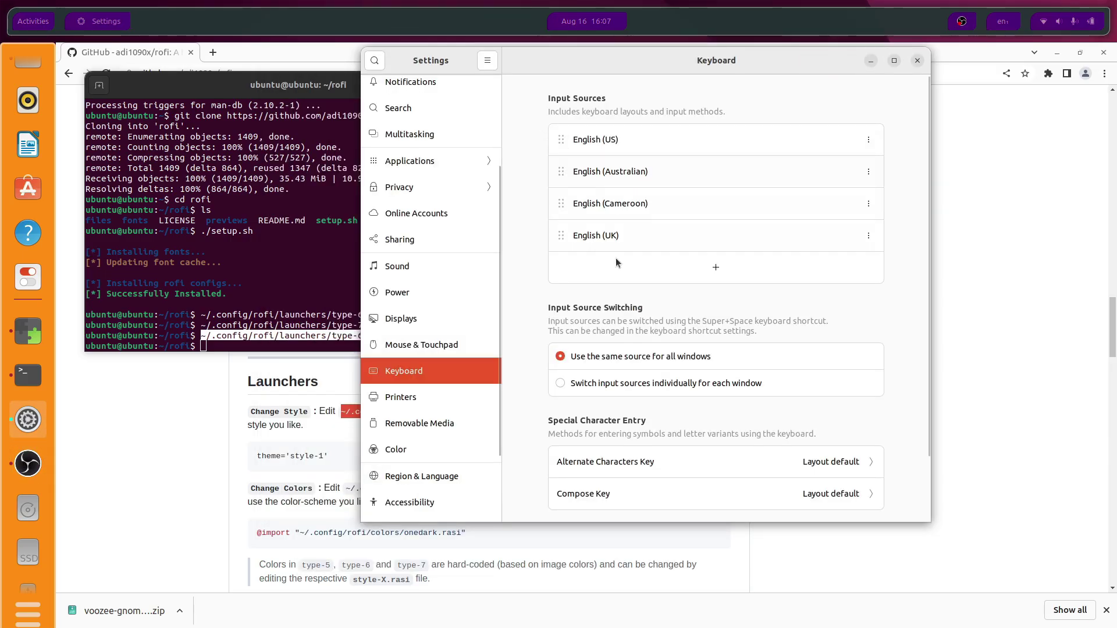
{"action": "scroll", "coordinate": [663, 367], "scroll_direction": "down", "scroll_amount": 3}
{"action": "left_click", "coordinate": [640, 487]}
{"action": "left_click_drag", "start_coordinate": [636, 141], "coordinate": [534, 188]}
{"action": "scroll", "coordinate": [529, 360], "scroll_direction": "down", "scroll_amount": 2}
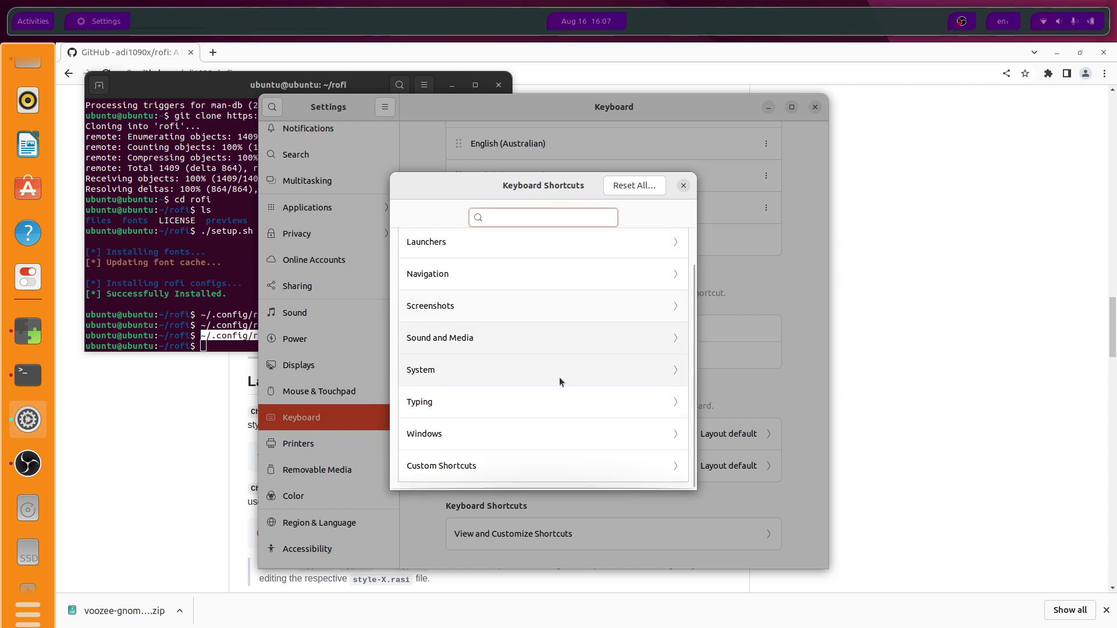
{"action": "left_click", "coordinate": [488, 468]}
{"action": "left_click", "coordinate": [550, 409]}
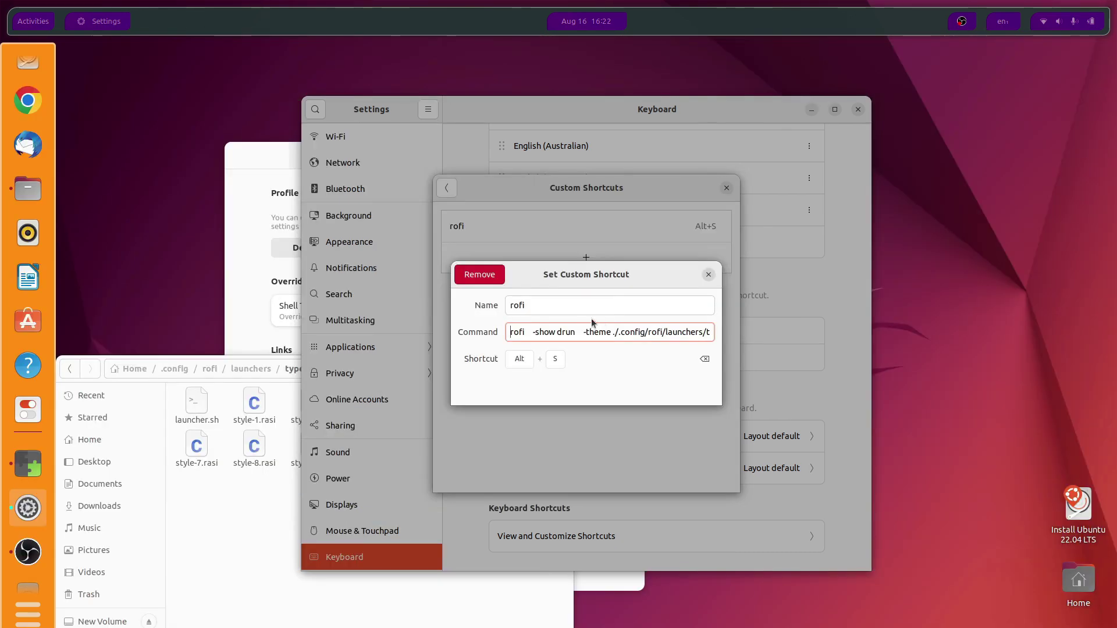
Step: Define the rofi shortcut (rofi -show drun, type-6 style-1.rasi, Alt+S) and close the lists
{"action": "left_click_drag", "start_coordinate": [536, 308], "coordinate": [760, 338]}
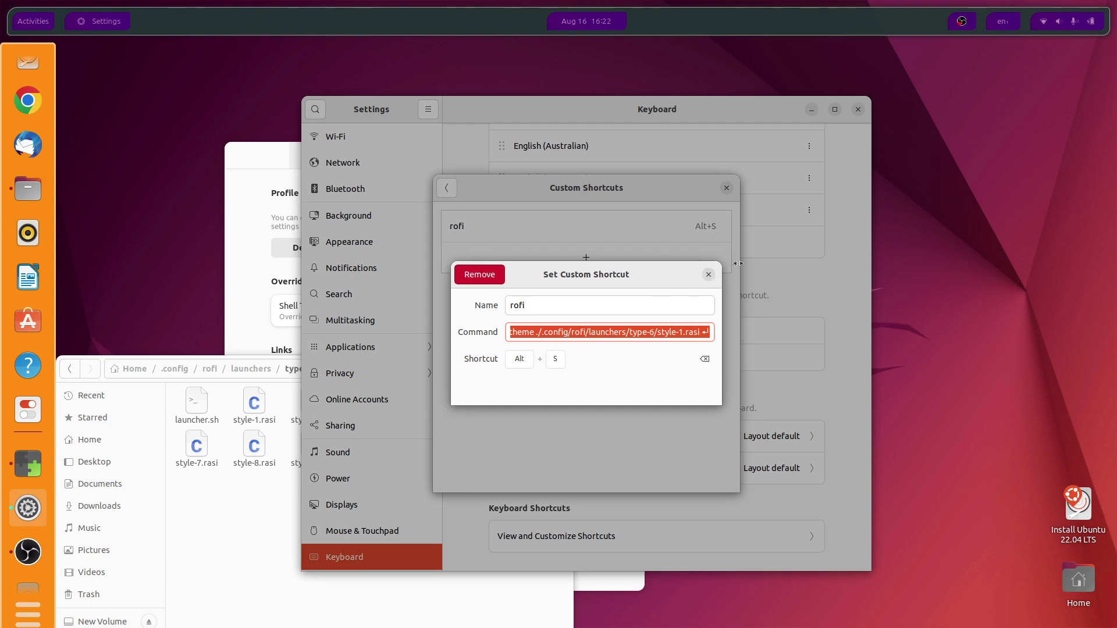
{"action": "left_click", "coordinate": [708, 275]}
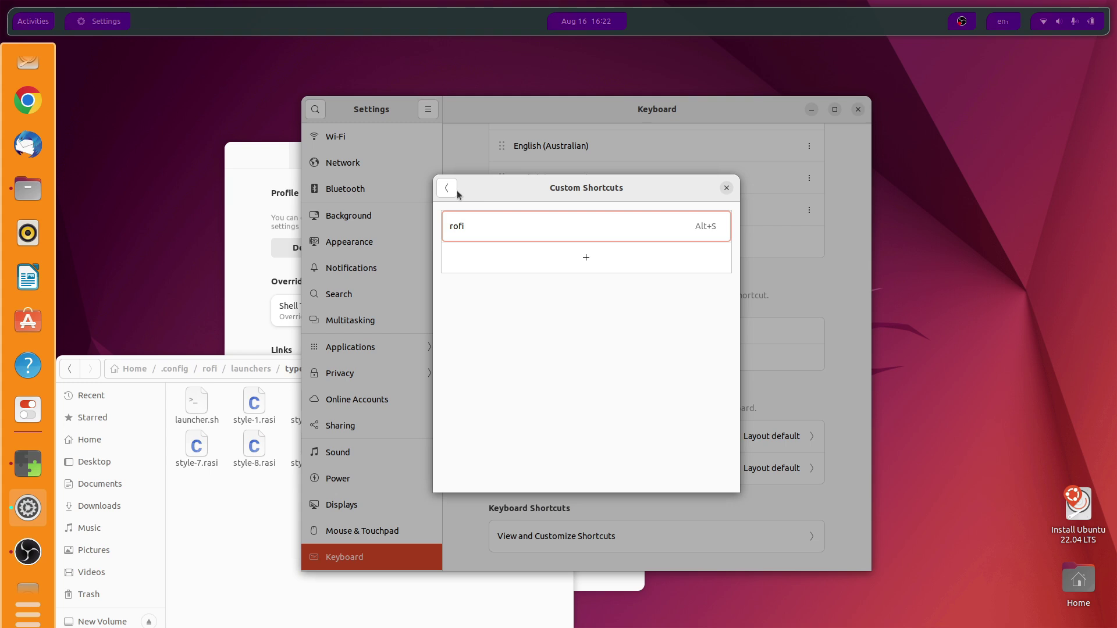
{"action": "left_click", "coordinate": [447, 187]}
{"action": "left_click", "coordinate": [725, 187]}
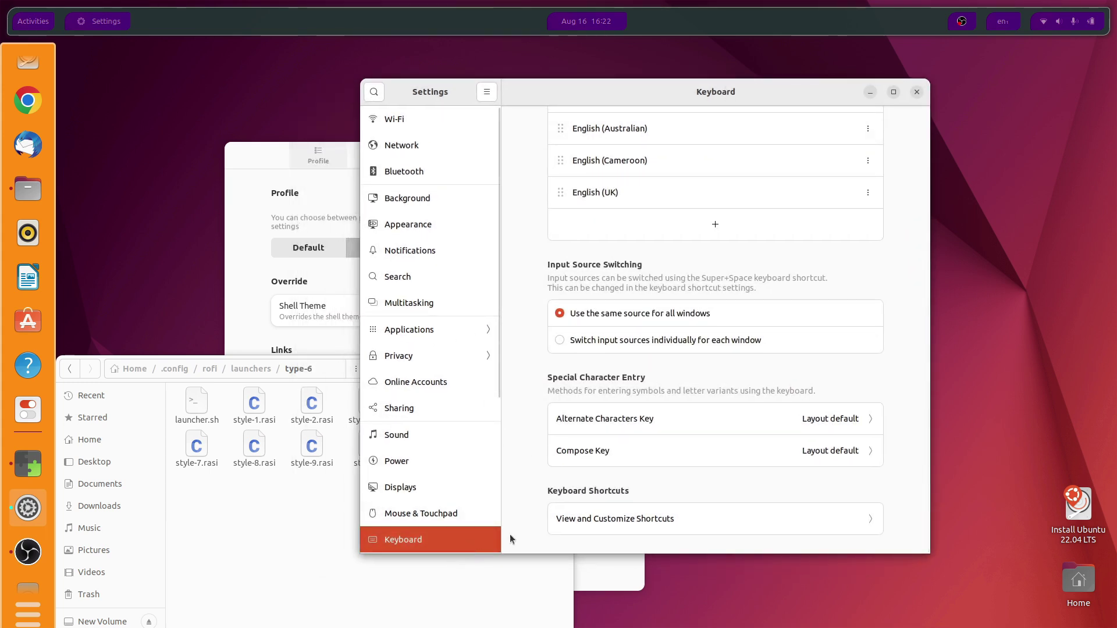
{"action": "left_click", "coordinate": [620, 531]}
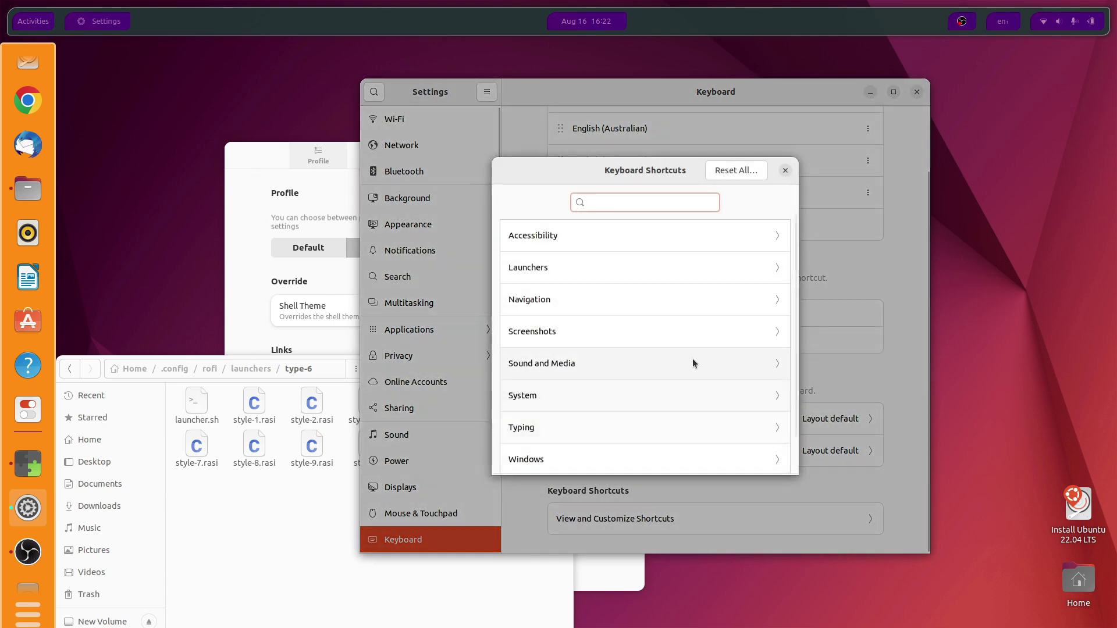
{"action": "scroll", "coordinate": [692, 360], "scroll_direction": "down", "scroll_amount": 2}
{"action": "left_click", "coordinate": [638, 453]}
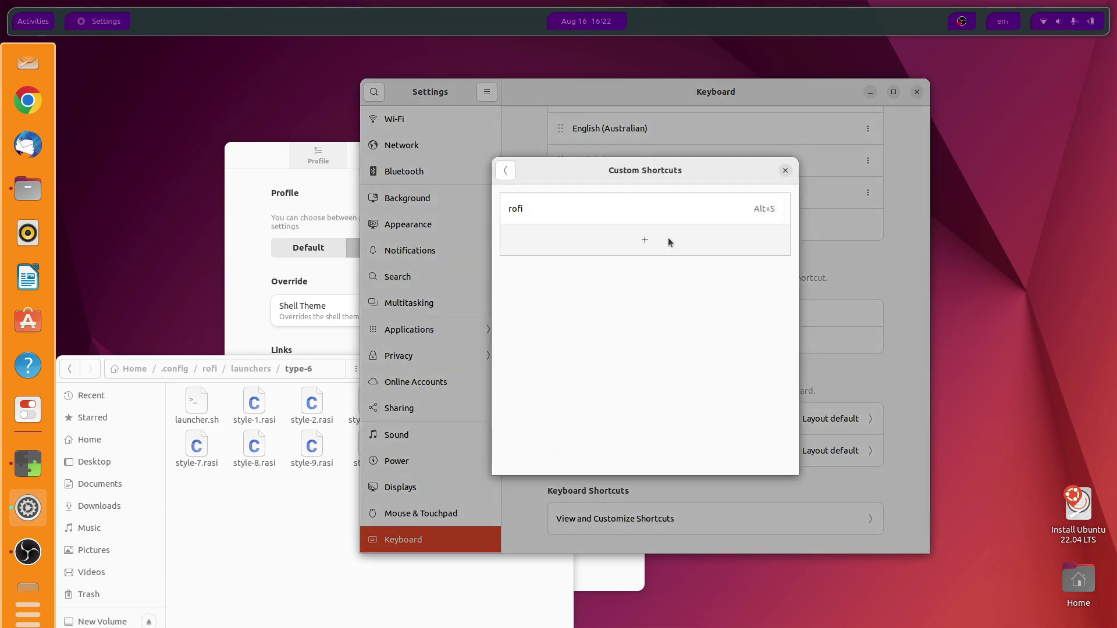
{"action": "left_click", "coordinate": [785, 171]}
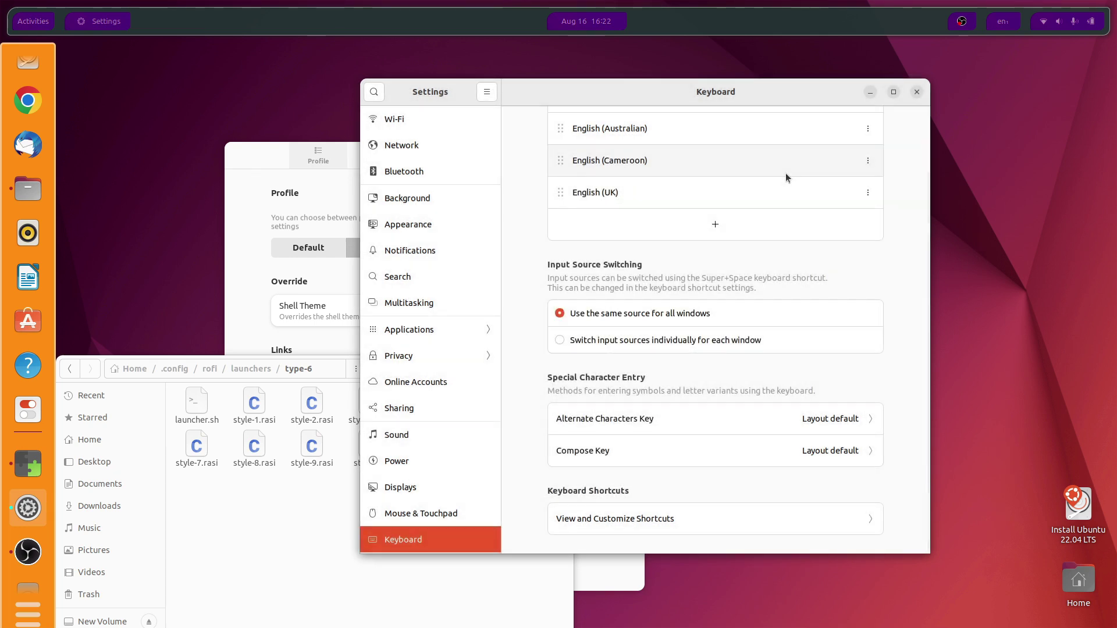
Step: Try the shortcut, then open the rofi custom shortcut for editing
{"action": "key", "text": "super+r"}
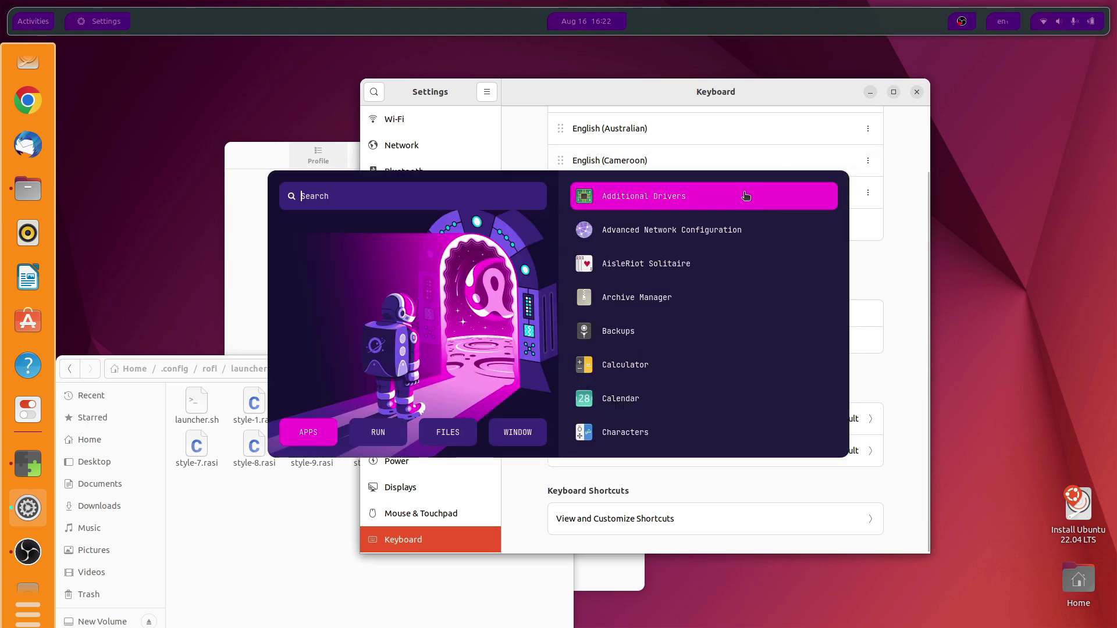
{"action": "key", "text": "Escape"}
{"action": "left_click", "coordinate": [676, 509]}
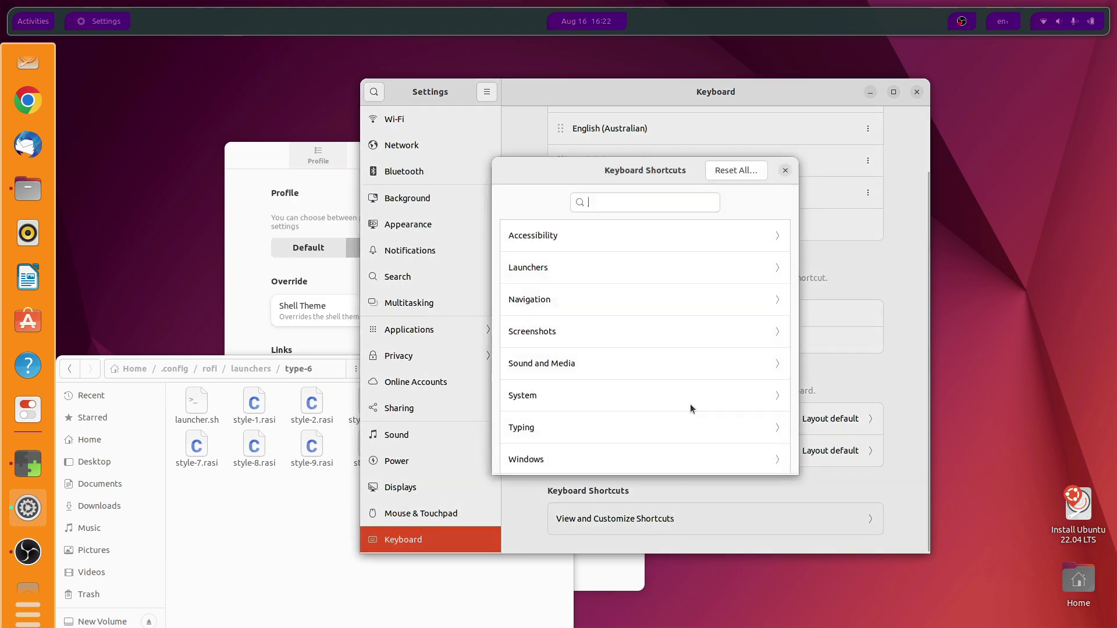
{"action": "scroll", "coordinate": [669, 401], "scroll_direction": "down", "scroll_amount": 1}
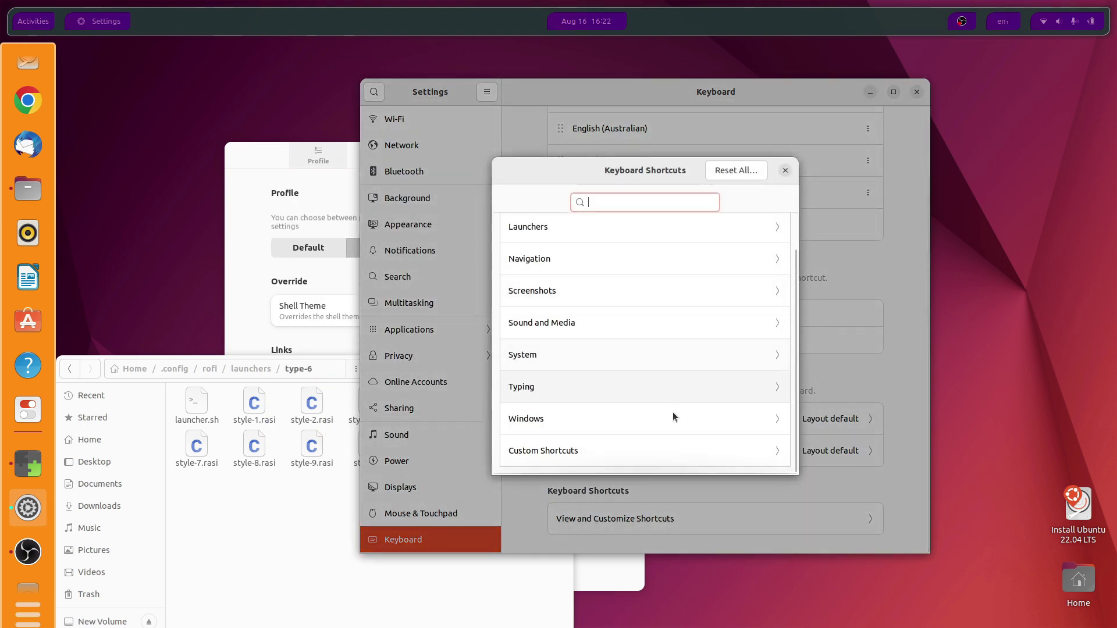
{"action": "left_click", "coordinate": [671, 446]}
{"action": "left_click", "coordinate": [692, 215]}
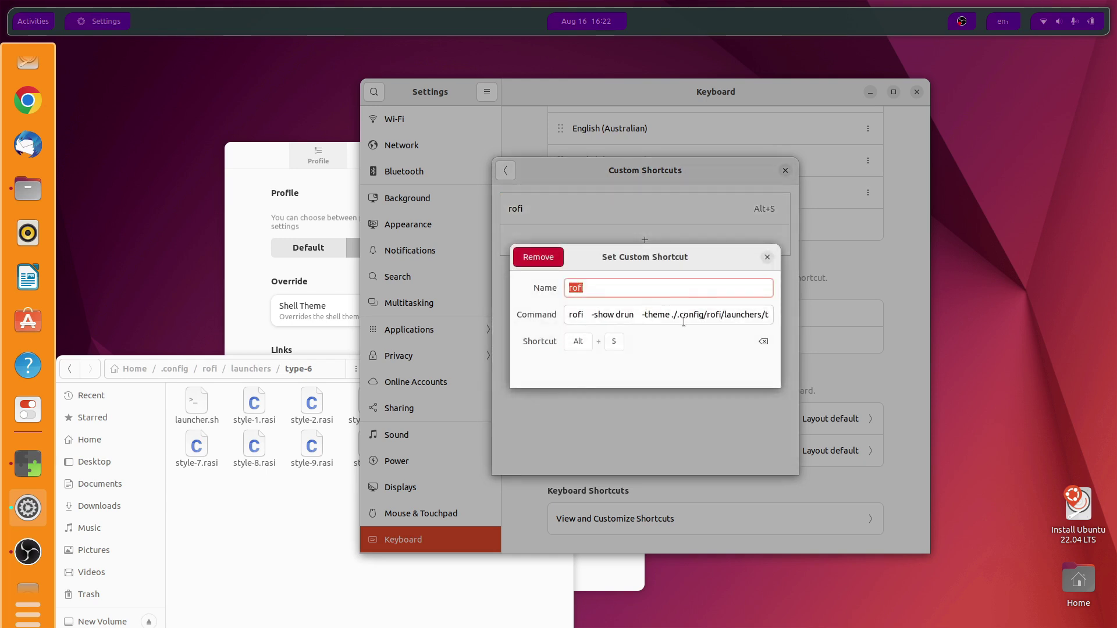
Step: Change the command's theme to style-2.rasi and test it with Alt+S
{"action": "left_click_drag", "start_coordinate": [681, 315], "coordinate": [569, 315]}
{"action": "left_click_drag", "start_coordinate": [736, 314], "coordinate": [789, 311]}
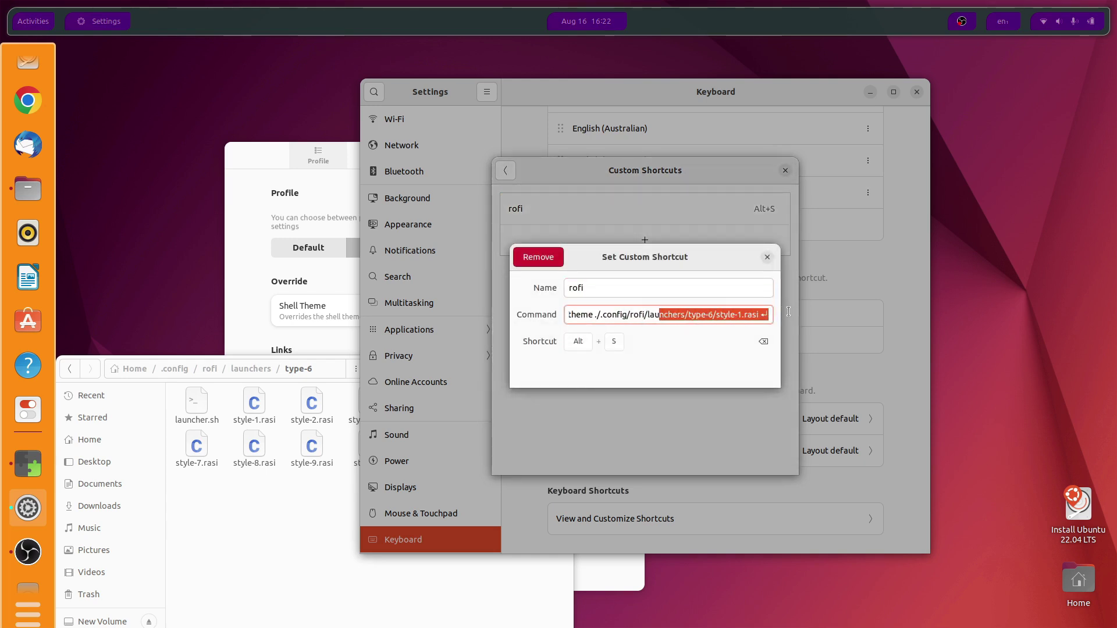
{"action": "left_click", "coordinate": [745, 314]}
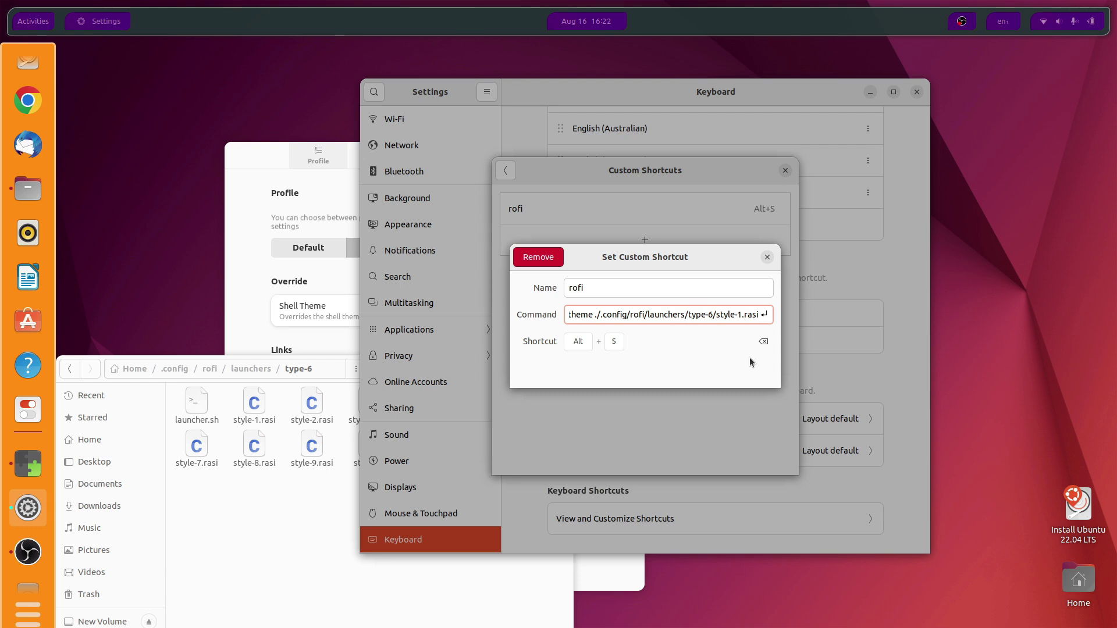
{"action": "key", "text": "BackSpace"}
{"action": "type", "text": "2"}
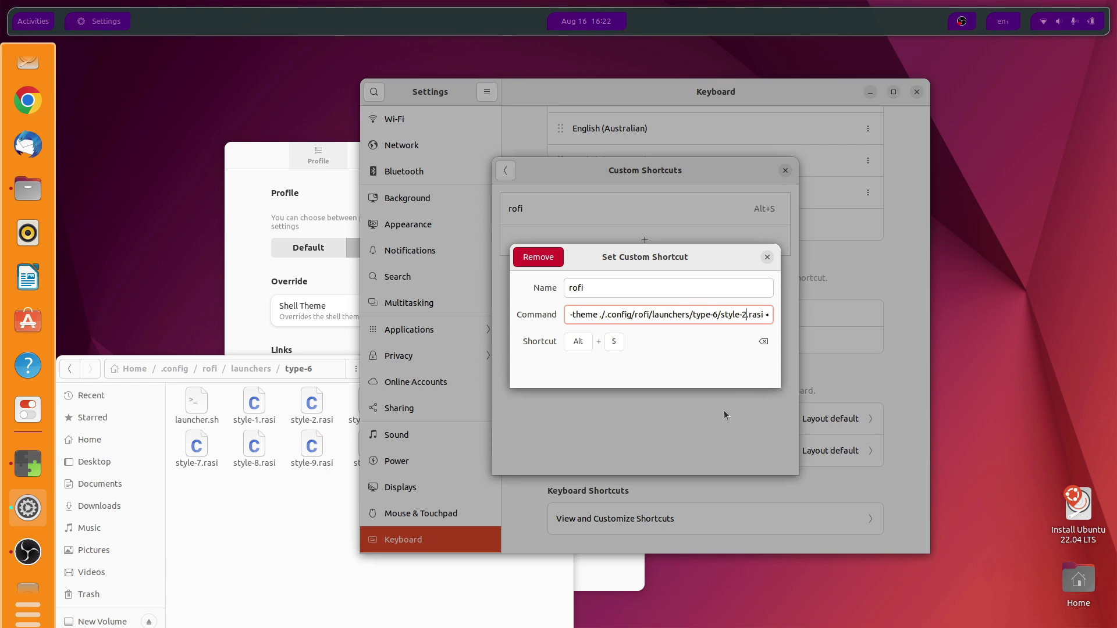
{"action": "left_click", "coordinate": [766, 257]}
{"action": "key", "text": "alt+s"}
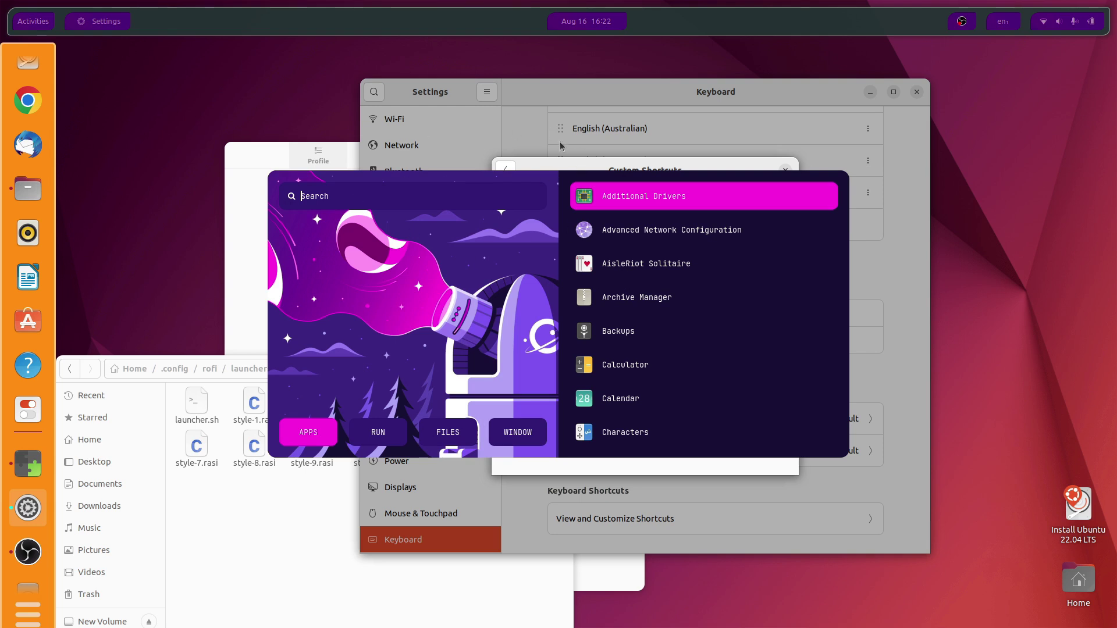
{"action": "key", "text": "Escape"}
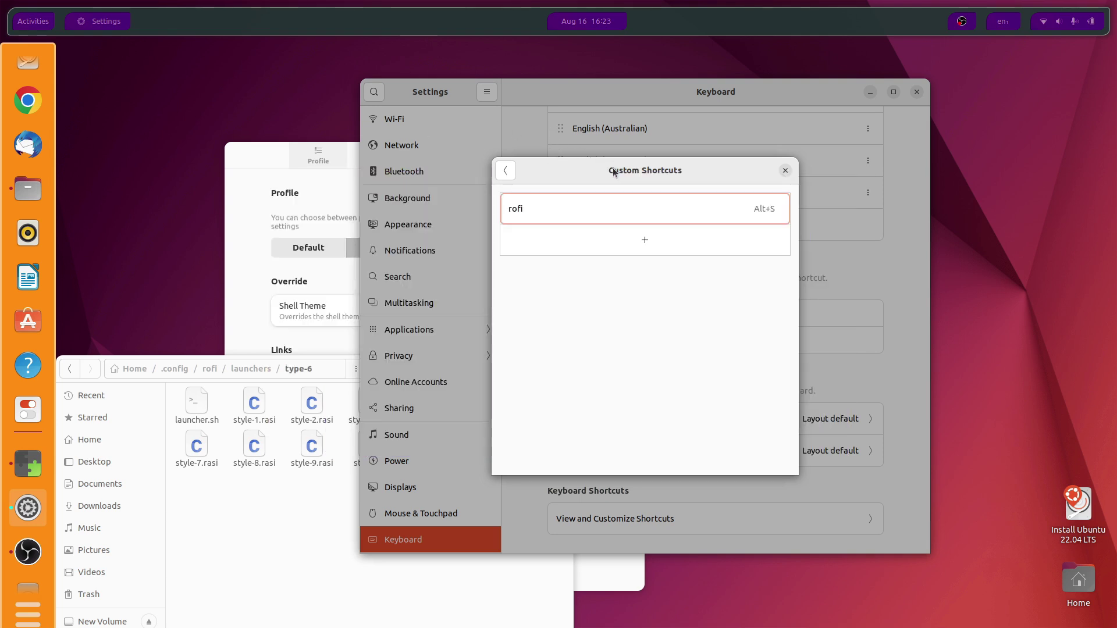
Step: Copy the rofi shortcut's command into a new terminal and run it
{"action": "left_click", "coordinate": [587, 184]}
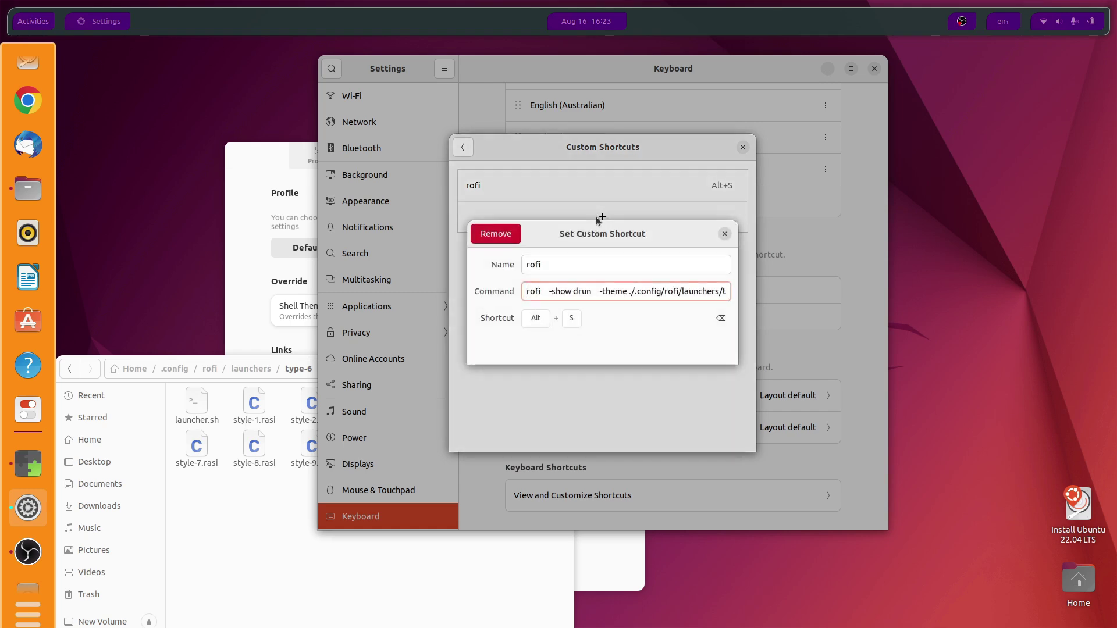
{"action": "key", "text": "End"}
{"action": "key", "text": "alt+Tab"}
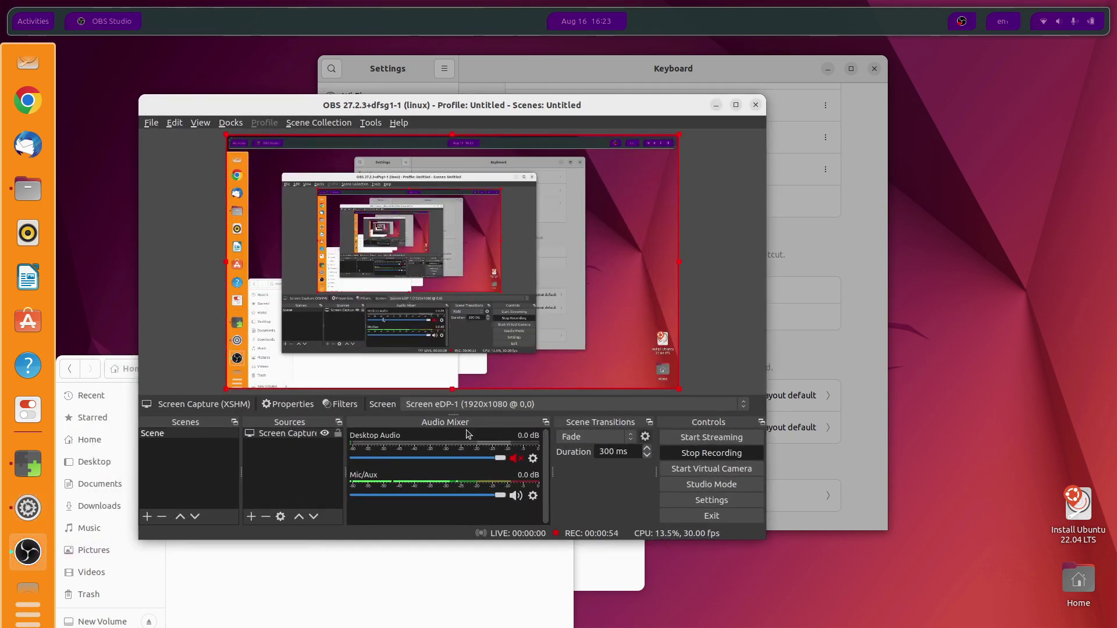
{"action": "key", "text": "alt+Tab"}
{"action": "key", "text": "ctrl+a"}
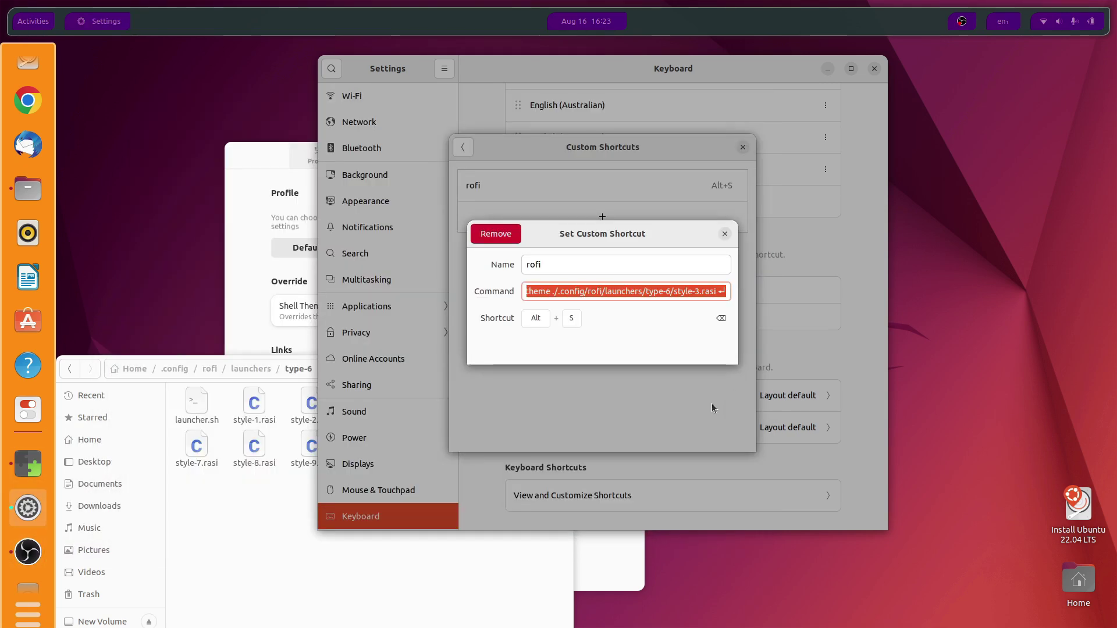
{"action": "key", "text": "ctrl+c"}
{"action": "key", "text": "ctrl+alt+t"}
{"action": "key", "text": "ctrl+shift+v"}
{"action": "key", "text": "Return"}
Step: Rerun the command with style-4.rasi and other style numbers to preview the launchers
{"action": "key", "text": "Escape"}
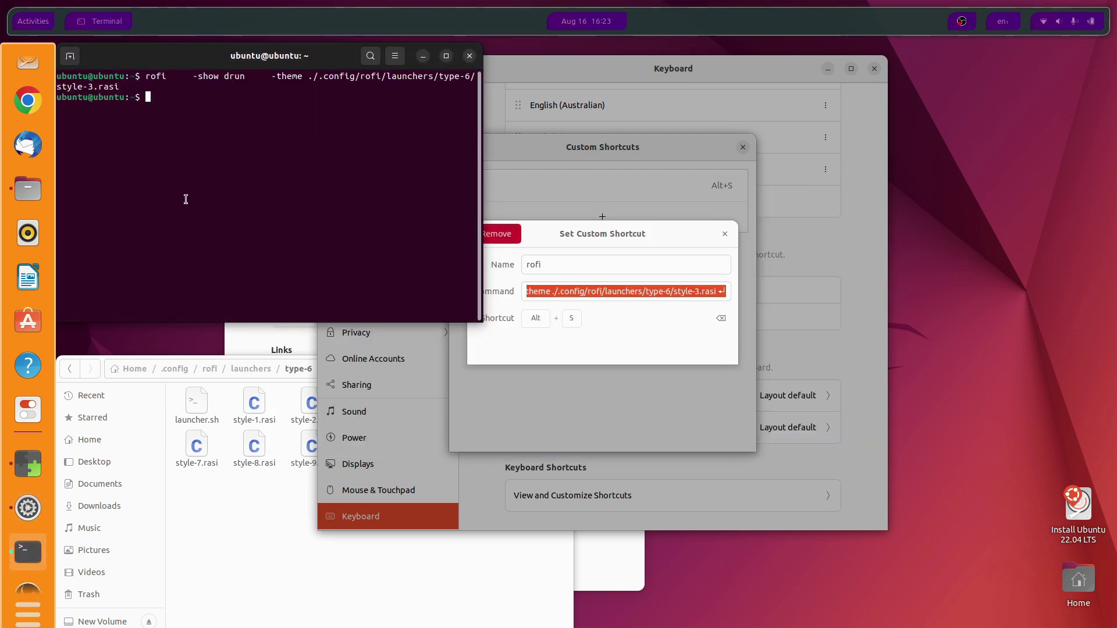
{"action": "key", "text": "Up"}
{"action": "key", "text": "Left"}
{"action": "key", "text": "Left"}
{"action": "key", "text": "Left"}
{"action": "key", "text": "Left"}
{"action": "key", "text": "Left"}
{"action": "key", "text": "Left"}
{"action": "key", "text": "BackSpace"}
{"action": "type", "text": "4"}
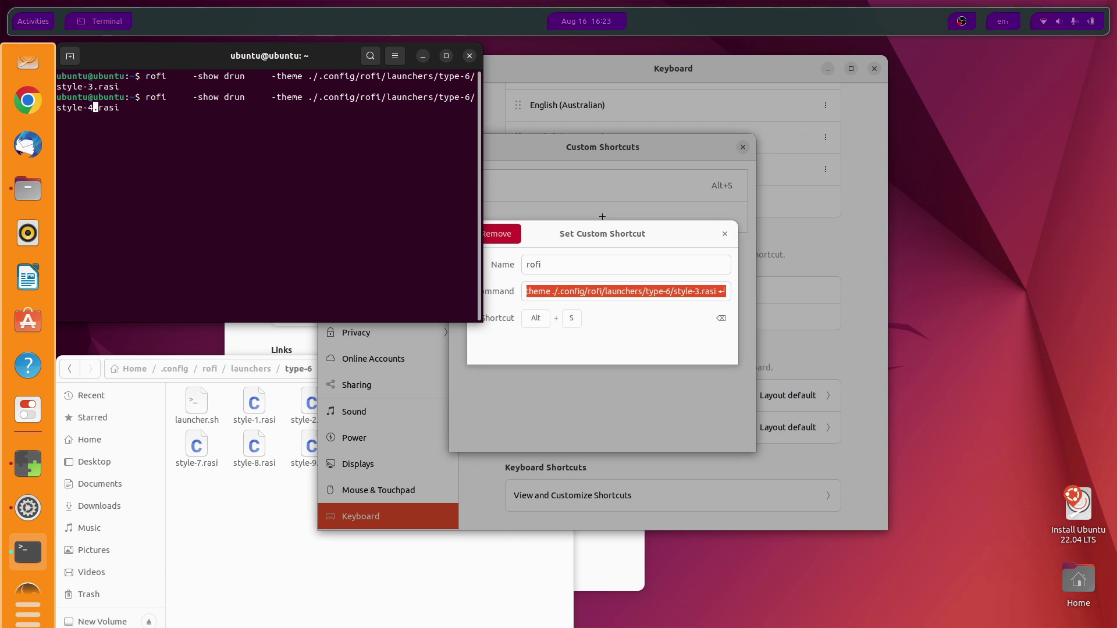
{"action": "key", "text": "Return"}
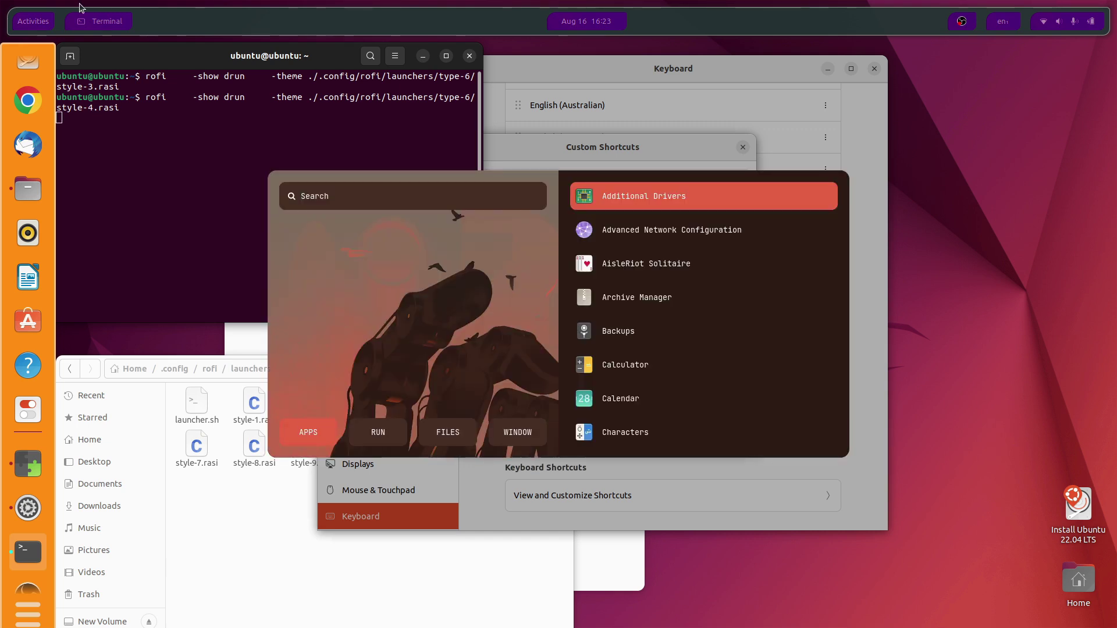
{"action": "key", "text": "Escape"}
{"action": "key", "text": "Up"}
{"action": "key", "text": "Left"}
{"action": "key", "text": "Left"}
{"action": "key", "text": "BackSpace"}
{"action": "key", "text": "Return"}
{"action": "key", "text": "Escape"}
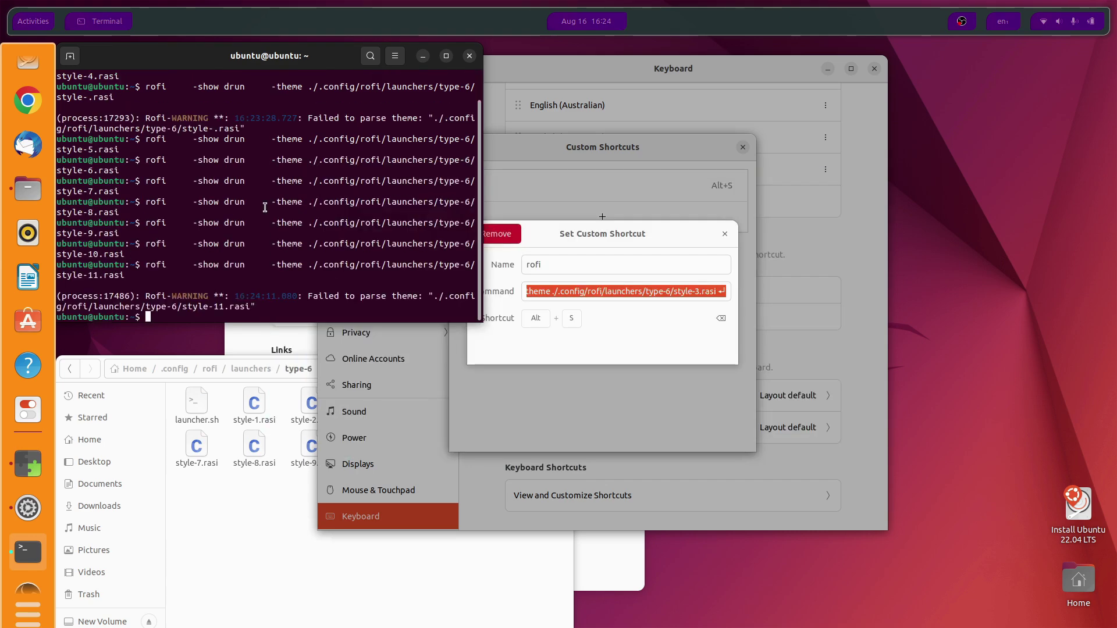
Step: Return to the shortcut editor and remove the style-3 number from its command
{"action": "left_click", "coordinate": [672, 256]}
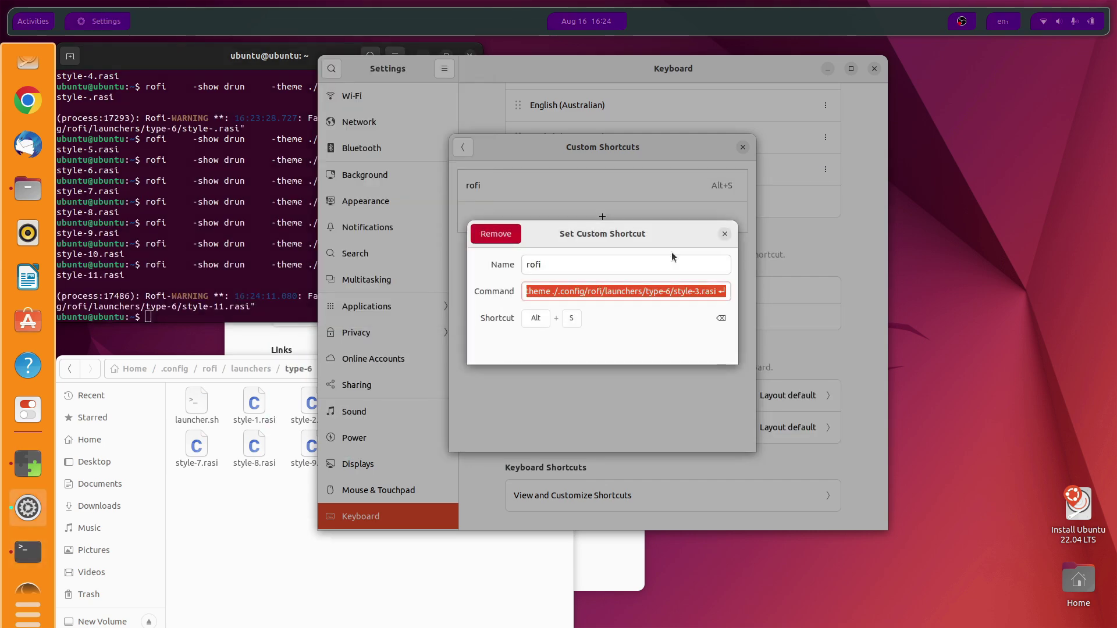
{"action": "left_click", "coordinate": [698, 293]}
{"action": "key", "text": "BackSpace"}
Step: Finish the shortcut's style-1.rasi edit, then search Chrome for 'gtk themes'
{"action": "type", "text": "1"}
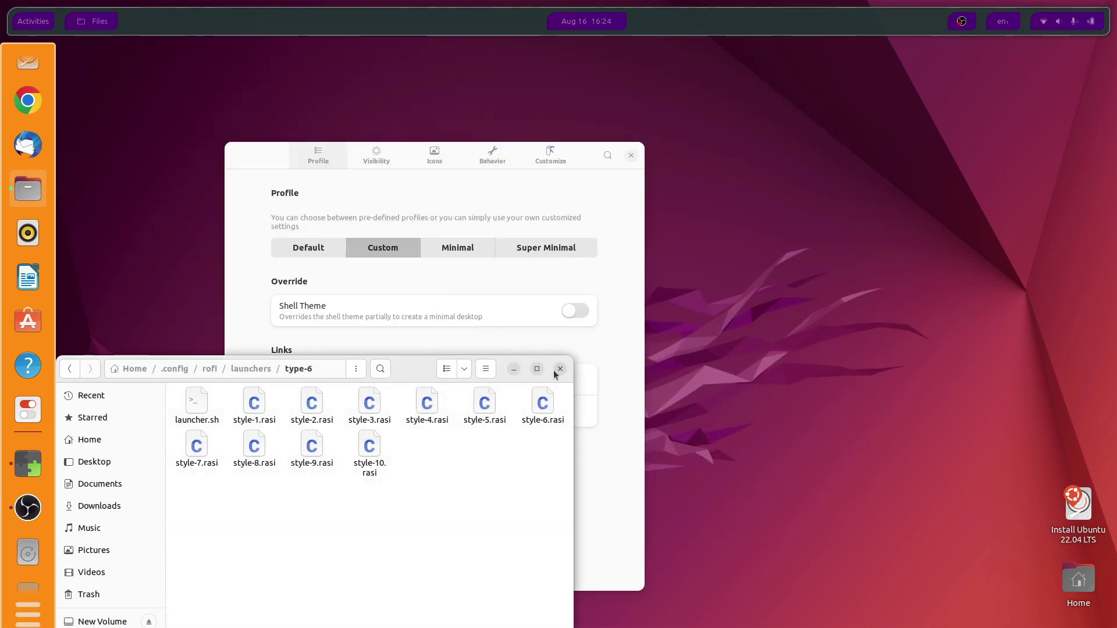
{"action": "left_click", "coordinate": [559, 369]}
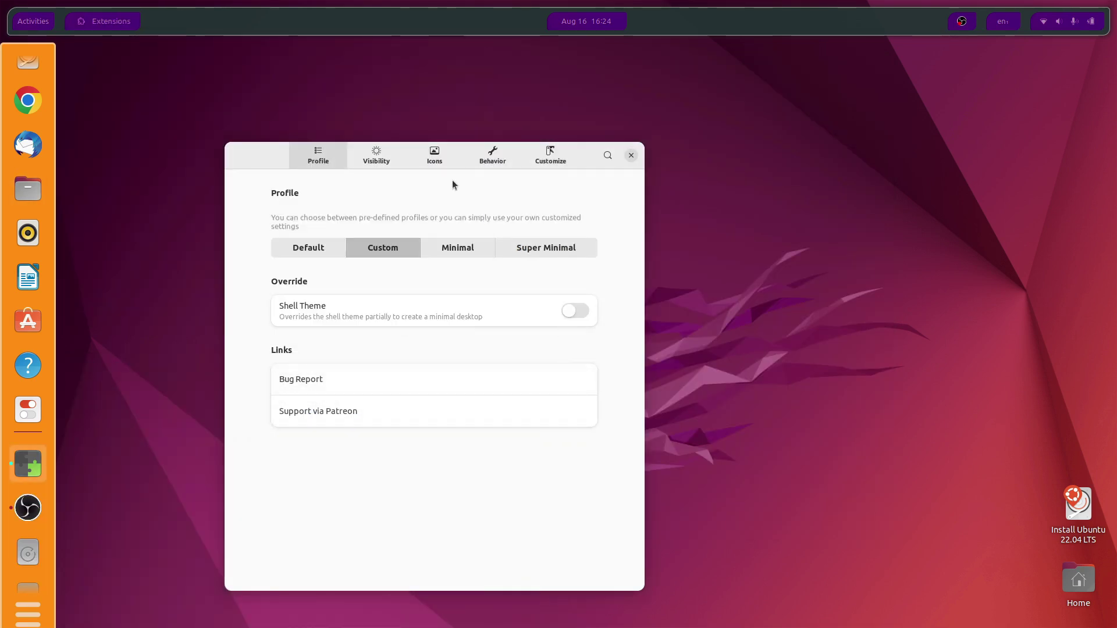
{"action": "left_click", "coordinate": [29, 101]}
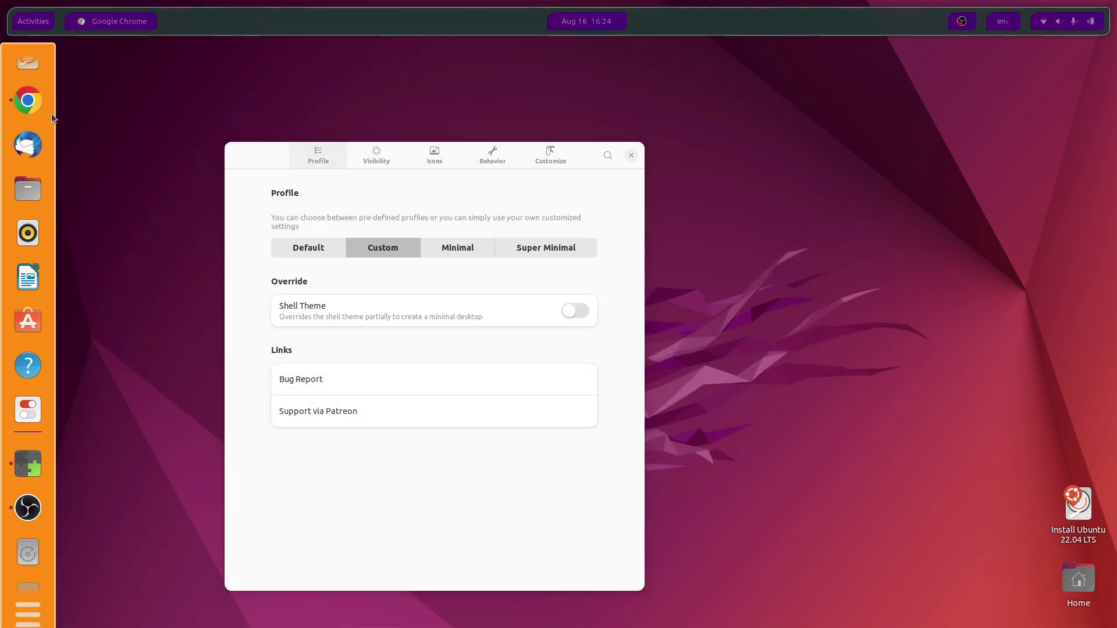
{"action": "left_click", "coordinate": [442, 88]}
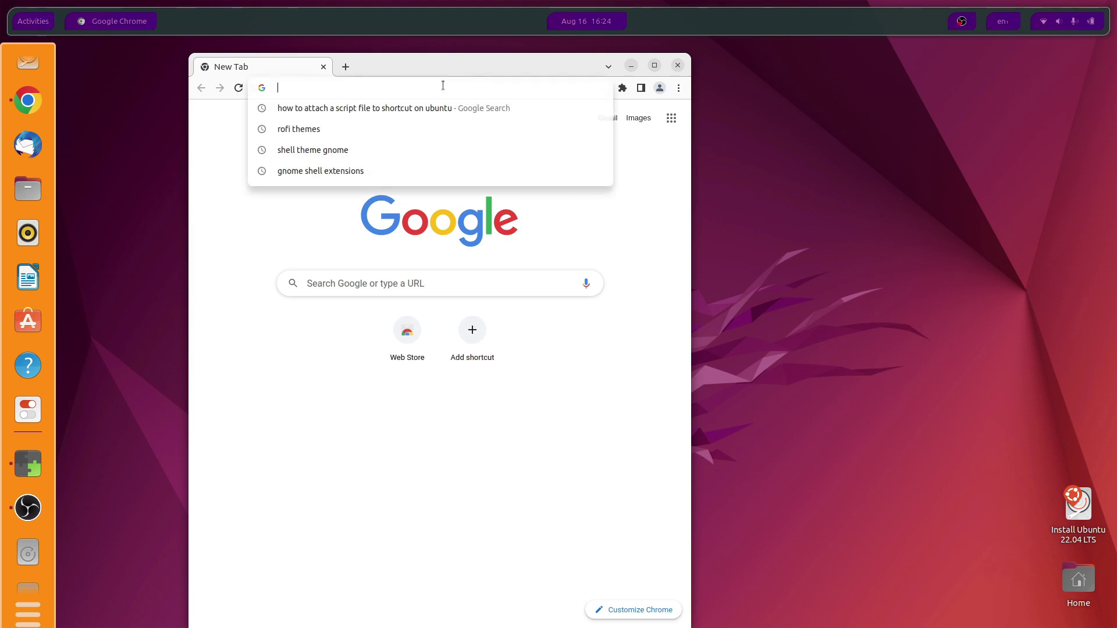
{"action": "type", "text": "g"}
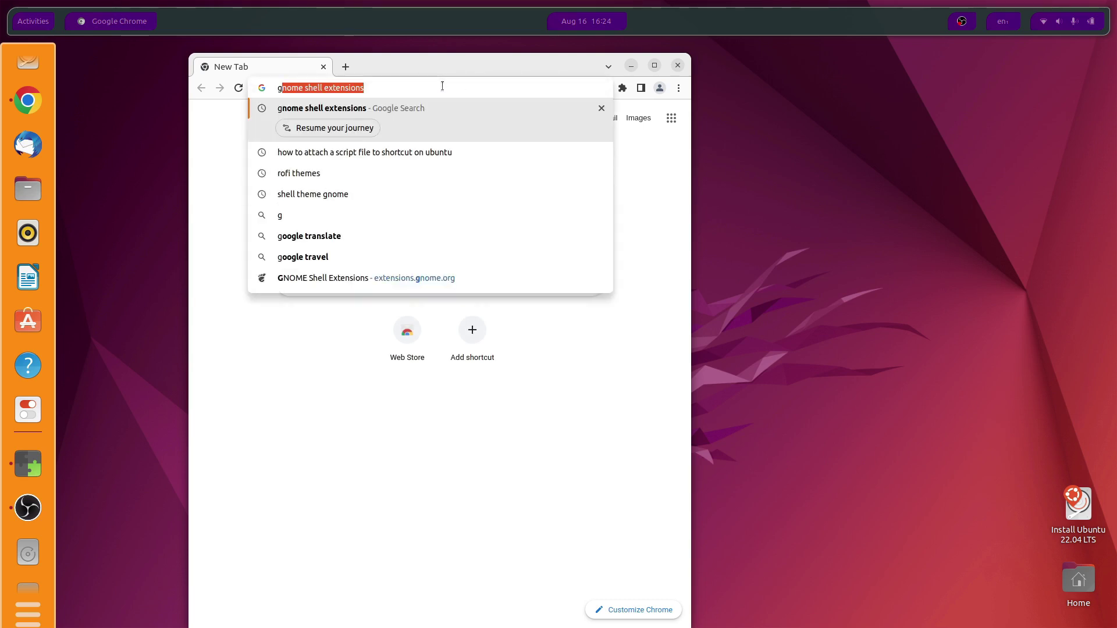
{"action": "type", "text": "tk themes"}
{"action": "key", "text": "Return"}
Step: Find Skeuos on gnome-look.org's GTK themes and download the 07-Skeuos-Violet archive
{"action": "left_click_drag", "start_coordinate": [282, 227], "coordinate": [302, 236]}
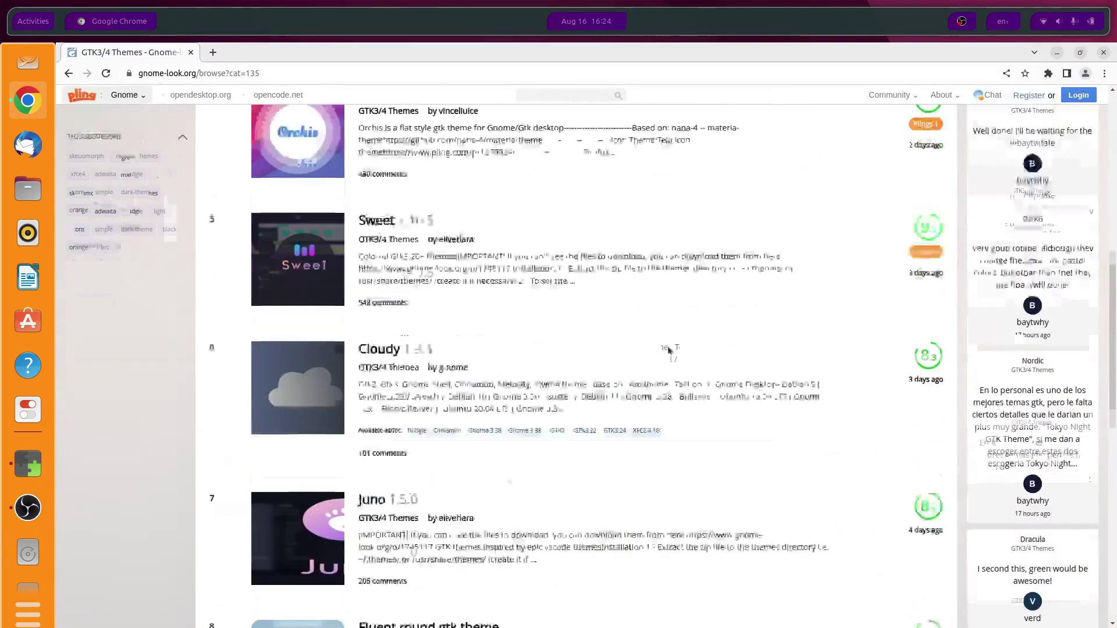
{"action": "scroll", "coordinate": [667, 349], "scroll_direction": "down", "scroll_amount": 6}
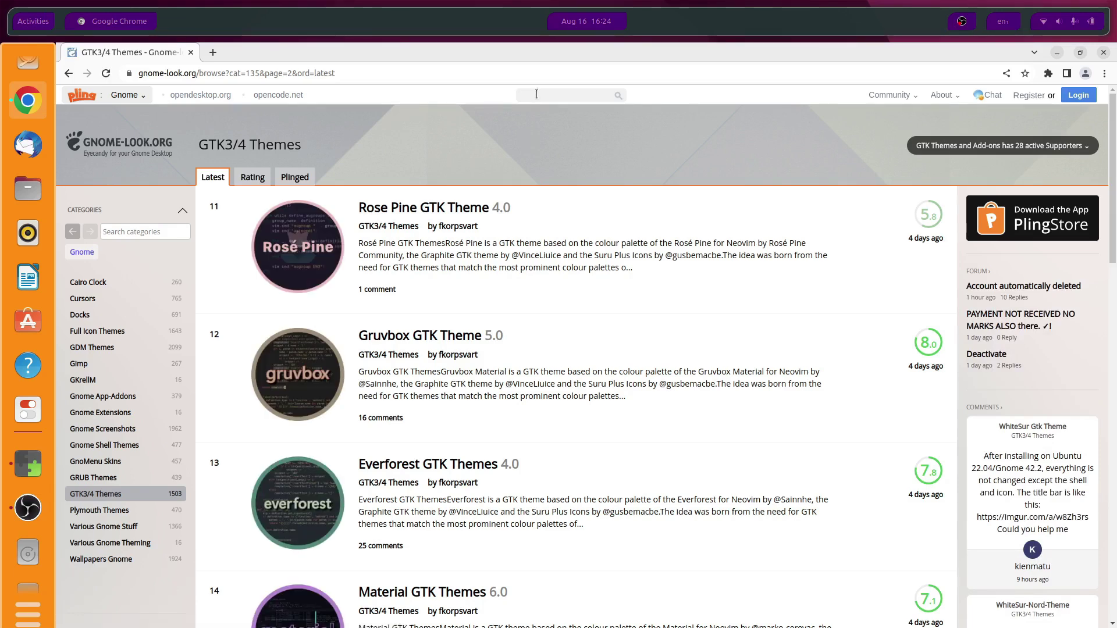
{"action": "type", "text": "u os"}
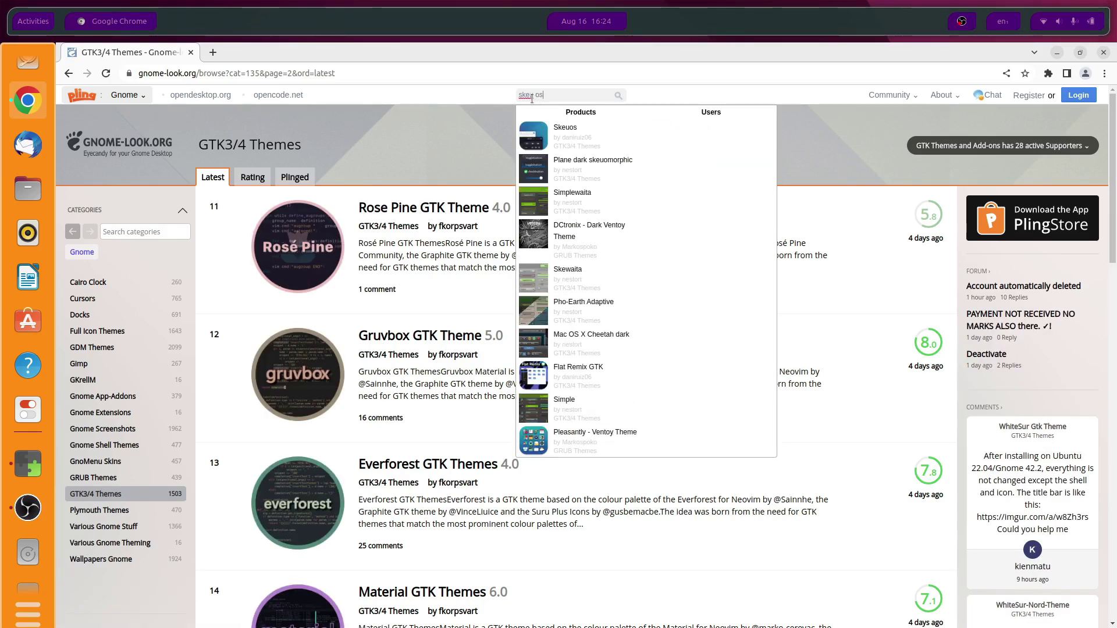
{"action": "left_click", "coordinate": [567, 131]}
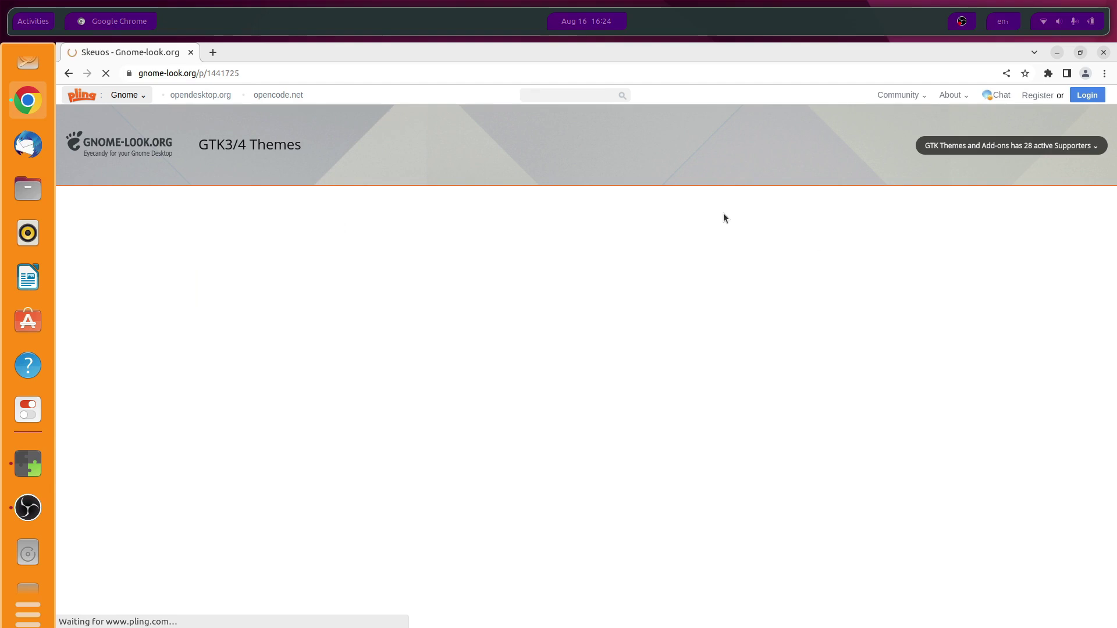
{"action": "left_click", "coordinate": [1029, 209]}
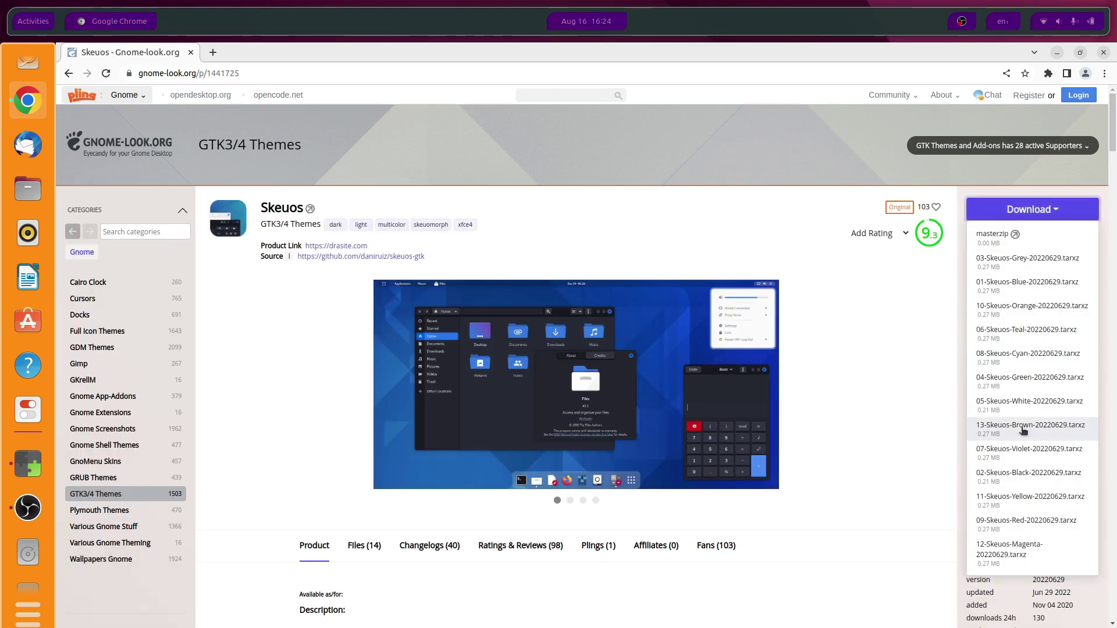
{"action": "left_click", "coordinate": [1054, 453]}
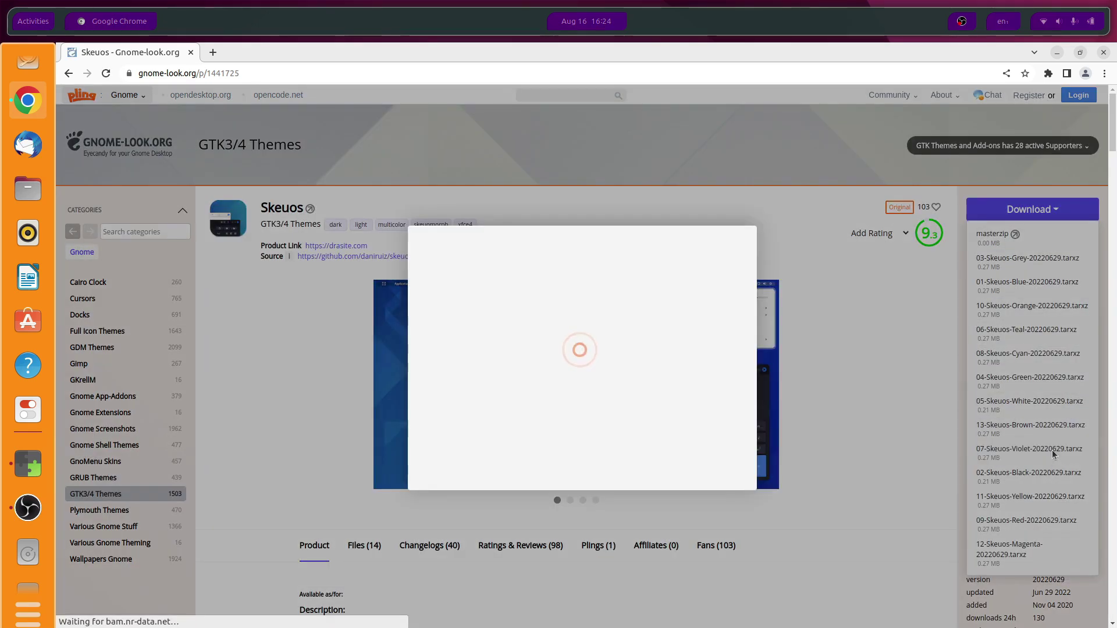
{"action": "left_click", "coordinate": [753, 227]}
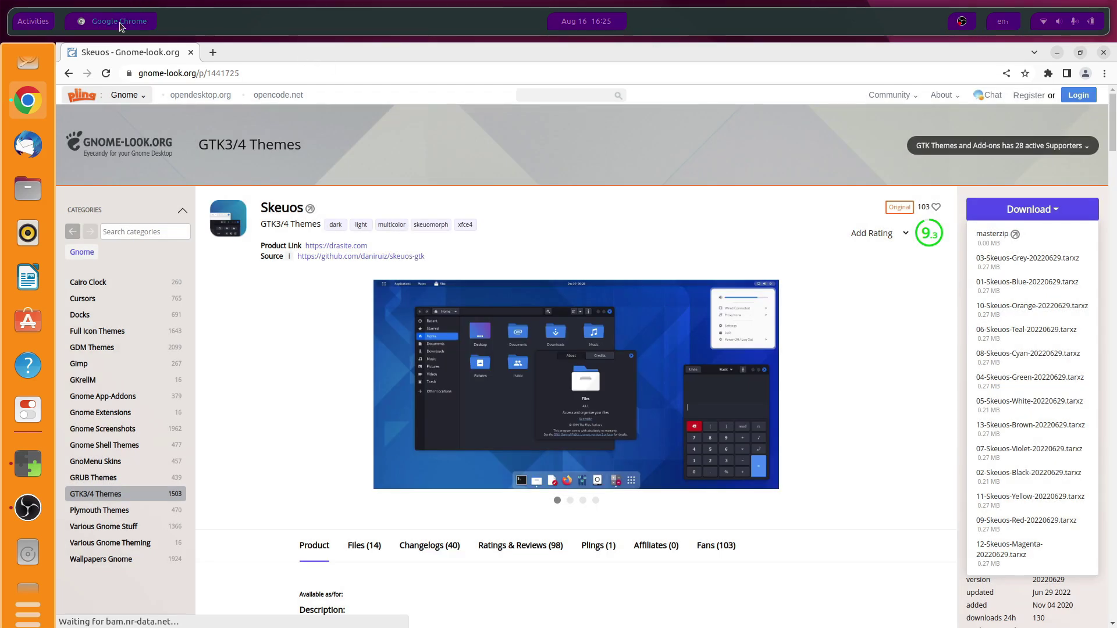
Step: Copy Skeuos-Violet-Dark from the downloaded archive into ~/.themes
{"action": "left_click", "coordinate": [137, 611]}
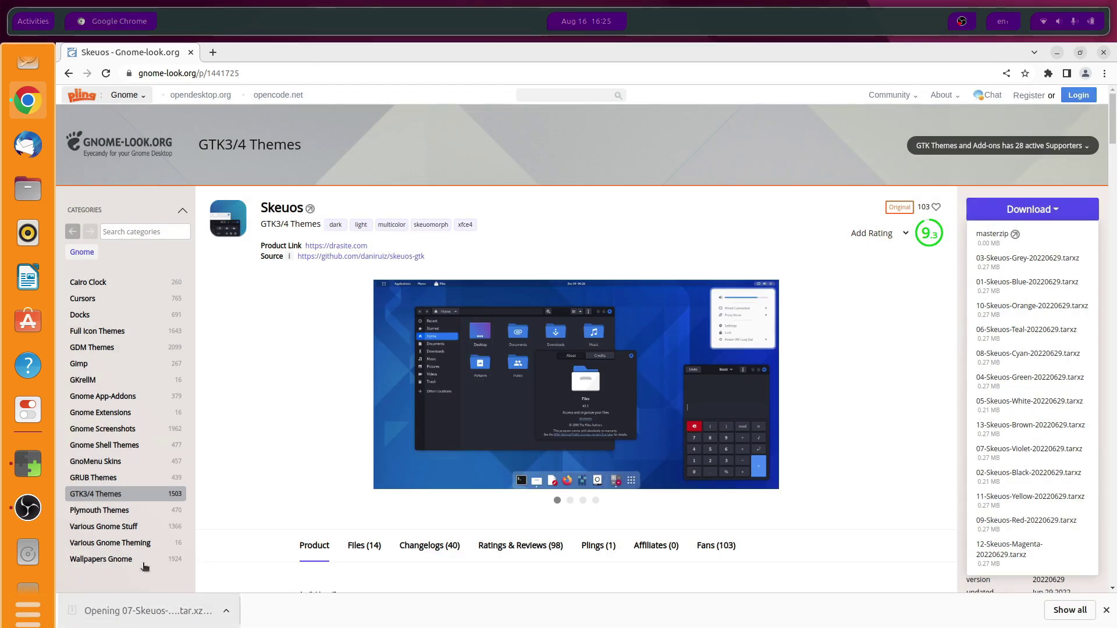
{"action": "left_click", "coordinate": [31, 185]}
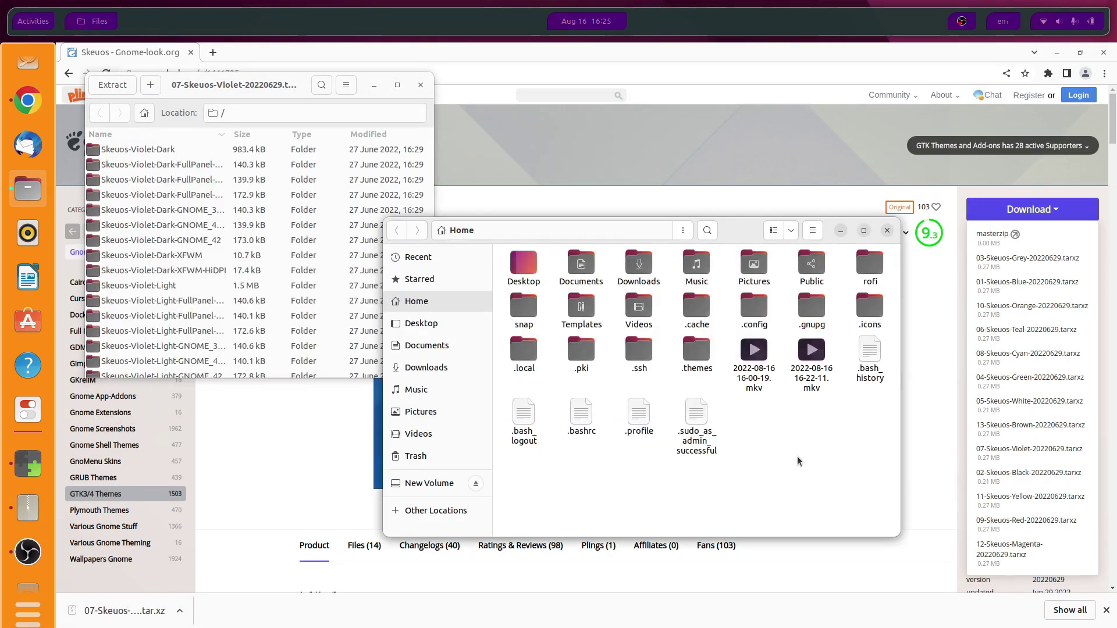
{"action": "double_click", "coordinate": [696, 352]}
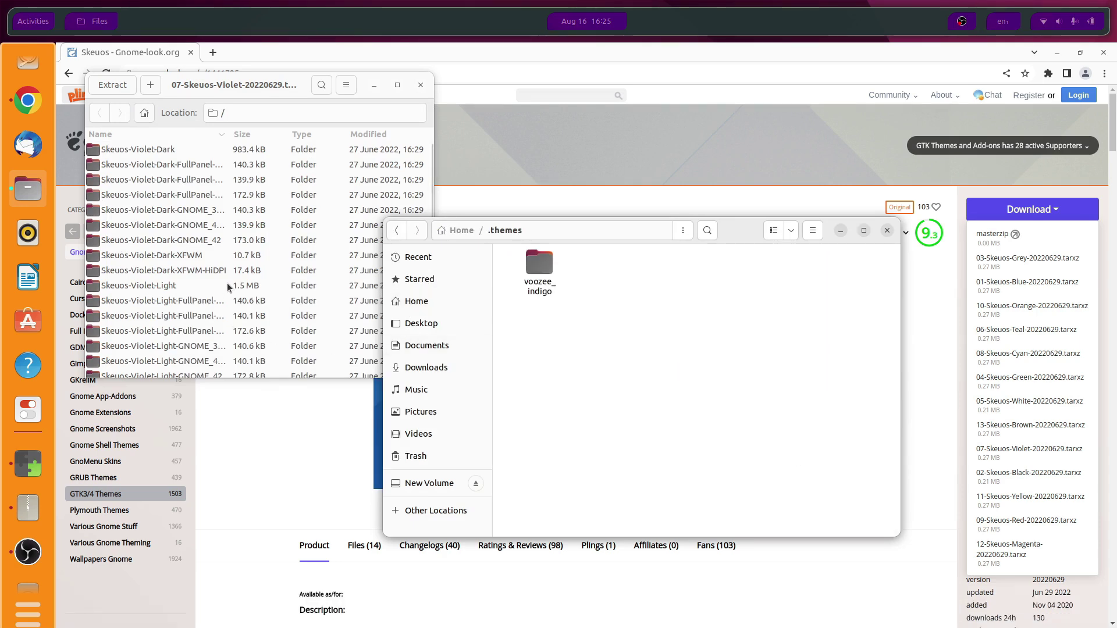
{"action": "left_click_drag", "start_coordinate": [165, 151], "coordinate": [610, 372]}
{"action": "double_click", "coordinate": [523, 264]}
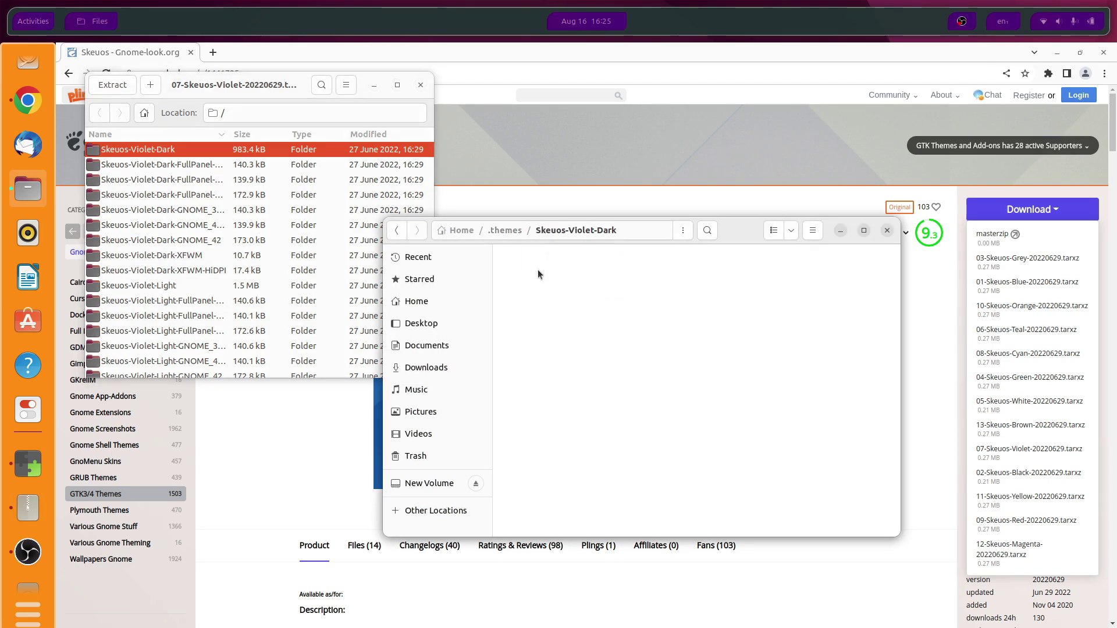
Step: Copy the theme's gtk-4.0 assets, gtk.css and gtk-dark.css into ~/.config/gtk-4.0
{"action": "left_click", "coordinate": [695, 283]}
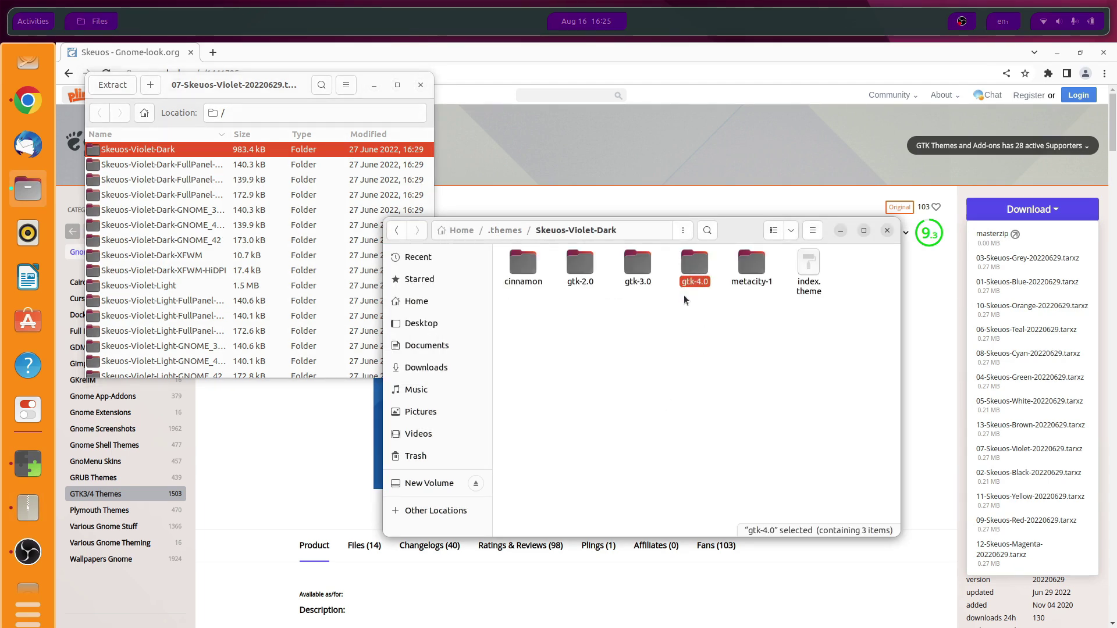
{"action": "double_click", "coordinate": [690, 284]}
{"action": "key", "text": "ctrl+a"}
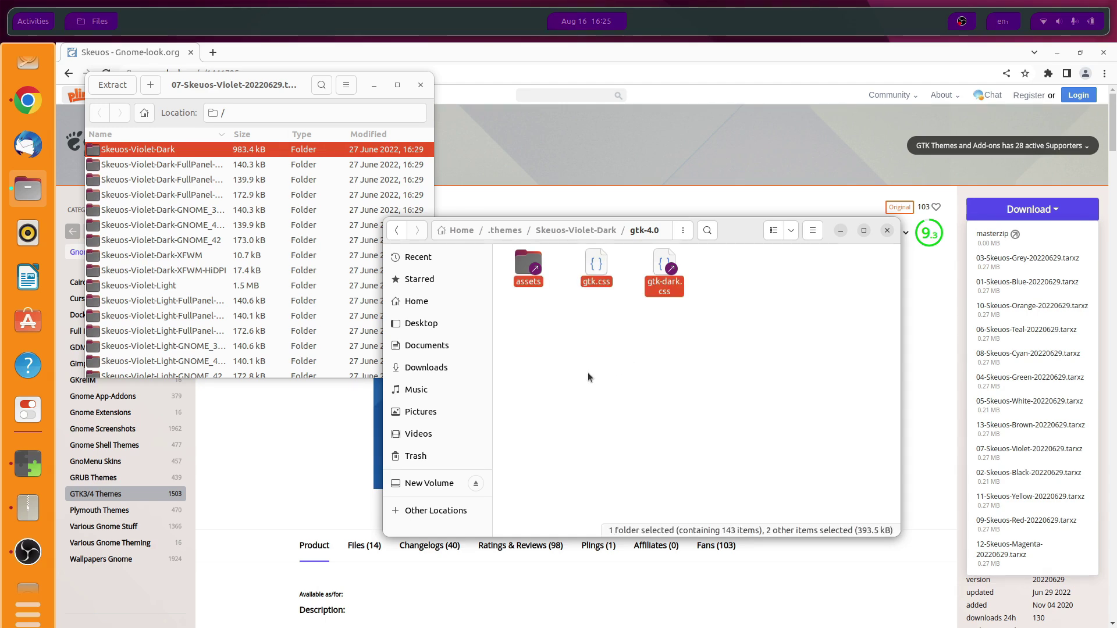
{"action": "left_click", "coordinate": [425, 303]}
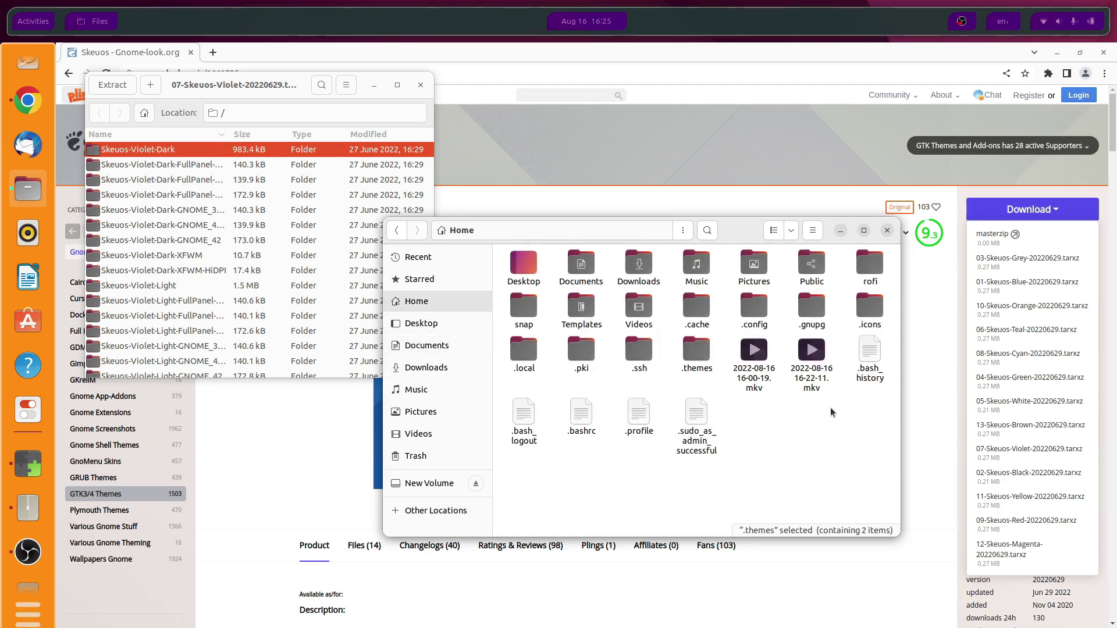
{"action": "double_click", "coordinate": [754, 311]}
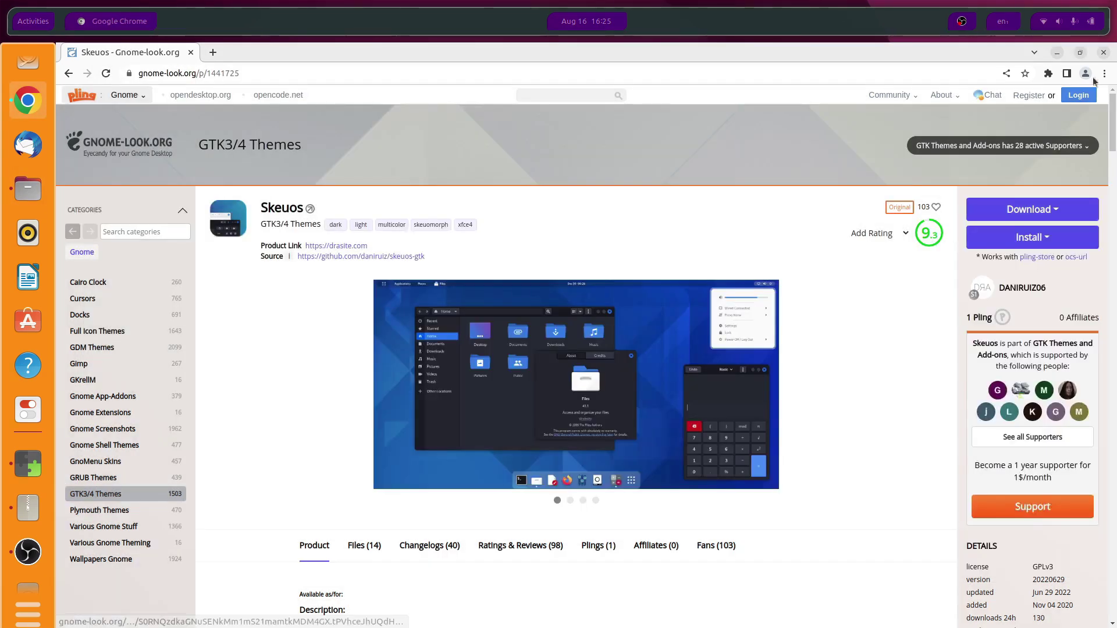
{"action": "double_click", "coordinate": [870, 265]}
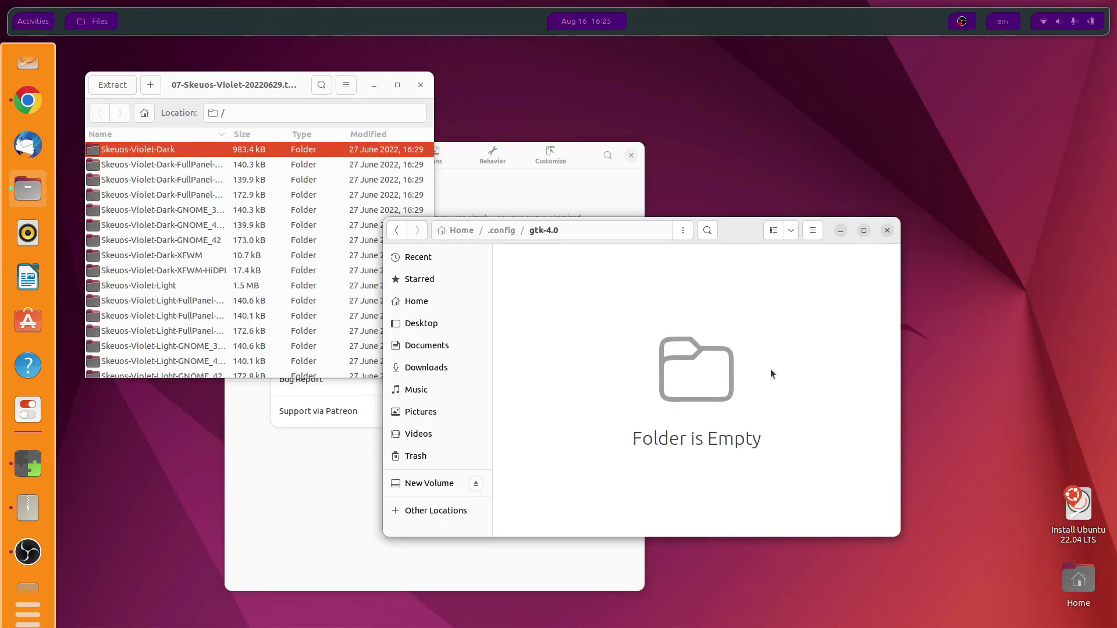
{"action": "key", "text": "ctrl+v"}
{"action": "left_click", "coordinate": [756, 376]}
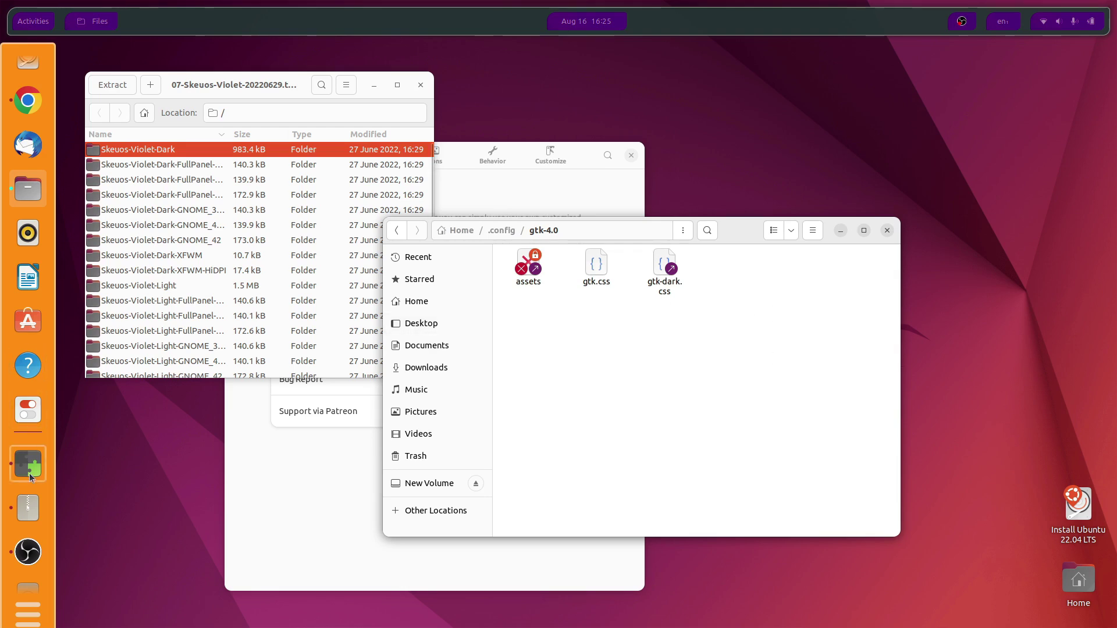
{"action": "left_click", "coordinate": [28, 612]}
{"action": "key", "text": "super"}
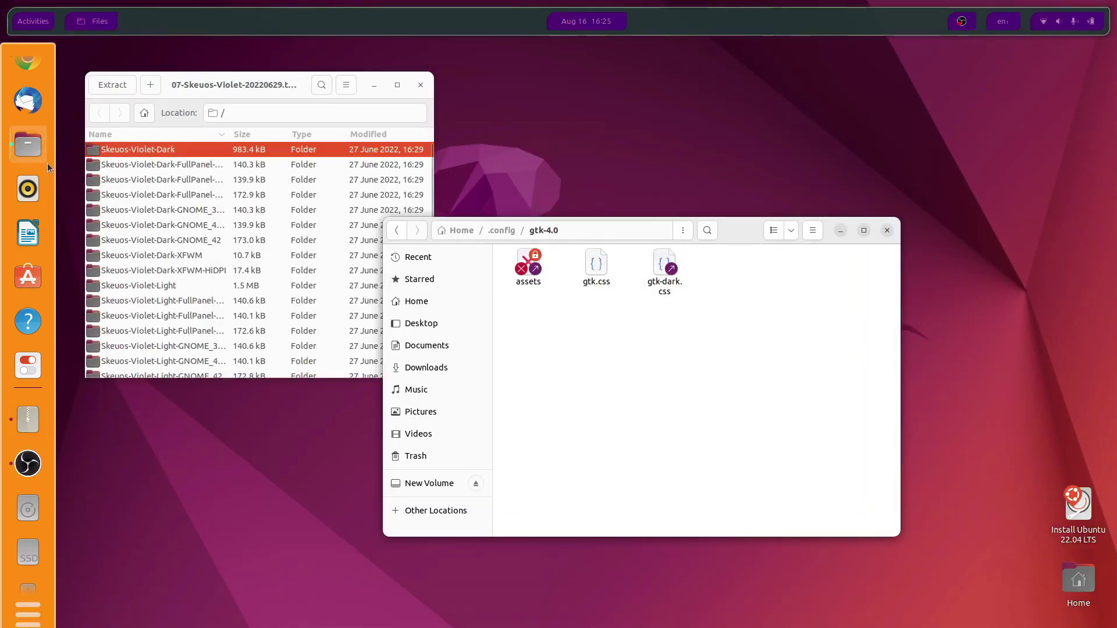
{"action": "left_click", "coordinate": [28, 138]}
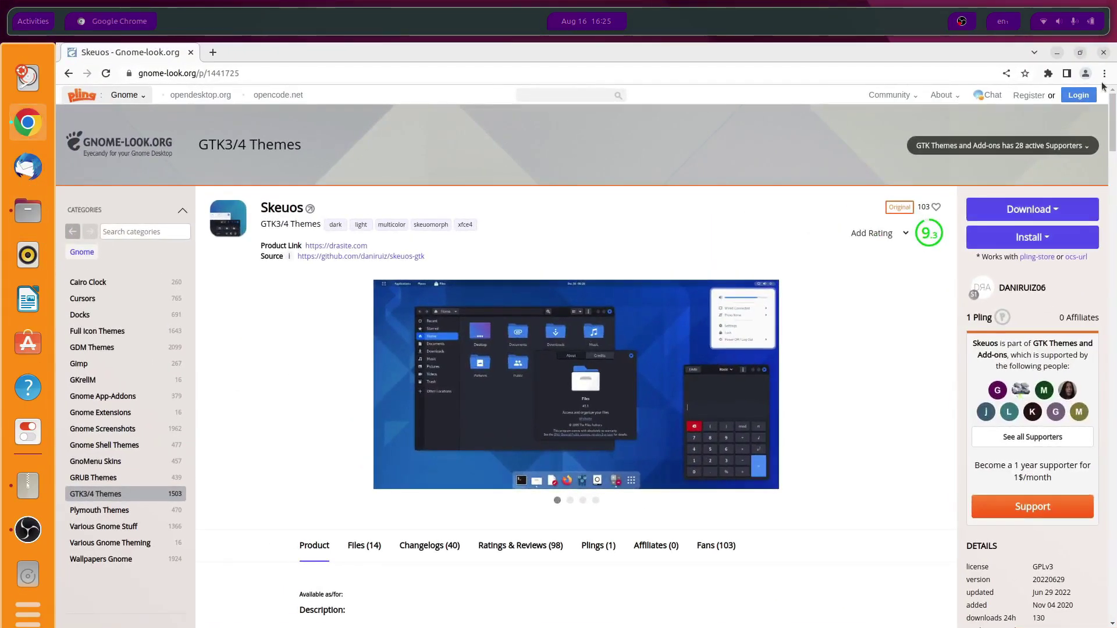
Step: Open extensions.gnome.org's Installed extensions page in a new Chrome tab
{"action": "left_click", "coordinate": [213, 53]}
{"action": "type", "text": "sw"}
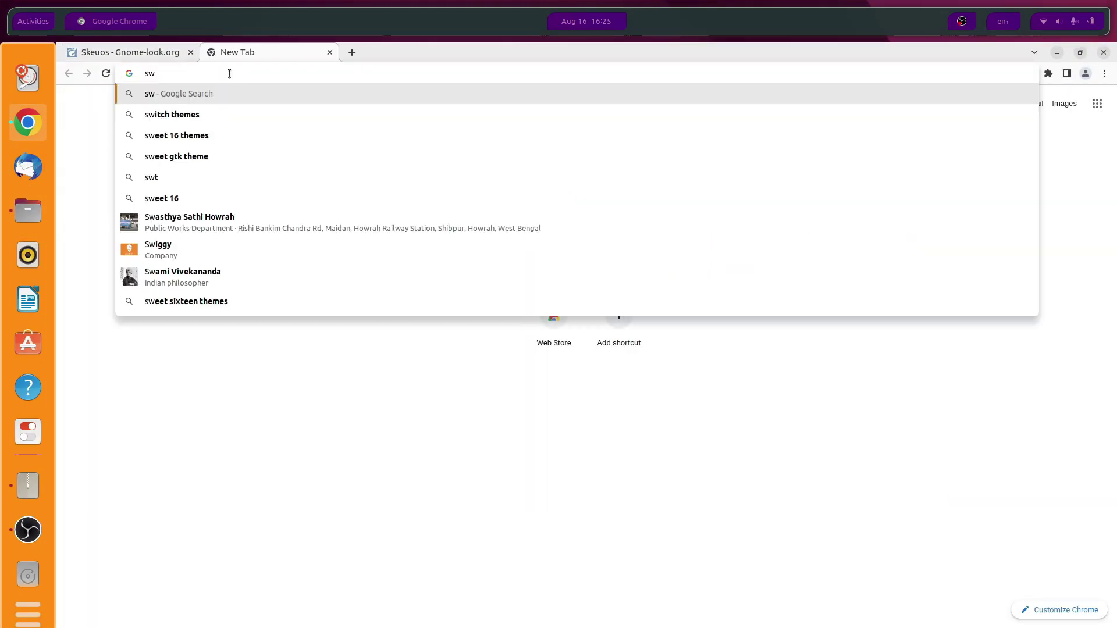
{"action": "key", "text": "BackSpace"}
{"action": "key", "text": "BackSpace"}
{"action": "type", "text": "gni"}
{"action": "key", "text": "BackSpace"}
{"action": "type", "text": "o"}
{"action": "left_click", "coordinate": [319, 130]}
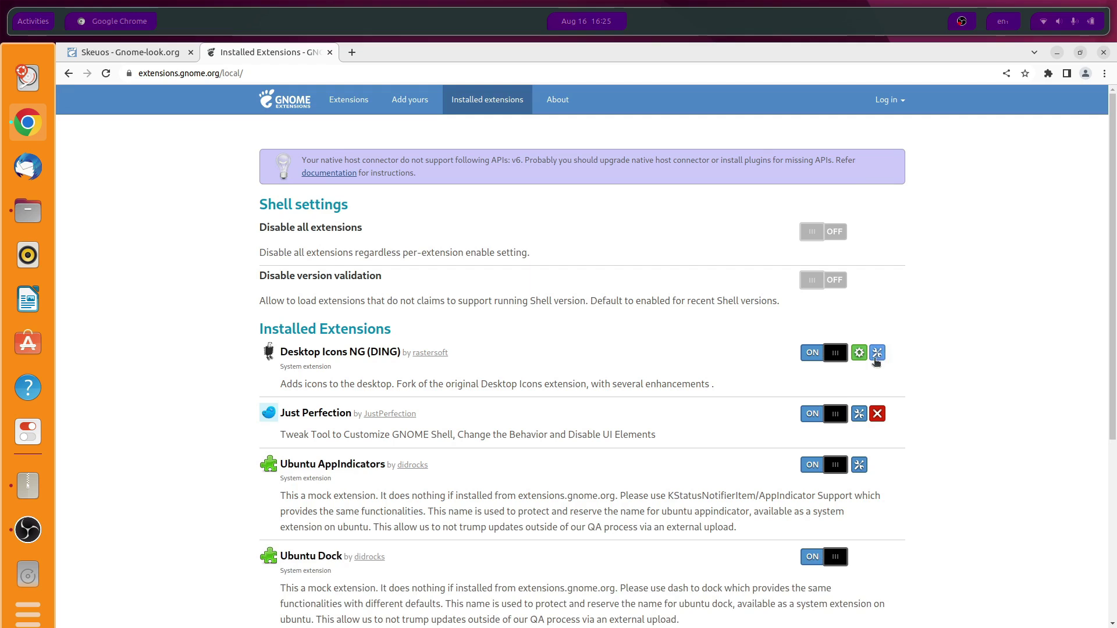
Step: Open Just Perfection's preferences briefly and close them again
{"action": "left_click", "coordinate": [858, 414]}
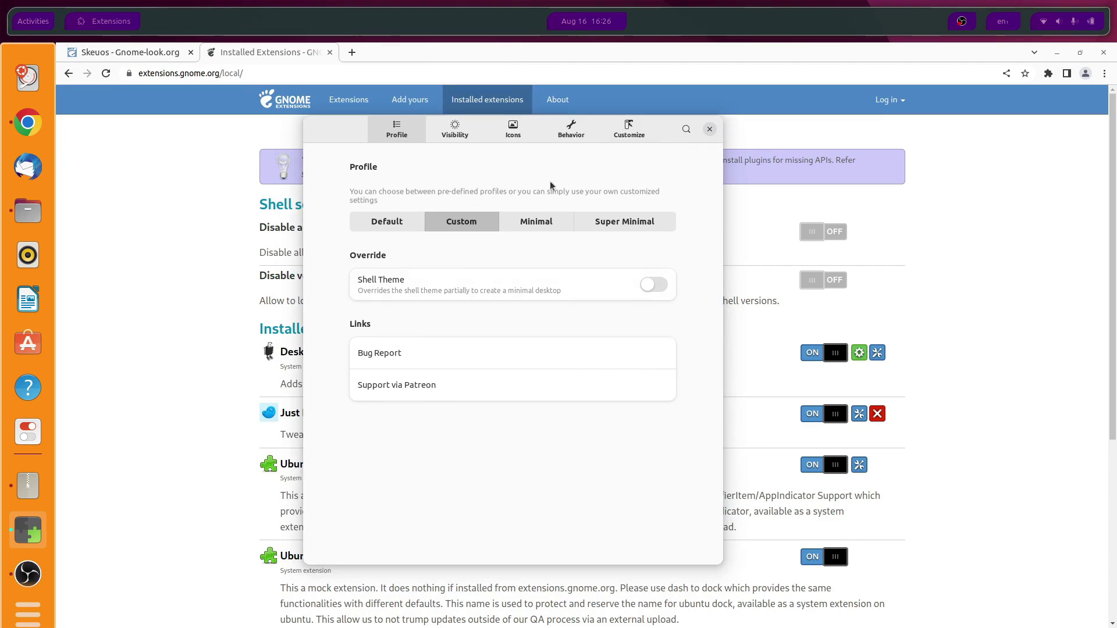
{"action": "left_click", "coordinate": [709, 129]}
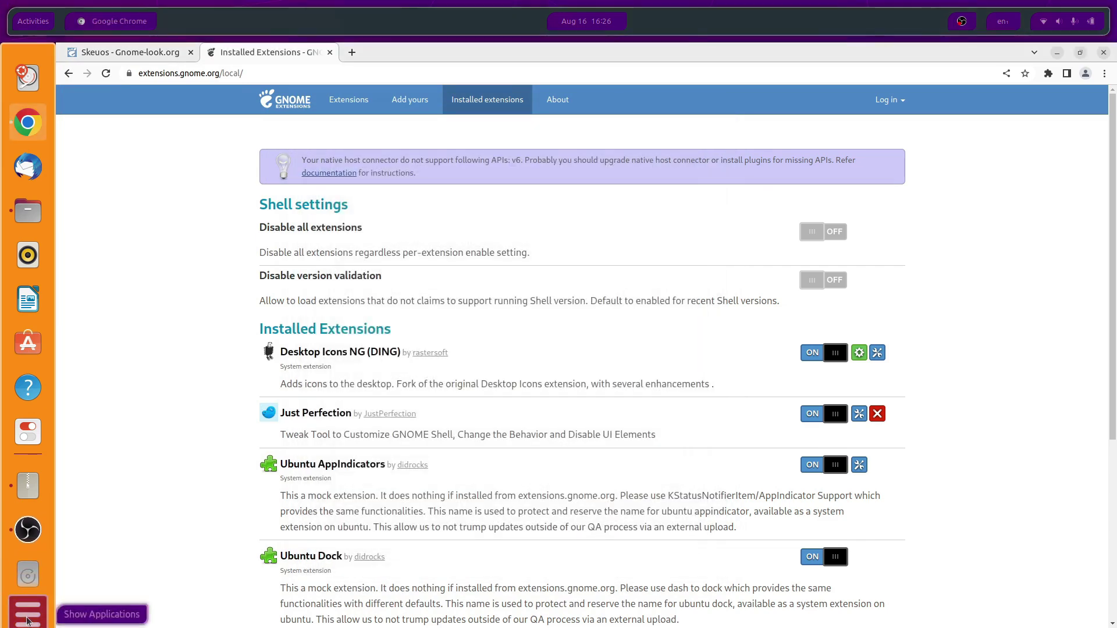
{"action": "left_click", "coordinate": [28, 619]}
Step: Launch Tweaks and set the Legacy Applications theme to Skeuos-Violet-Dark under Appearance
{"action": "type", "text": "twe"}
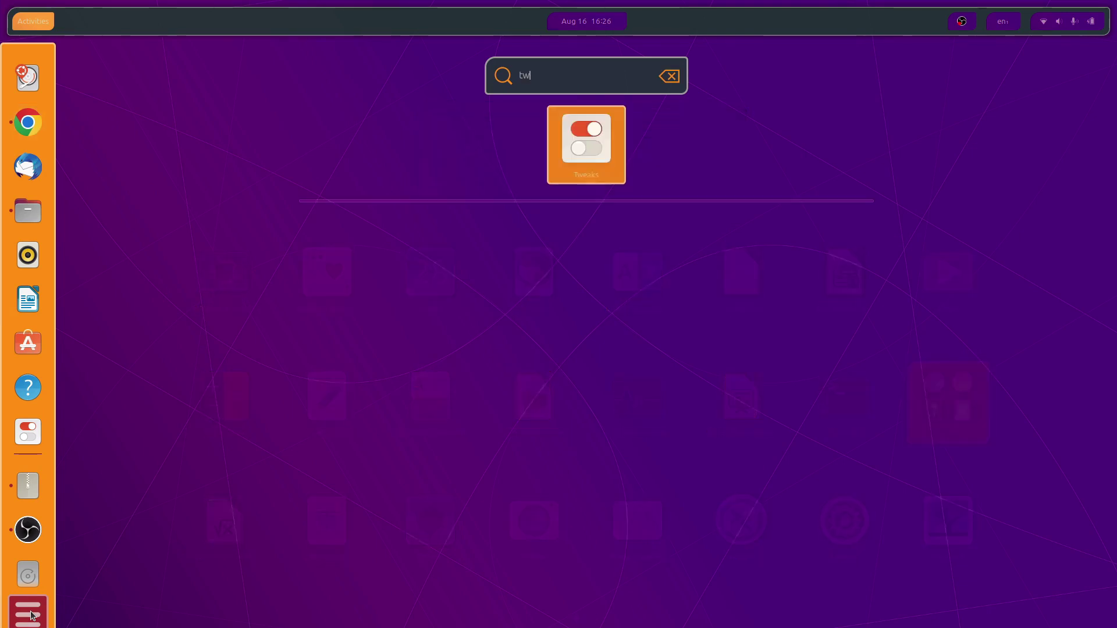
{"action": "key", "text": "Return"}
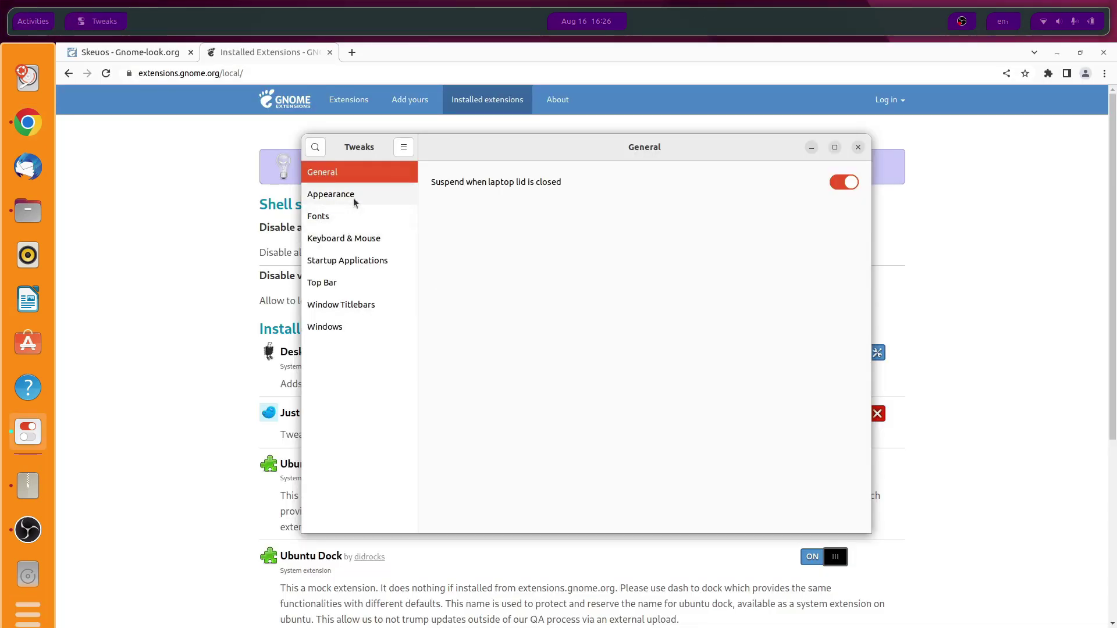
{"action": "left_click", "coordinate": [329, 197]}
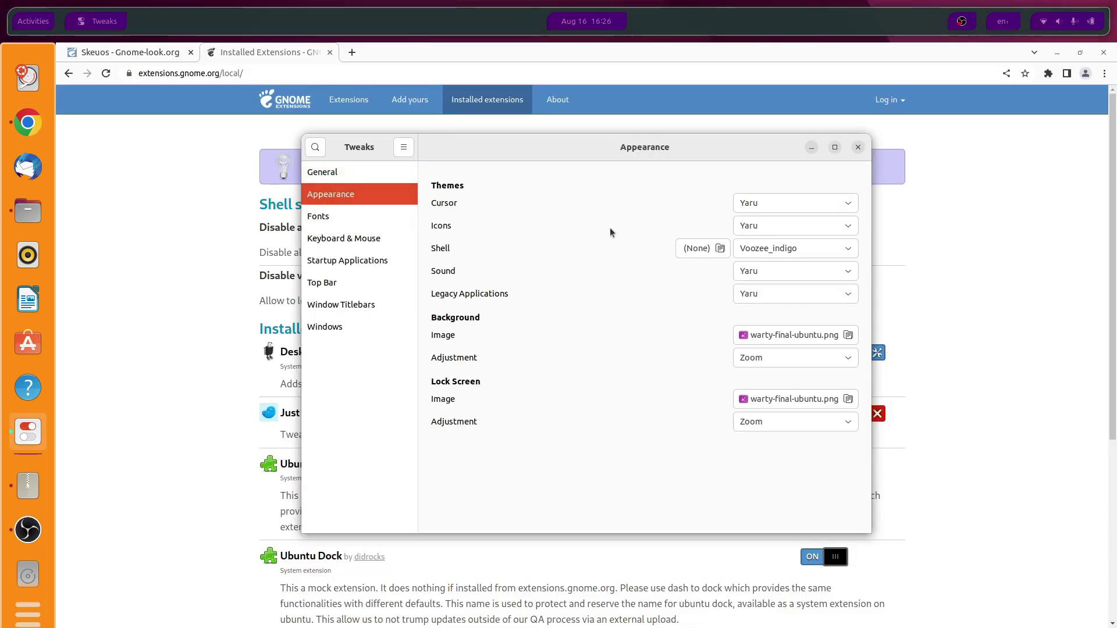
{"action": "left_click", "coordinate": [760, 297]}
{"action": "left_click", "coordinate": [766, 278]}
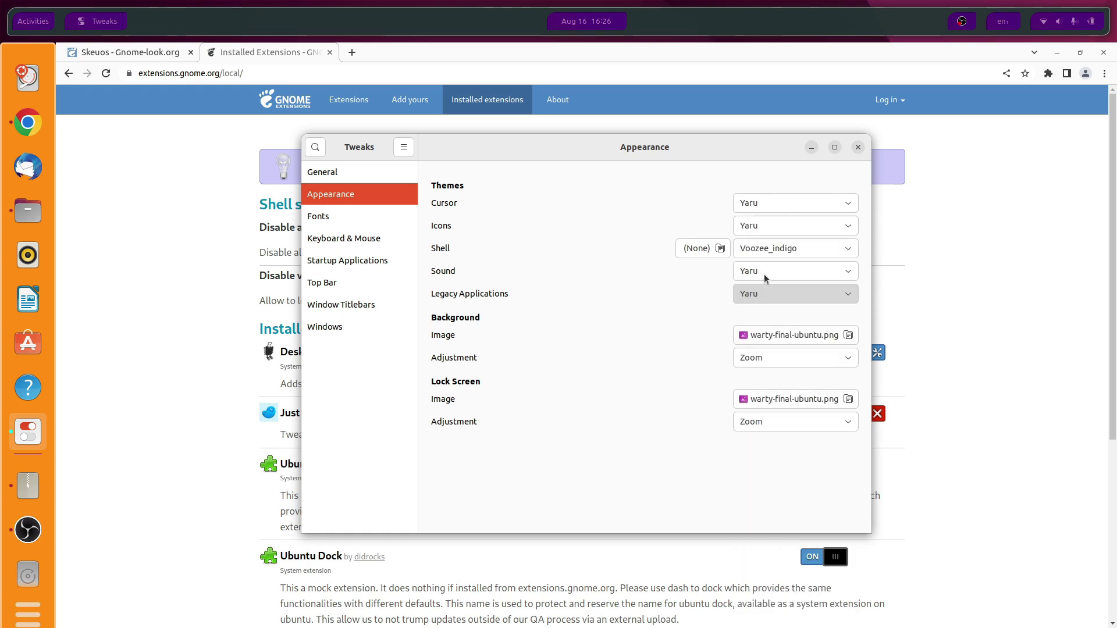
{"action": "left_click_drag", "start_coordinate": [674, 156], "coordinate": [592, 152]}
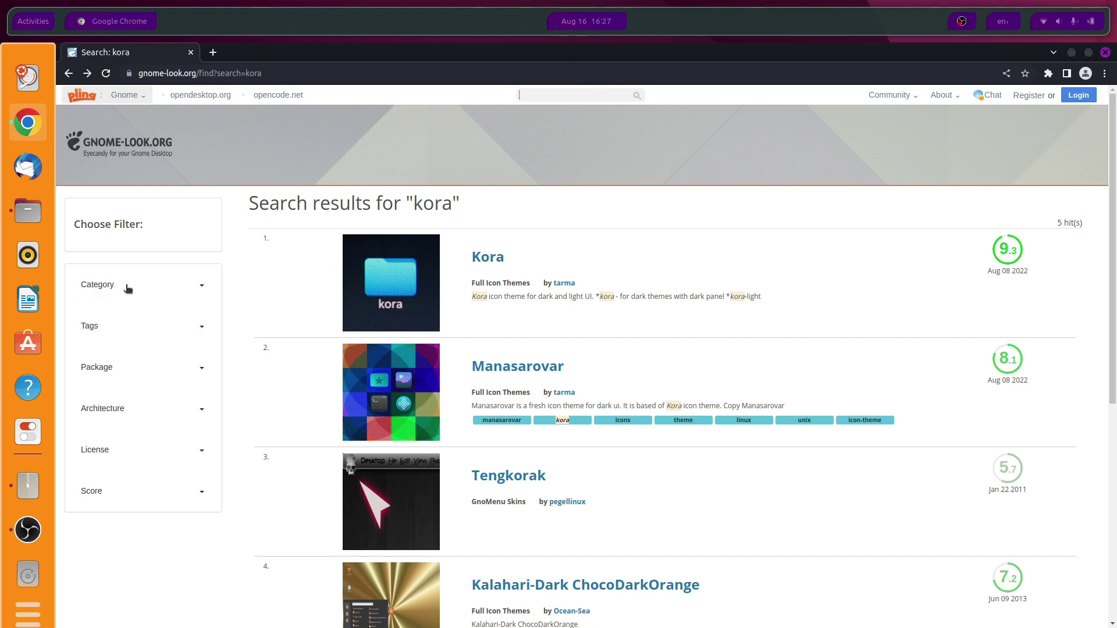
Step: Search 'gnome shell extensions', go to Installed extensions and open Just Perfection's settings
{"action": "left_click", "coordinate": [445, 70]}
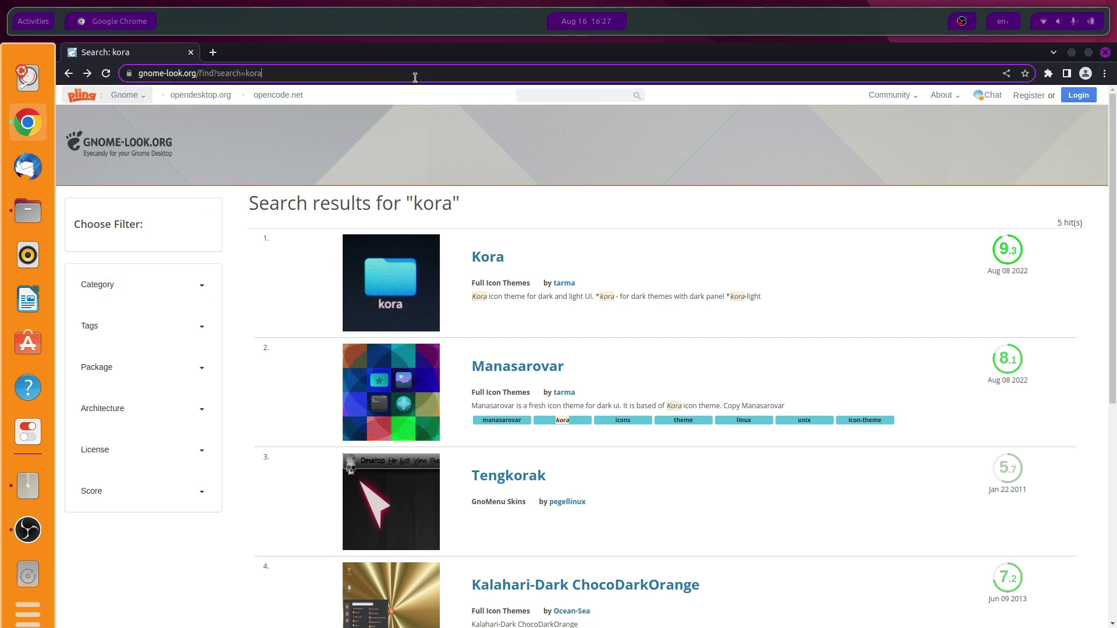
{"action": "type", "text": "gnome shell extensions"}
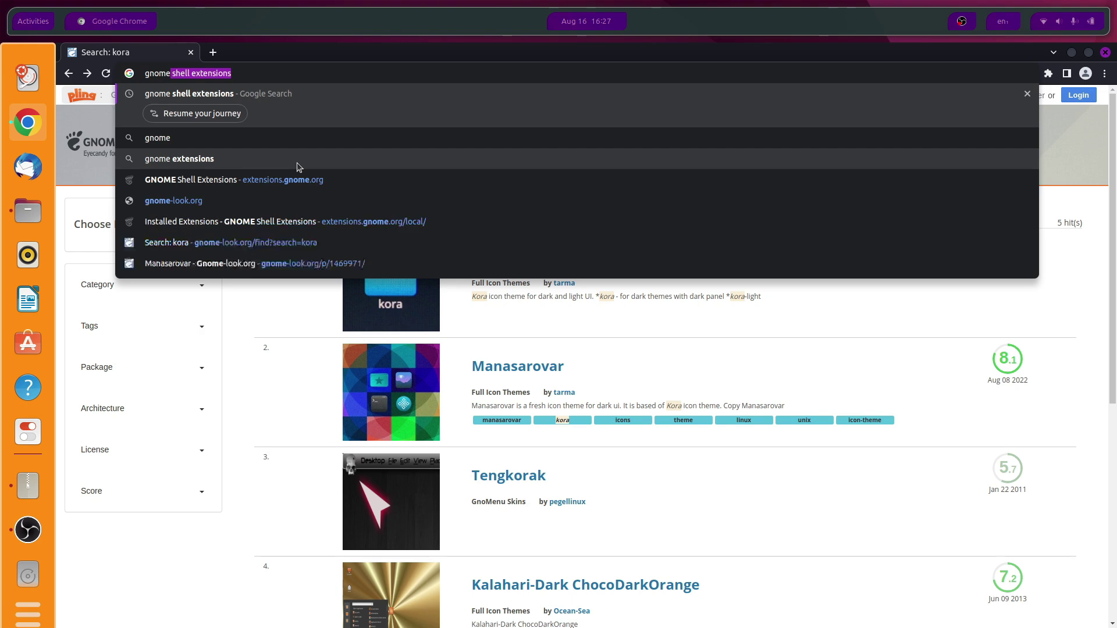
{"action": "key", "text": "Return"}
{"action": "left_click", "coordinate": [198, 214]}
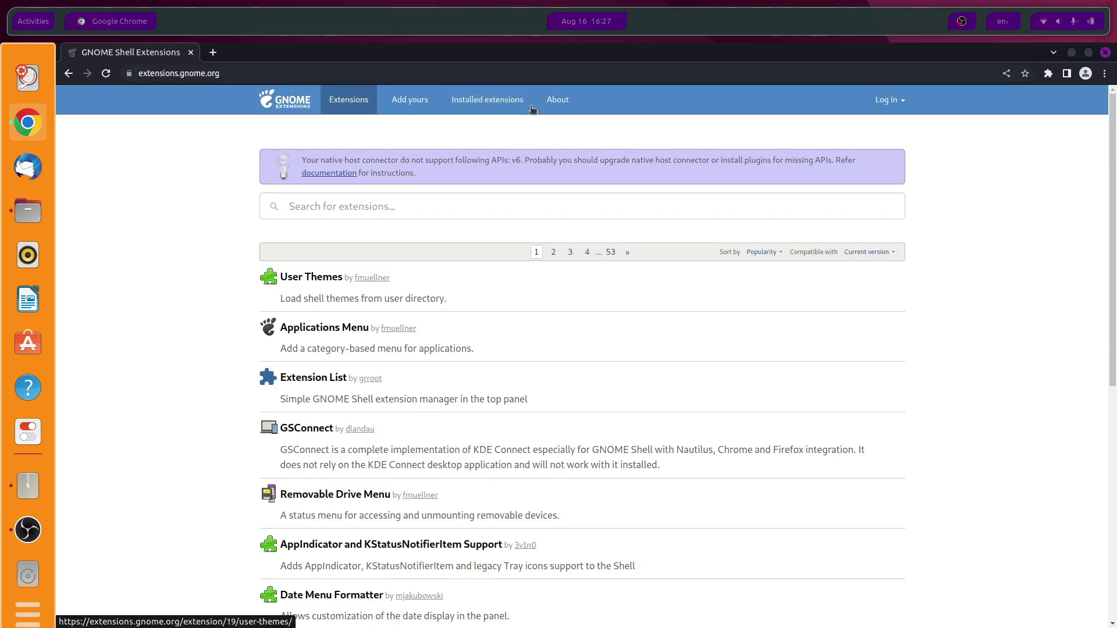
{"action": "left_click", "coordinate": [507, 98]}
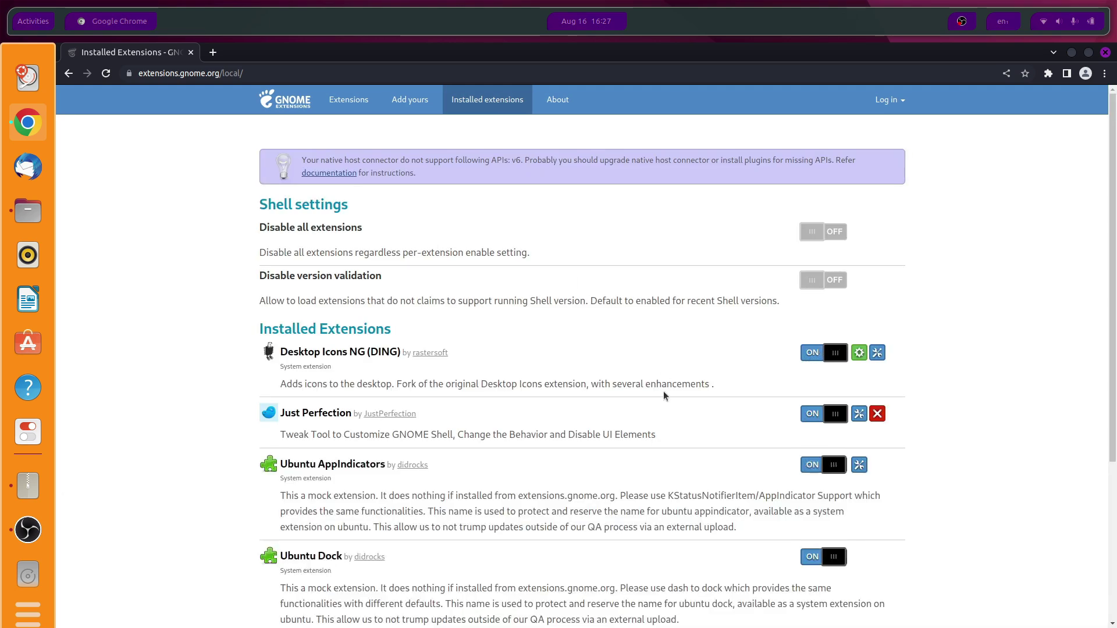
{"action": "scroll", "coordinate": [867, 325], "scroll_direction": "down", "scroll_amount": 3}
{"action": "left_click", "coordinate": [860, 322]}
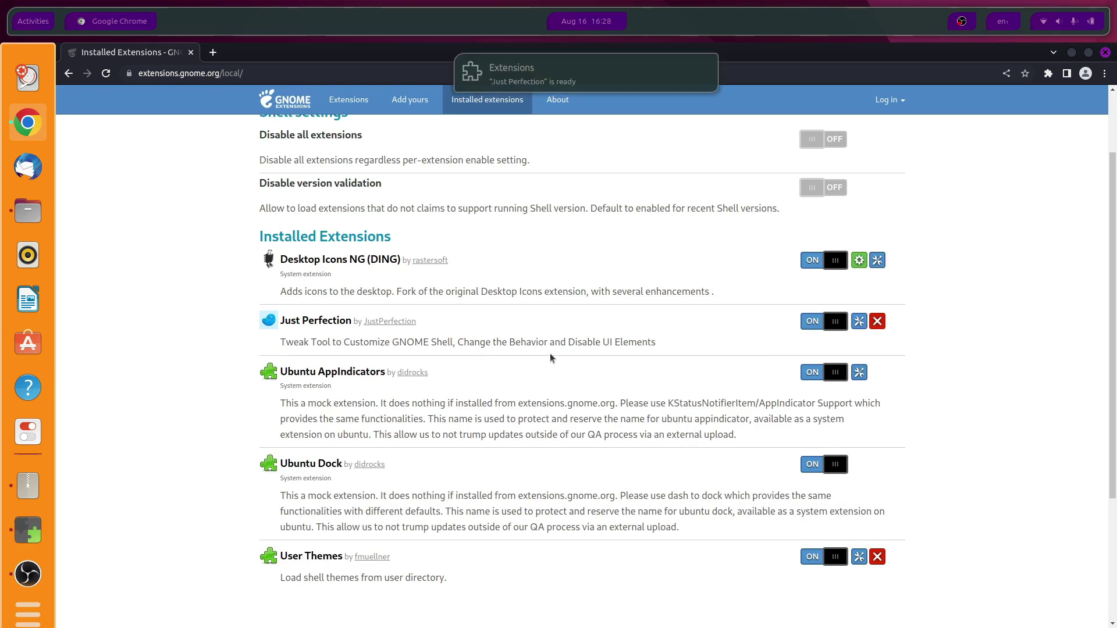
Step: Set Just Perfection's animation speed to Slow in the Customize tab
{"action": "left_click", "coordinate": [384, 58]}
{"action": "left_click_drag", "start_coordinate": [420, 64], "coordinate": [688, 100]}
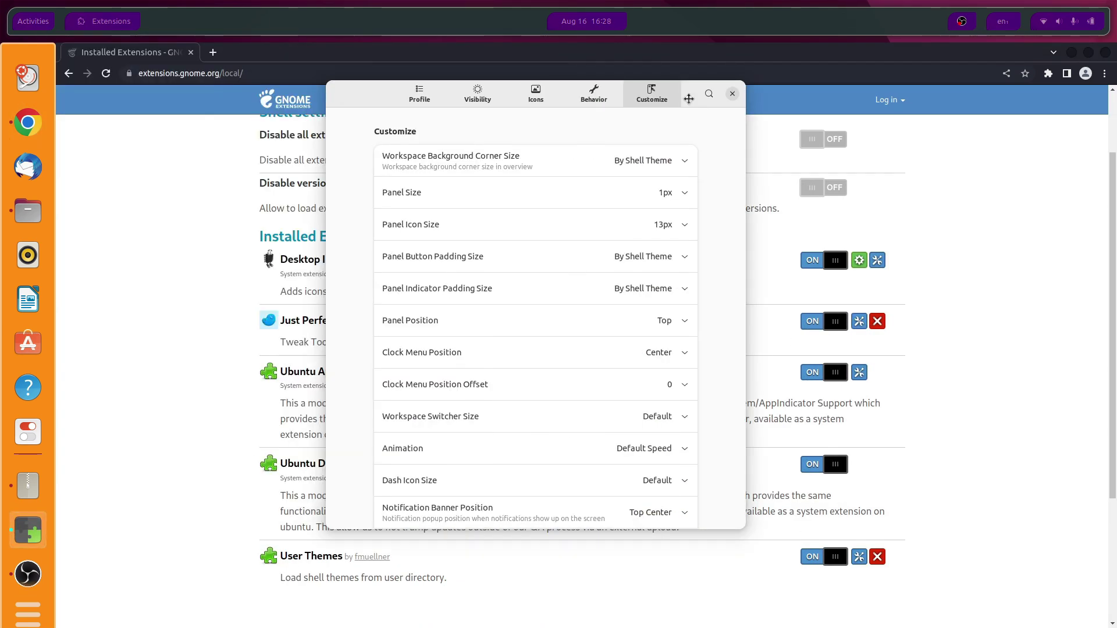
{"action": "scroll", "coordinate": [717, 355], "scroll_direction": "down", "scroll_amount": 5}
{"action": "scroll", "coordinate": [623, 353], "scroll_direction": "up", "scroll_amount": 5}
{"action": "left_click", "coordinate": [656, 449]}
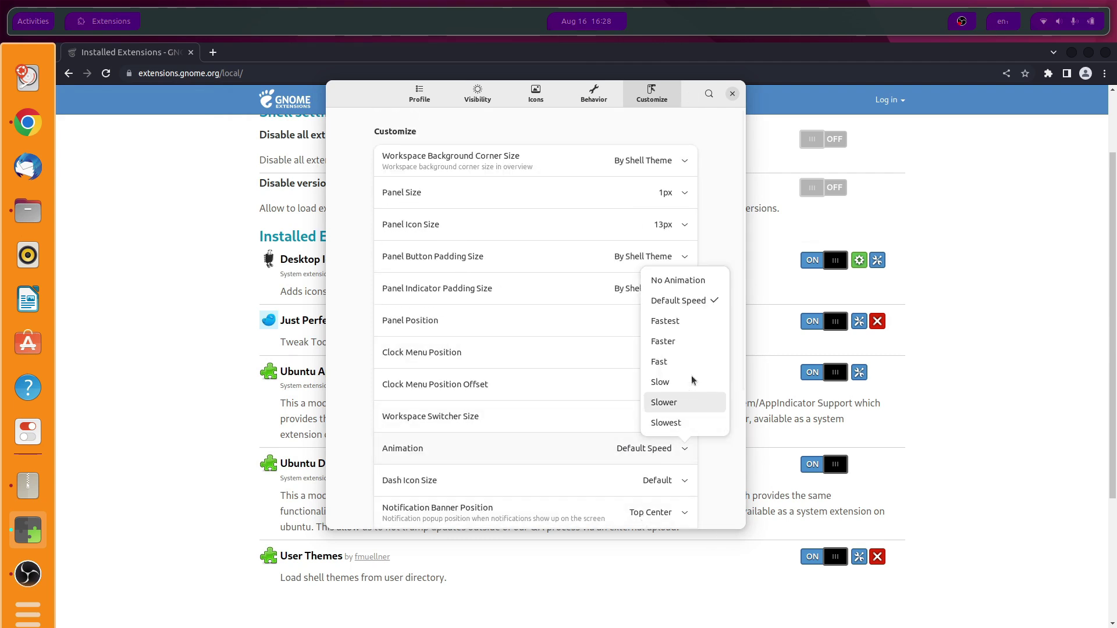
{"action": "left_click", "coordinate": [664, 401]}
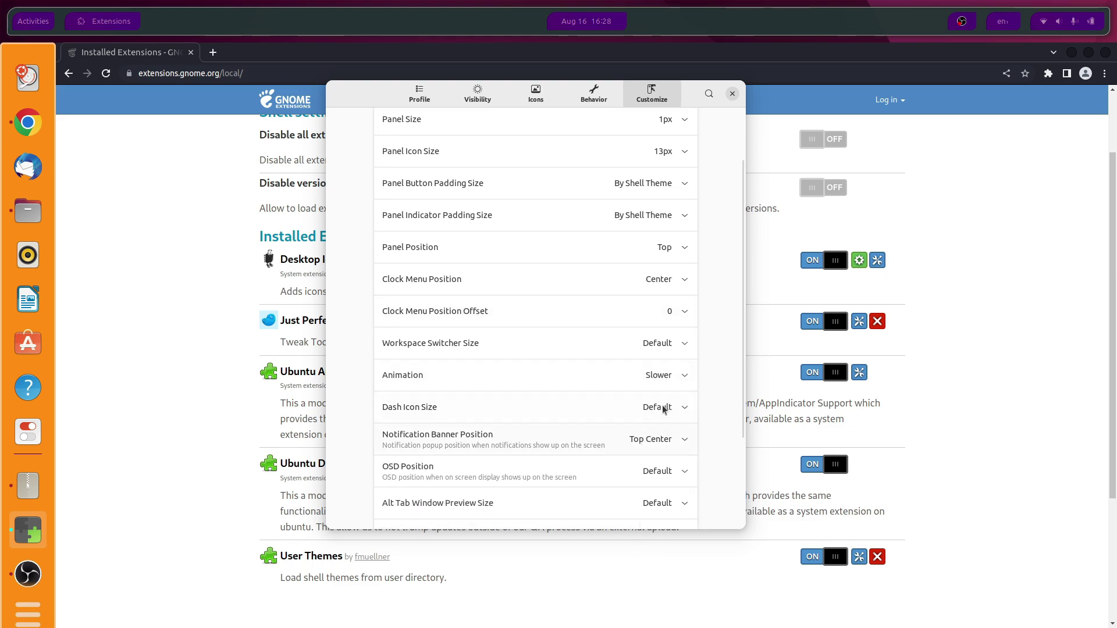
{"action": "left_click", "coordinate": [33, 21]}
{"action": "left_click", "coordinate": [33, 21]}
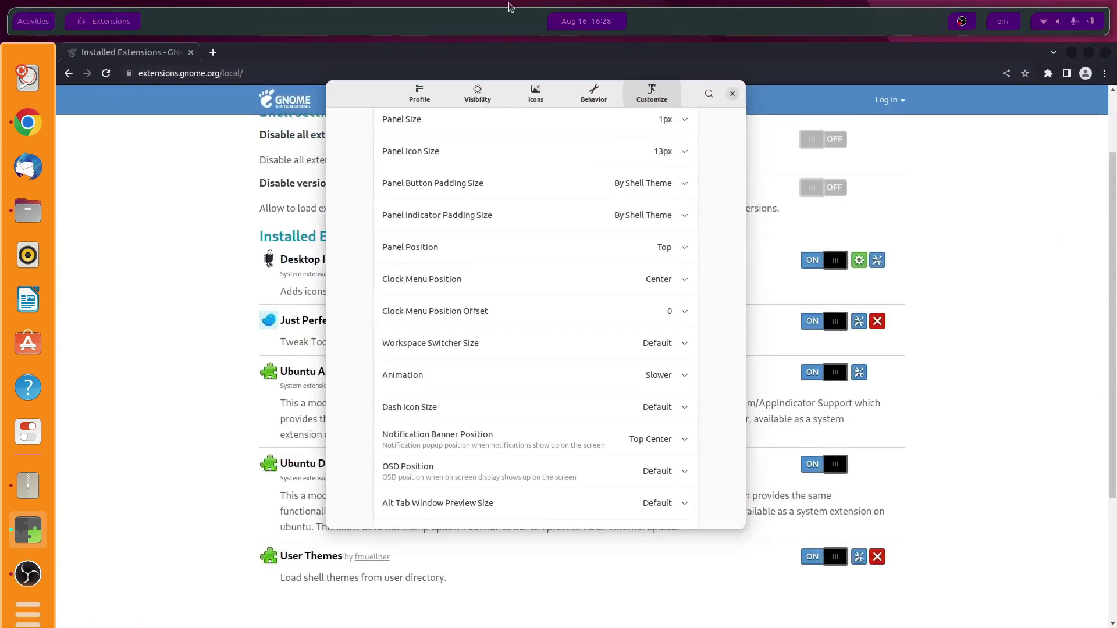
{"action": "left_click", "coordinate": [669, 374]}
{"action": "left_click", "coordinate": [669, 497]}
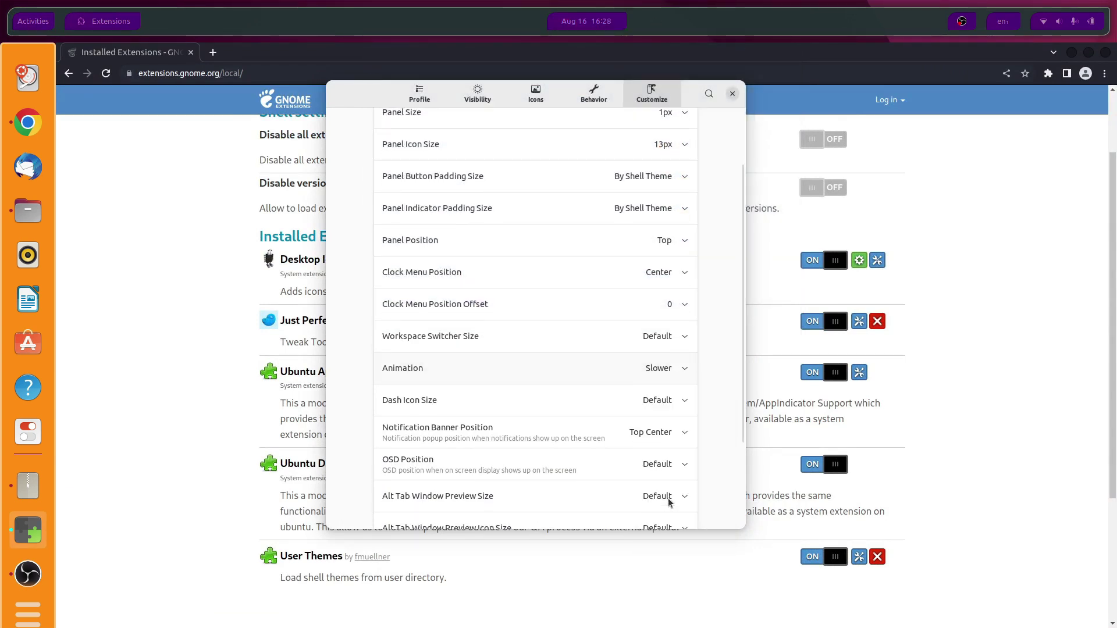
Step: Turn off the Dash in Just Perfection's Visibility settings
{"action": "scroll", "coordinate": [684, 402], "scroll_direction": "up", "scroll_amount": 3}
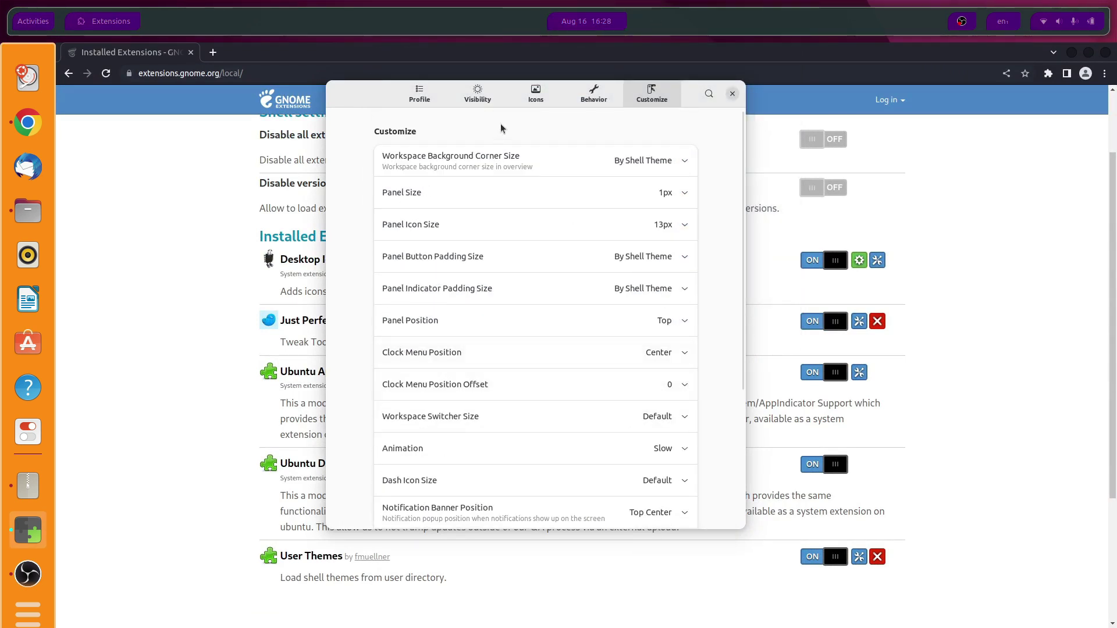
{"action": "left_click", "coordinate": [477, 93]}
{"action": "scroll", "coordinate": [692, 386], "scroll_direction": "down", "scroll_amount": 3}
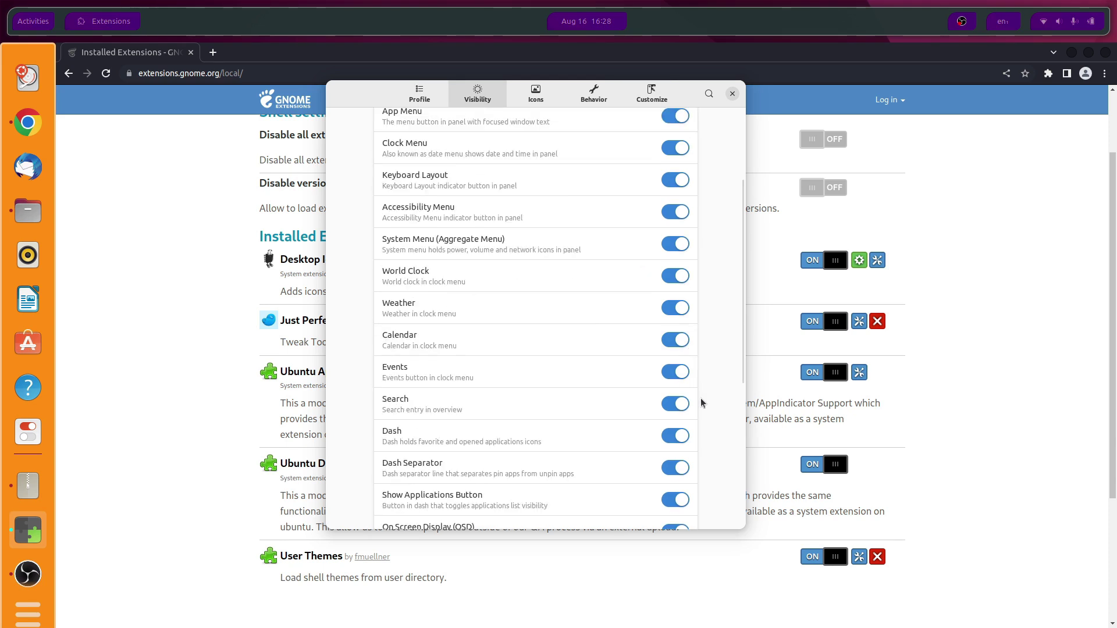
{"action": "left_click", "coordinate": [675, 436]}
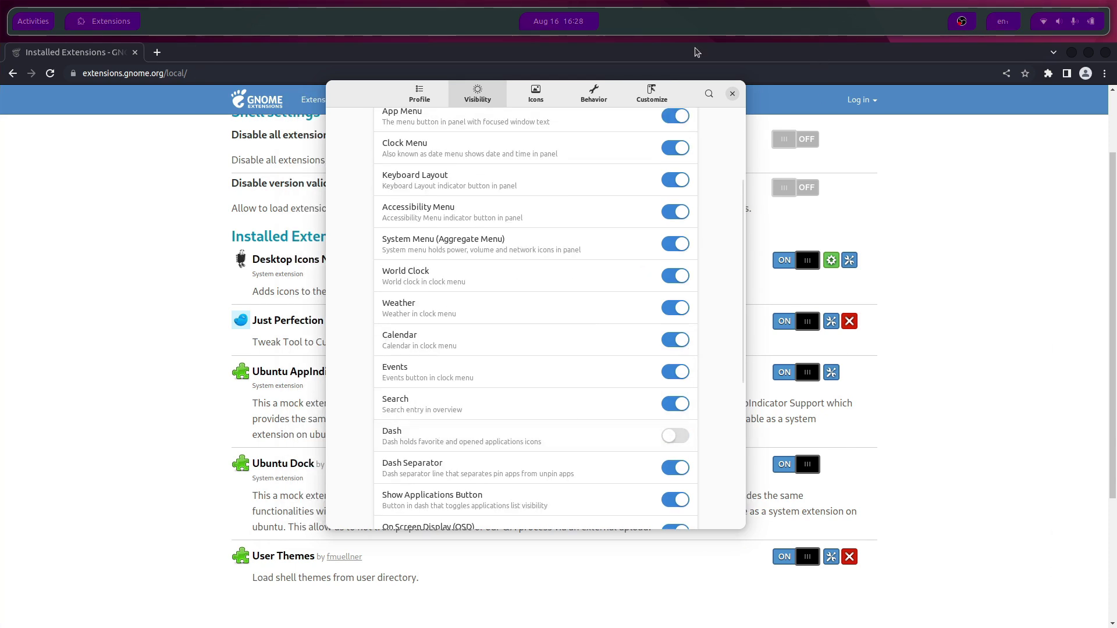
Step: Close Just Perfection's settings and bring up the Activities overview for an app search
{"action": "left_click", "coordinate": [733, 94]}
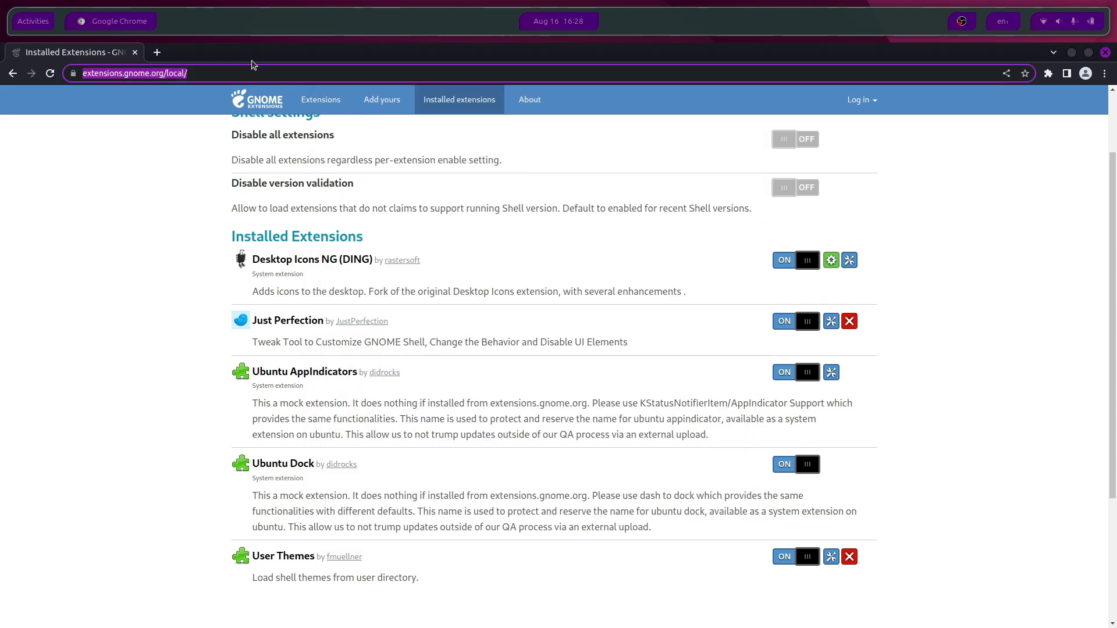
{"action": "key", "text": "super"}
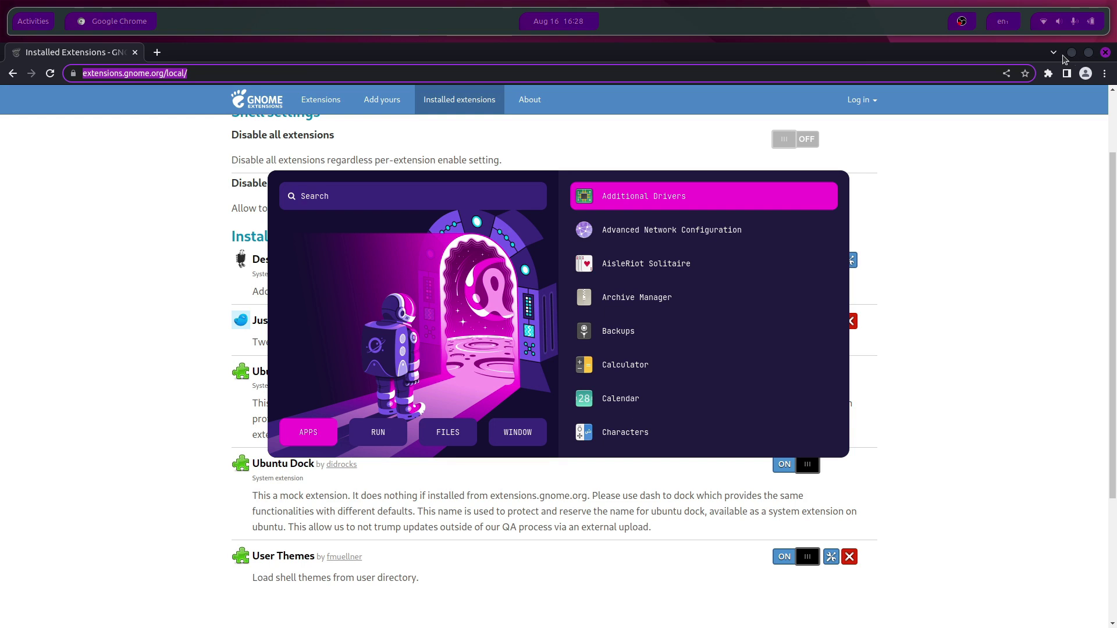
{"action": "left_click", "coordinate": [897, 72]}
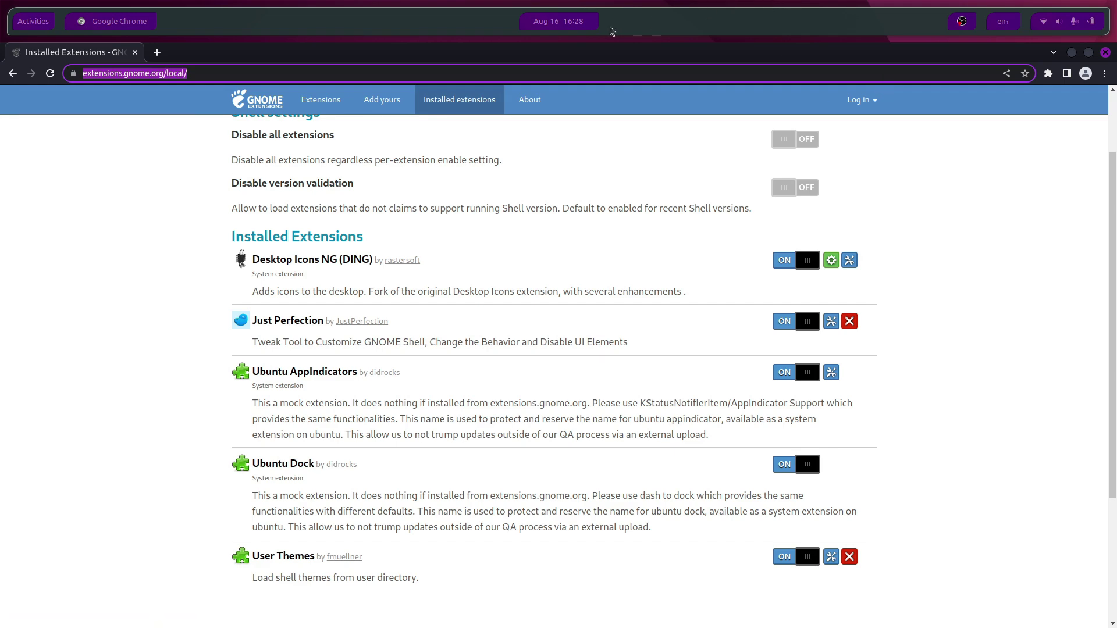
{"action": "key", "text": "super"}
Step: Launch Files and copy the Lesath folder from the New Volume drive
{"action": "type", "text": "fil"}
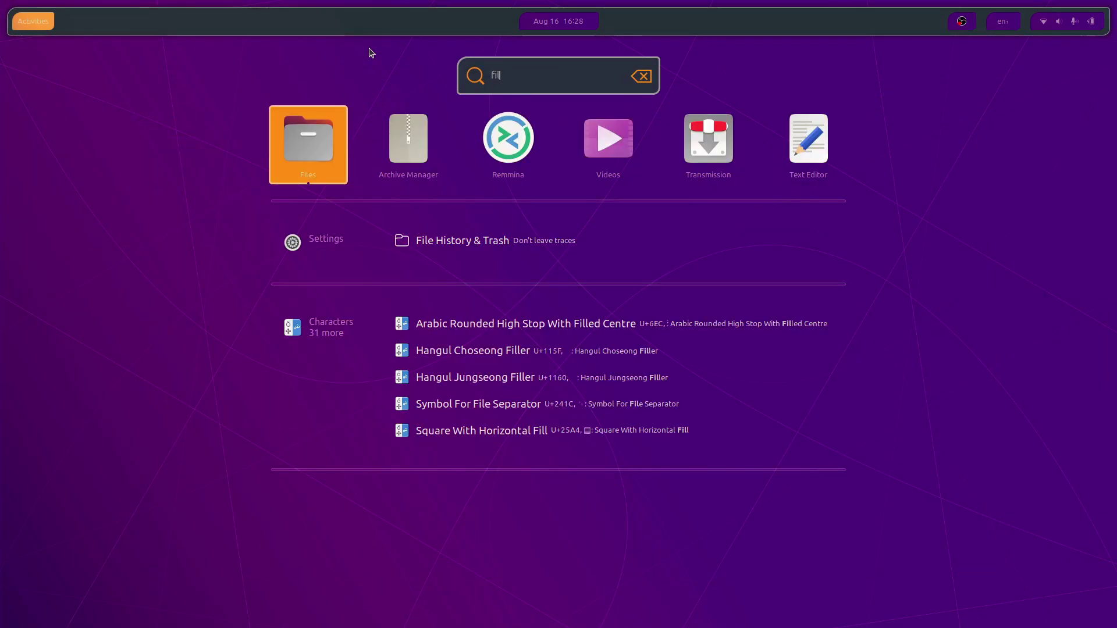
{"action": "left_click", "coordinate": [302, 161]}
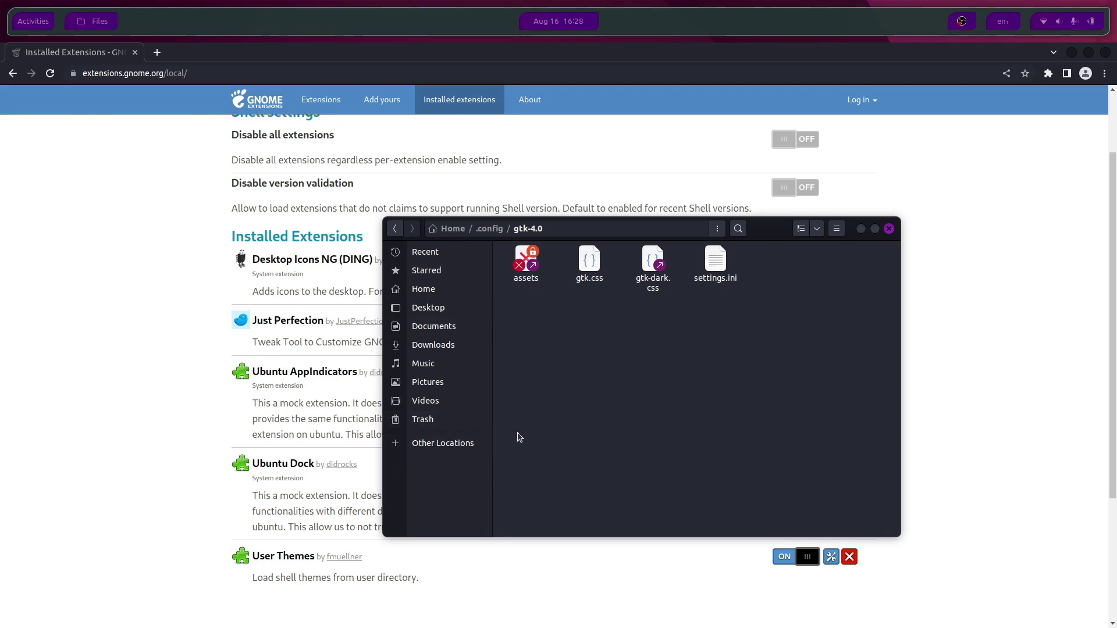
{"action": "left_click", "coordinate": [465, 444]}
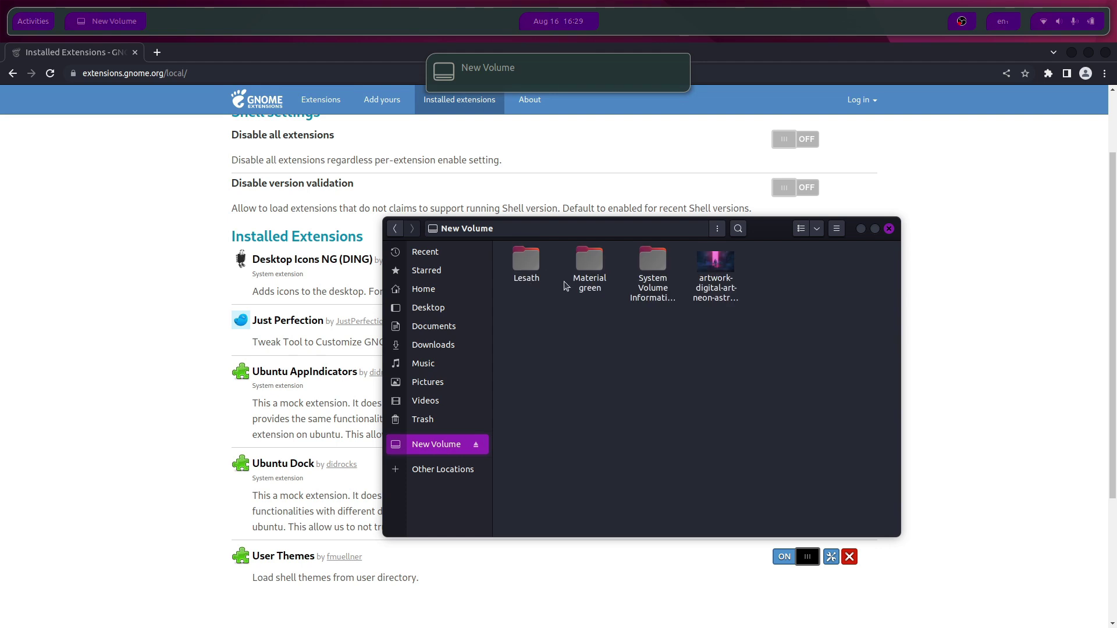
{"action": "left_click", "coordinate": [1071, 55]}
{"action": "left_click", "coordinate": [1071, 54]}
{"action": "left_click", "coordinate": [527, 259]}
{"action": "right_click", "coordinate": [526, 263]}
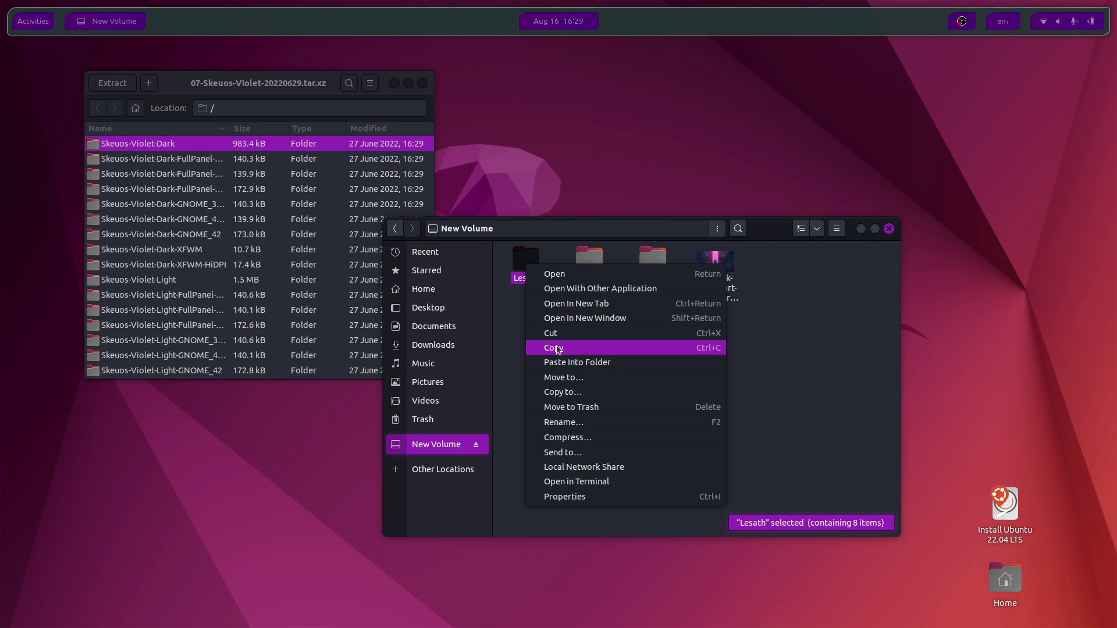
{"action": "left_click", "coordinate": [575, 348]}
Step: Create a conky folder in ~/.config, paste Lesath into it, and open a terminal there
{"action": "left_click", "coordinate": [420, 289]}
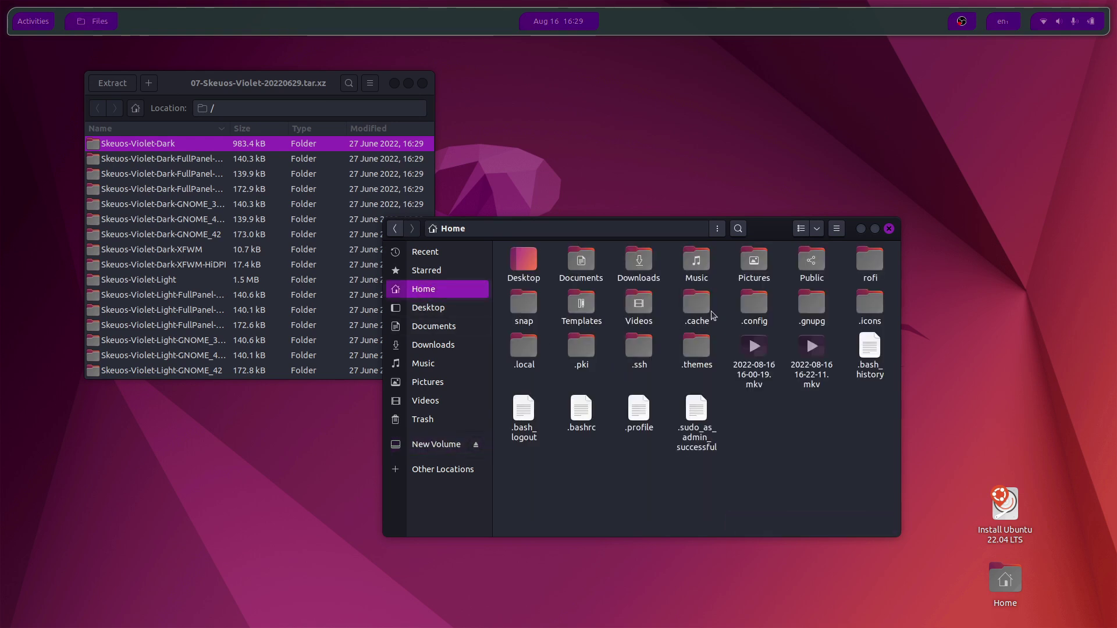
{"action": "double_click", "coordinate": [754, 304]}
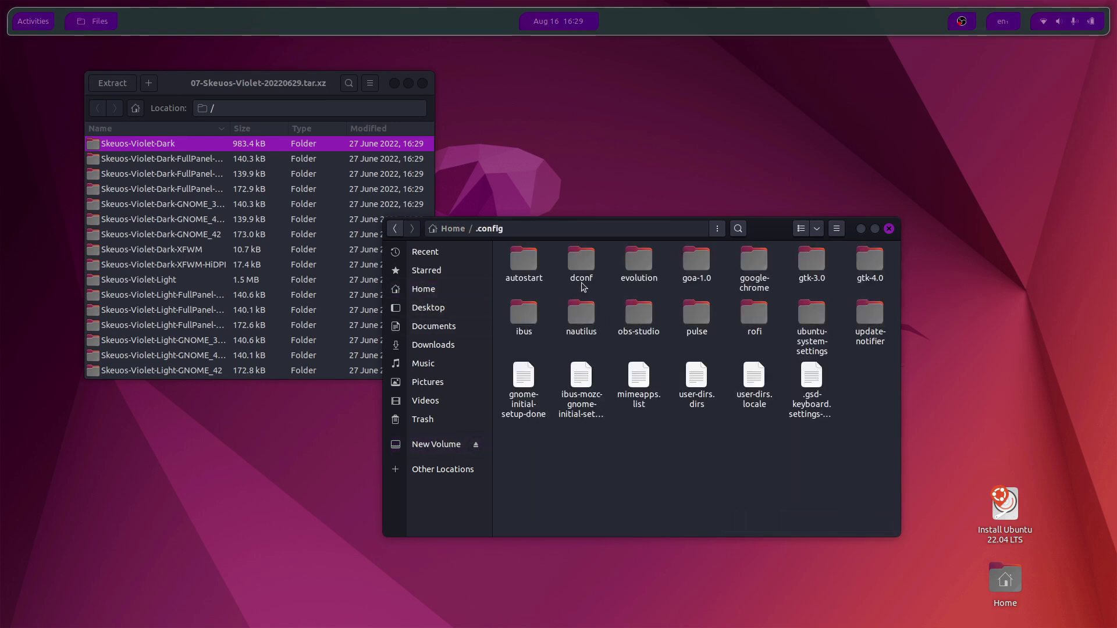
{"action": "key", "text": "ctrl+shift+n"}
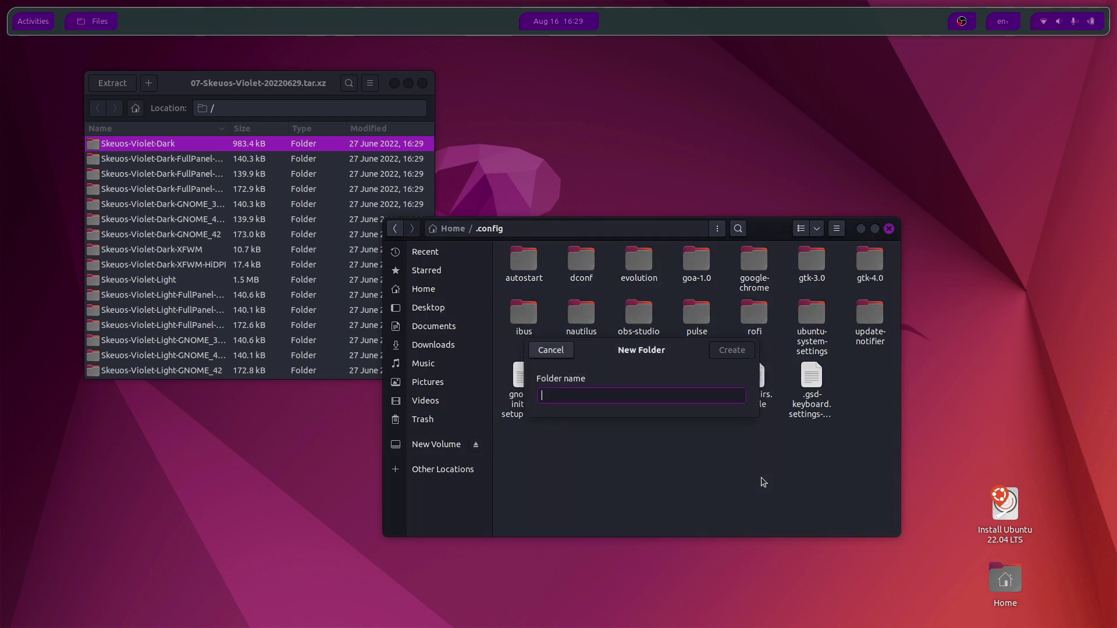
{"action": "type", "text": "conky"}
{"action": "key", "text": "Return"}
{"action": "key", "text": "Return"}
{"action": "key", "text": "ctrl+v"}
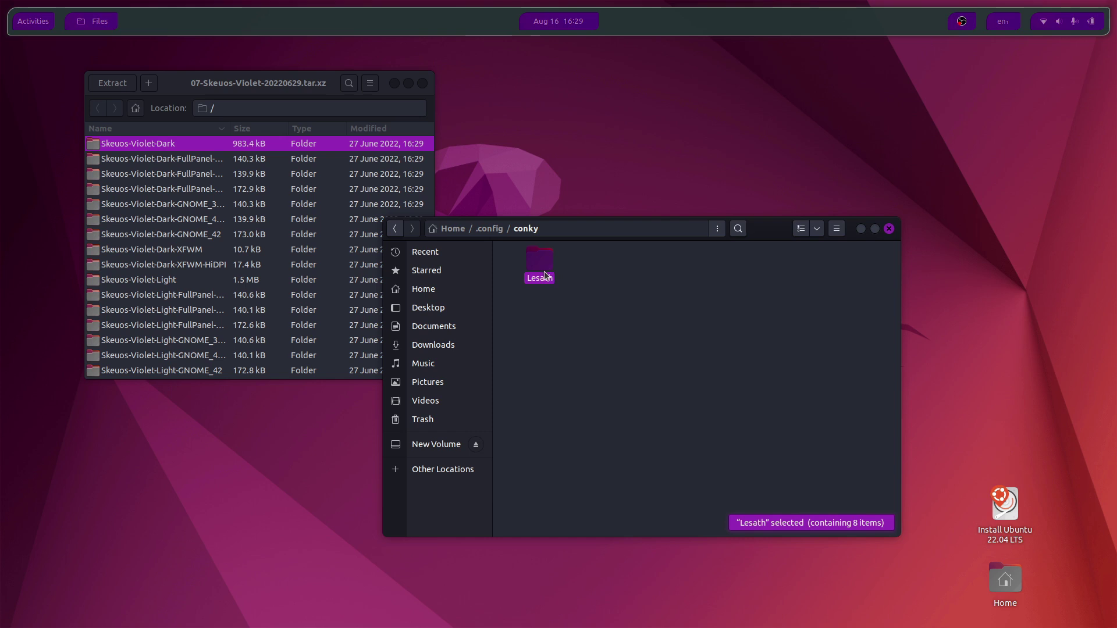
{"action": "double_click", "coordinate": [544, 275]}
{"action": "right_click", "coordinate": [652, 387]}
{"action": "left_click", "coordinate": [693, 449]}
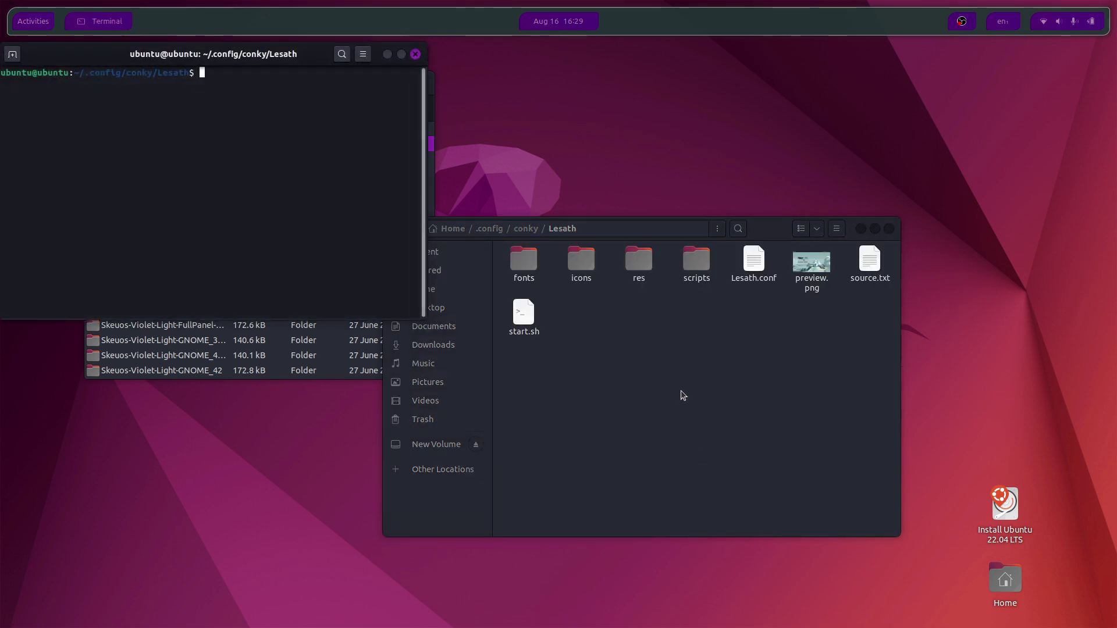
Step: Run ./start.sh to launch conky, then open Lesath.conf for editing
{"action": "type", "text": "./start.sh"}
{"action": "key", "text": "Return"}
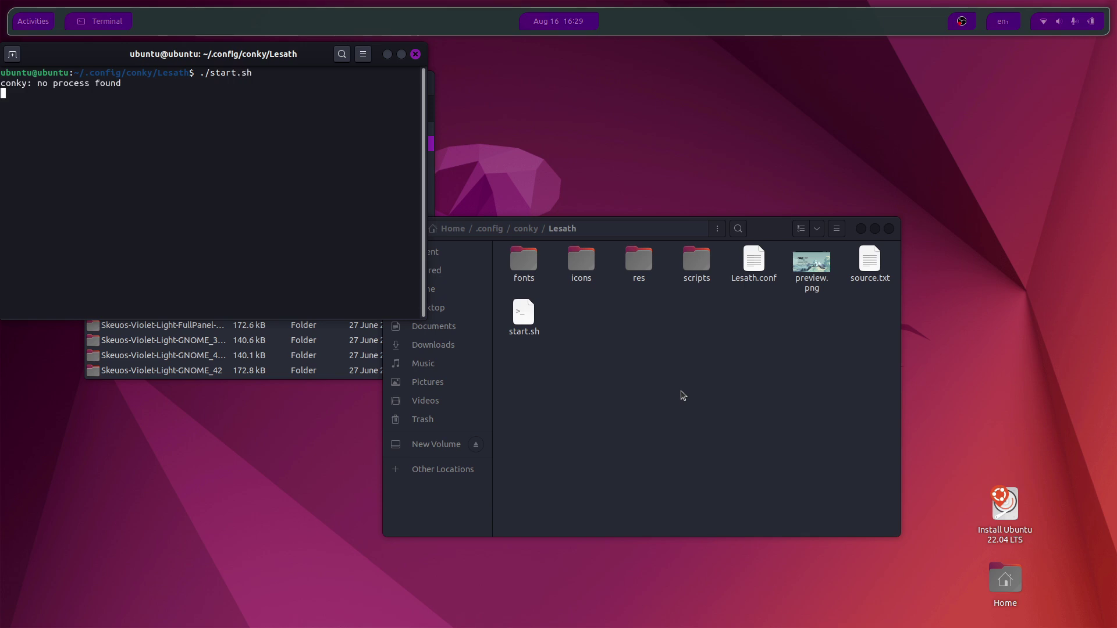
{"action": "left_click_drag", "start_coordinate": [254, 58], "coordinate": [797, 272]}
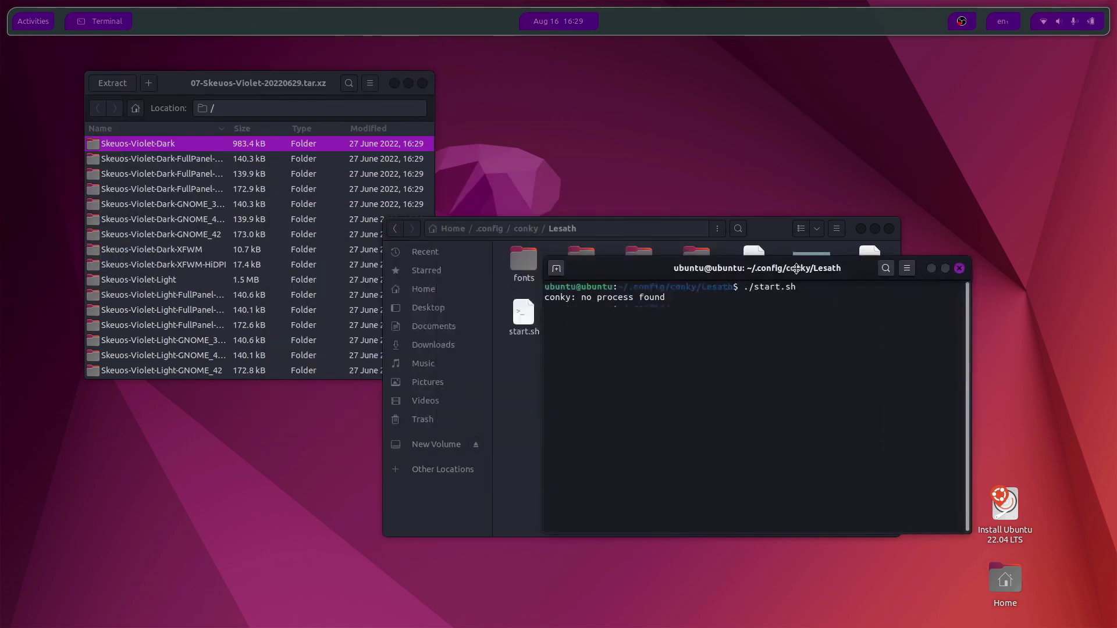
{"action": "left_click", "coordinate": [394, 84]}
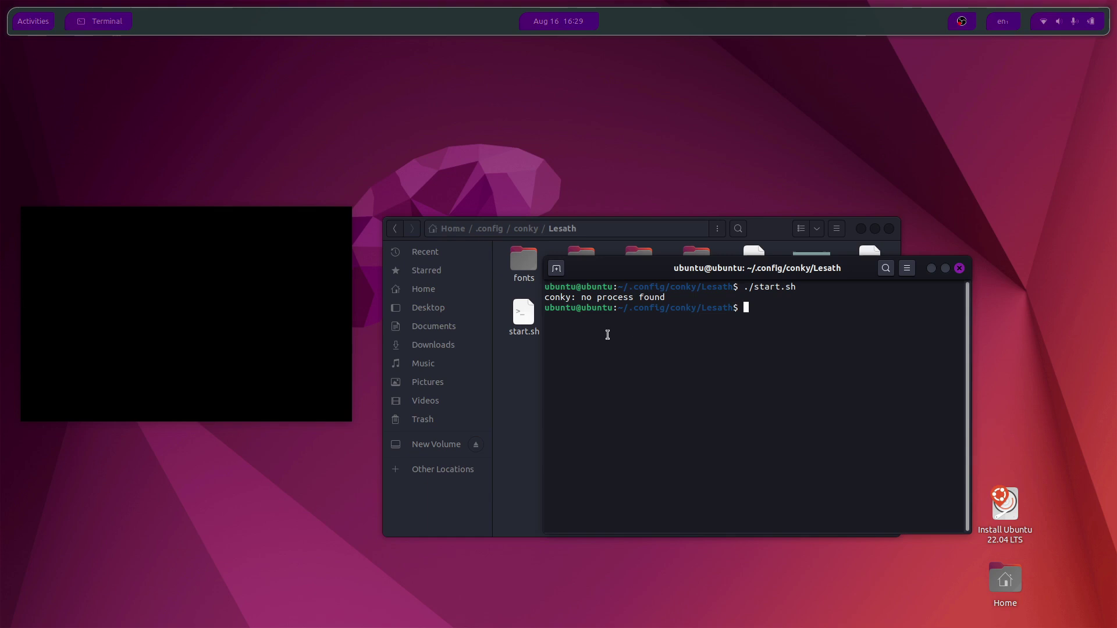
{"action": "left_click", "coordinate": [522, 409]}
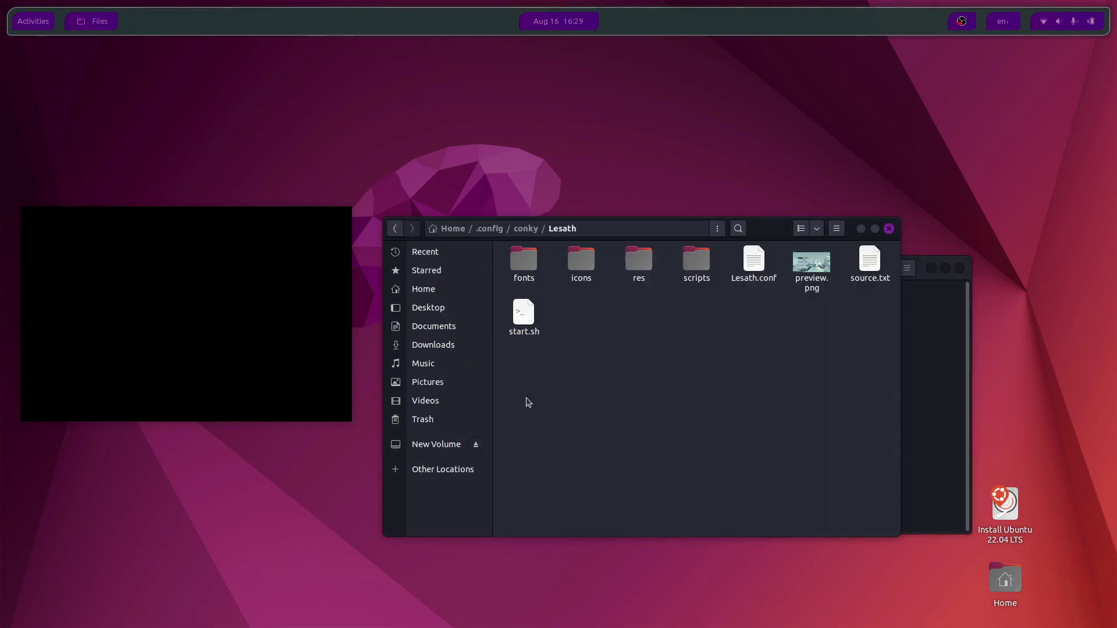
{"action": "left_click_drag", "start_coordinate": [776, 226], "coordinate": [709, 204]}
{"action": "double_click", "coordinate": [686, 240]}
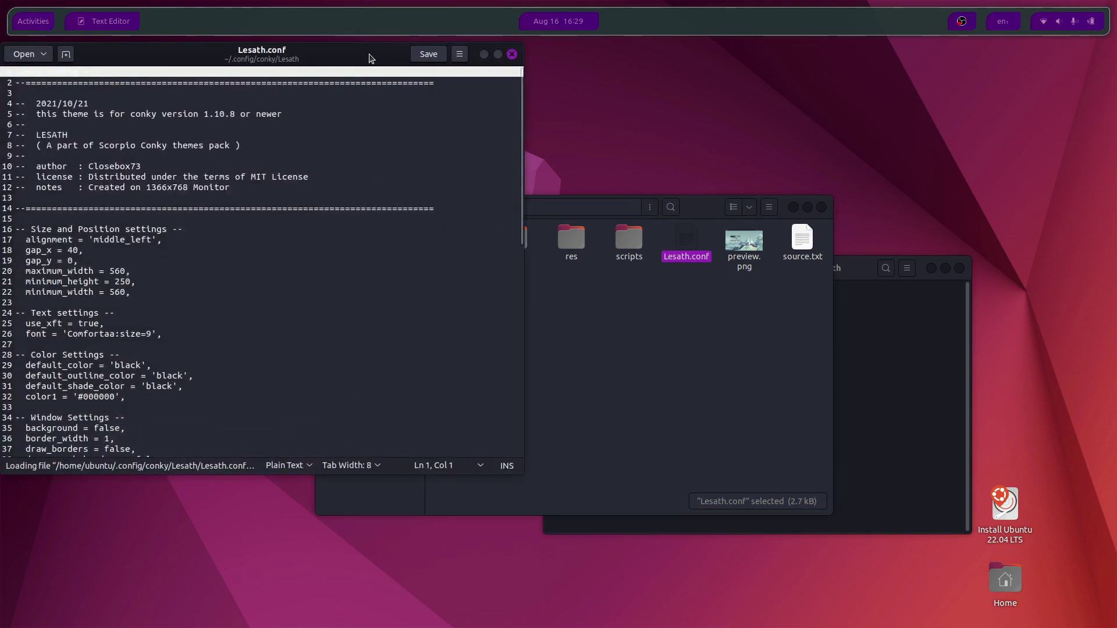
Step: In Lesath.conf set default_color to white and own_window_argb_visual to true, and save
{"action": "left_click_drag", "start_coordinate": [369, 58], "coordinate": [609, 90]}
{"action": "scroll", "coordinate": [435, 389], "scroll_direction": "down", "scroll_amount": 4}
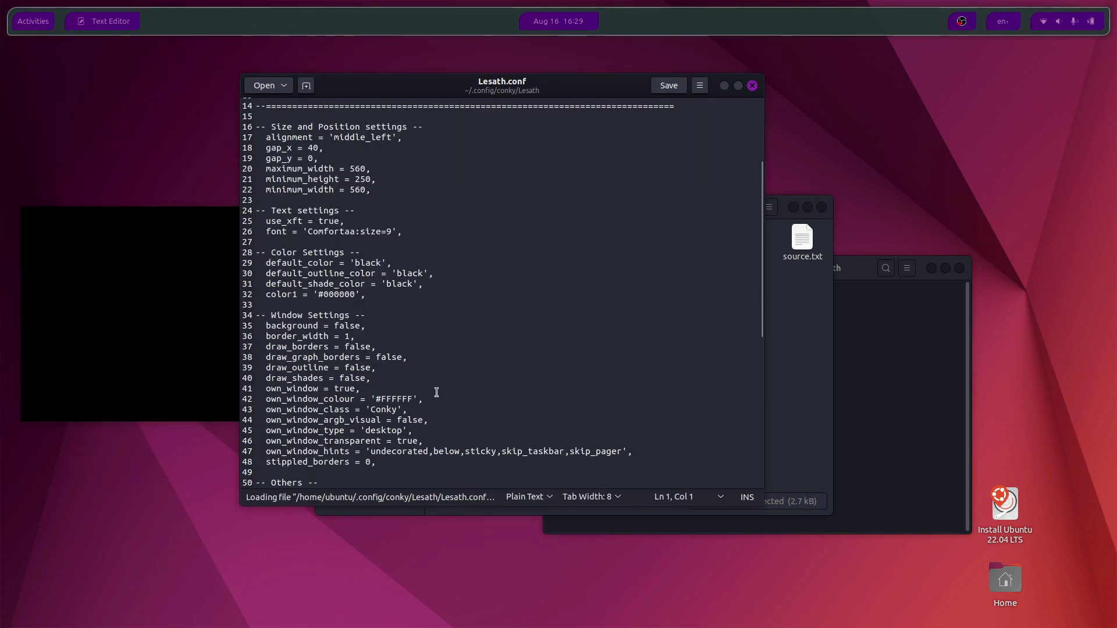
{"action": "double_click", "coordinate": [370, 264]}
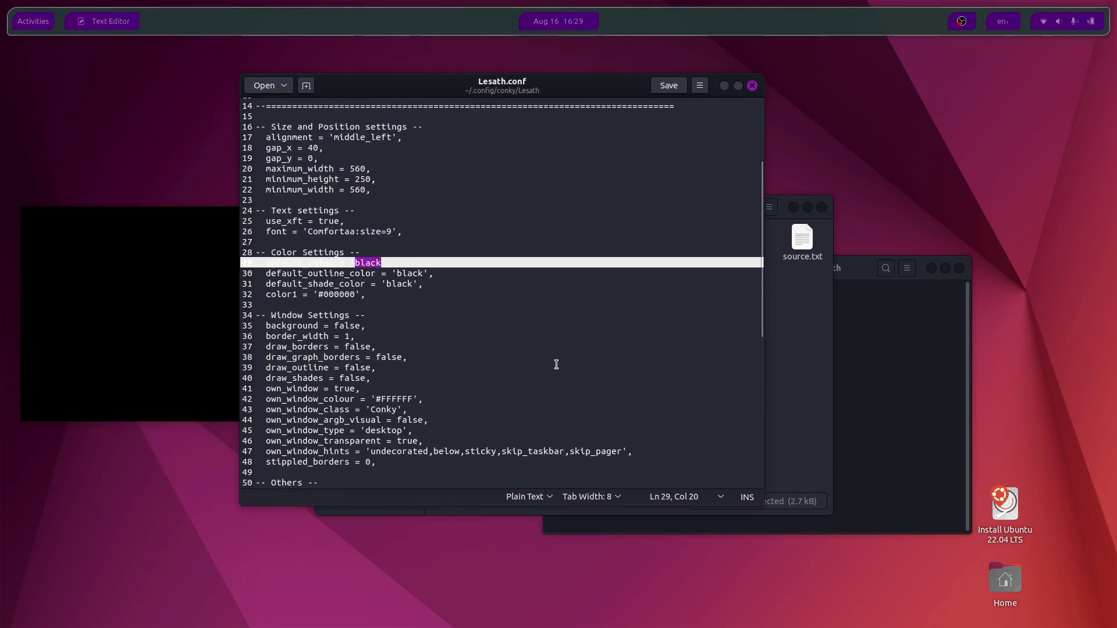
{"action": "type", "text": "whi"}
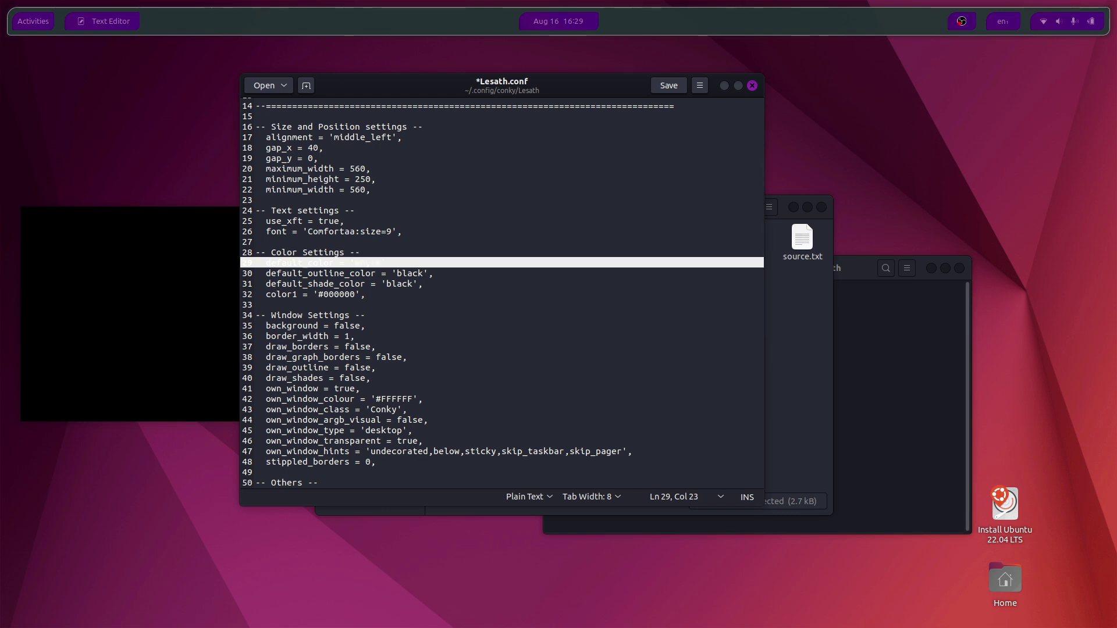
{"action": "type", "text": "te"}
{"action": "key", "text": "Down"}
{"action": "key", "text": "Down"}
{"action": "key", "text": "Down"}
{"action": "key", "text": "Down"}
{"action": "key", "text": "Down"}
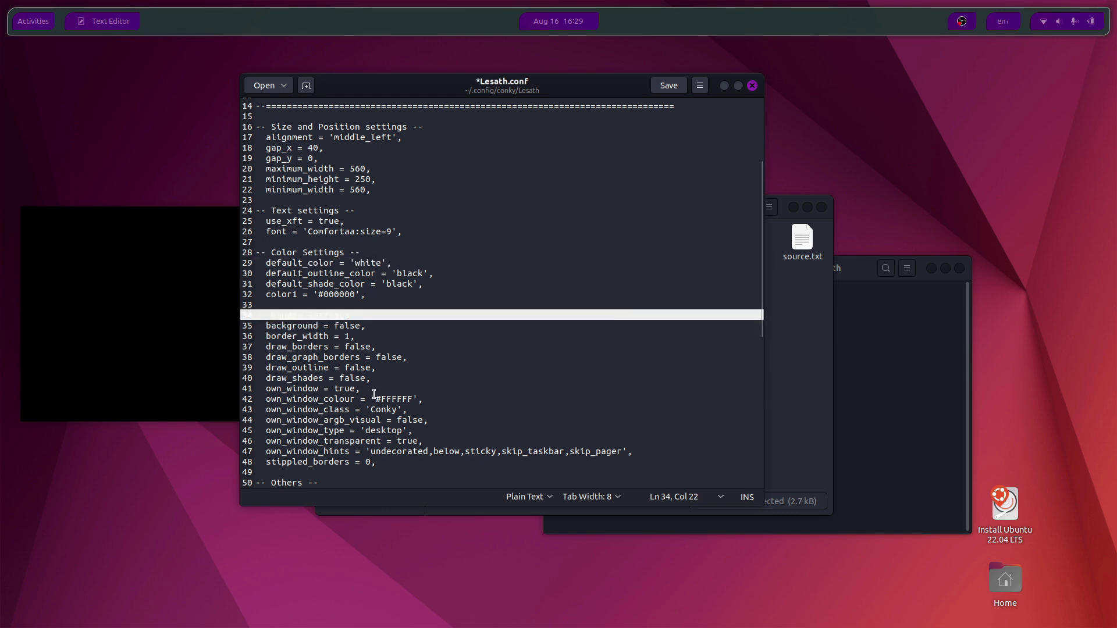
{"action": "double_click", "coordinate": [409, 421]}
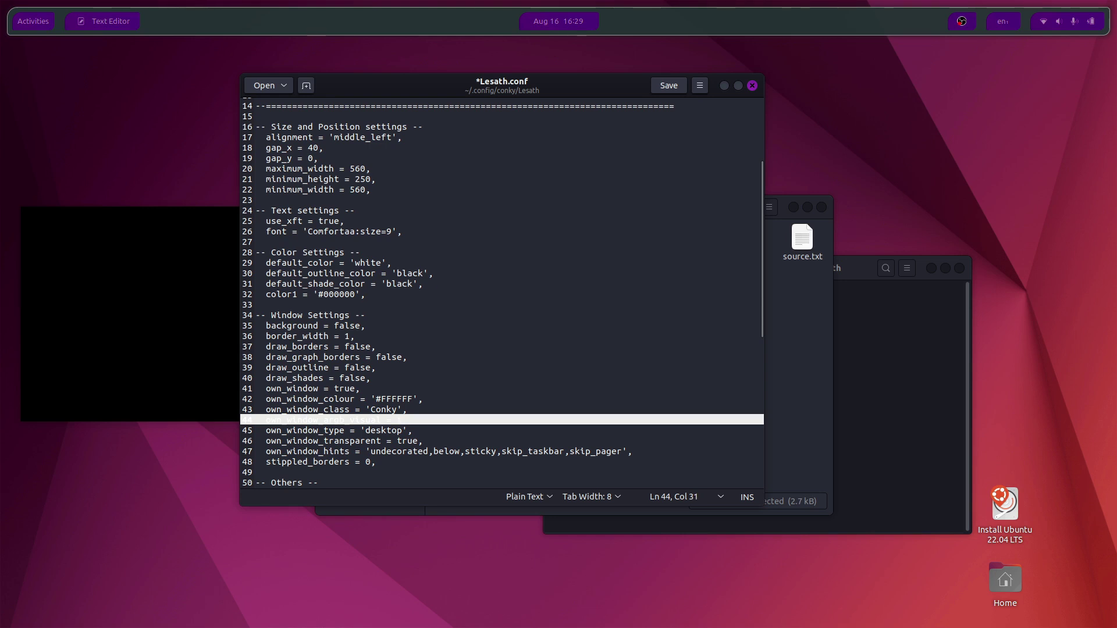
{"action": "key", "text": "ctrl+s"}
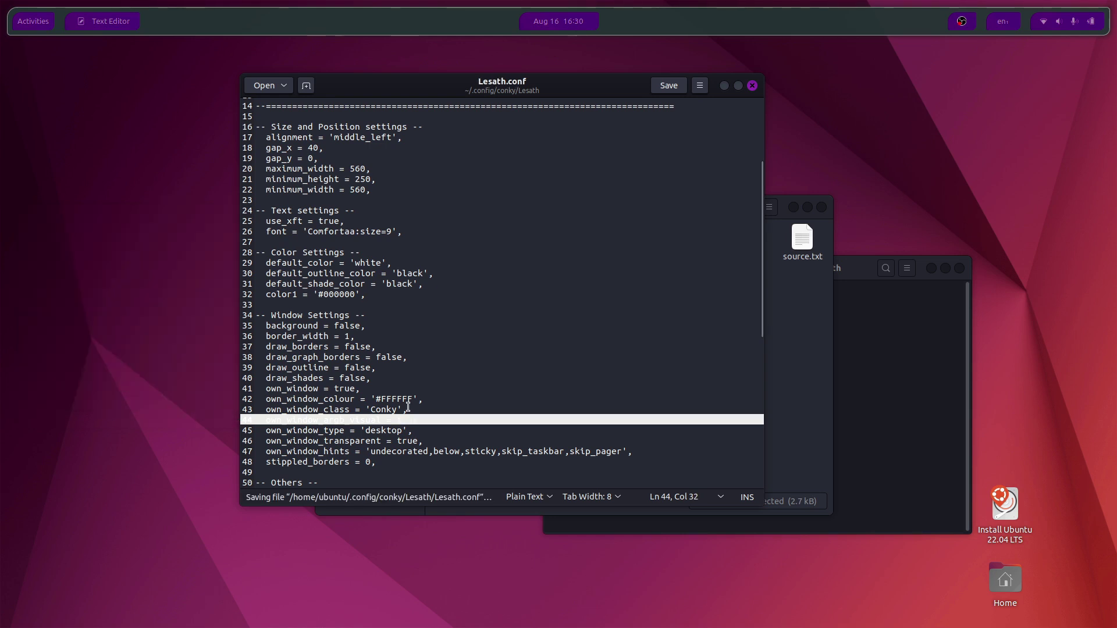
Step: Replace the FFFFFF own_window_colour value with 0 and save the config
{"action": "left_click", "coordinate": [449, 425]}
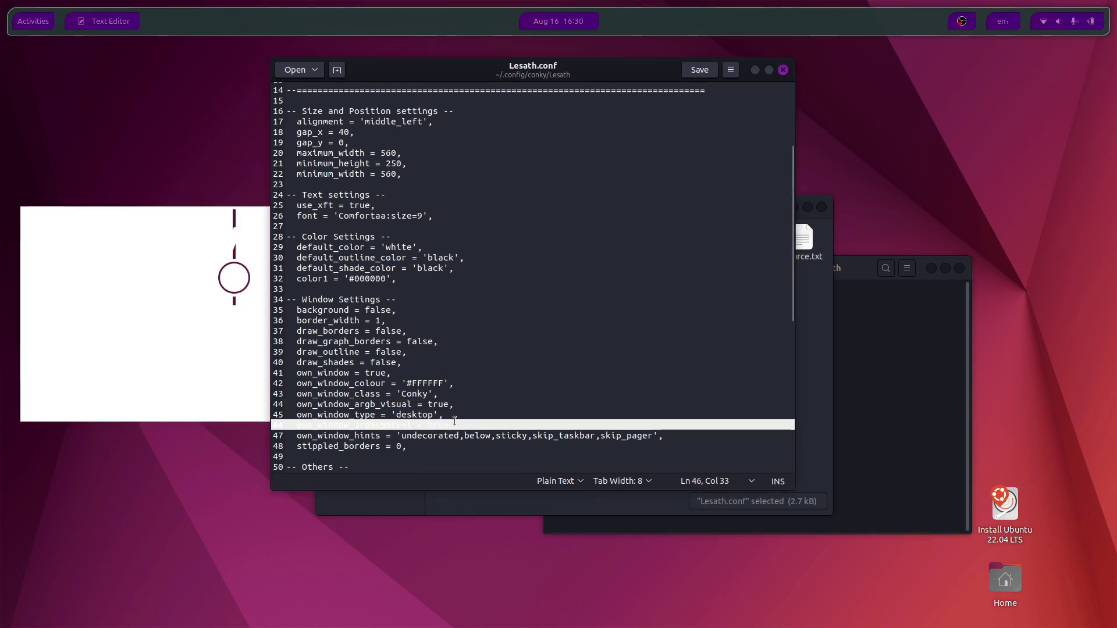
{"action": "double_click", "coordinate": [428, 384]}
{"action": "key", "text": "BackSpace"}
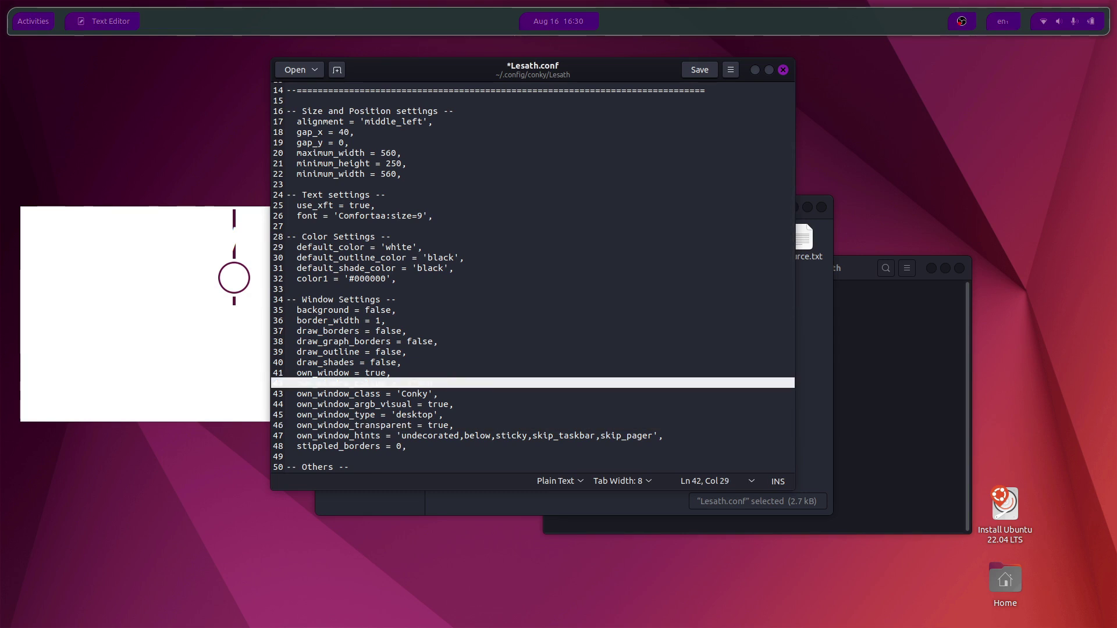
{"action": "key", "text": "ctrl+s"}
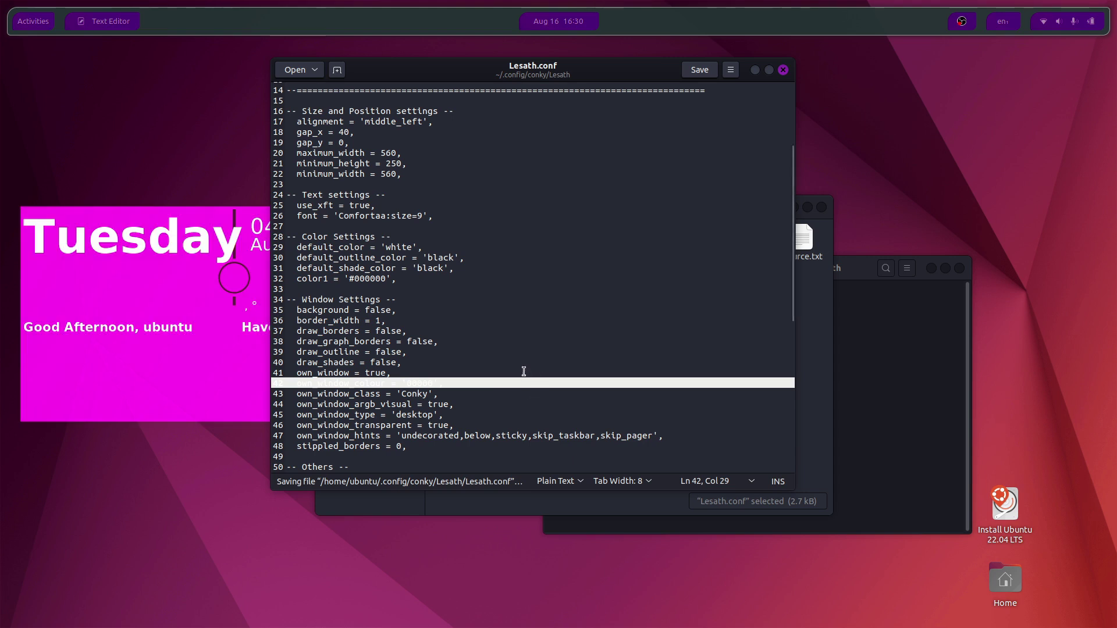
{"action": "type", "text": "0"}
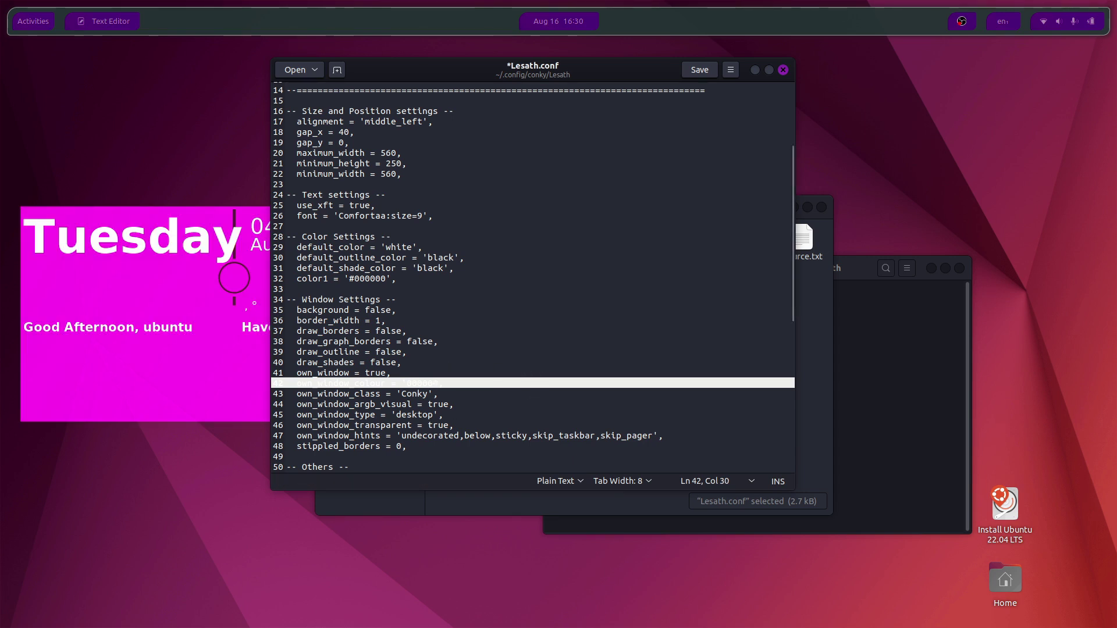
{"action": "key", "text": "ctrl+s"}
Step: Close the editor and install the Bebas Neue Book font from Lesath's fonts folder
{"action": "key", "text": "ctrl+q"}
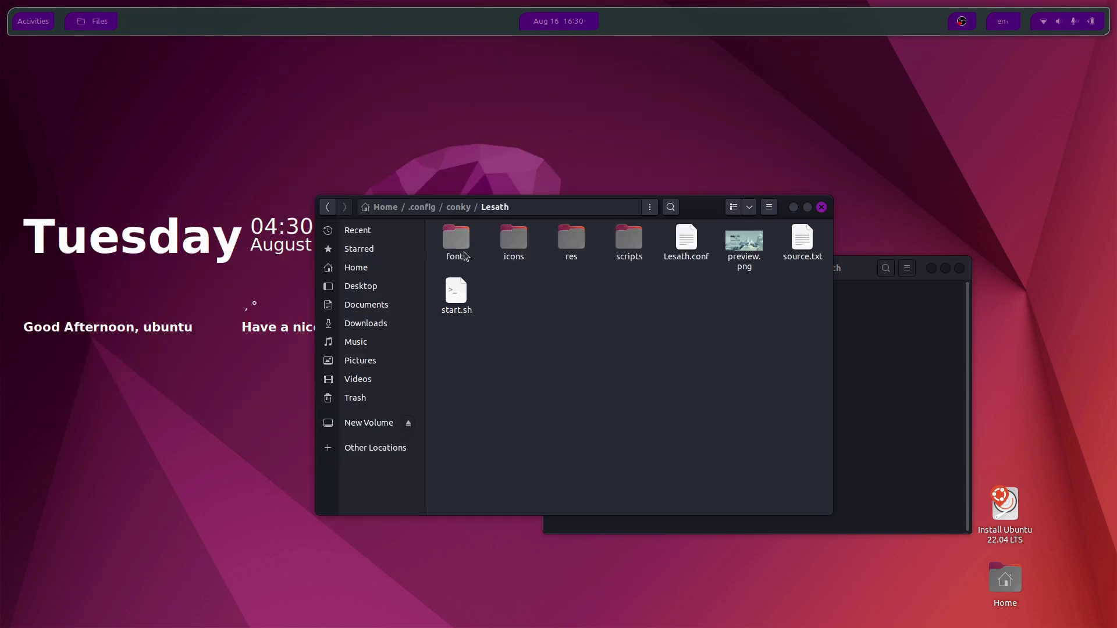
{"action": "left_click_drag", "start_coordinate": [720, 211], "coordinate": [730, 167]}
{"action": "left_click", "coordinate": [801, 383]}
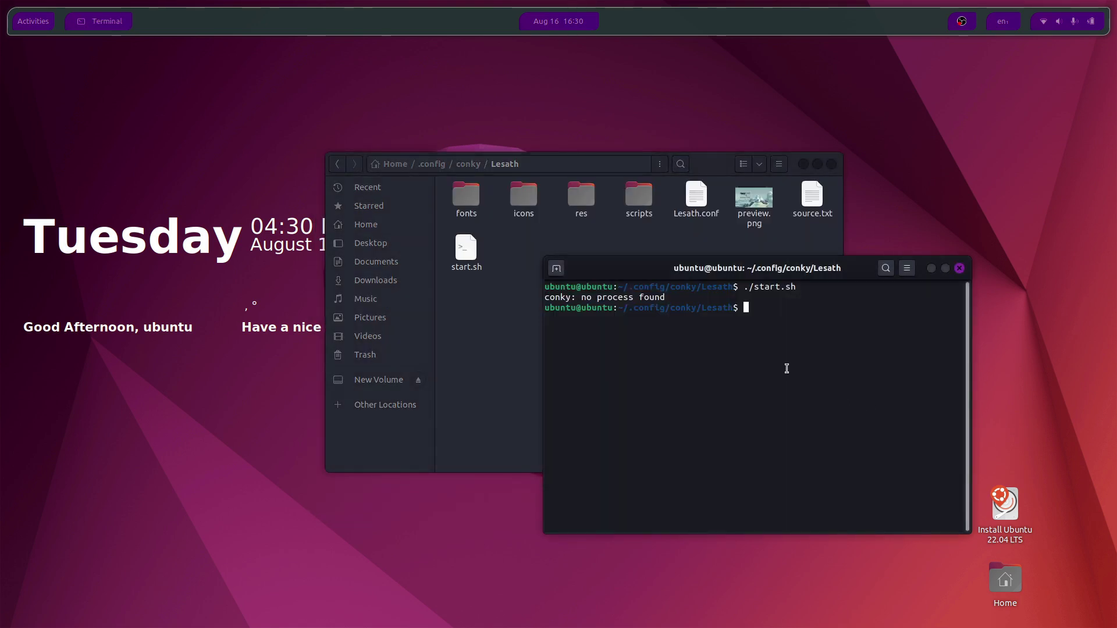
{"action": "left_click", "coordinate": [480, 318]}
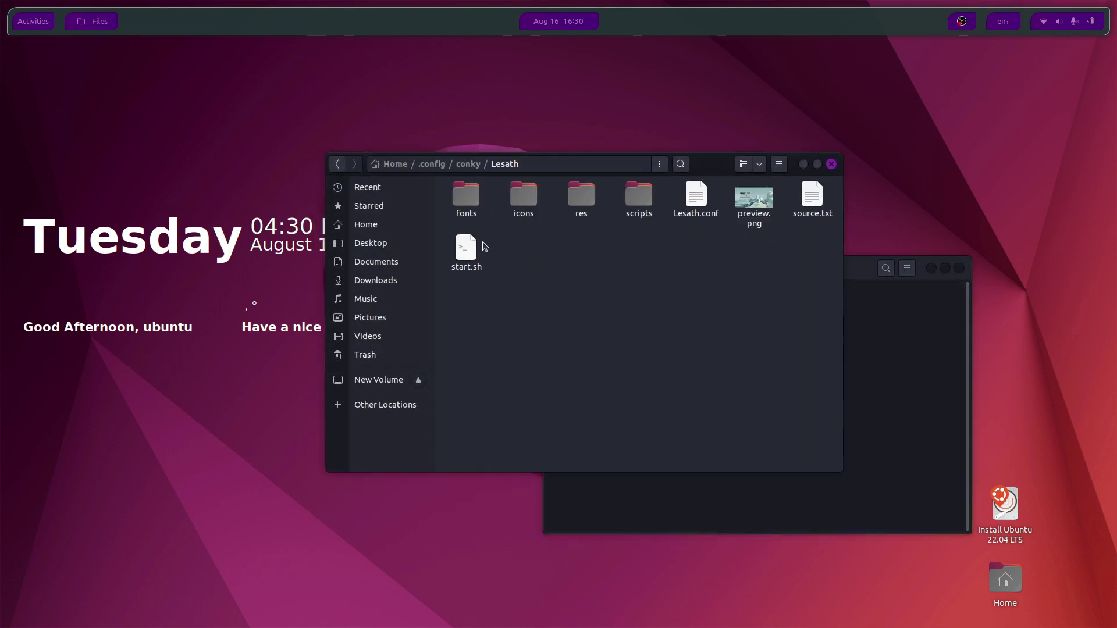
{"action": "double_click", "coordinate": [471, 199]}
{"action": "double_click", "coordinate": [476, 204]}
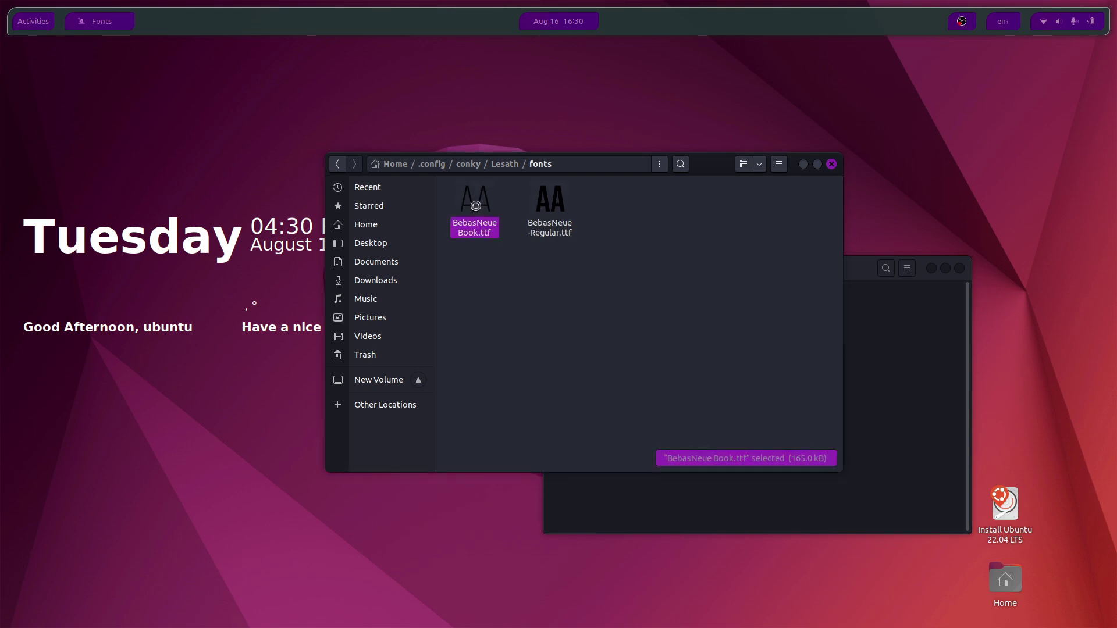
{"action": "left_click", "coordinate": [374, 56]}
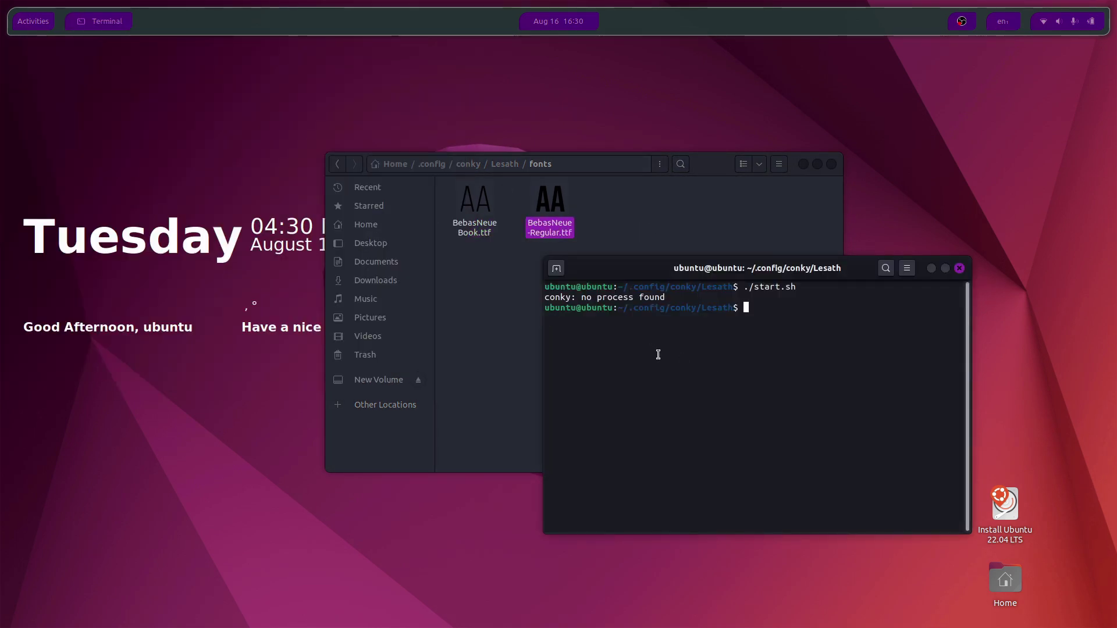
Step: Rerun ./start.sh to restart conky and open a new terminal window
{"action": "key", "text": "Up"}
{"action": "key", "text": "Return"}
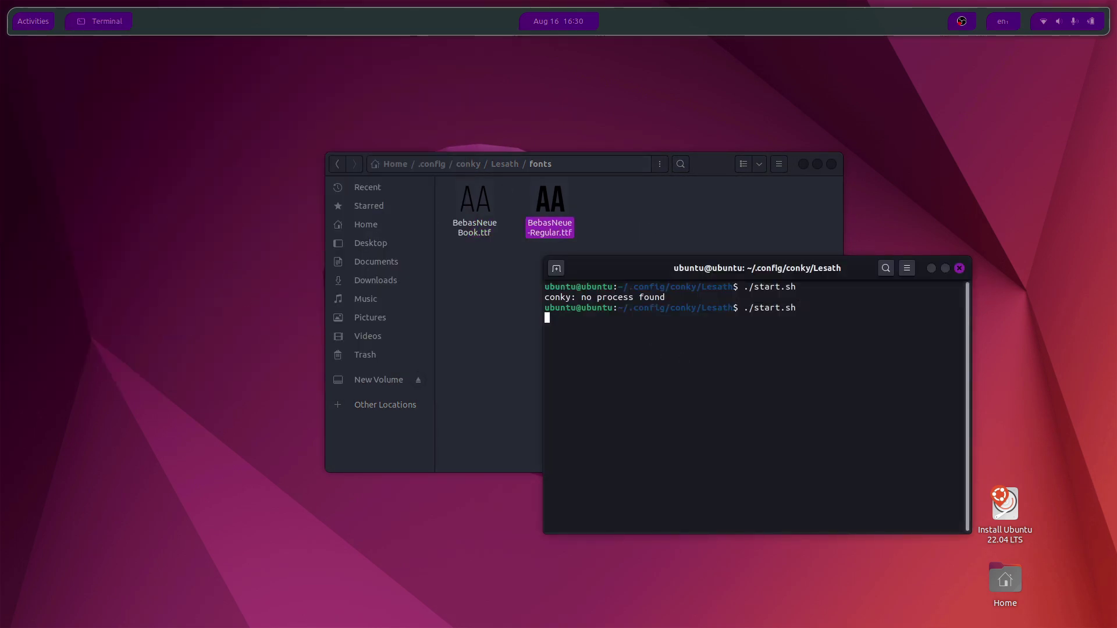
{"action": "key", "text": "alt+Tab"}
{"action": "left_click_drag", "start_coordinate": [708, 165], "coordinate": [793, 141]}
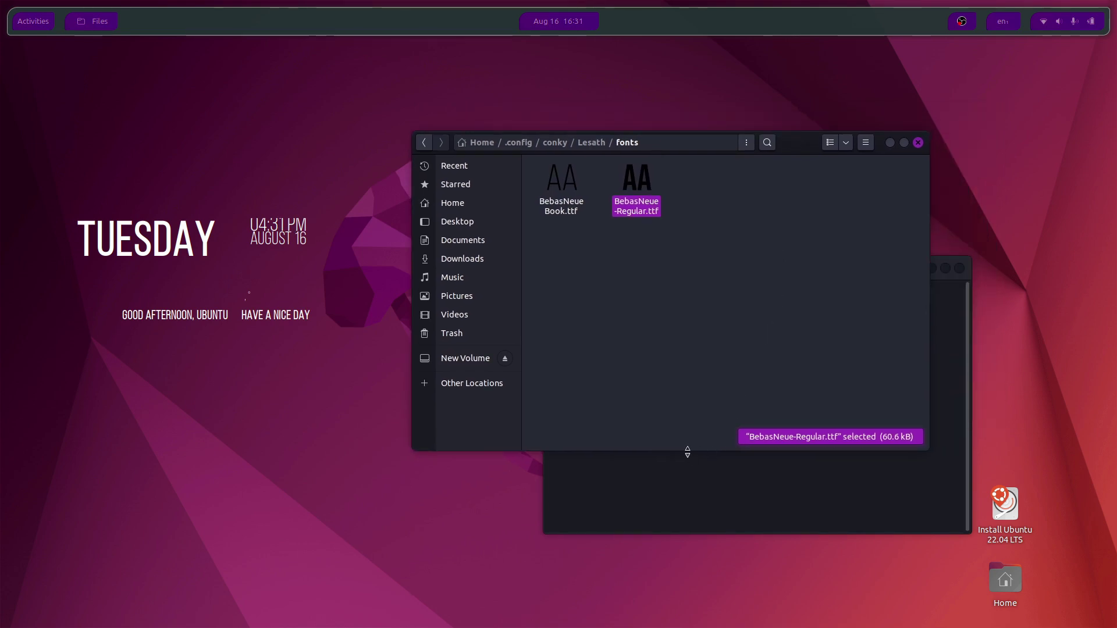
{"action": "key", "text": "ctrl+alt+t"}
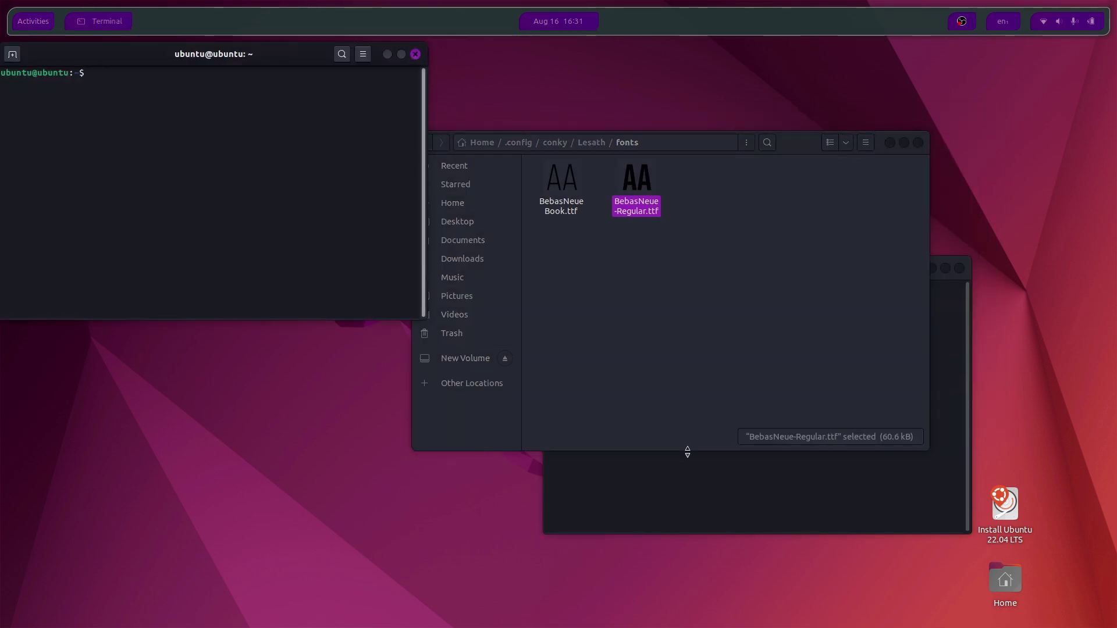
Step: Install jq, lua5.4 and curl with 'sudo apt install' and confirm the installation
{"action": "left_click_drag", "start_coordinate": [314, 73], "coordinate": [573, 148]}
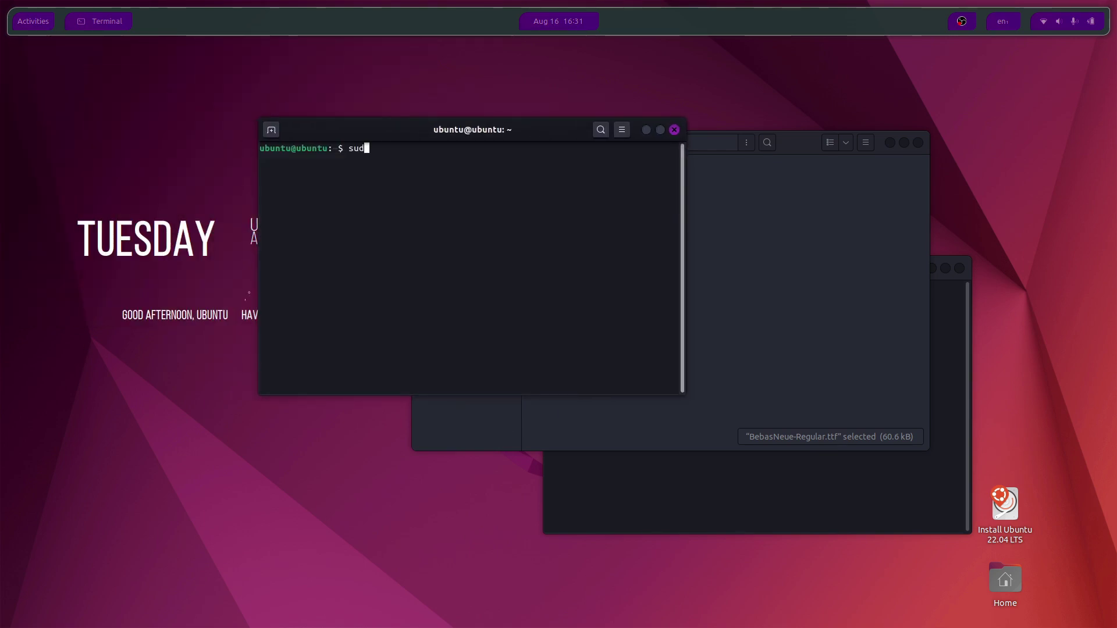
{"action": "type", "text": "sudo apt install jq lua5"}
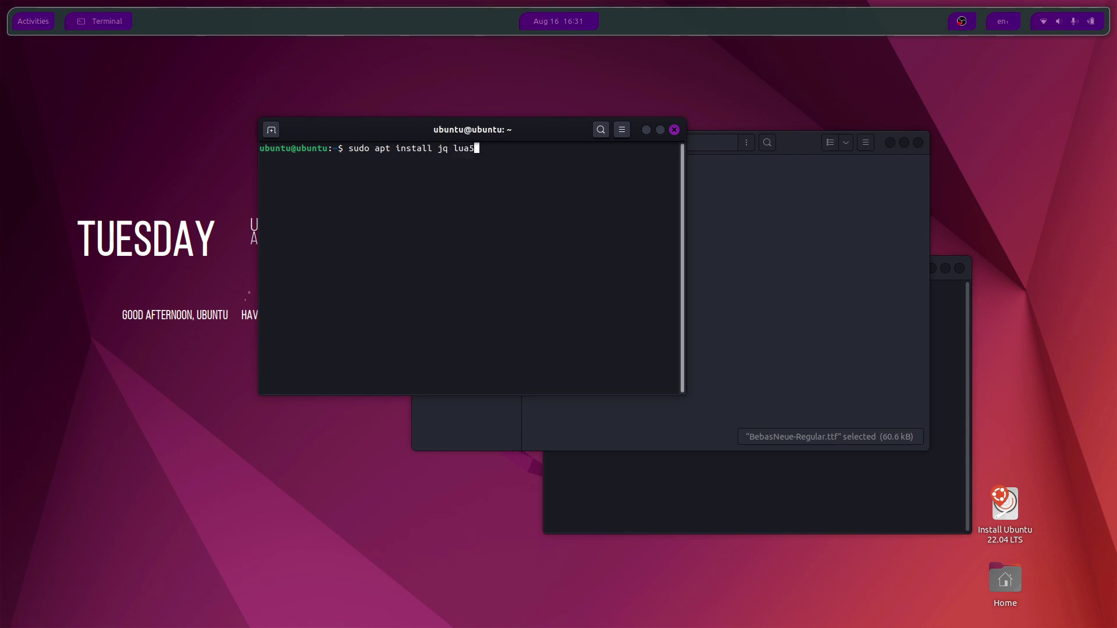
{"action": "type", "text": ".4 curl"}
{"action": "key", "text": "Return"}
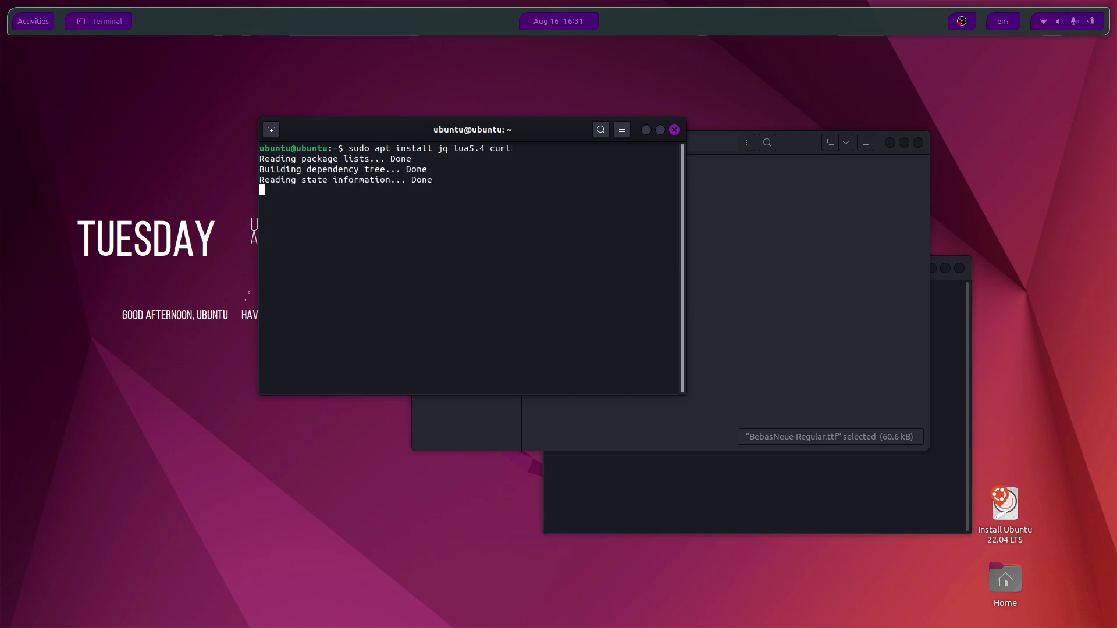
{"action": "key", "text": "Return"}
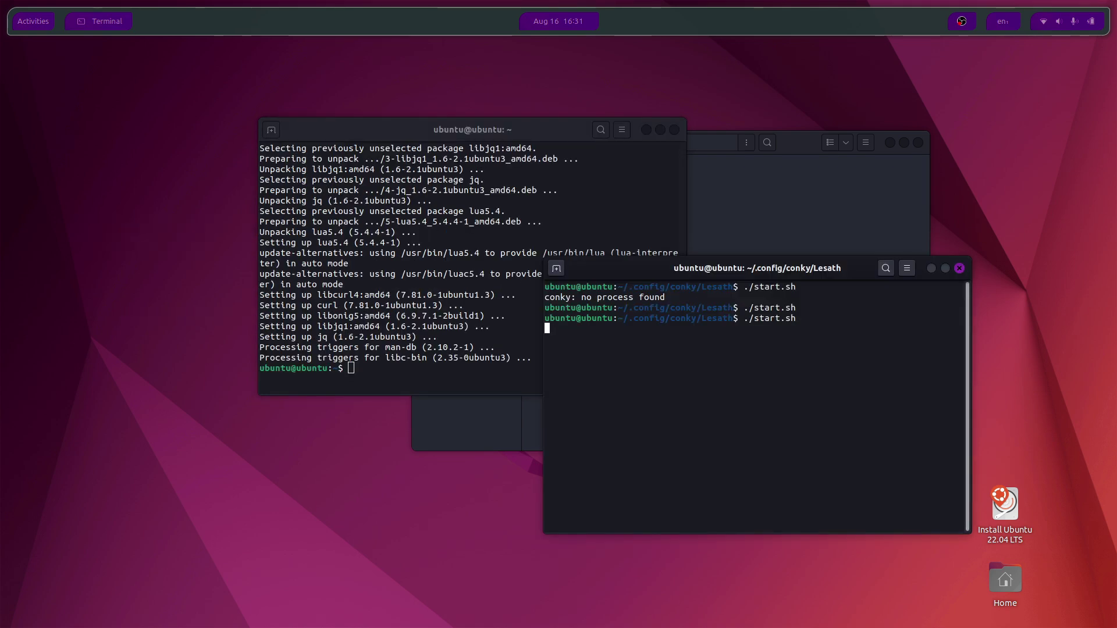
Step: Select both Bebas Neue font files in Files, then return to the Lesath folder
{"action": "left_click_drag", "start_coordinate": [499, 138], "coordinate": [699, 323]}
{"action": "left_click", "coordinate": [718, 222]}
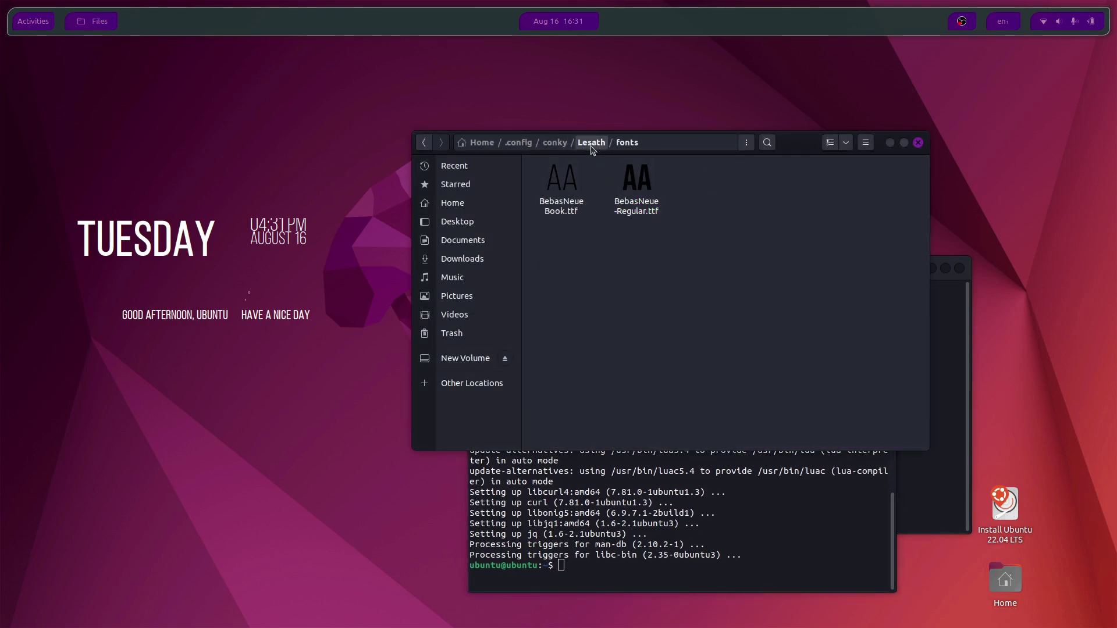
{"action": "key", "text": "ctrl+a"}
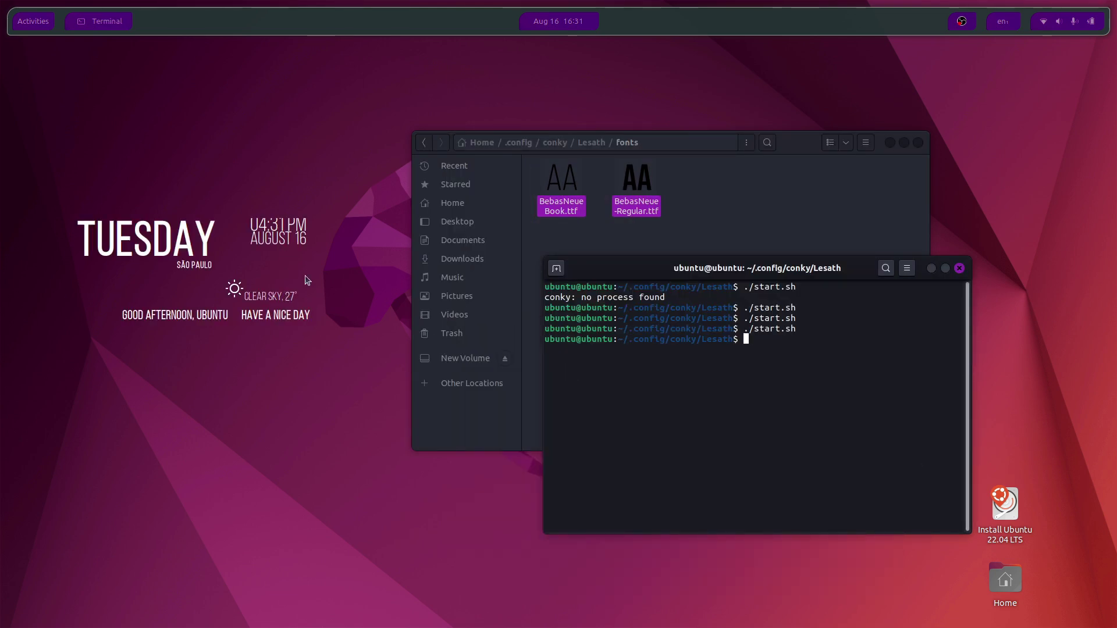
{"action": "key", "text": "alt+Tab"}
{"action": "key", "text": "alt+Up"}
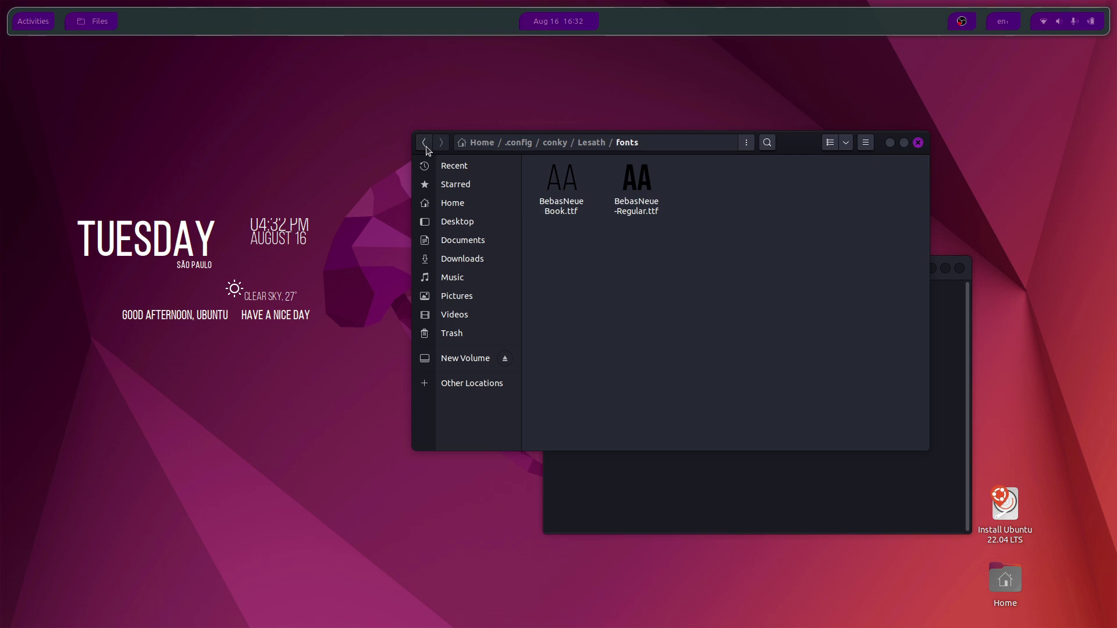
{"action": "left_click", "coordinate": [654, 310]}
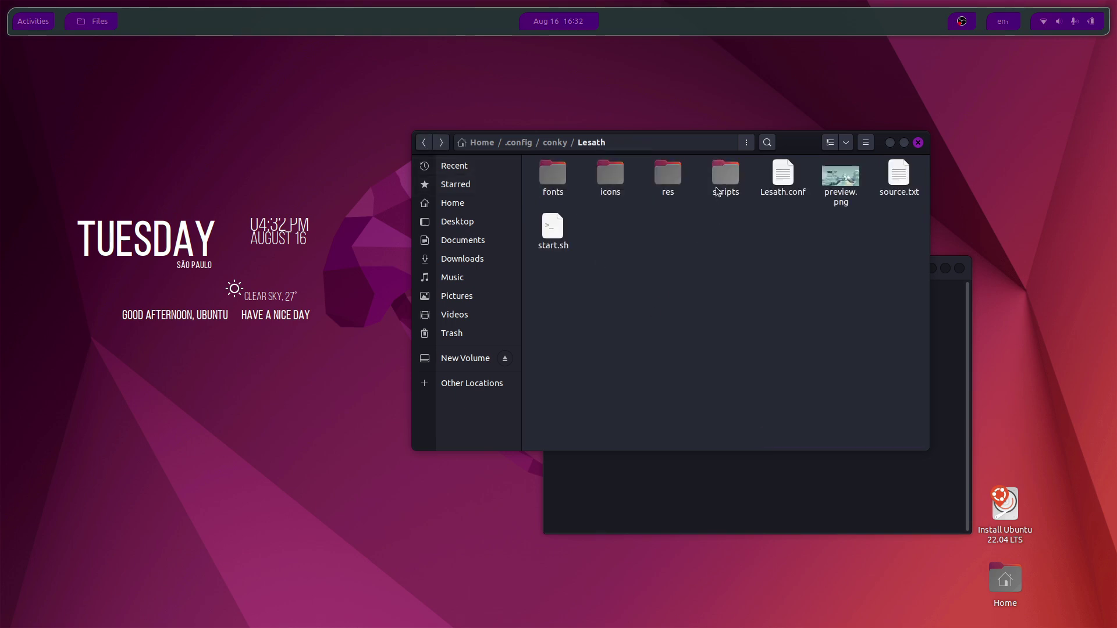
Step: Open scripts/weather.sh in the Text Editor and centre the editor window
{"action": "double_click", "coordinate": [717, 192]}
{"action": "double_click", "coordinate": [603, 192]}
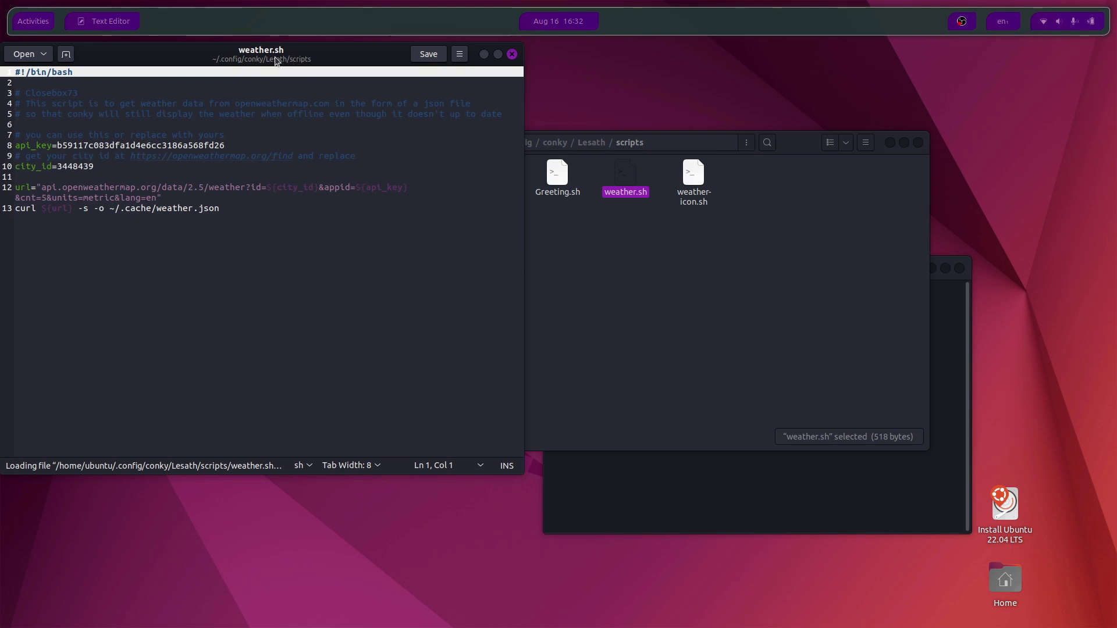
{"action": "left_click_drag", "start_coordinate": [274, 54], "coordinate": [670, 199]}
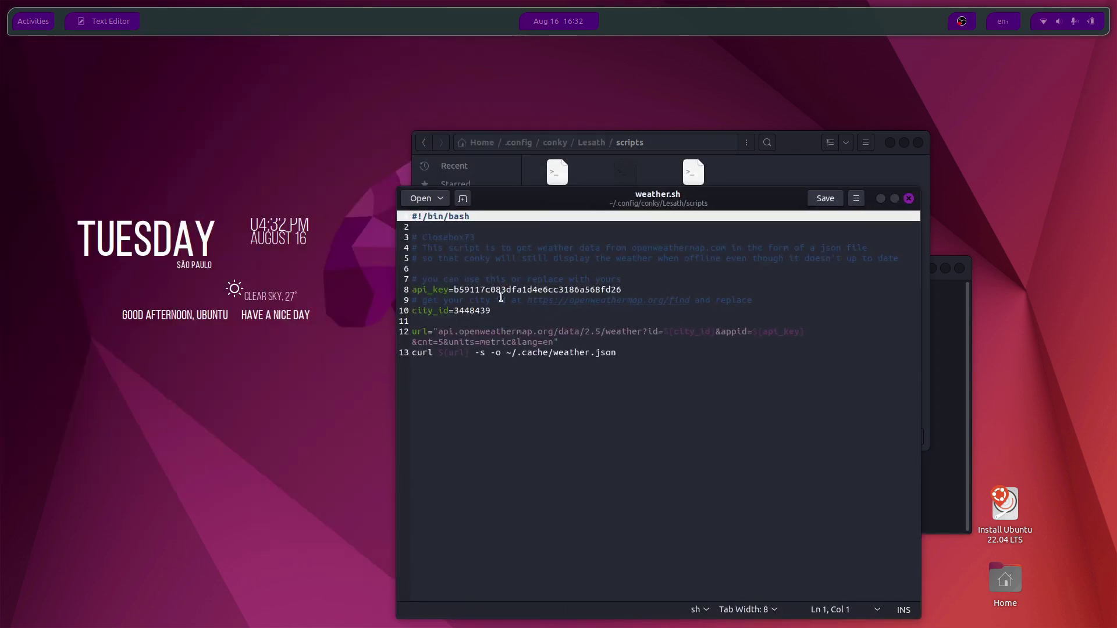
Step: Open the openweathermap.org/find link from line 9 and search for 'kolkata'
{"action": "left_click_drag", "start_coordinate": [529, 300], "coordinate": [687, 301]}
{"action": "left_click", "coordinate": [688, 300], "text": "ctrl"}
{"action": "left_click", "coordinate": [214, 73]}
{"action": "left_click", "coordinate": [521, 212]}
{"action": "type", "text": "kolkata"}
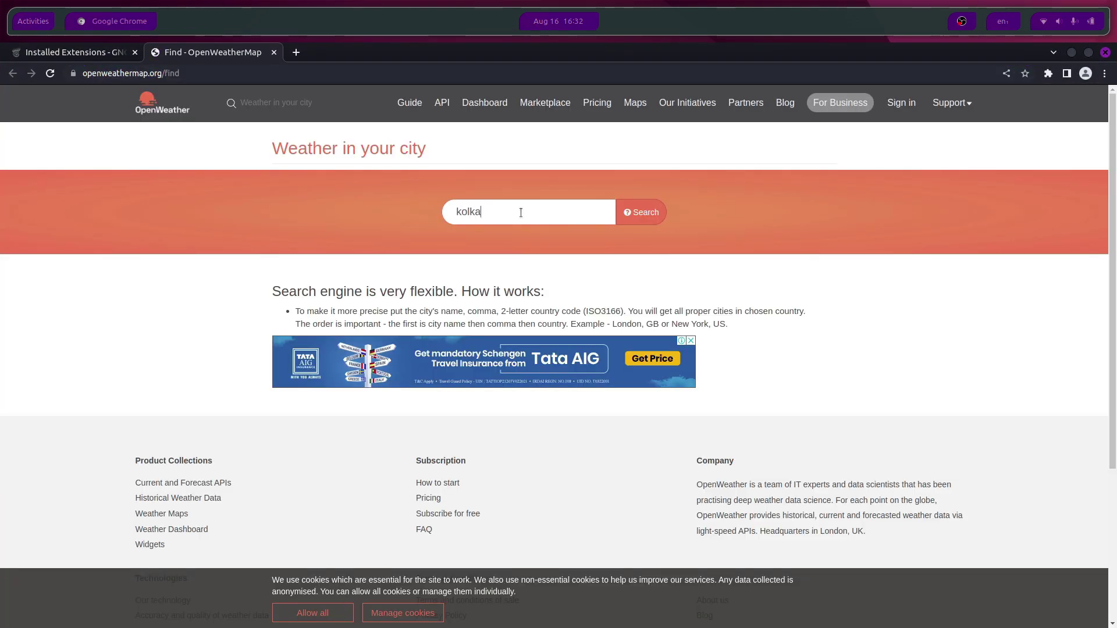
Step: Find Kolkata, IN on OpenWeatherMap and copy its city ID 1275004 from the address bar
{"action": "left_click", "coordinate": [638, 214]}
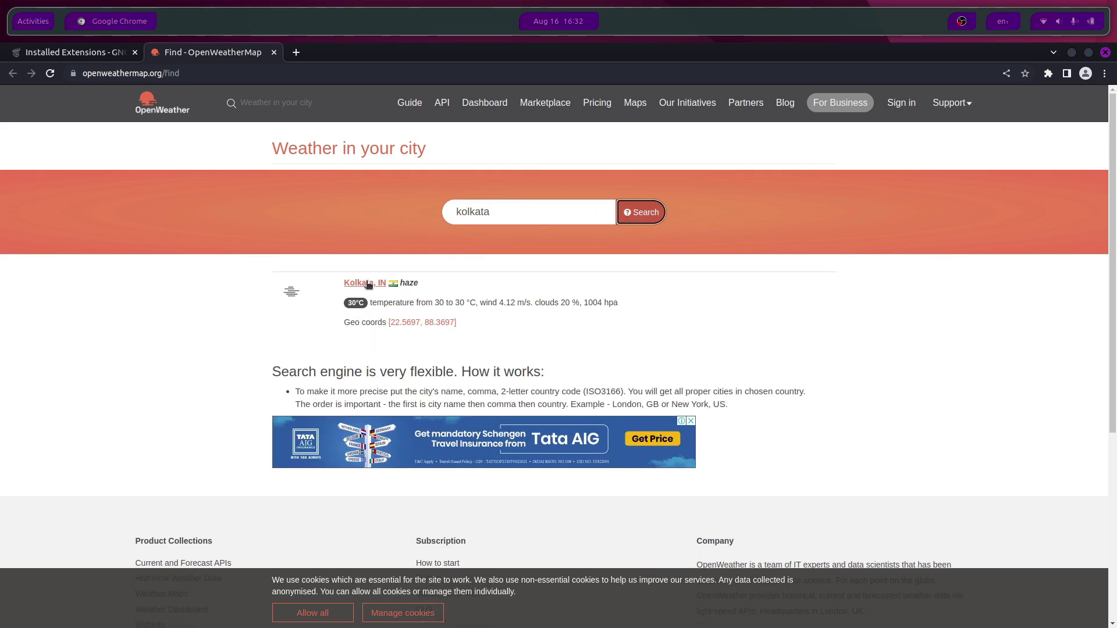
{"action": "left_click", "coordinate": [367, 284]}
{"action": "double_click", "coordinate": [178, 73]}
{"action": "key", "text": "ctrl+c"}
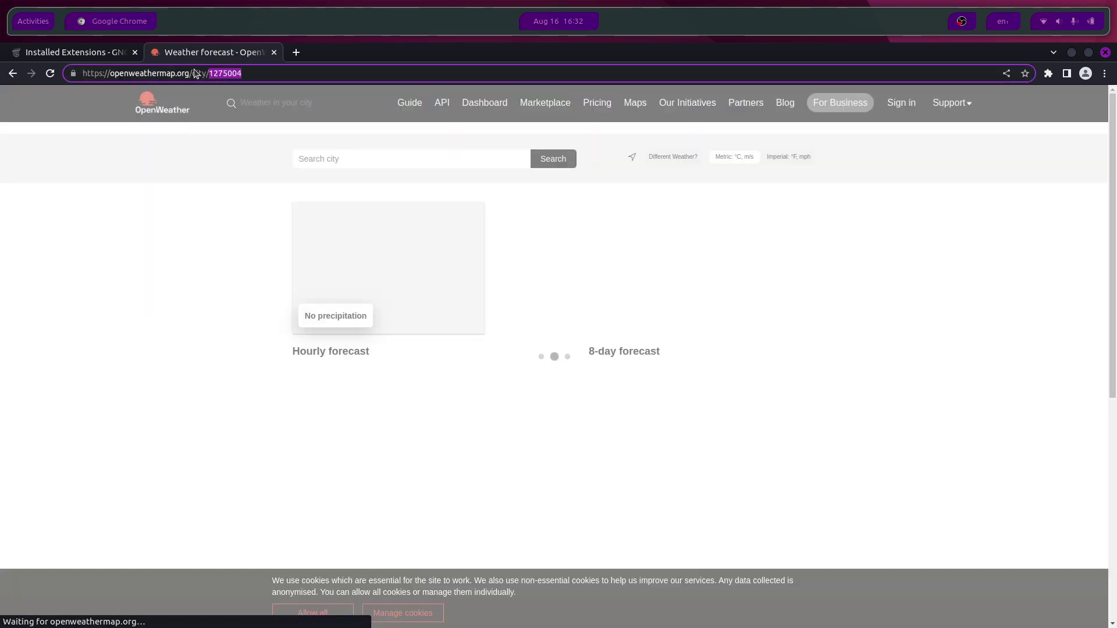
Step: Replace city_id 3448439 with 1275004 in weather.sh, save it, and close the editor
{"action": "left_click", "coordinate": [1071, 54]}
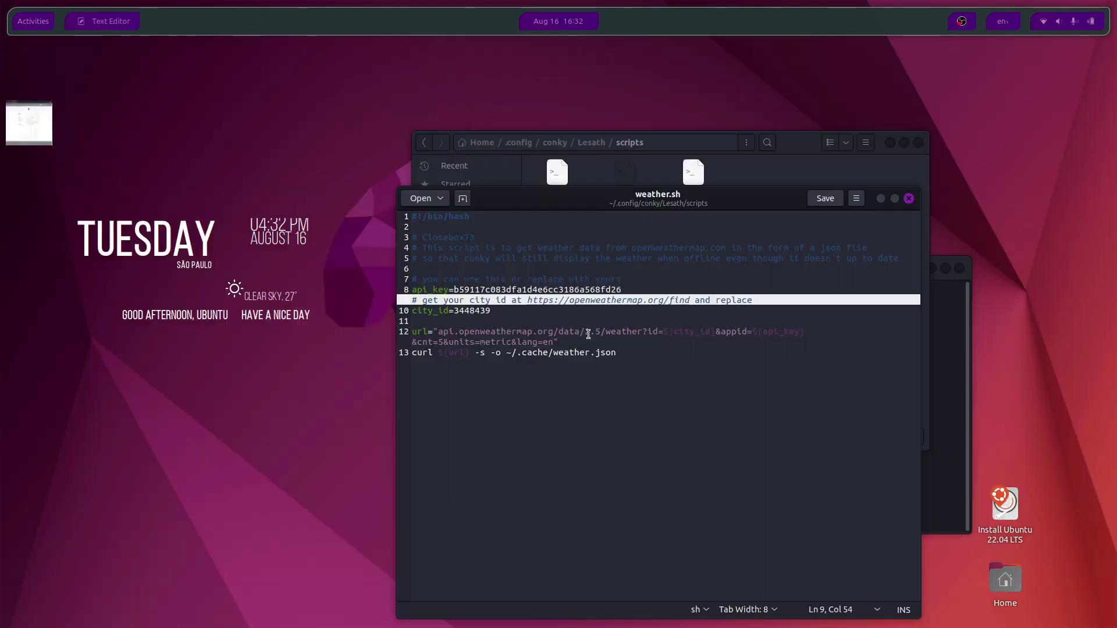
{"action": "double_click", "coordinate": [466, 311]}
{"action": "key", "text": "ctrl+v"}
{"action": "key", "text": "ctrl+s"}
{"action": "left_click", "coordinate": [908, 198]}
{"action": "left_click", "coordinate": [659, 279]}
{"action": "left_click", "coordinate": [698, 465]}
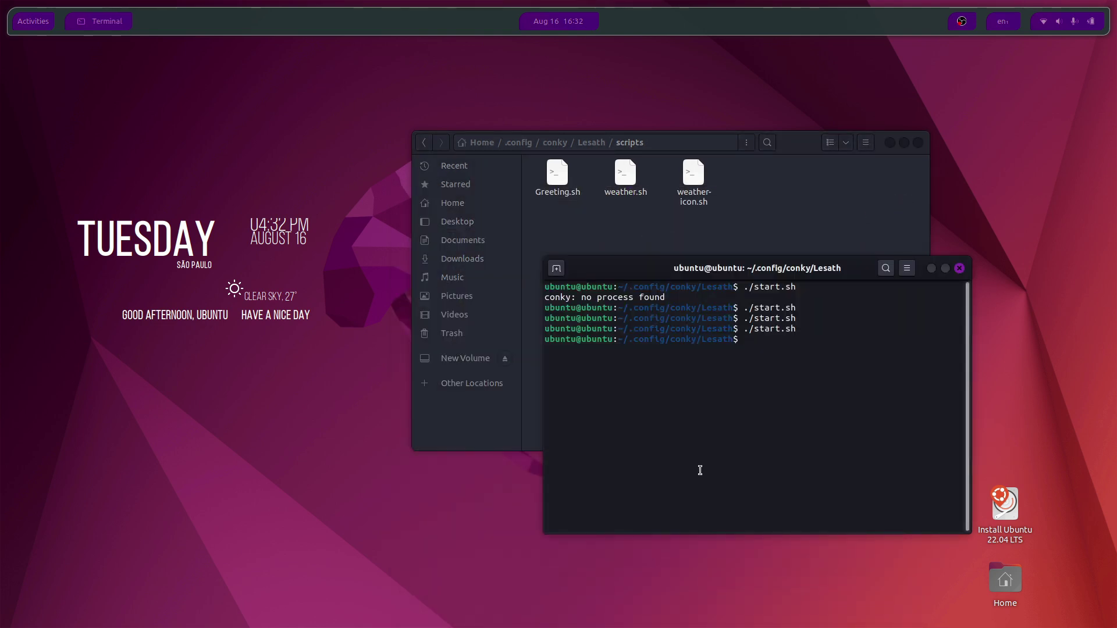
Step: Rerun ./start.sh so conky shows Kolkata weather, then browse Lesath/icons/Black in Files
{"action": "key", "text": "Up"}
{"action": "key", "text": "Return"}
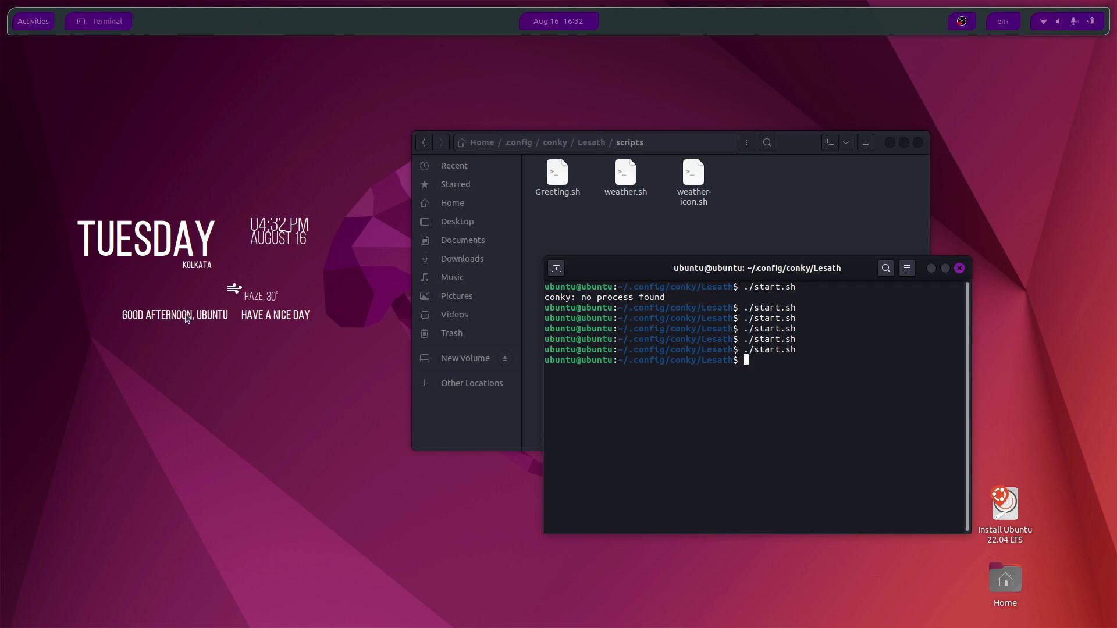
{"action": "left_click", "coordinate": [578, 214]}
{"action": "left_click", "coordinate": [591, 142]}
{"action": "left_click", "coordinate": [562, 143]}
{"action": "double_click", "coordinate": [574, 178]}
{"action": "double_click", "coordinate": [609, 175]}
{"action": "key", "text": "Return"}
{"action": "left_click_drag", "start_coordinate": [711, 238], "coordinate": [798, 331]}
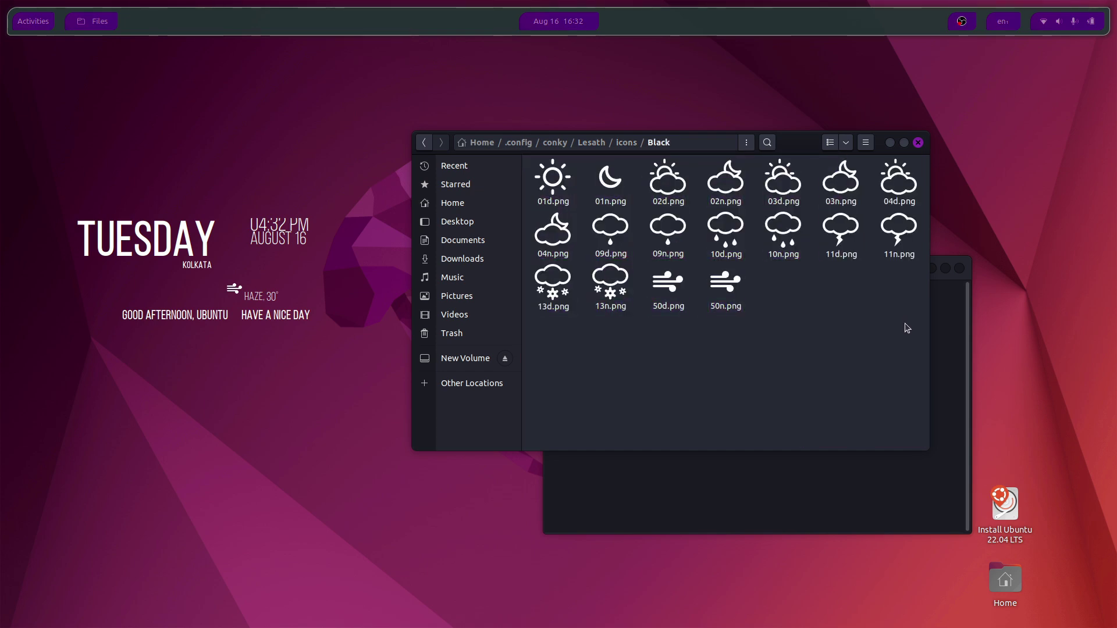
Step: Go back to the Lesath folder and open the New Volume drive
{"action": "left_click", "coordinate": [424, 145]}
{"action": "left_click", "coordinate": [424, 147]}
{"action": "left_click", "coordinate": [420, 143]}
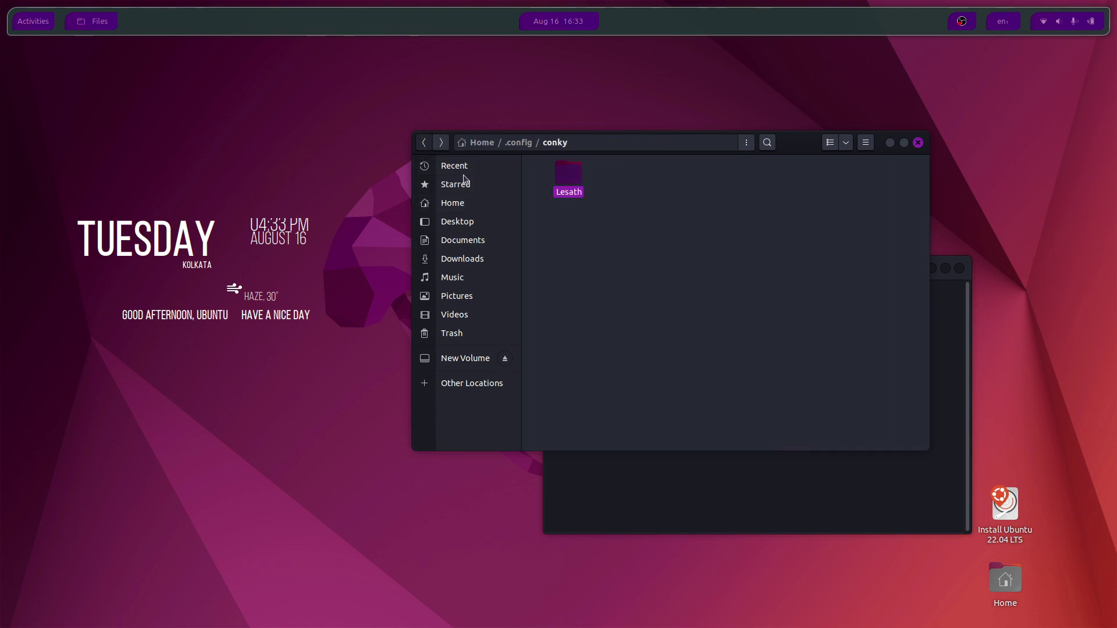
{"action": "key", "text": "alt+Right"}
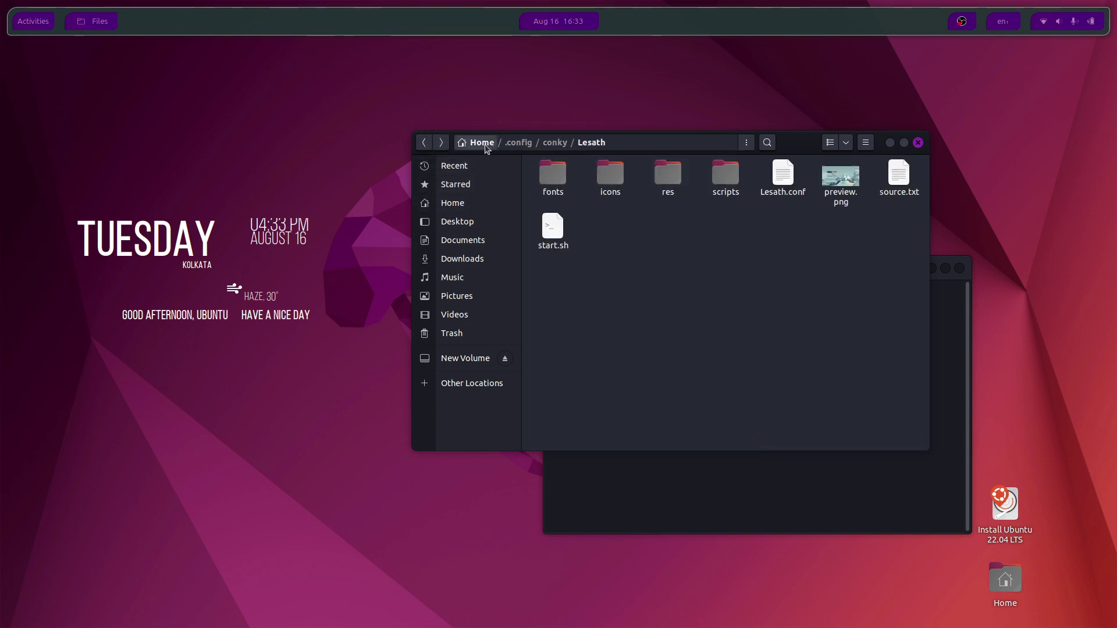
{"action": "left_click", "coordinate": [454, 358]}
Step: Set the neon astronaut jpg from New Volume as the desktop wallpaper
{"action": "right_click", "coordinate": [752, 188]}
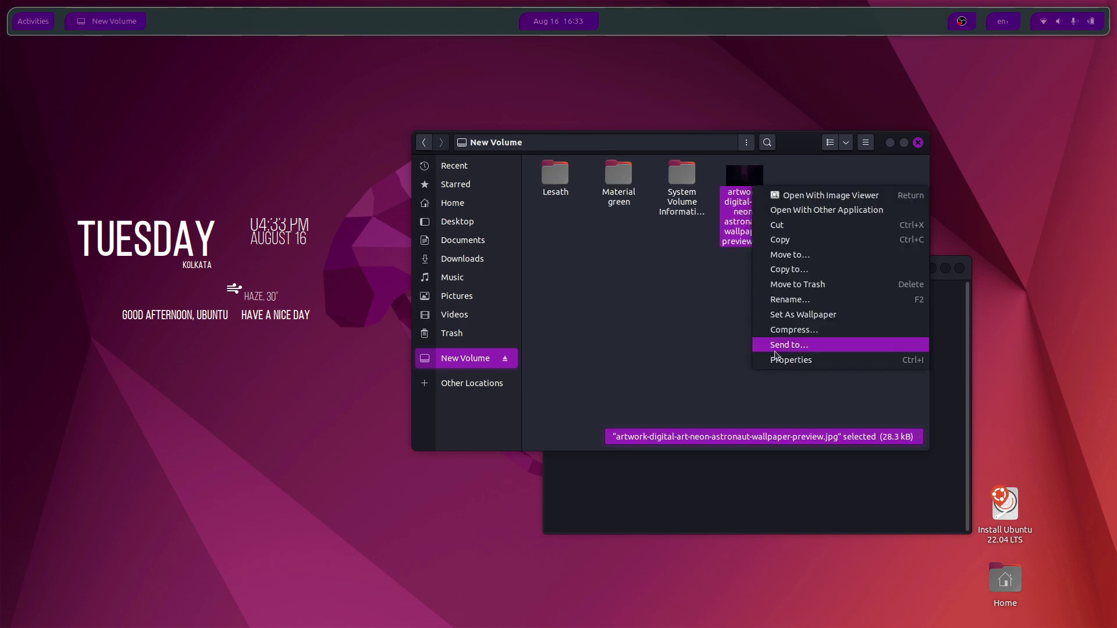
{"action": "left_click", "coordinate": [797, 314]}
{"action": "left_click_drag", "start_coordinate": [778, 166], "coordinate": [314, 184]}
Step: Preview the astronaut image in Image Viewer, then close the viewer, Files and the terminal
{"action": "double_click", "coordinate": [280, 232]}
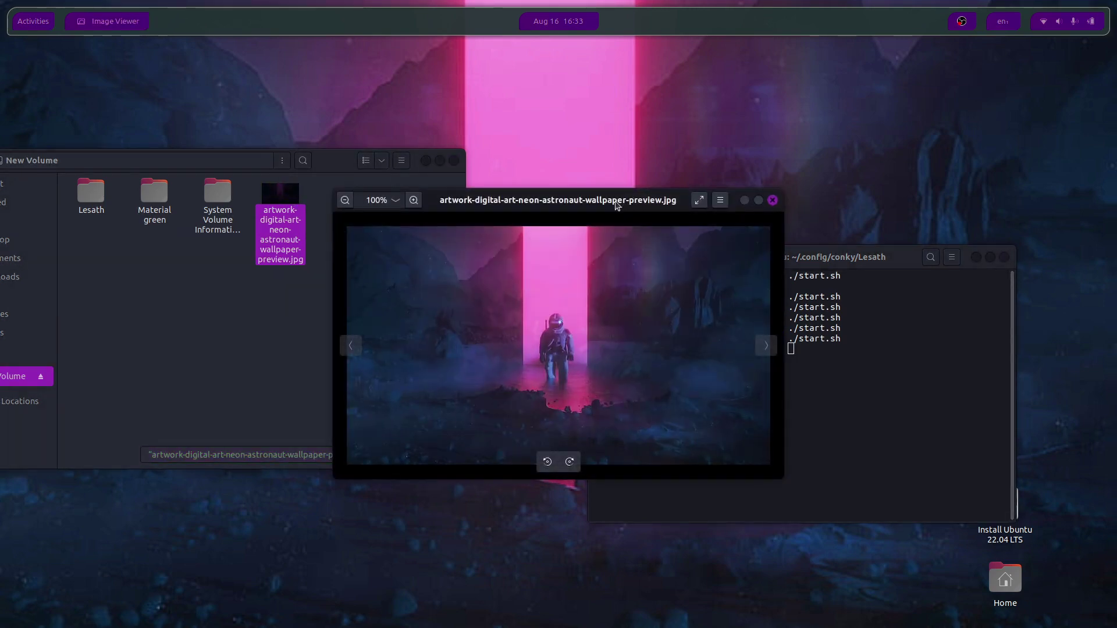
{"action": "left_click_drag", "start_coordinate": [616, 205], "coordinate": [613, 135]}
{"action": "left_click", "coordinate": [769, 129]}
{"action": "left_click_drag", "start_coordinate": [327, 153], "coordinate": [371, 135]}
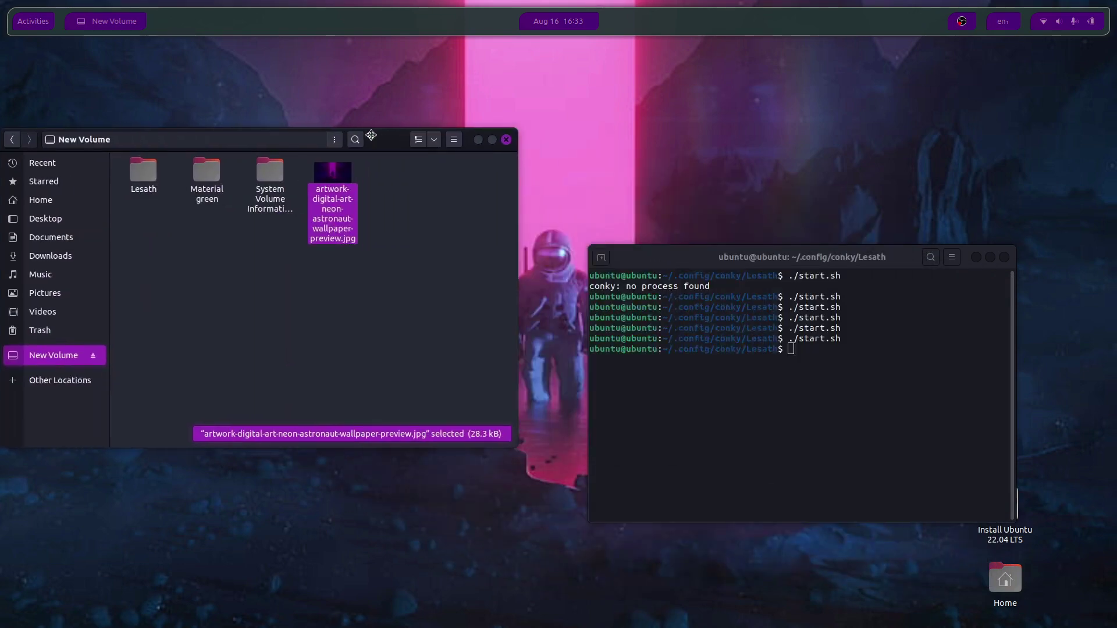
{"action": "left_click", "coordinate": [506, 139]}
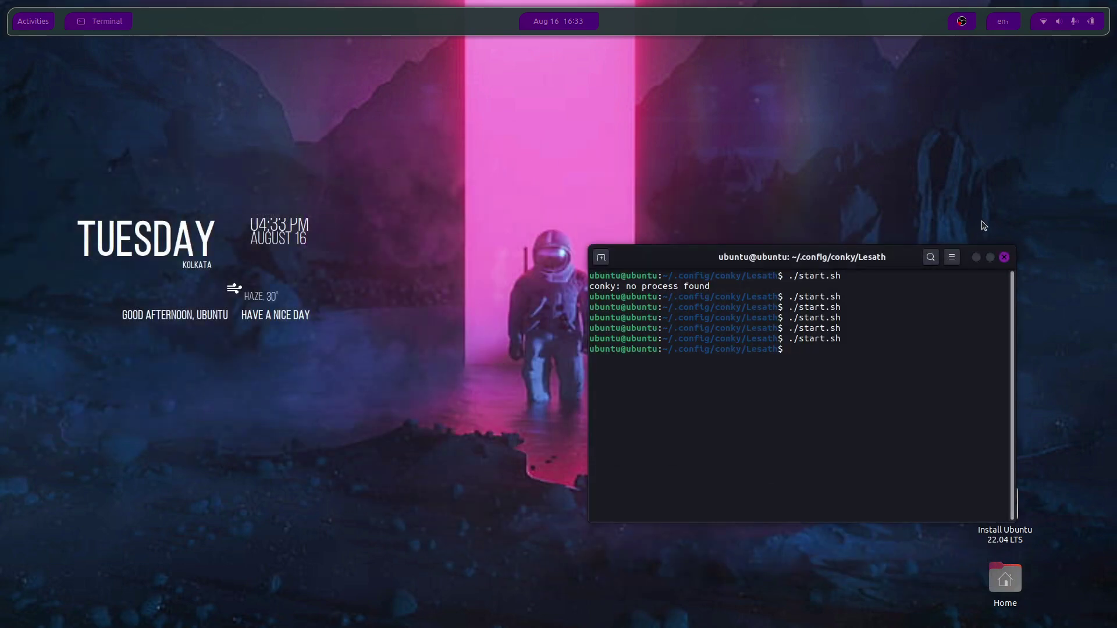
{"action": "key", "text": "ctrl+d"}
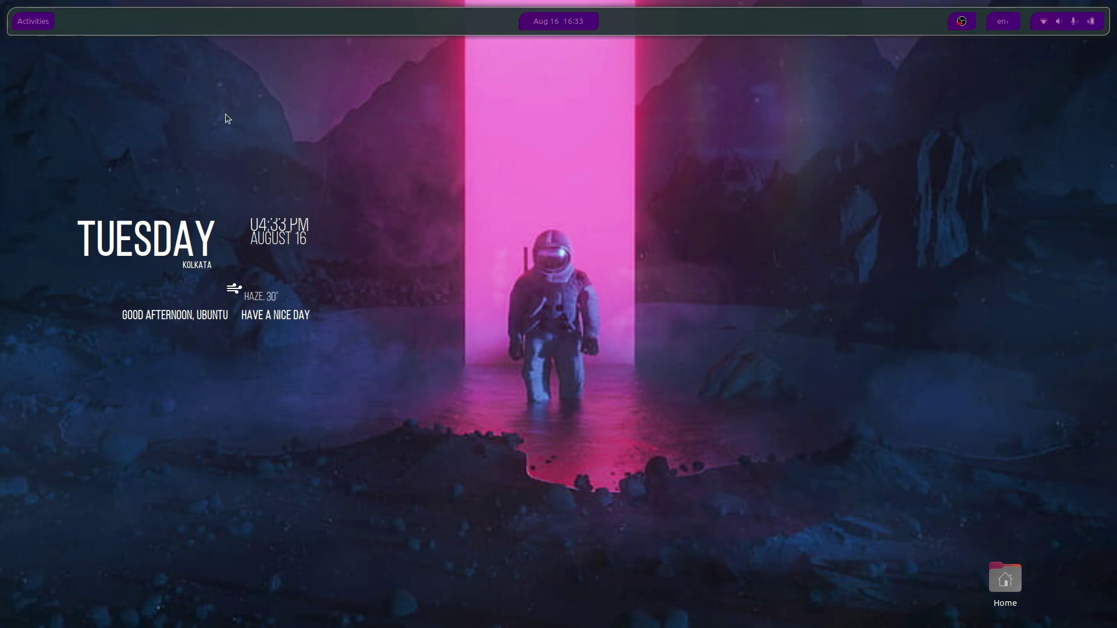
{"action": "left_click", "coordinate": [33, 21]}
Step: Close the weather tab and search GNOME Extensions for 'application menu'
{"action": "left_click", "coordinate": [500, 407]}
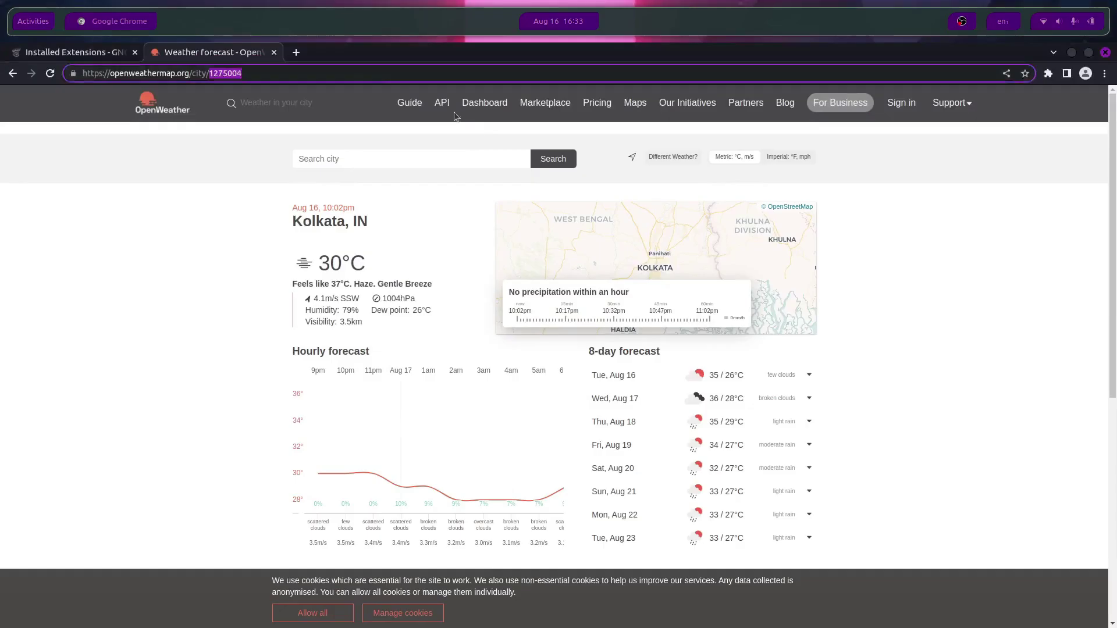
{"action": "left_click", "coordinate": [70, 56]}
{"action": "left_click", "coordinate": [274, 53]}
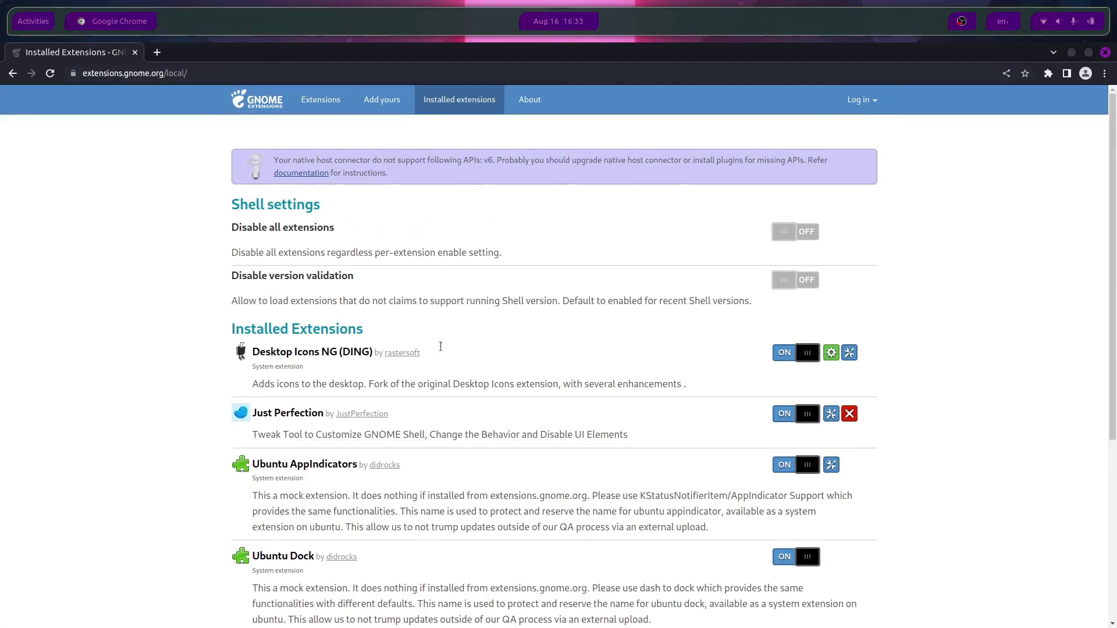
{"action": "left_click", "coordinate": [320, 100]}
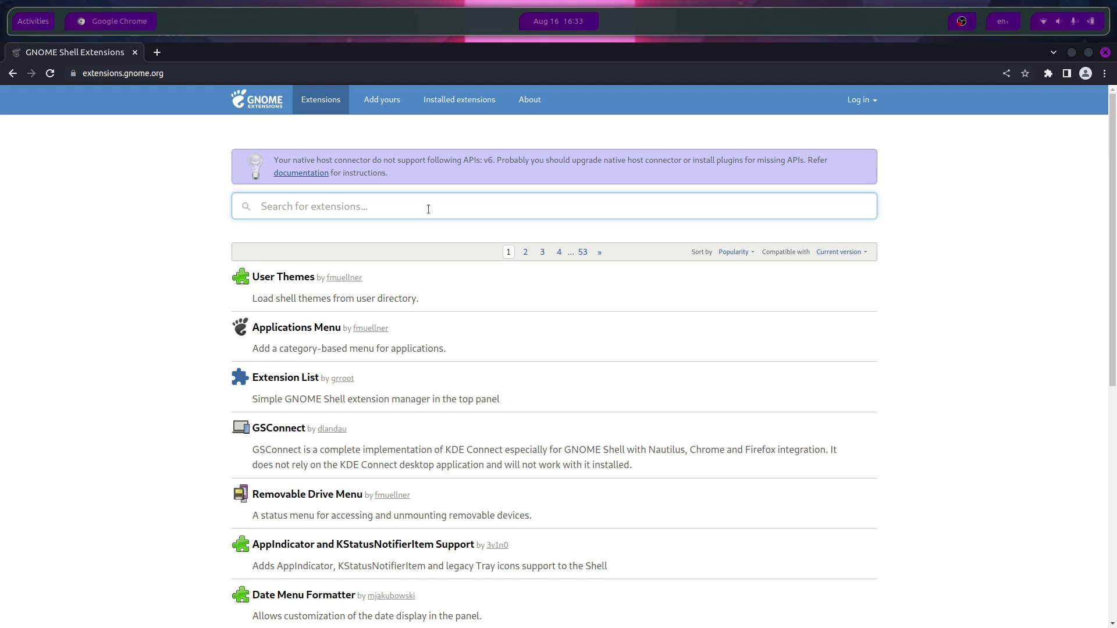
{"action": "type", "text": "applic"}
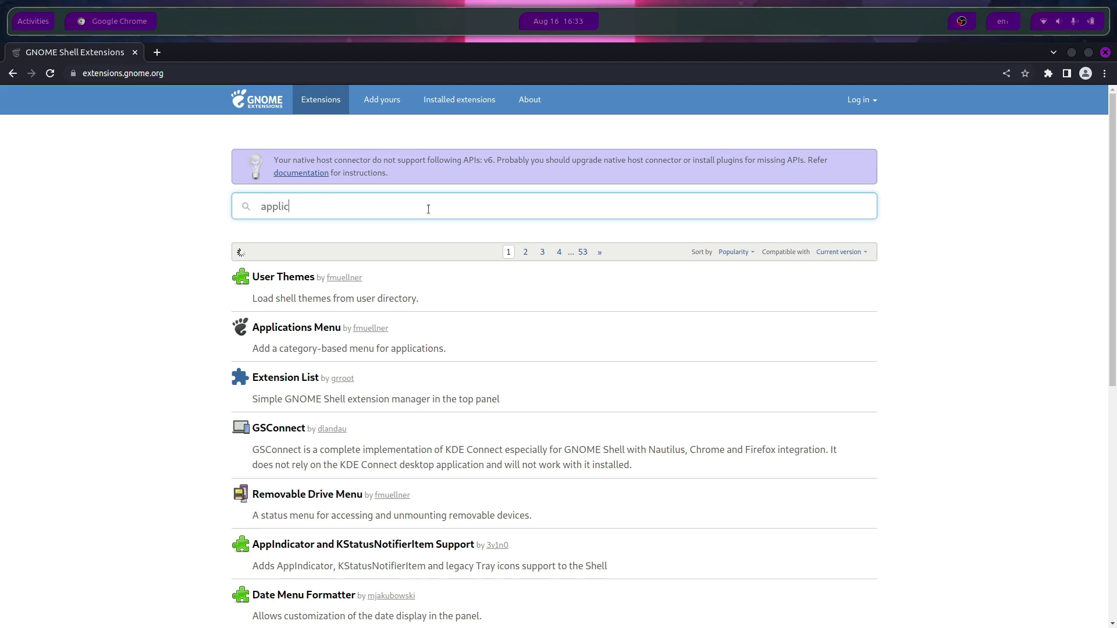
{"action": "scroll", "coordinate": [308, 470], "scroll_direction": "down", "scroll_amount": 5}
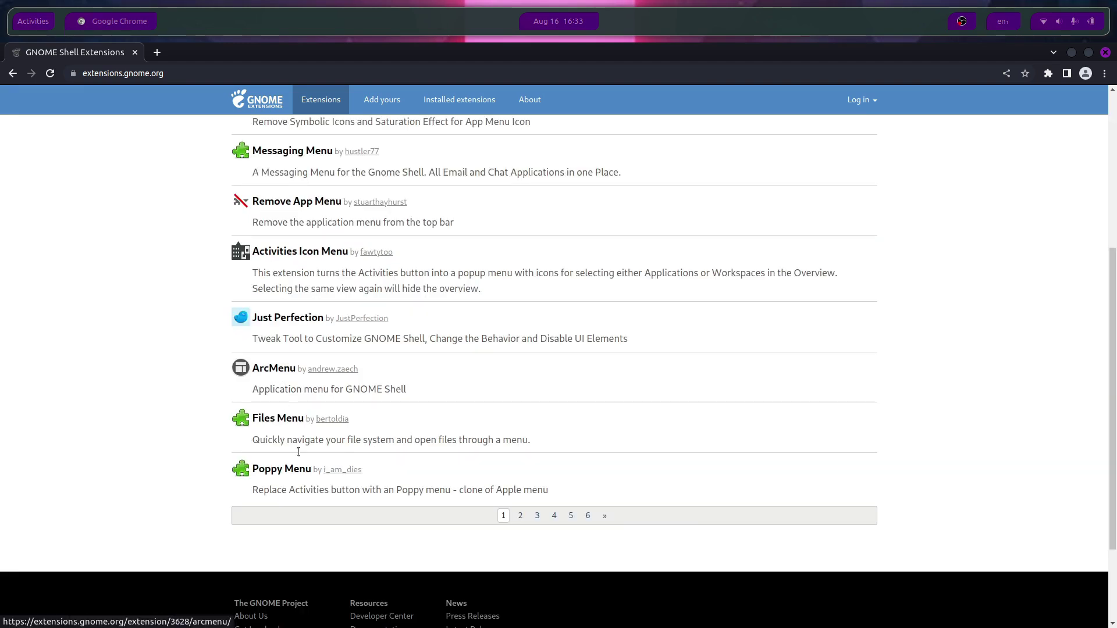
{"action": "scroll", "coordinate": [307, 469], "scroll_direction": "up", "scroll_amount": 2}
{"action": "scroll", "coordinate": [308, 469], "scroll_direction": "down", "scroll_amount": 1}
Step: Install ArcMenu and try its launcher, then switch it off and return to the results
{"action": "left_click", "coordinate": [287, 431]}
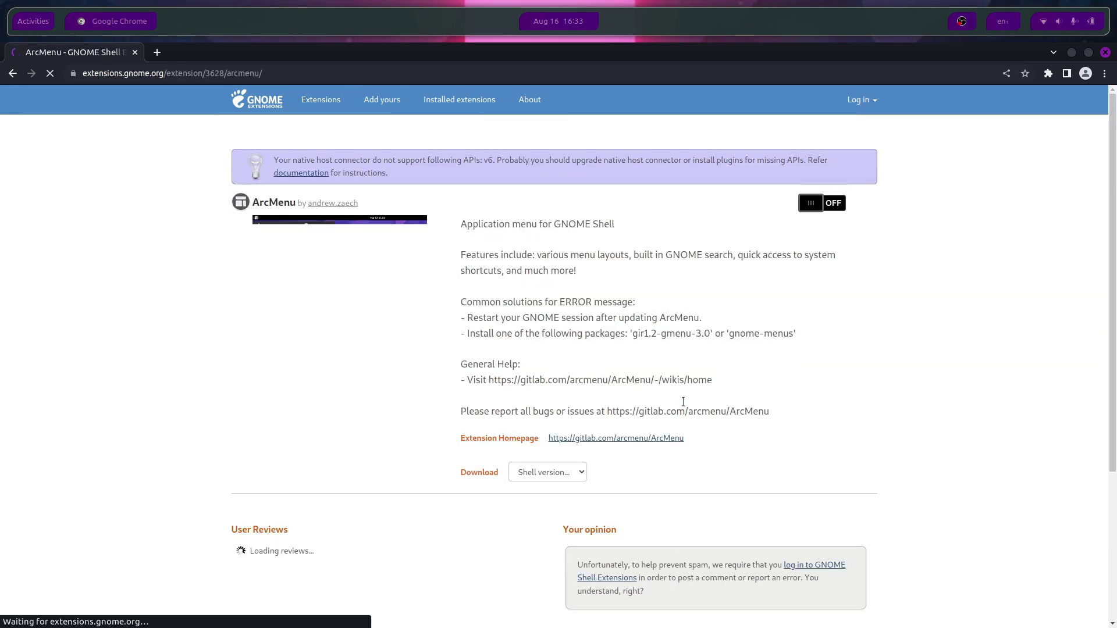
{"action": "left_click", "coordinate": [819, 208]}
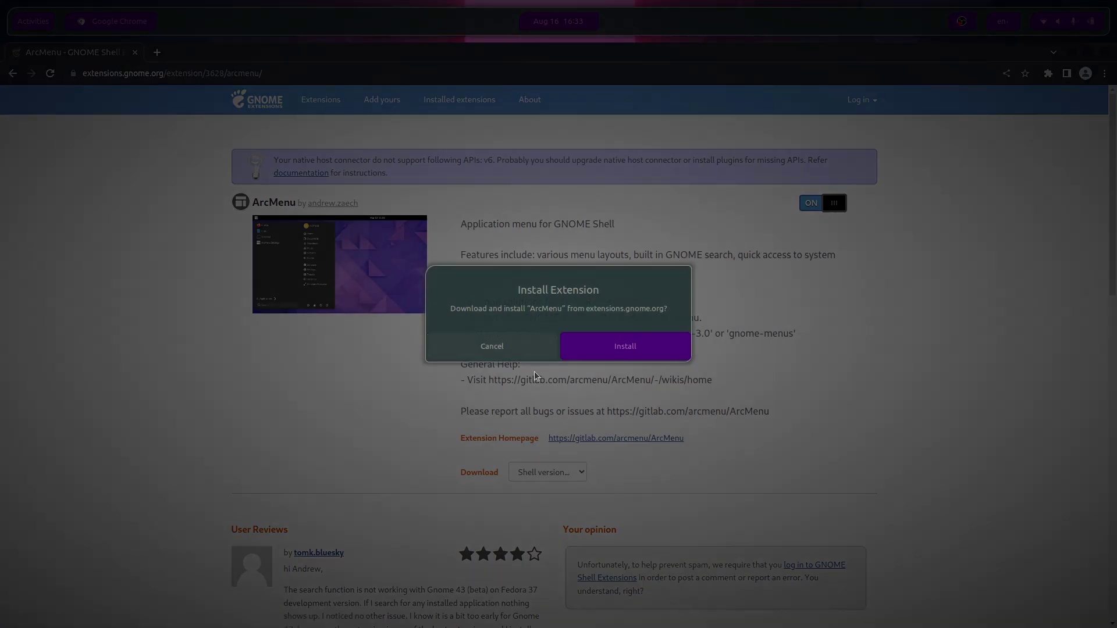
{"action": "left_click", "coordinate": [629, 352]}
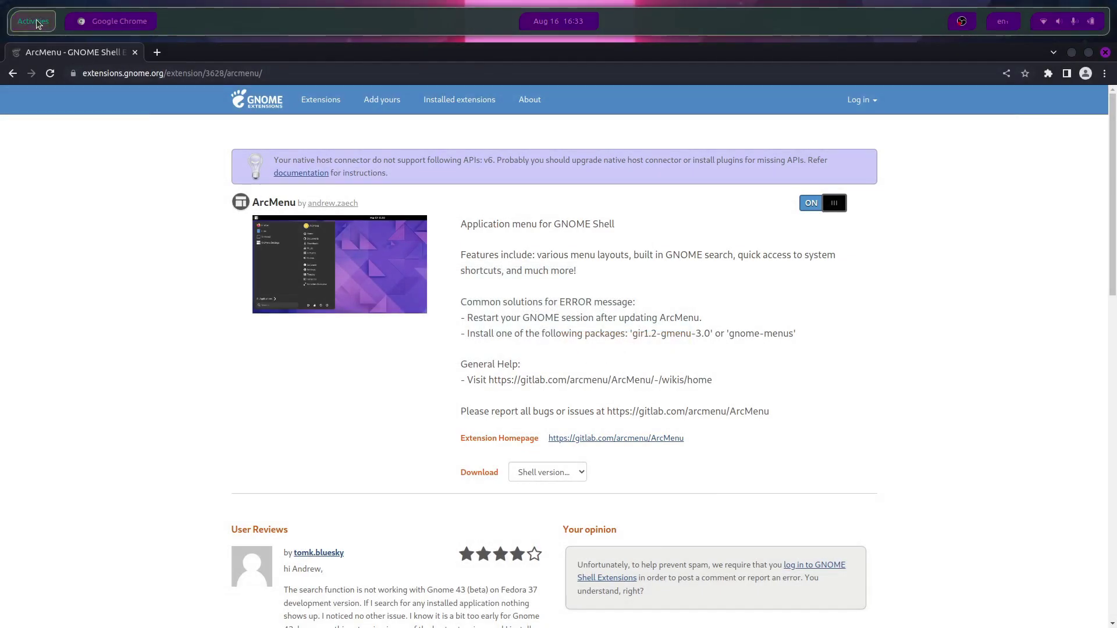
{"action": "key", "text": "super"}
{"action": "left_click", "coordinate": [558, 466]}
{"action": "left_click", "coordinate": [822, 203]}
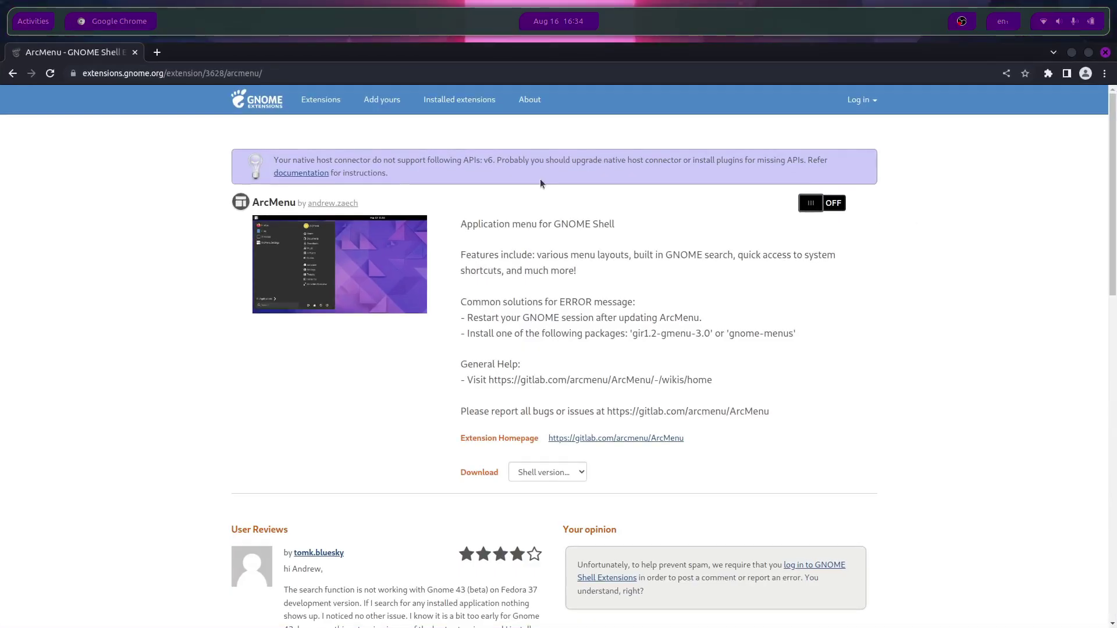
{"action": "left_click", "coordinate": [12, 74]}
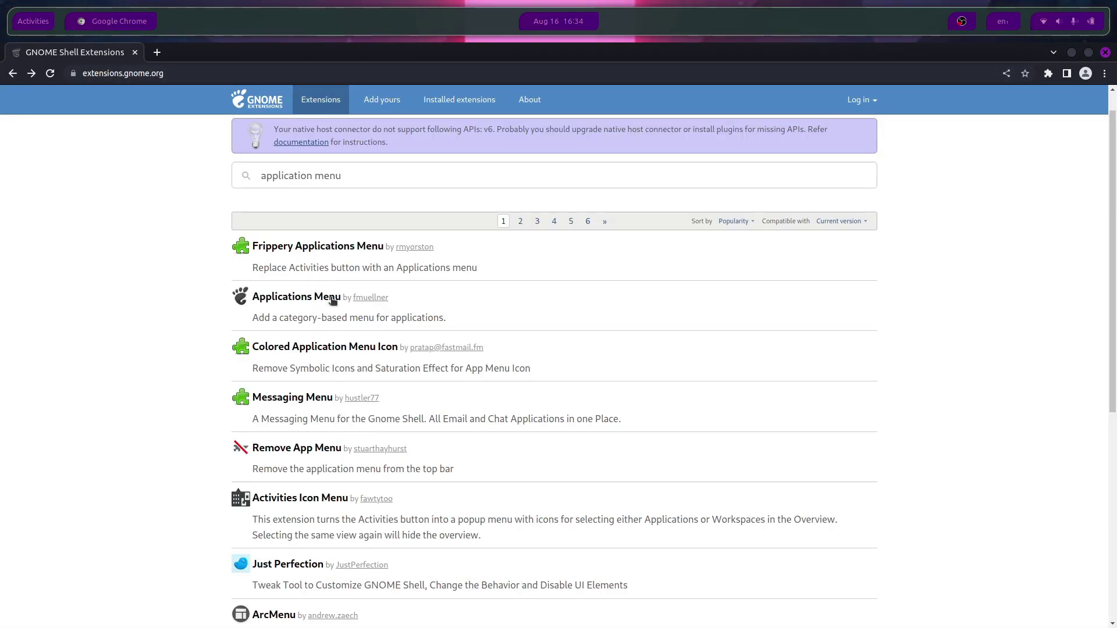
Step: Install and enable the Frippery Applications Menu extension
{"action": "left_click", "coordinate": [335, 250]}
{"action": "left_click", "coordinate": [822, 203]}
{"action": "left_click", "coordinate": [651, 348]}
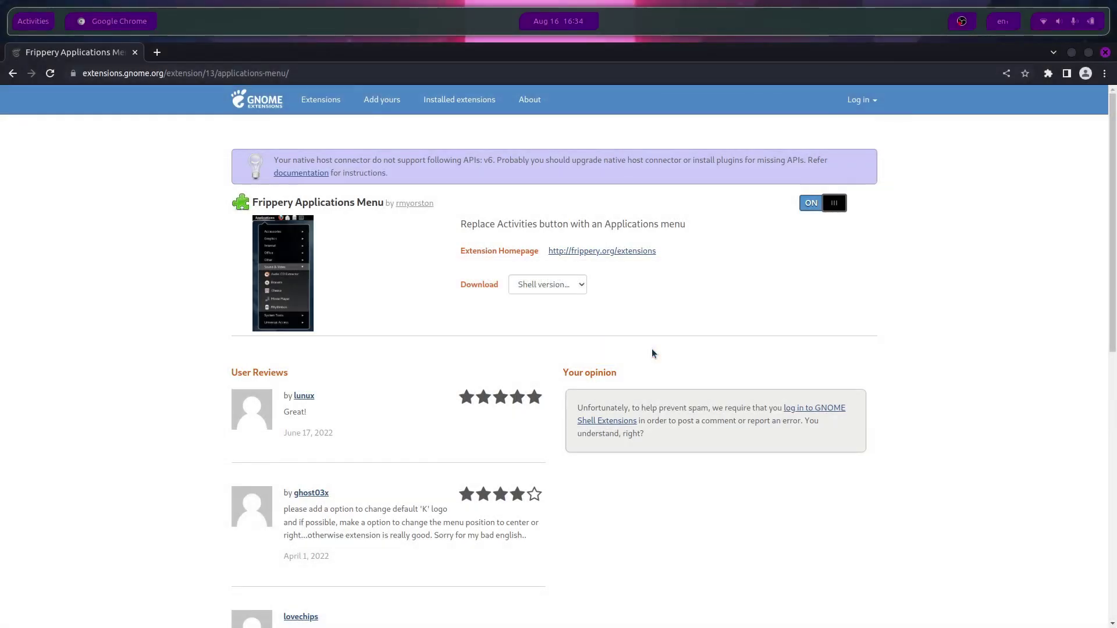
Step: Browse the new Applications menu categories, then close Chrome
{"action": "left_click", "coordinate": [45, 21]}
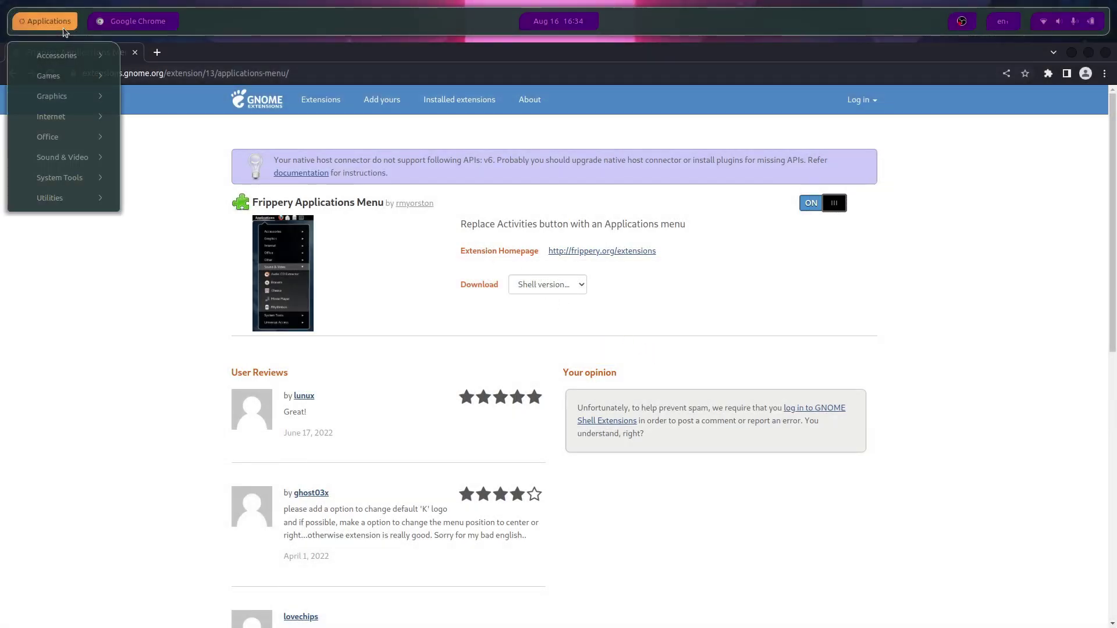
{"action": "left_click", "coordinate": [58, 55]}
{"action": "left_click", "coordinate": [61, 194]}
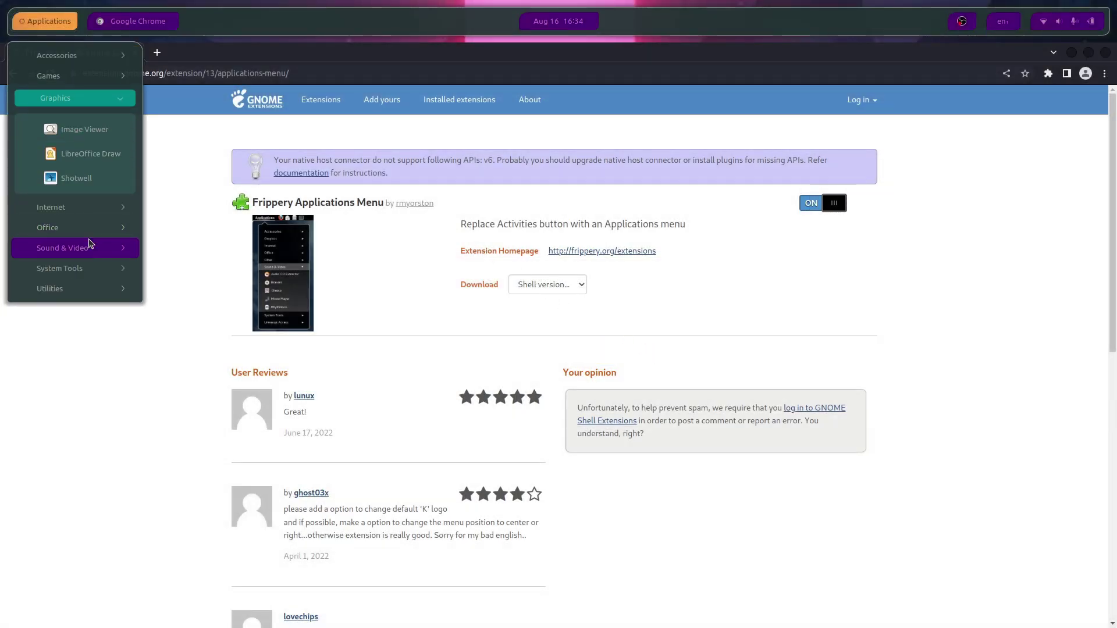
{"action": "left_click", "coordinate": [64, 244]}
{"action": "left_click", "coordinate": [96, 317]}
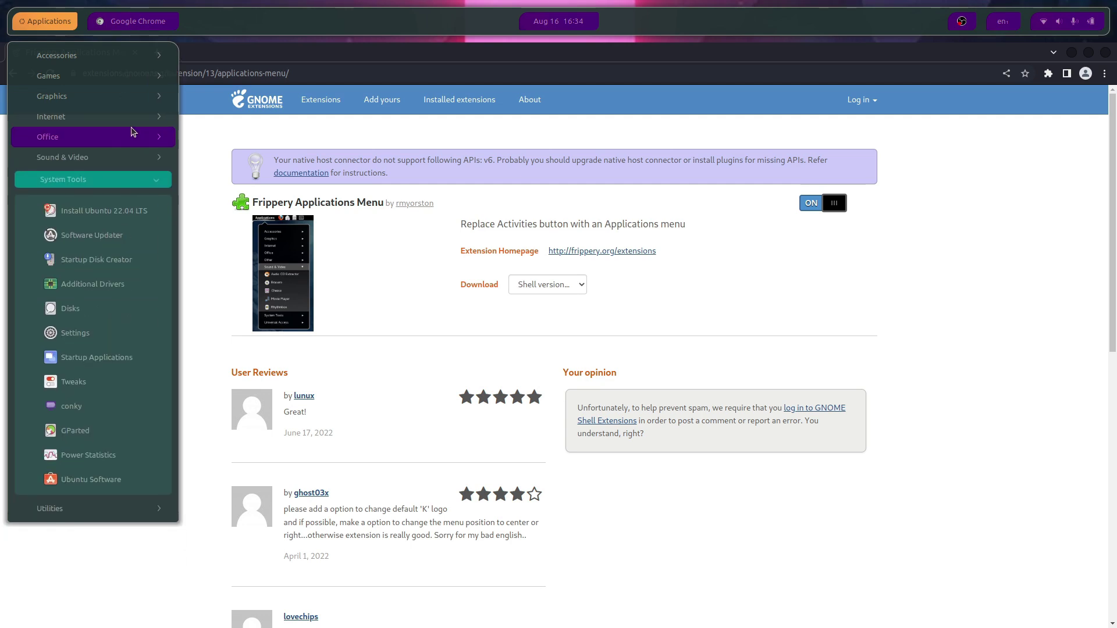
{"action": "left_click", "coordinate": [87, 116]}
{"action": "left_click", "coordinate": [70, 75]}
{"action": "left_click", "coordinate": [69, 55]}
{"action": "left_click", "coordinate": [133, 99]}
{"action": "double_click", "coordinate": [667, 52]}
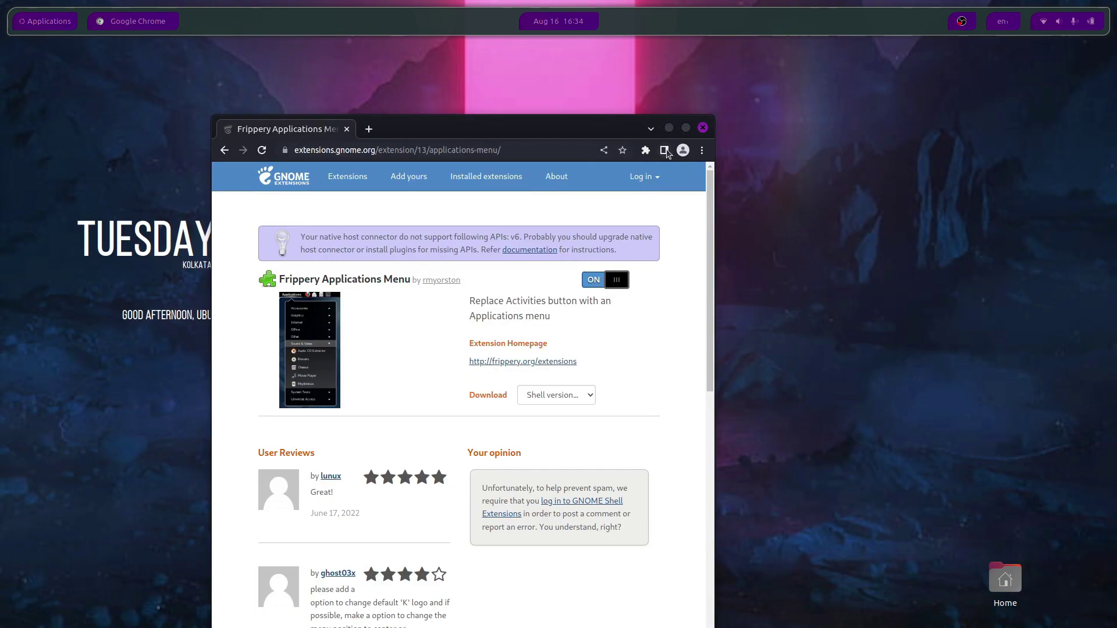
{"action": "left_click", "coordinate": [702, 127]}
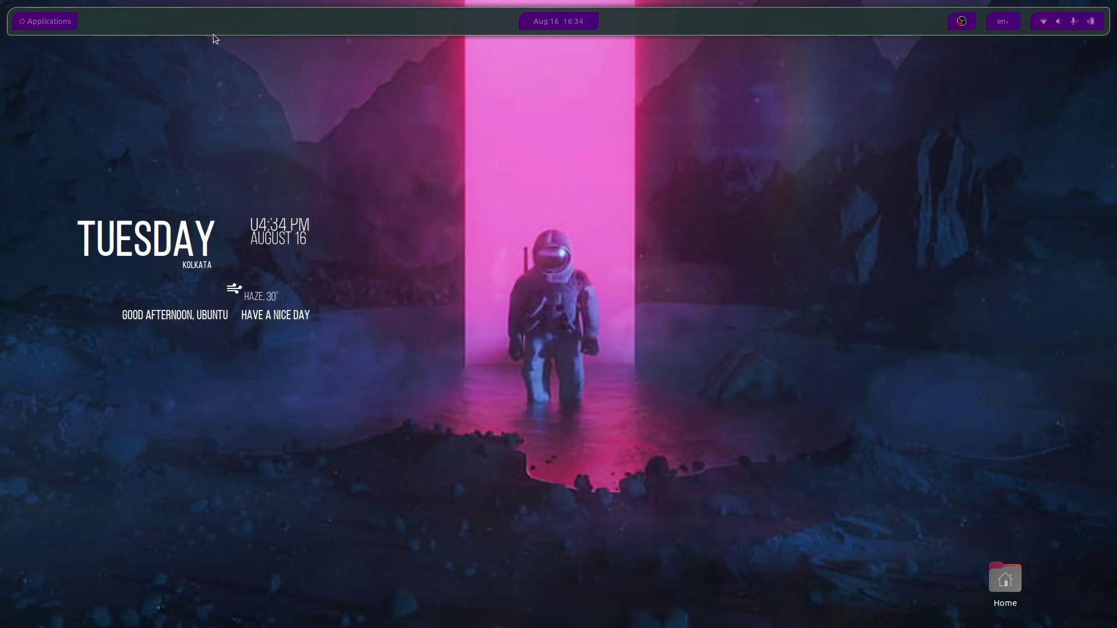
Step: Turn off Show Personal folder in Settings > Appearance to remove the Home desktop icon
{"action": "left_click", "coordinate": [47, 20]}
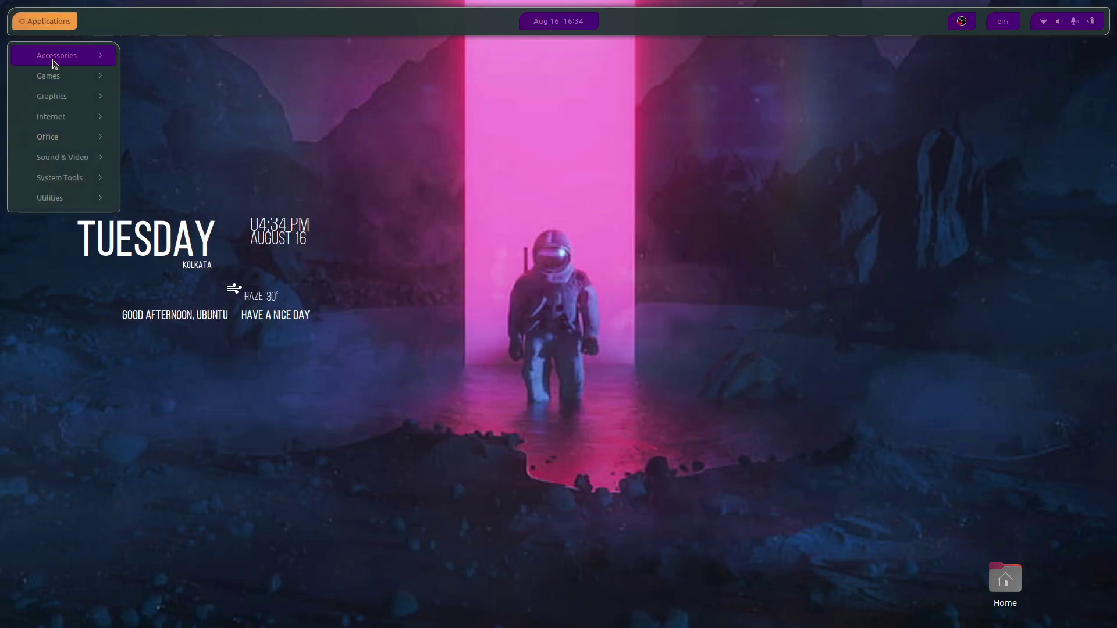
{"action": "left_click", "coordinate": [47, 182]}
{"action": "left_click", "coordinate": [104, 325]}
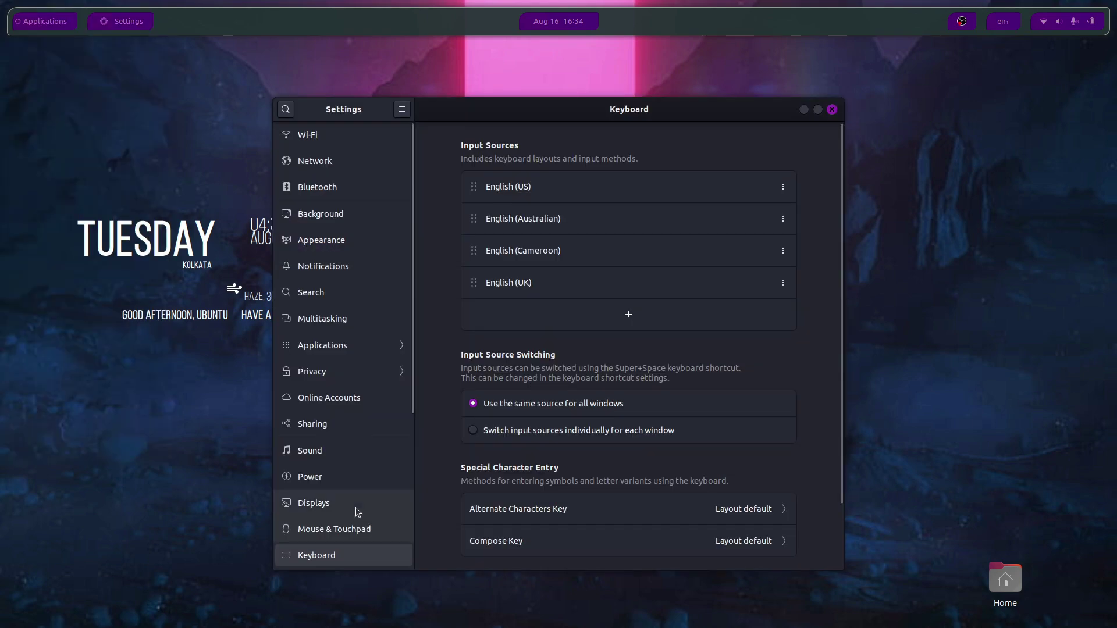
{"action": "left_click", "coordinate": [321, 240]}
{"action": "scroll", "coordinate": [666, 329], "scroll_direction": "down", "scroll_amount": 5}
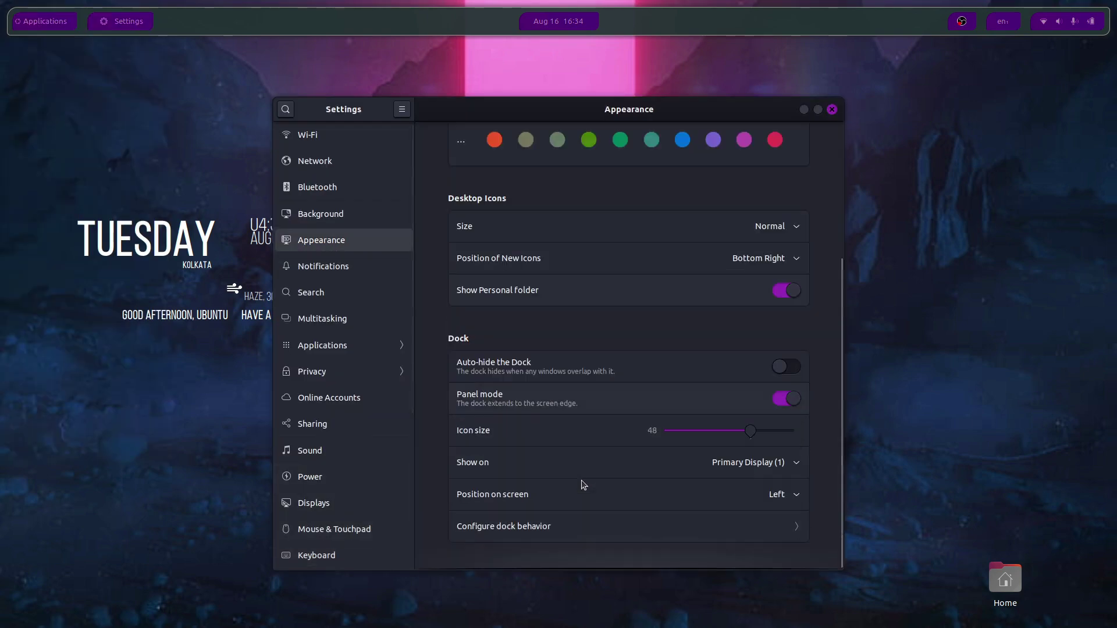
{"action": "scroll", "coordinate": [714, 421], "scroll_direction": "up", "scroll_amount": 3}
{"action": "left_click", "coordinate": [793, 371]}
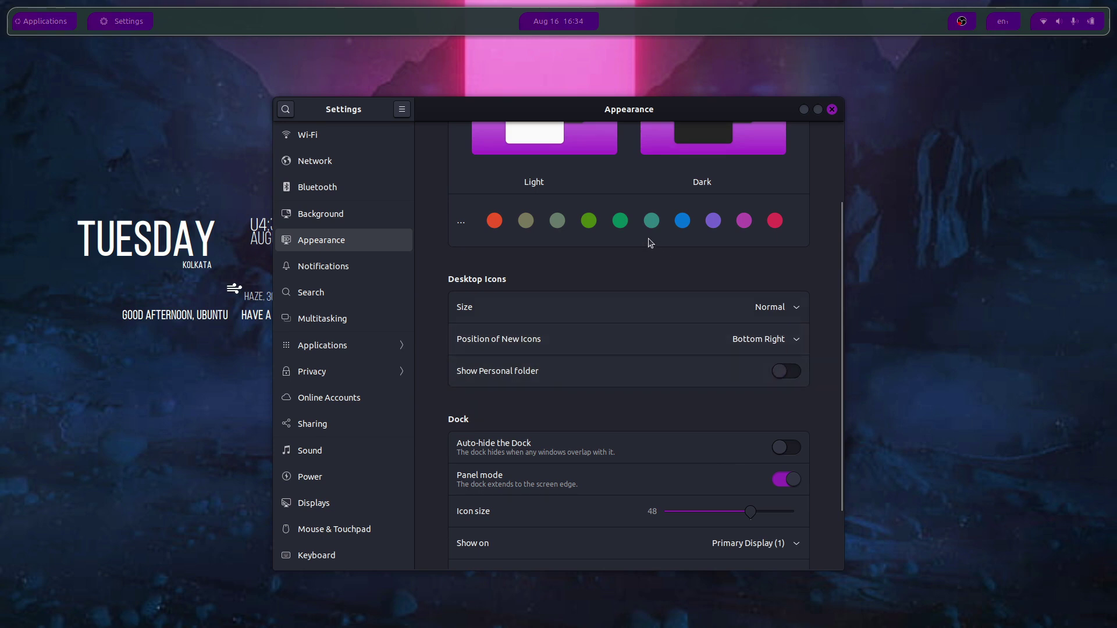
{"action": "key", "text": "ctrl+q"}
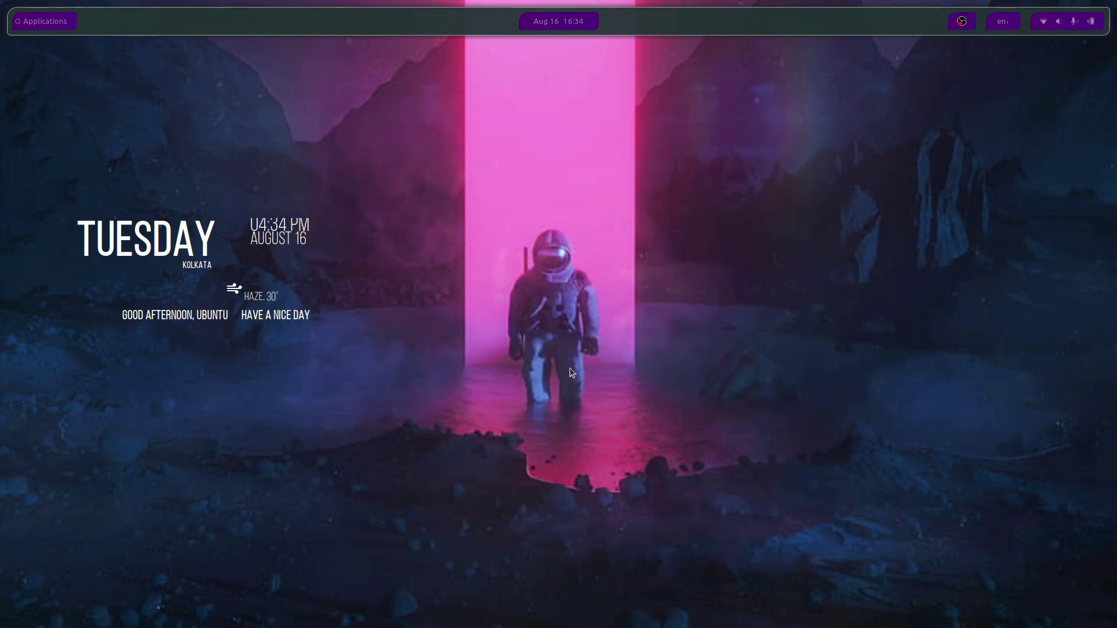
{"action": "key", "text": "super+e"}
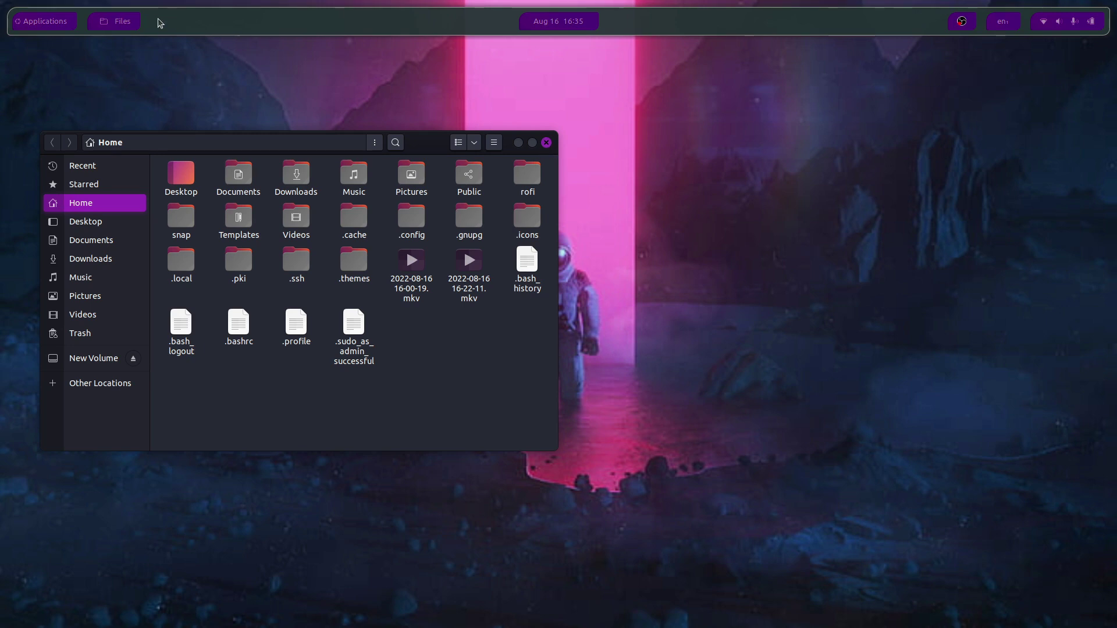
Step: Launch Chrome, search 'gtk icons' and open gnome-look.org's Full Icon Themes page
{"action": "left_click", "coordinate": [43, 21]}
{"action": "left_click", "coordinate": [54, 118]}
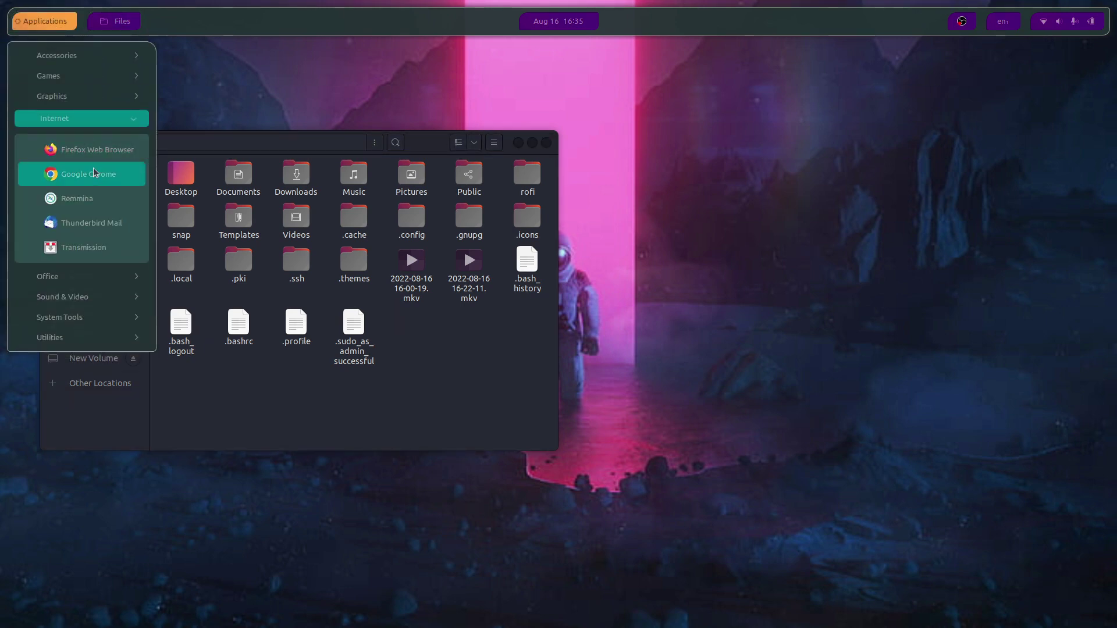
{"action": "left_click", "coordinate": [93, 171]}
{"action": "type", "text": "gtk icons"}
{"action": "key", "text": "Return"}
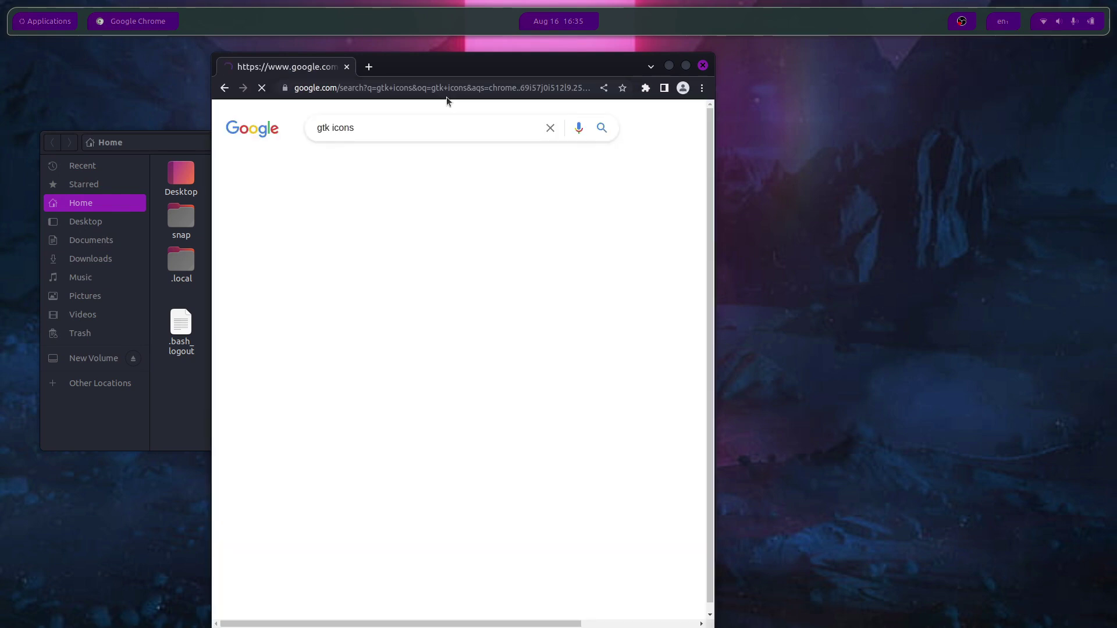
{"action": "left_click", "coordinate": [391, 227]}
Step: Maximise the browser and search GNOME-Look.org for 'violet'
{"action": "key", "text": "super+Up"}
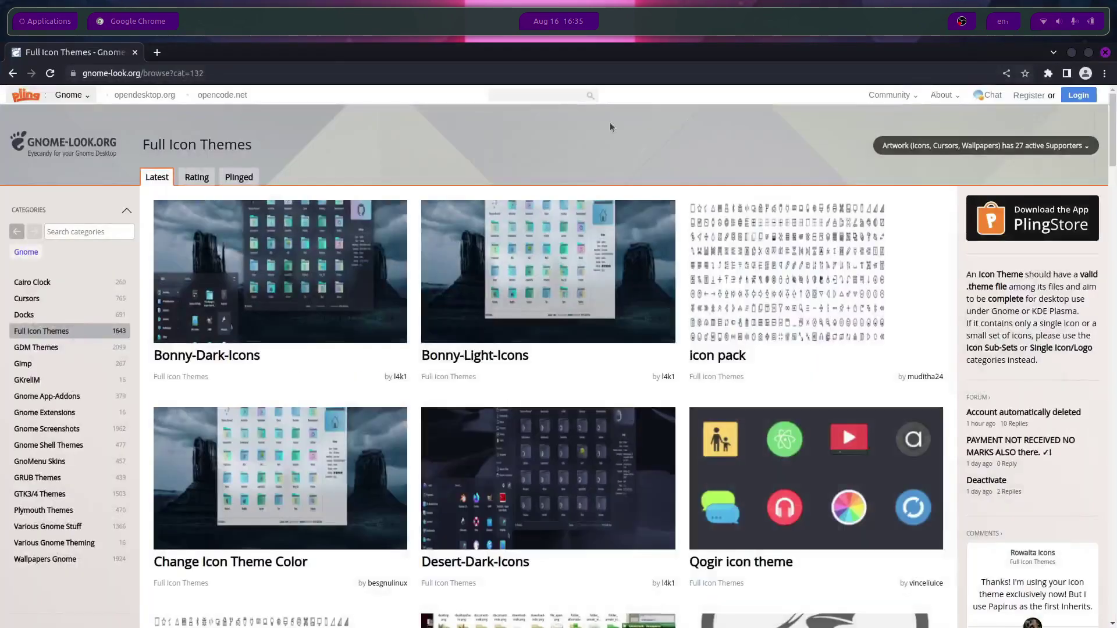
{"action": "left_click", "coordinate": [556, 112]}
{"action": "type", "text": "violet"}
{"action": "key", "text": "Return"}
{"action": "scroll", "coordinate": [465, 267], "scroll_direction": "down", "scroll_amount": 8}
{"action": "scroll", "coordinate": [466, 267], "scroll_direction": "up", "scroll_amount": 7}
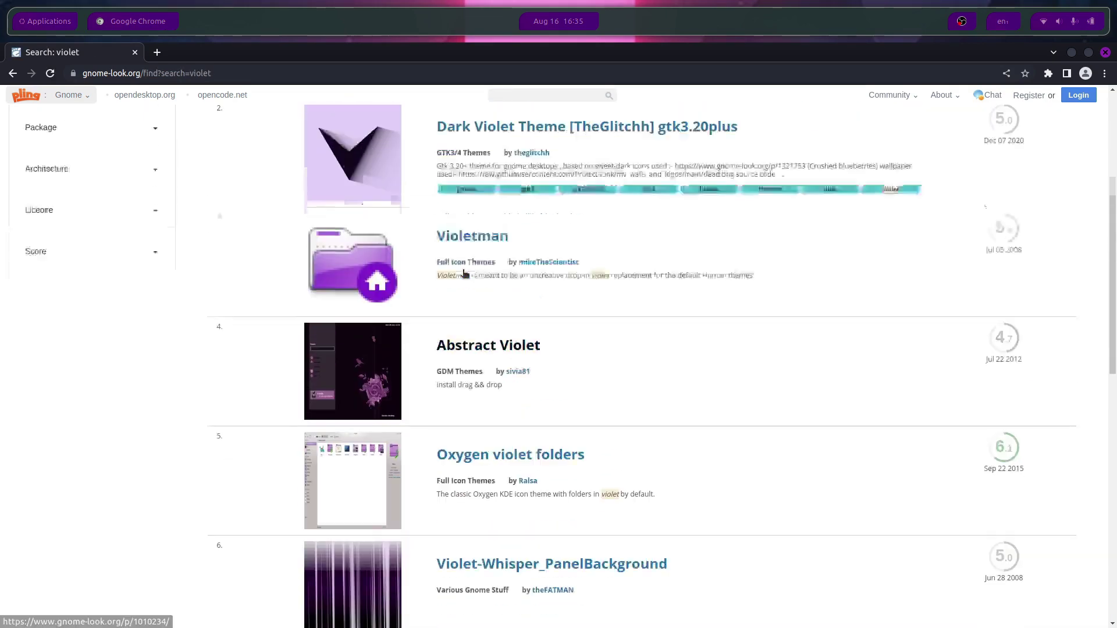
{"action": "scroll", "coordinate": [533, 398], "scroll_direction": "down", "scroll_amount": 6}
{"action": "scroll", "coordinate": [533, 398], "scroll_direction": "down", "scroll_amount": 8}
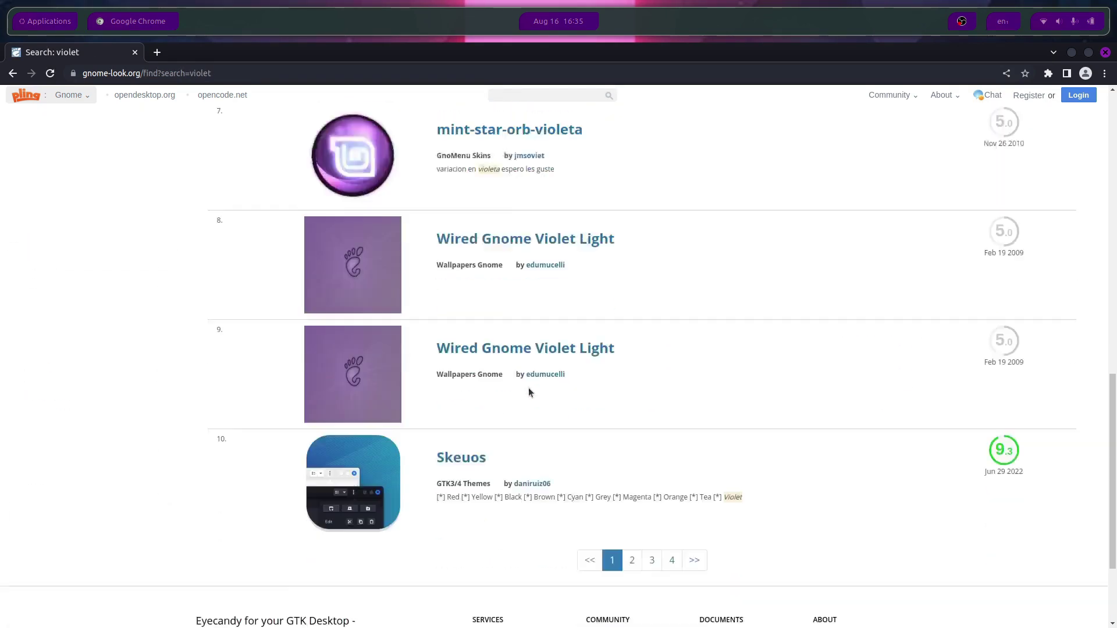
{"action": "scroll", "coordinate": [582, 424], "scroll_direction": "up", "scroll_amount": 15}
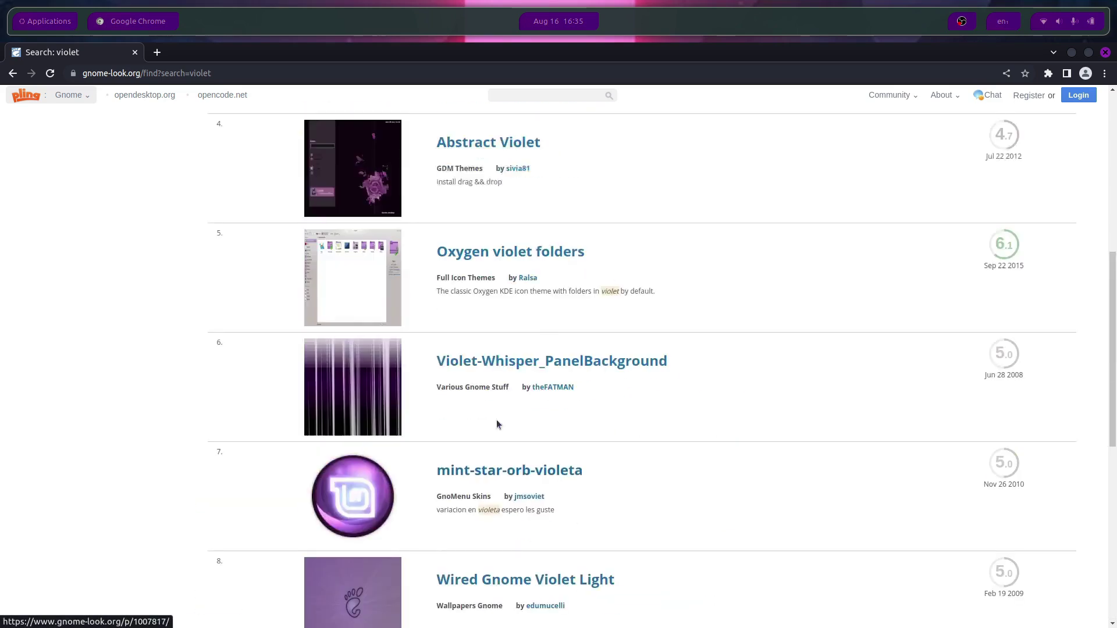
Step: Filter the results to the Full Icon Themes category and open Sevi Icon Theme
{"action": "left_click", "coordinate": [63, 374]}
{"action": "left_click", "coordinate": [55, 368]}
{"action": "left_click", "coordinate": [58, 285]}
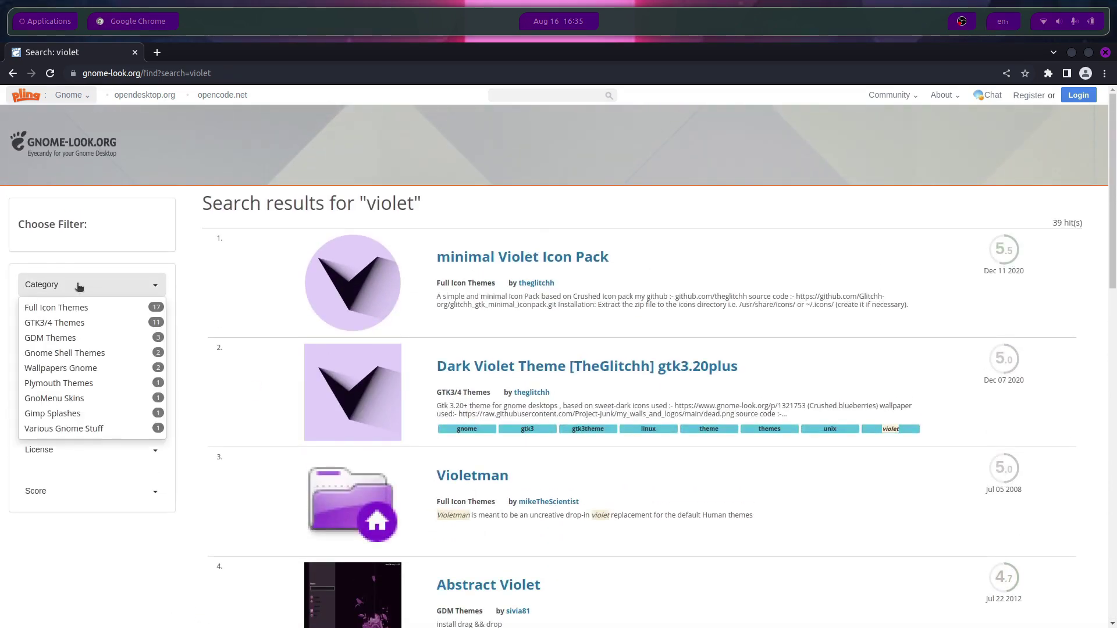
{"action": "left_click", "coordinate": [80, 309]}
{"action": "left_click", "coordinate": [568, 422]}
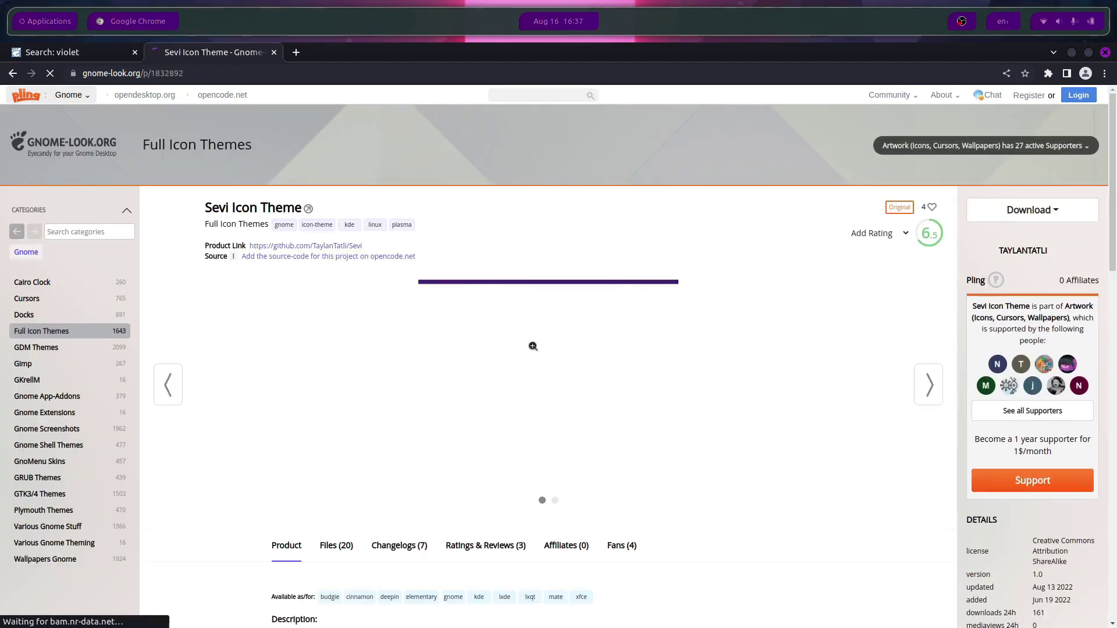
Step: Preview the Sevi image, return to Full Icon Themes and browse pages 2 and 3
{"action": "left_click", "coordinate": [560, 325]}
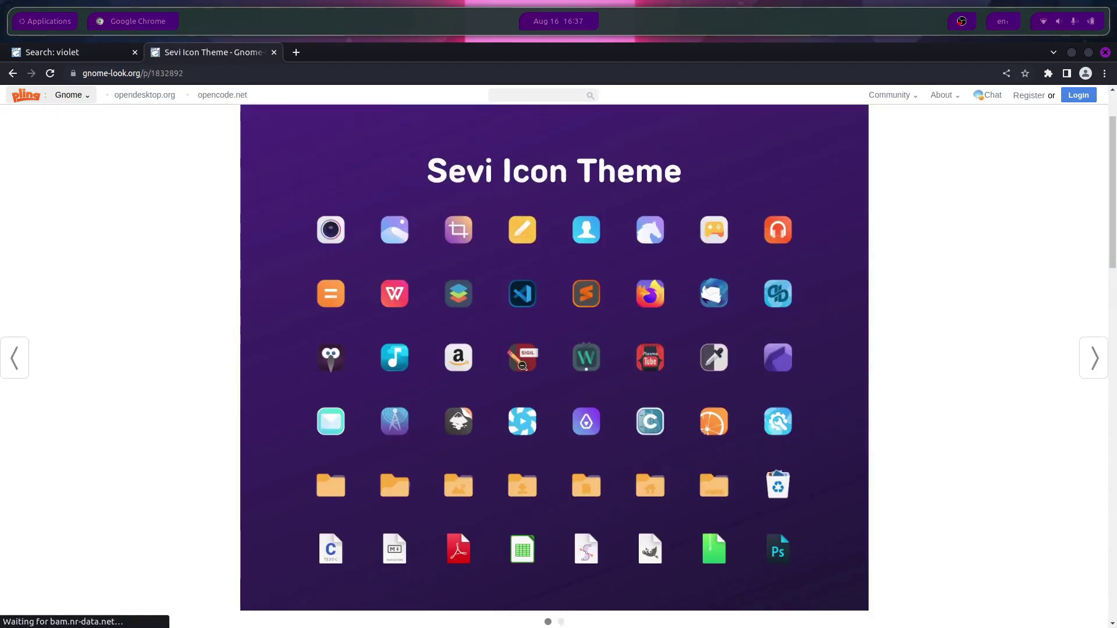
{"action": "left_click", "coordinate": [482, 386]}
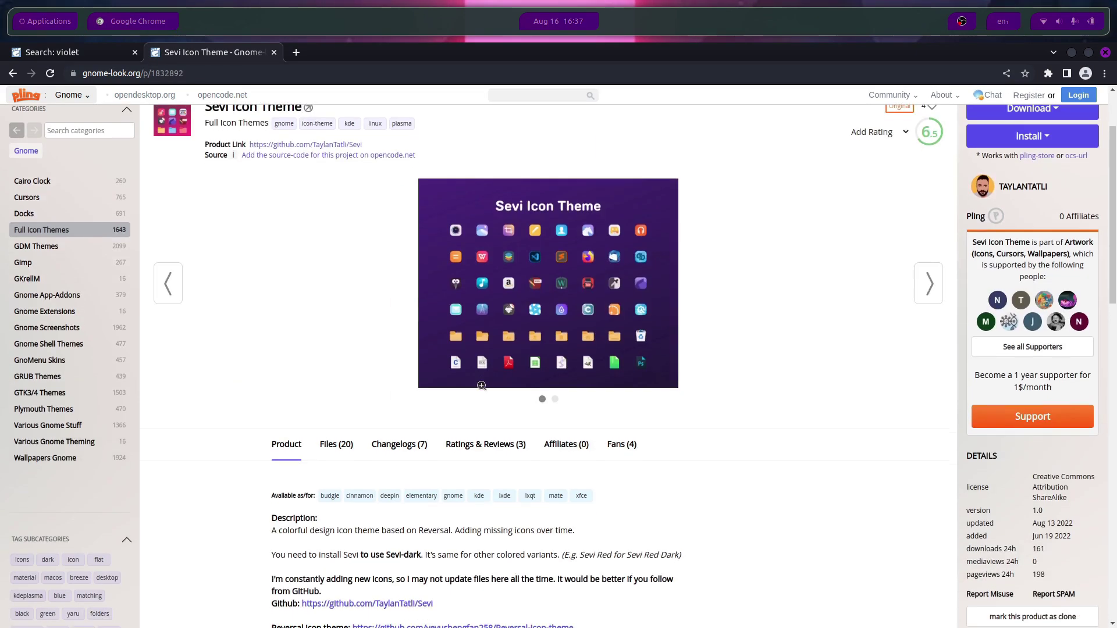
{"action": "left_click", "coordinate": [19, 77]}
{"action": "scroll", "coordinate": [185, 217], "scroll_direction": "down", "scroll_amount": 20}
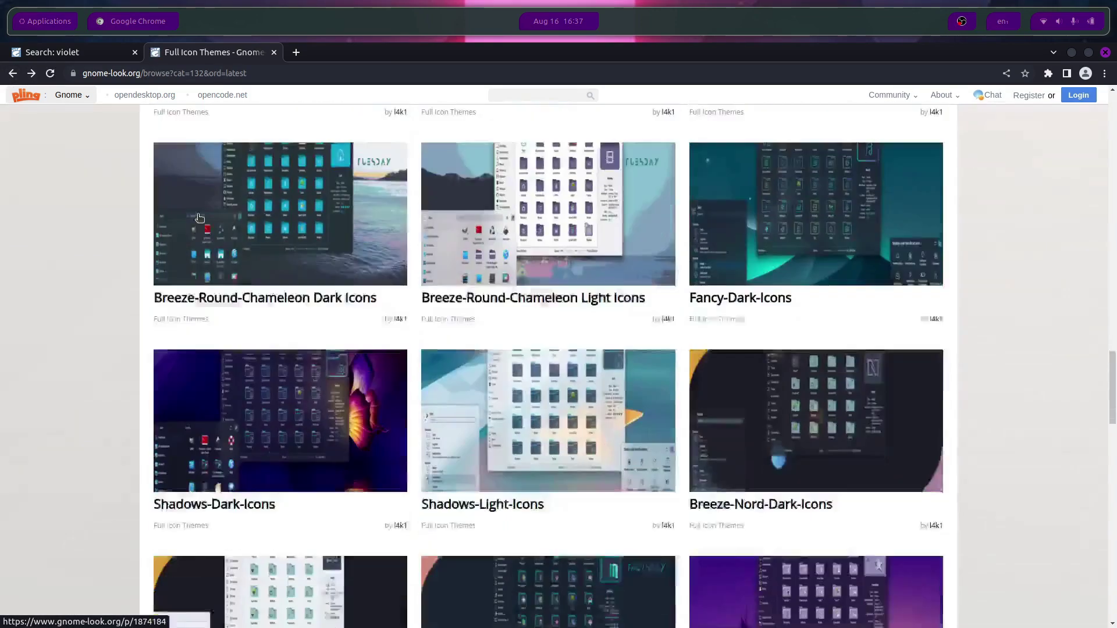
{"action": "left_click", "coordinate": [486, 405]}
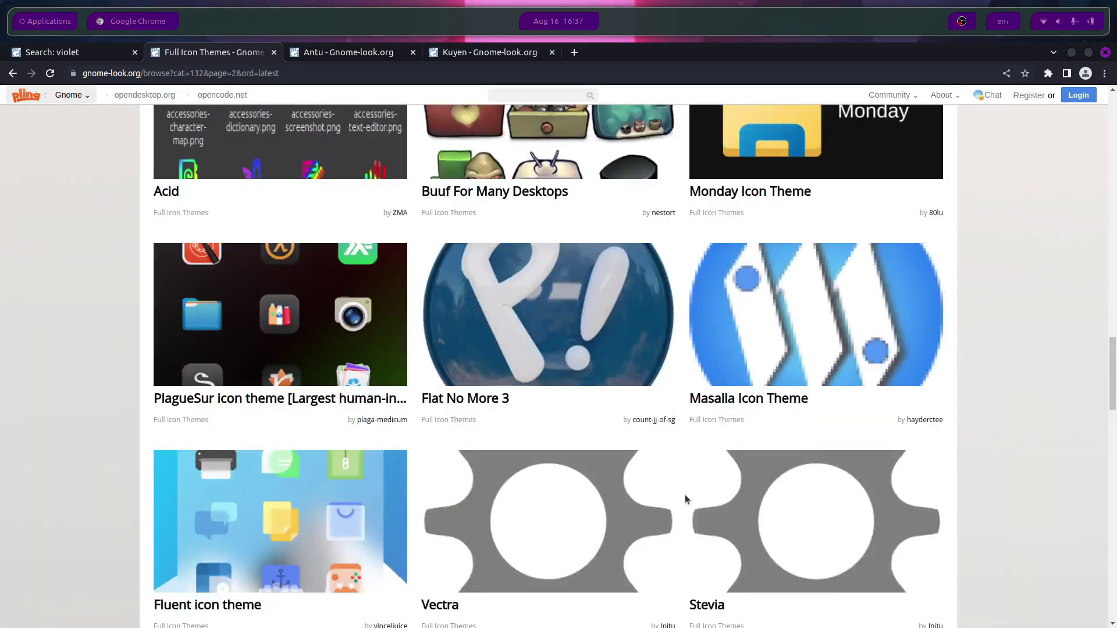
{"action": "scroll", "coordinate": [685, 499], "scroll_direction": "down", "scroll_amount": 15}
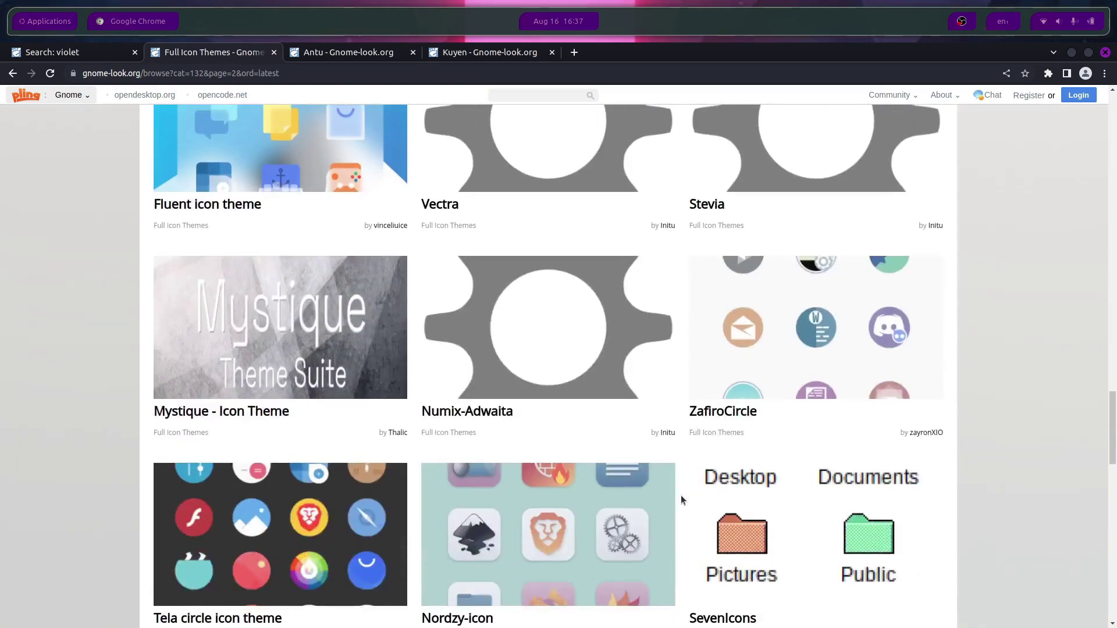
{"action": "scroll", "coordinate": [677, 495], "scroll_direction": "down", "scroll_amount": 4}
{"action": "scroll", "coordinate": [676, 495], "scroll_direction": "down", "scroll_amount": 3}
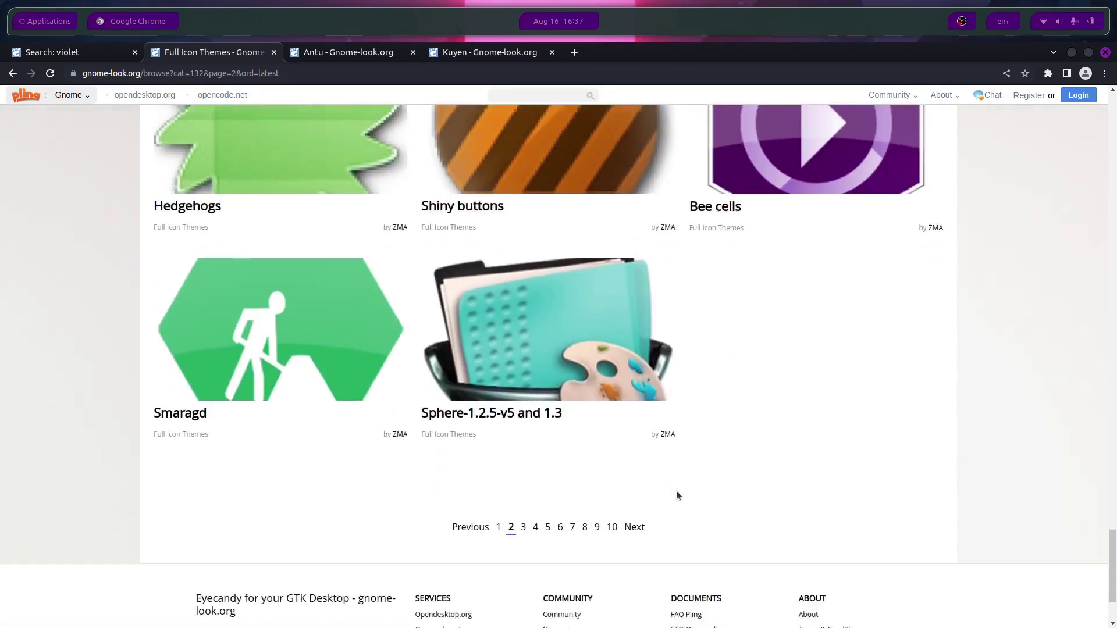
{"action": "left_click", "coordinate": [527, 509]}
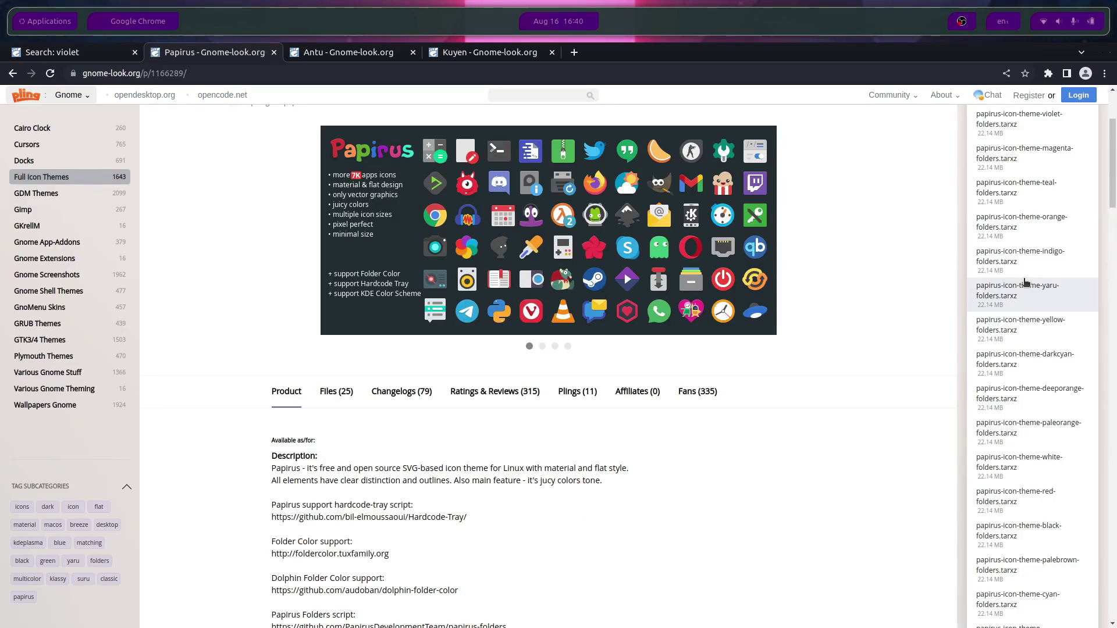
Step: Download the 22.14 MB Papirus indigo-folders archive from the Papirus page
{"action": "scroll", "coordinate": [1025, 283], "scroll_direction": "down", "scroll_amount": 3}
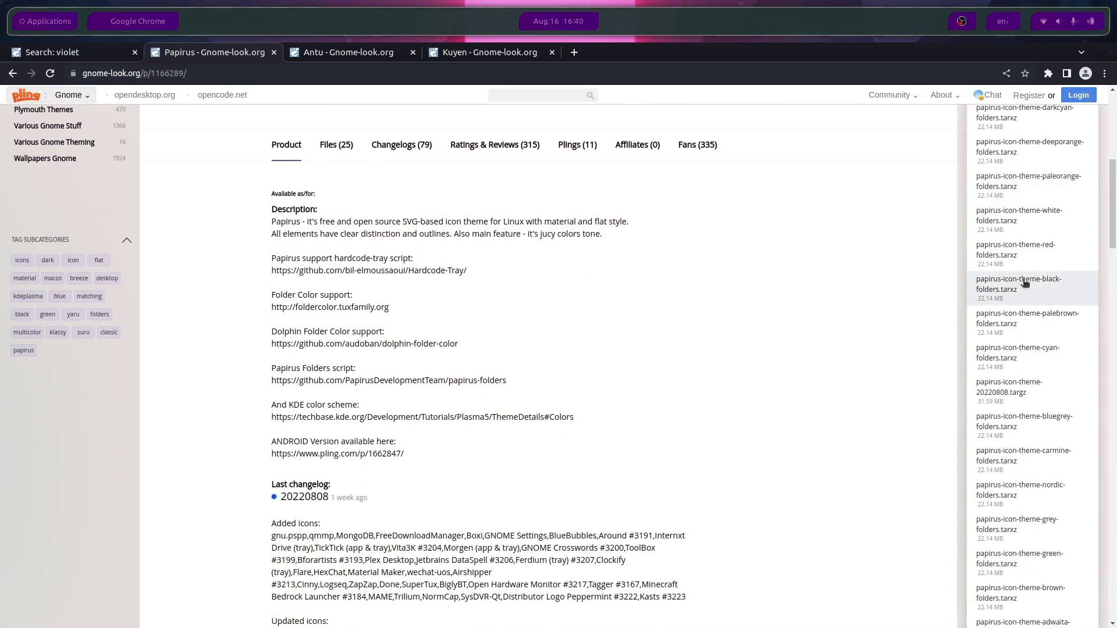
{"action": "left_click", "coordinate": [1022, 282]}
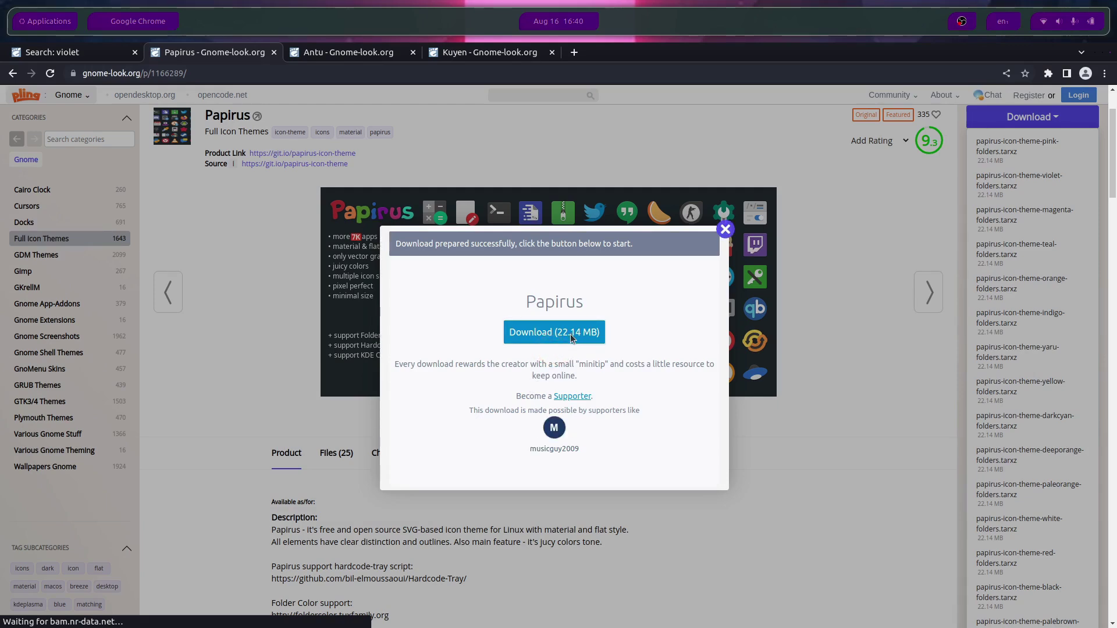
{"action": "left_click", "coordinate": [570, 342]}
{"action": "left_click_drag", "start_coordinate": [822, 52], "coordinate": [871, 43]}
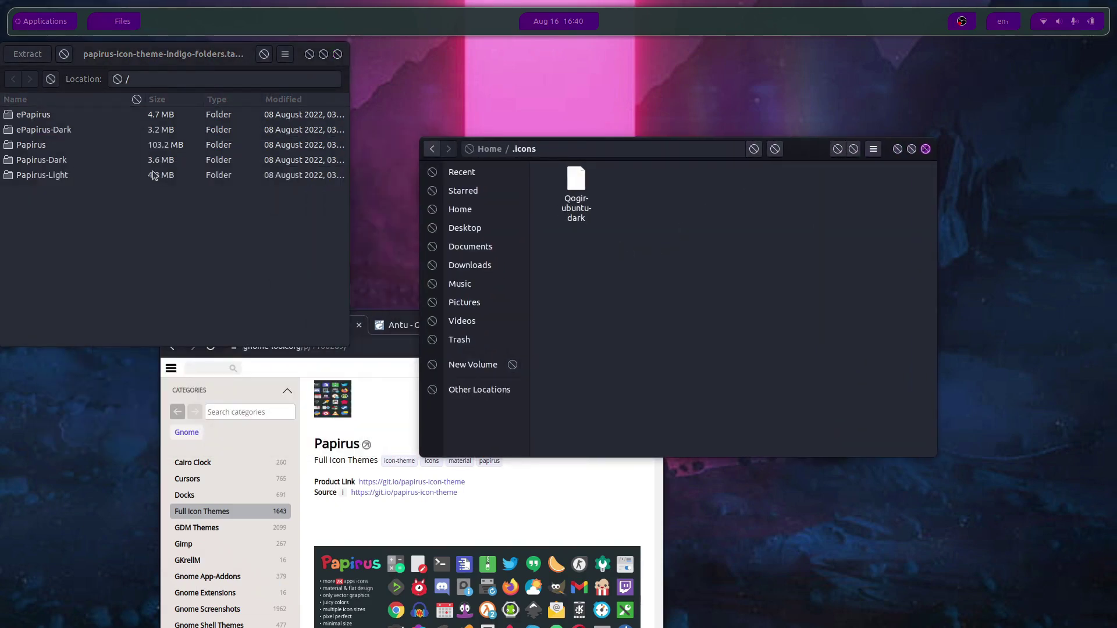
Step: Extract ePapirus, ePapirus-Dark, Papirus, Papirus-Dark and Papirus-Light from the archive into ~/.icons
{"action": "left_click_drag", "start_coordinate": [156, 55], "coordinate": [360, 183]}
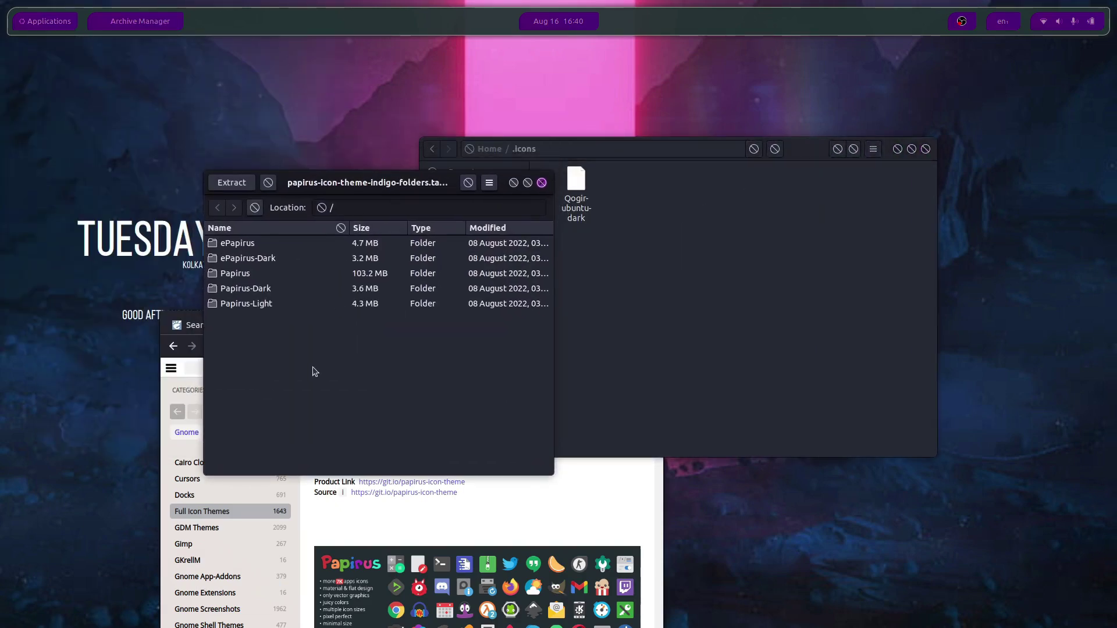
{"action": "key", "text": "ctrl+a"}
{"action": "left_click_drag", "start_coordinate": [349, 290], "coordinate": [602, 353]}
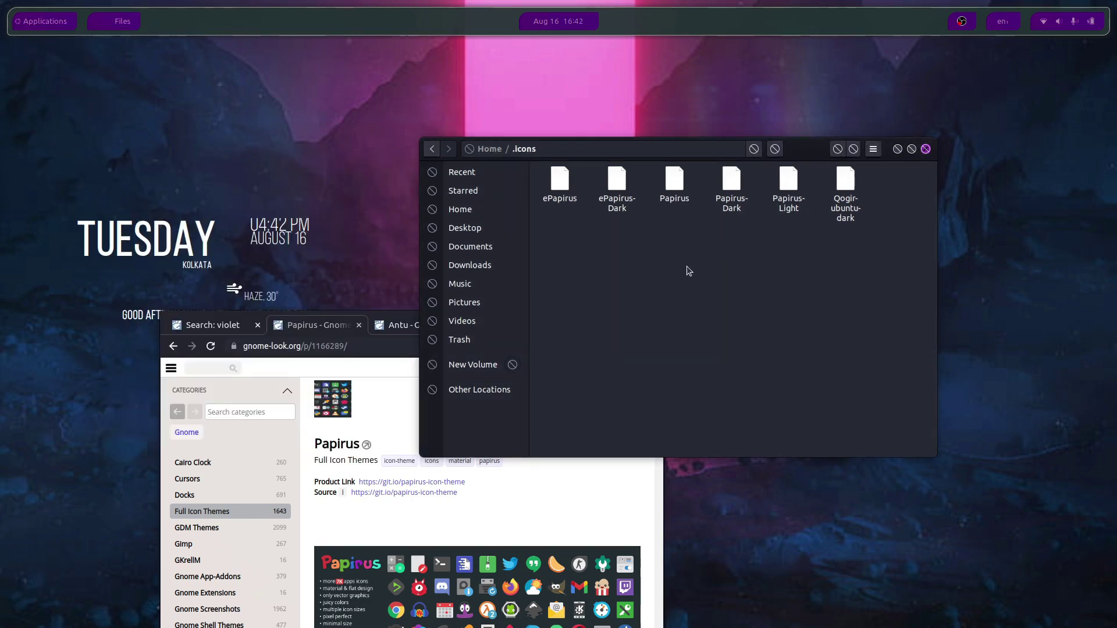
{"action": "key", "text": "super"}
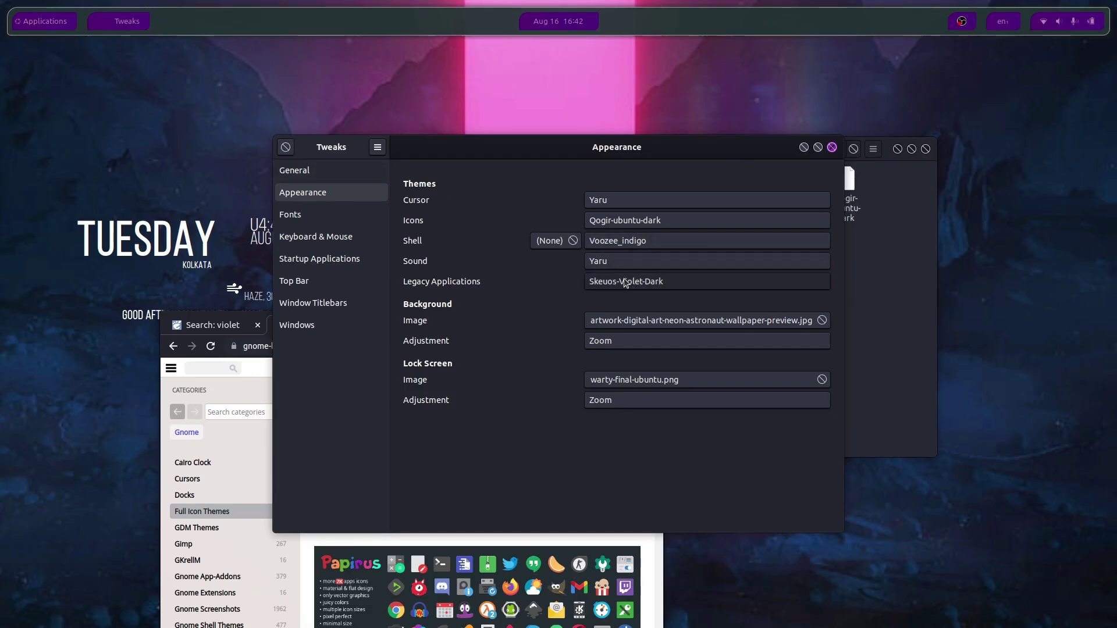
Step: Set the Tweaks icon theme to Papirus-Dark, leaving the legacy applications theme unchanged
{"action": "left_click", "coordinate": [625, 283]}
{"action": "left_click", "coordinate": [533, 279]}
{"action": "left_click", "coordinate": [637, 222]}
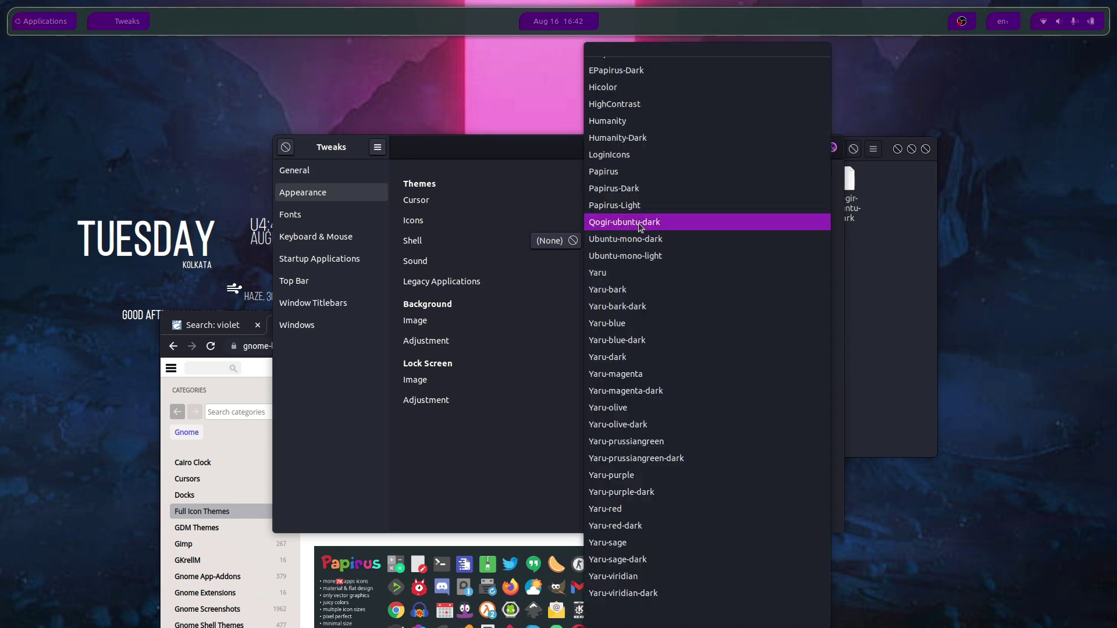
{"action": "left_click", "coordinate": [626, 189]}
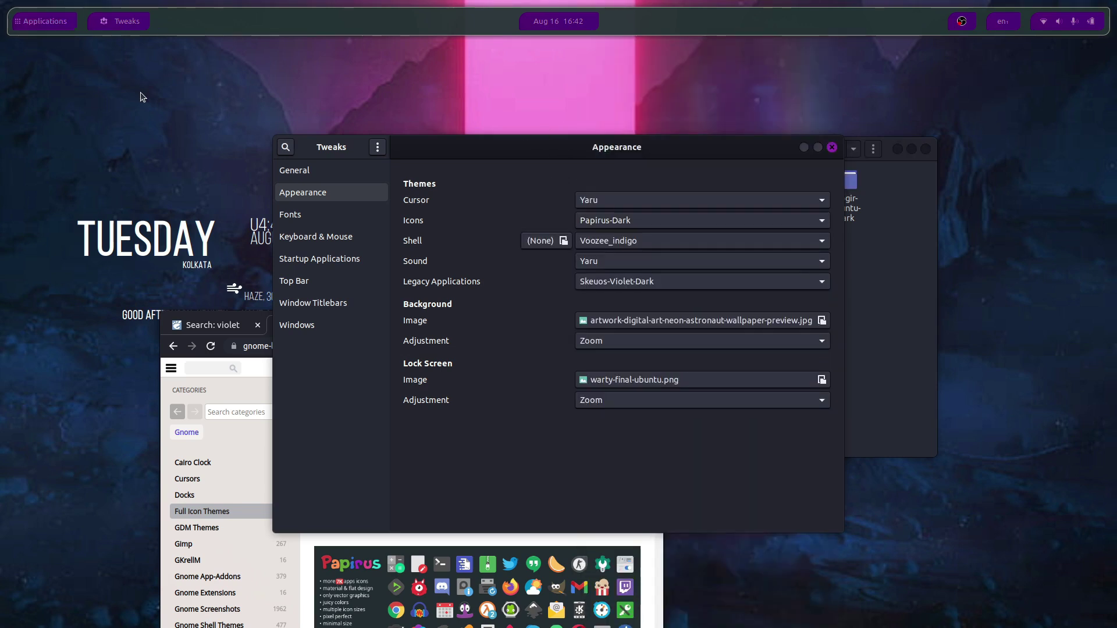
Step: Check the new icons in the Games and Accessories menus, then search apps for 'twea'
{"action": "left_click", "coordinate": [45, 21]}
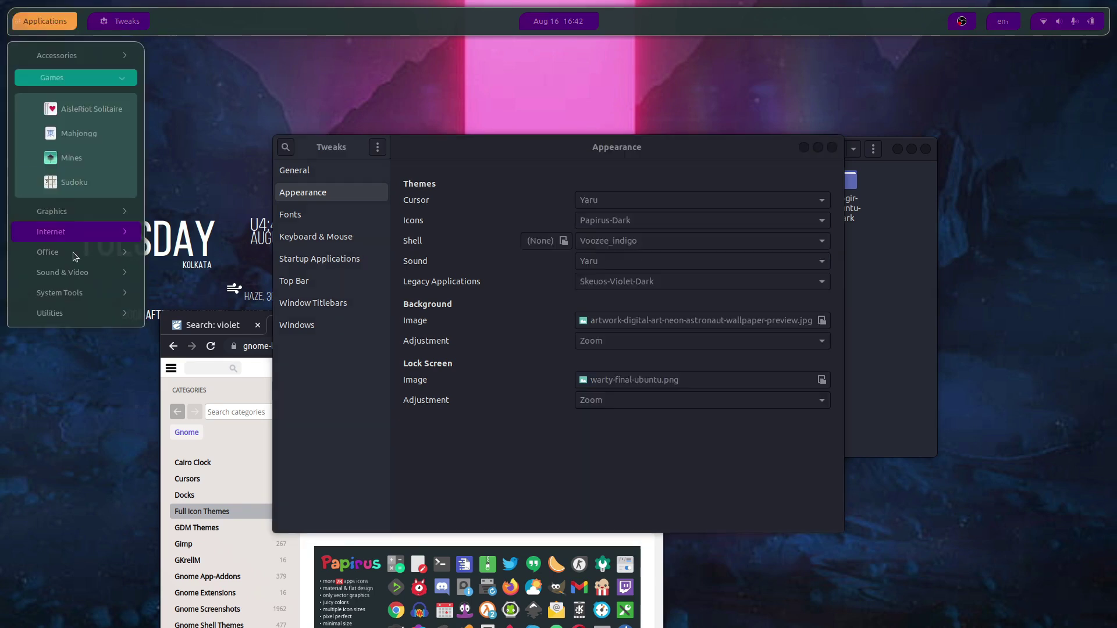
{"action": "left_click", "coordinate": [66, 76]}
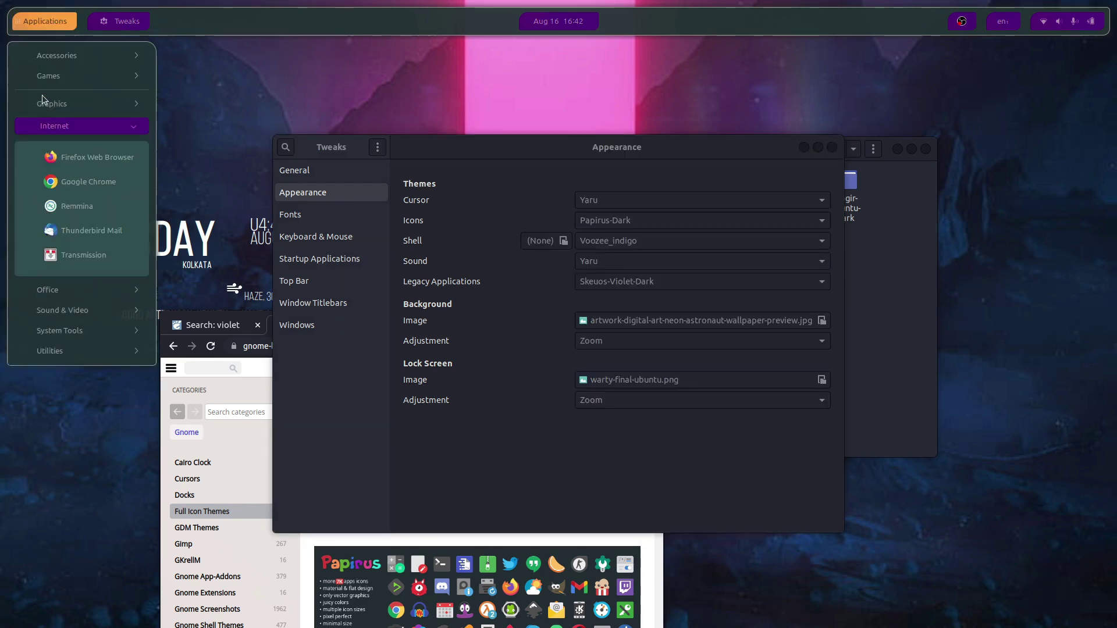
{"action": "left_click", "coordinate": [64, 57]}
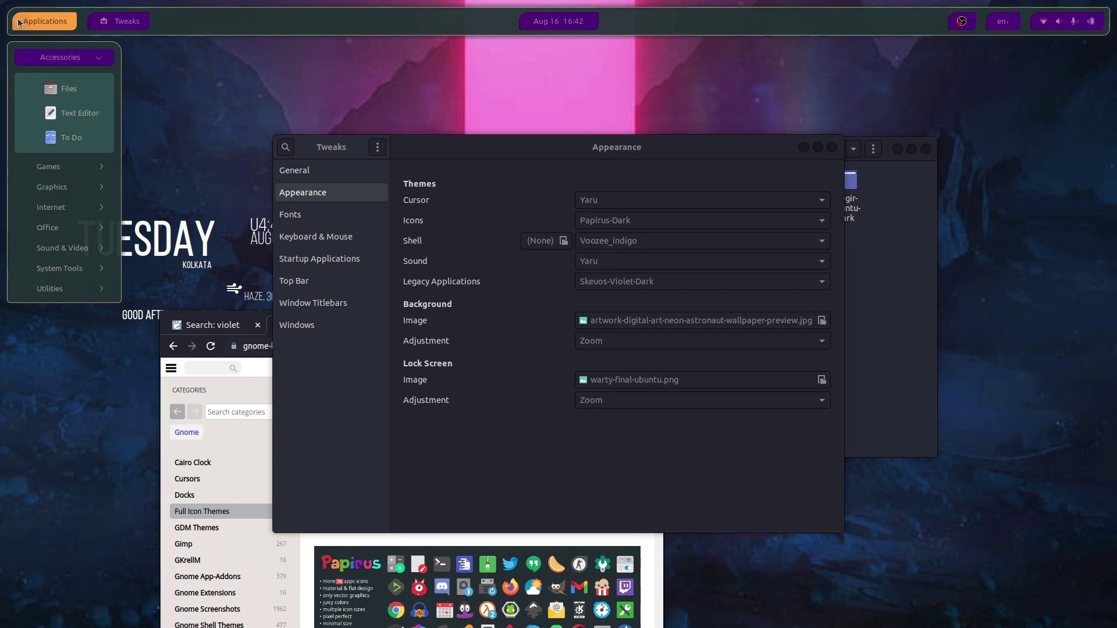
{"action": "left_click", "coordinate": [361, 110]}
{"action": "key", "text": "super"}
{"action": "type", "text": "twea"}
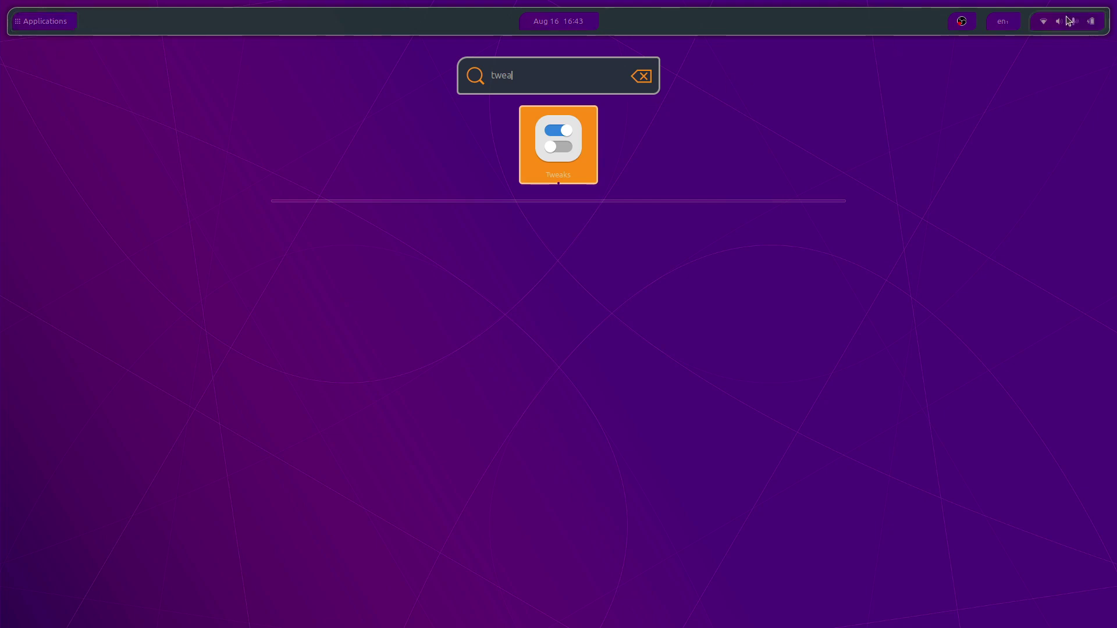
Step: Return to the desktop, hide the OBS window, and open a new terminal window
{"action": "left_click", "coordinate": [836, 123]}
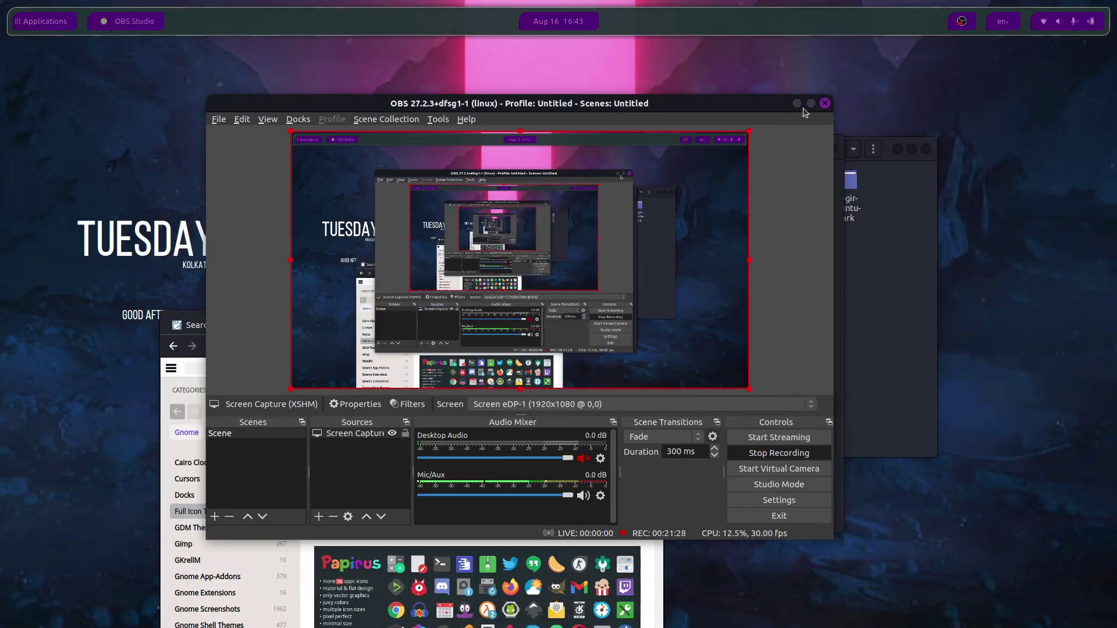
{"action": "left_click", "coordinate": [798, 104]}
{"action": "key", "text": "ctrl+alt+t"}
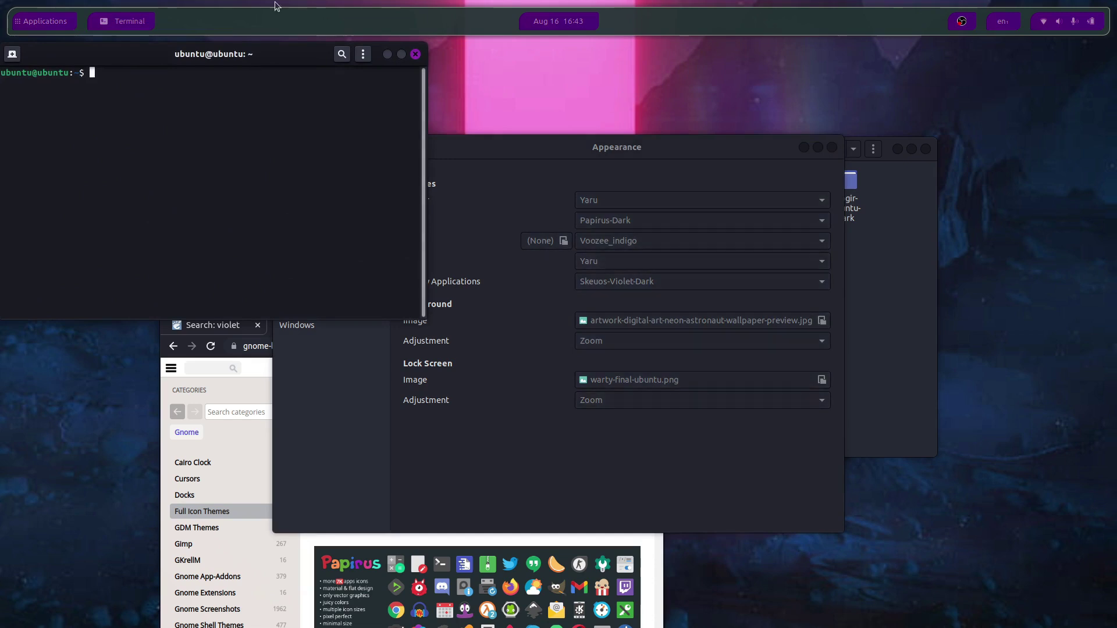
{"action": "left_click_drag", "start_coordinate": [256, 62], "coordinate": [715, 164]}
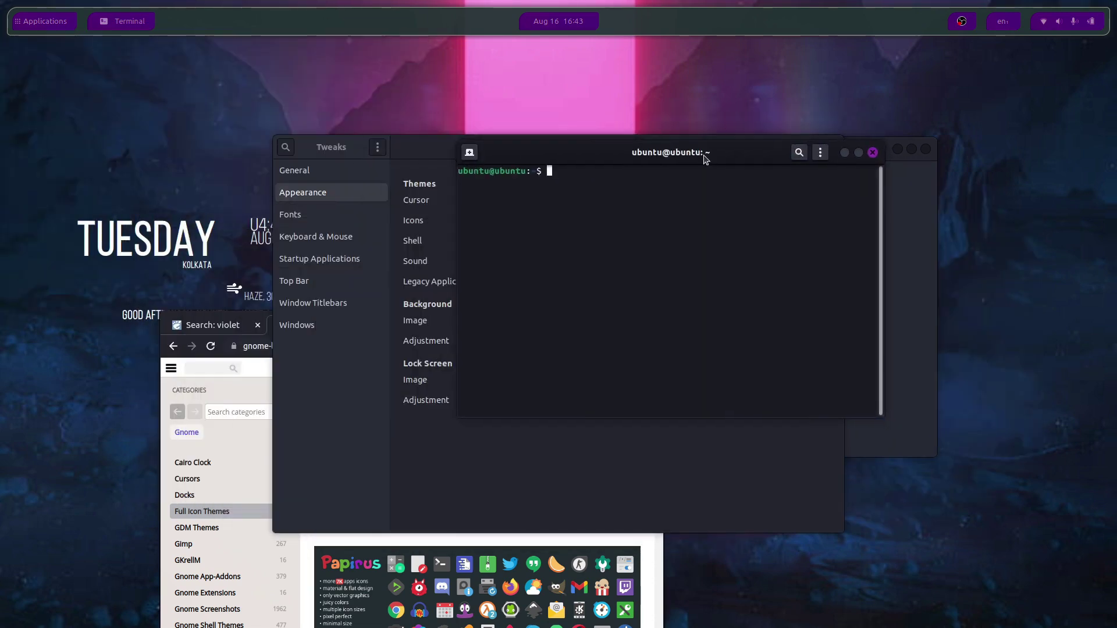
Step: Toggle 'Use colors from system theme' off and back on for the Unnamed terminal profile
{"action": "left_click", "coordinate": [820, 151]}
{"action": "left_click", "coordinate": [808, 277]}
{"action": "left_click_drag", "start_coordinate": [184, 55], "coordinate": [542, 184]}
{"action": "left_click", "coordinate": [389, 311]}
{"action": "left_click", "coordinate": [504, 208]}
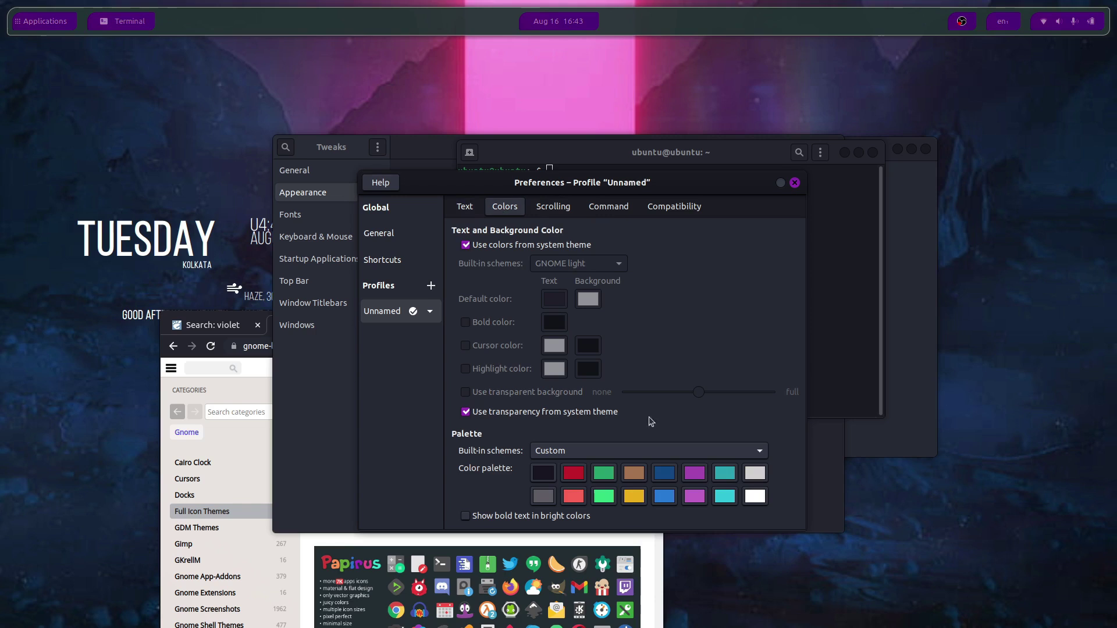
{"action": "left_click", "coordinate": [466, 245]}
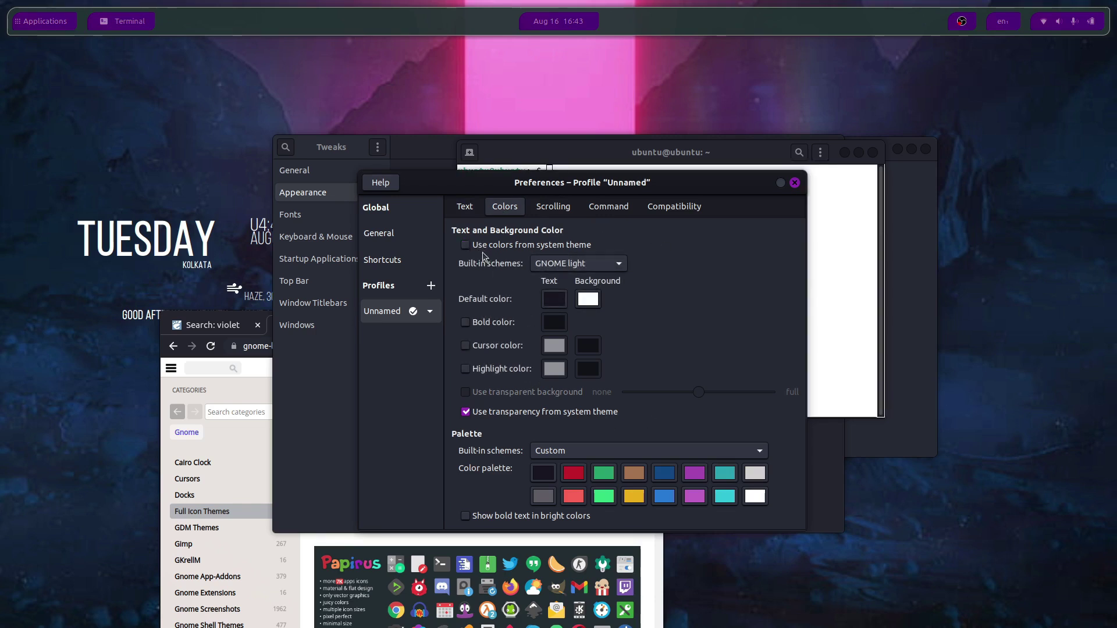
{"action": "left_click", "coordinate": [477, 248]}
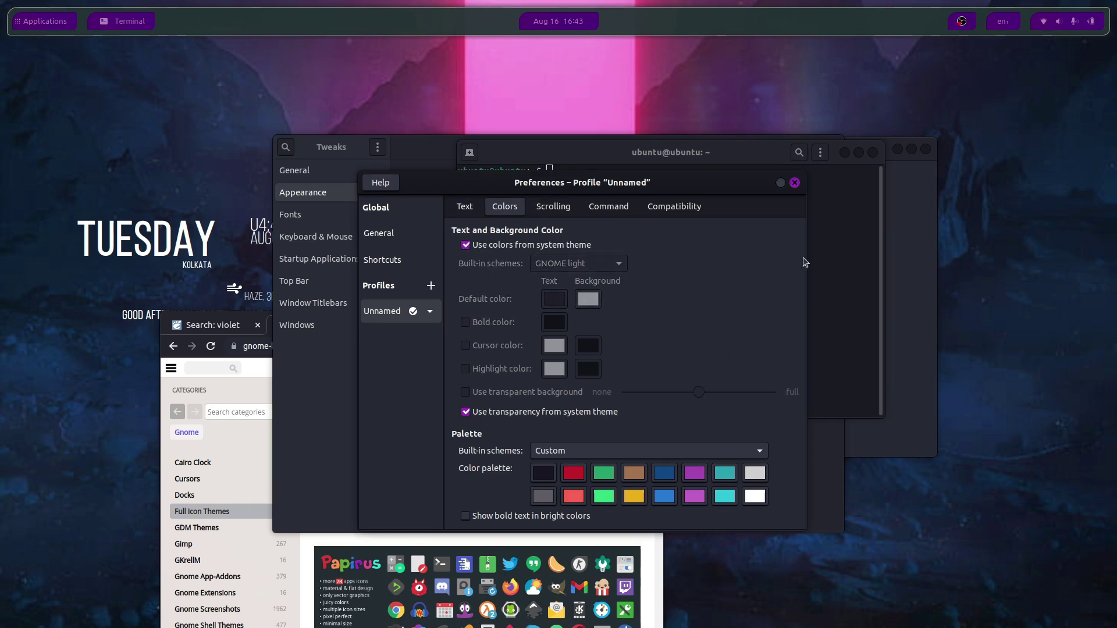
{"action": "left_click", "coordinate": [795, 184]}
{"action": "left_click_drag", "start_coordinate": [714, 153], "coordinate": [455, 192]}
Step: Close Tweaks, Files and Chrome, and move the terminal to the lower middle of the screen
{"action": "left_click", "coordinate": [810, 172]}
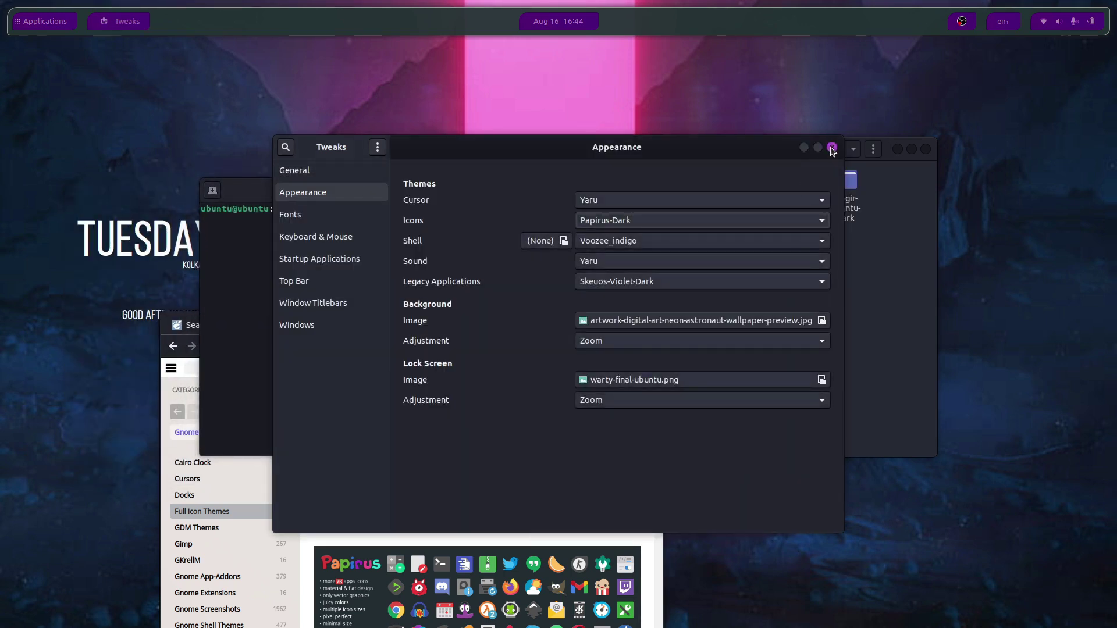
{"action": "left_click", "coordinate": [831, 147]}
{"action": "left_click", "coordinate": [925, 149]}
{"action": "left_click", "coordinate": [623, 470]}
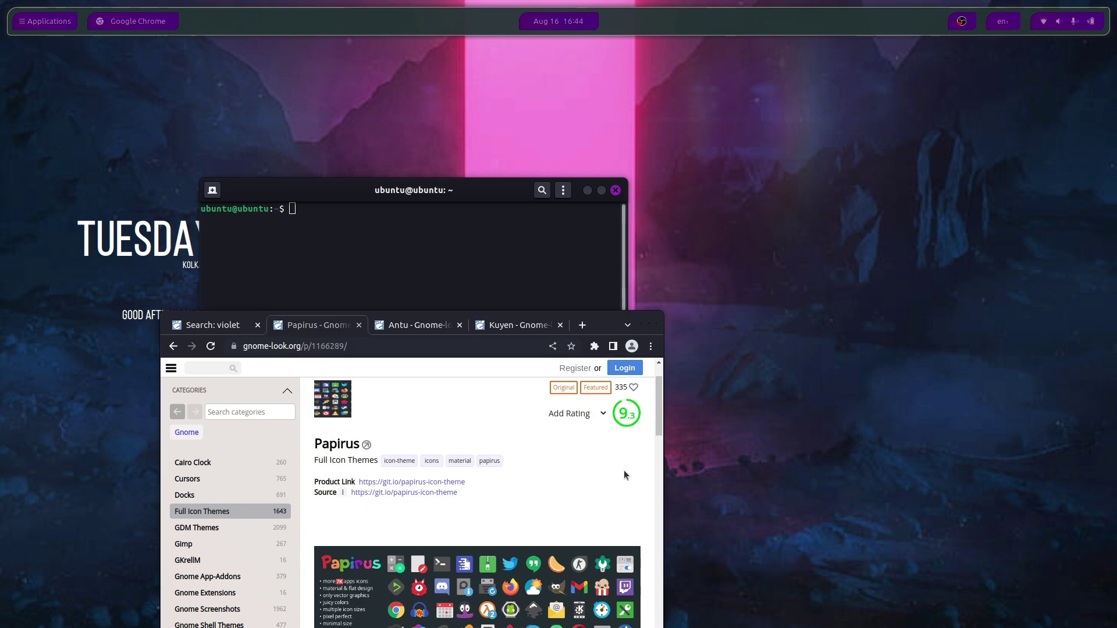
{"action": "left_click", "coordinate": [651, 326]}
{"action": "left_click_drag", "start_coordinate": [442, 200], "coordinate": [545, 373]}
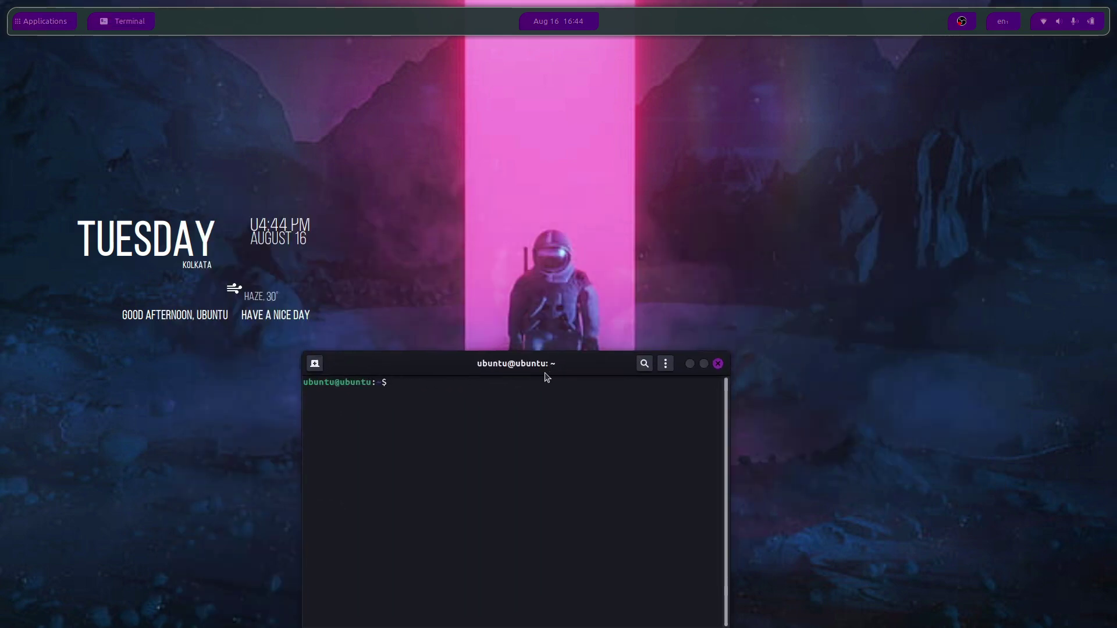